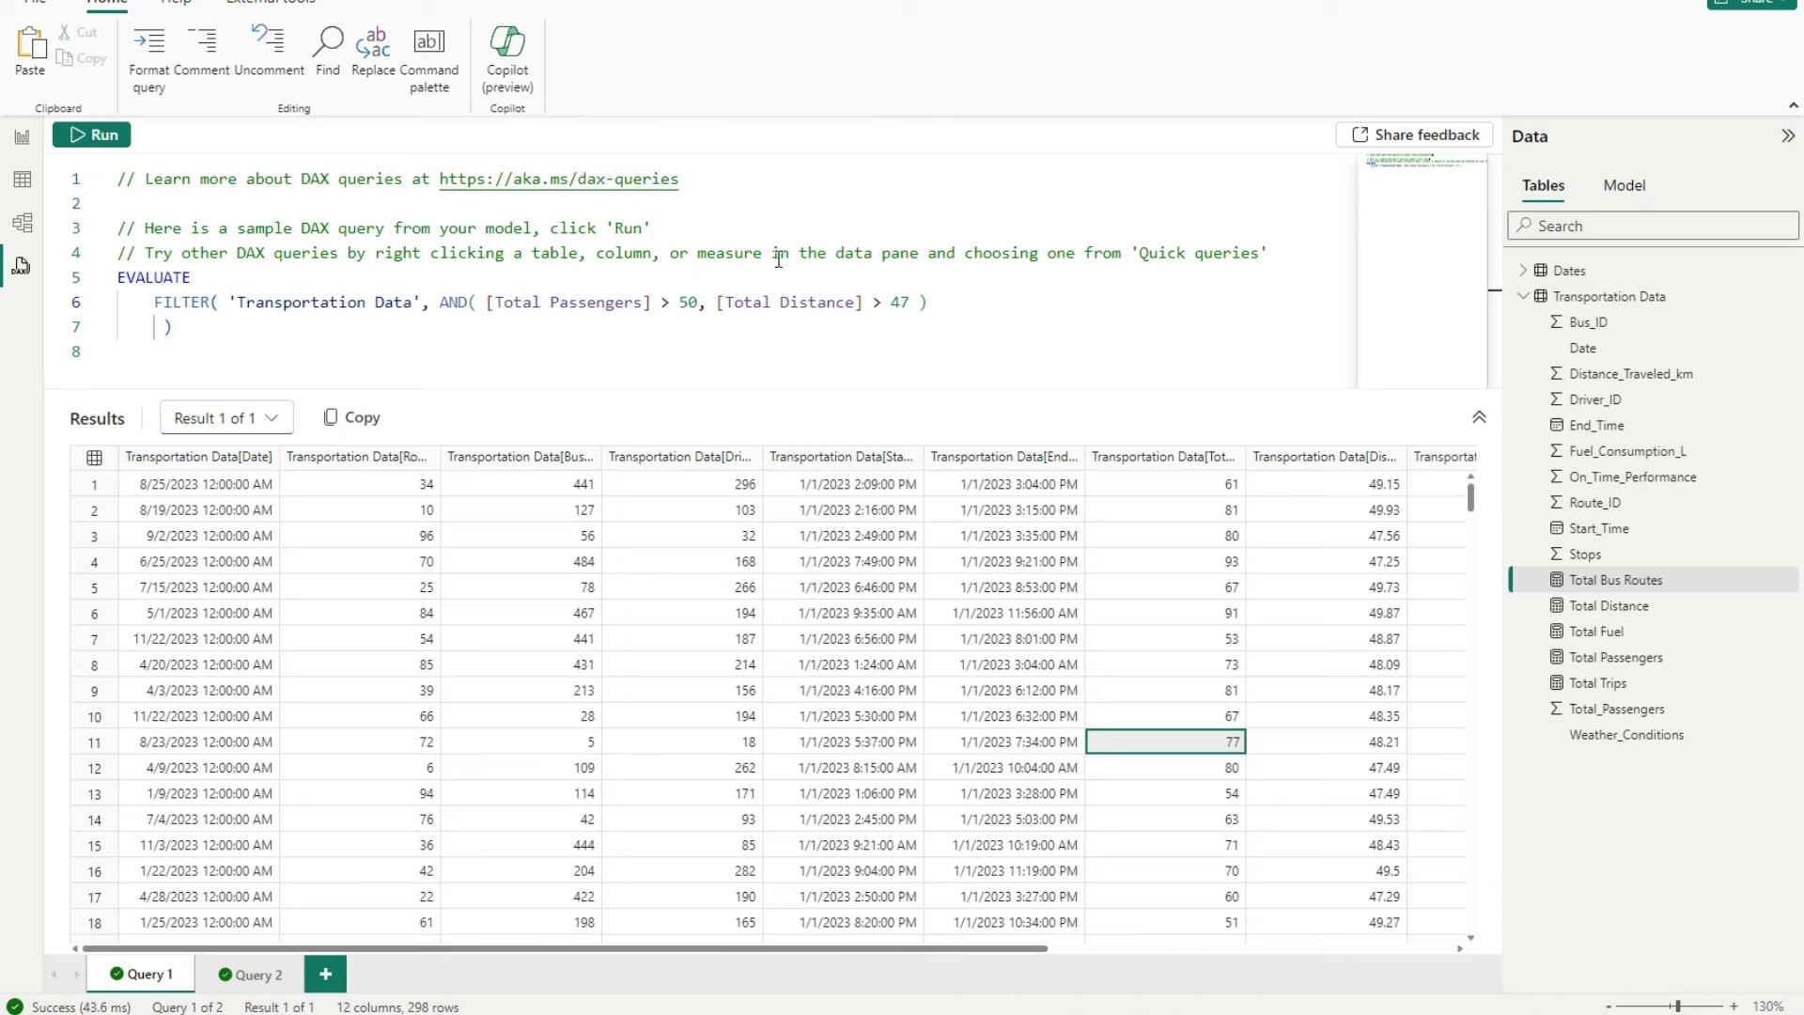
- Select the EVALUATE FILTER code block and browse the File, Insert and Home ribbon menus
mouse_move(722, 292)
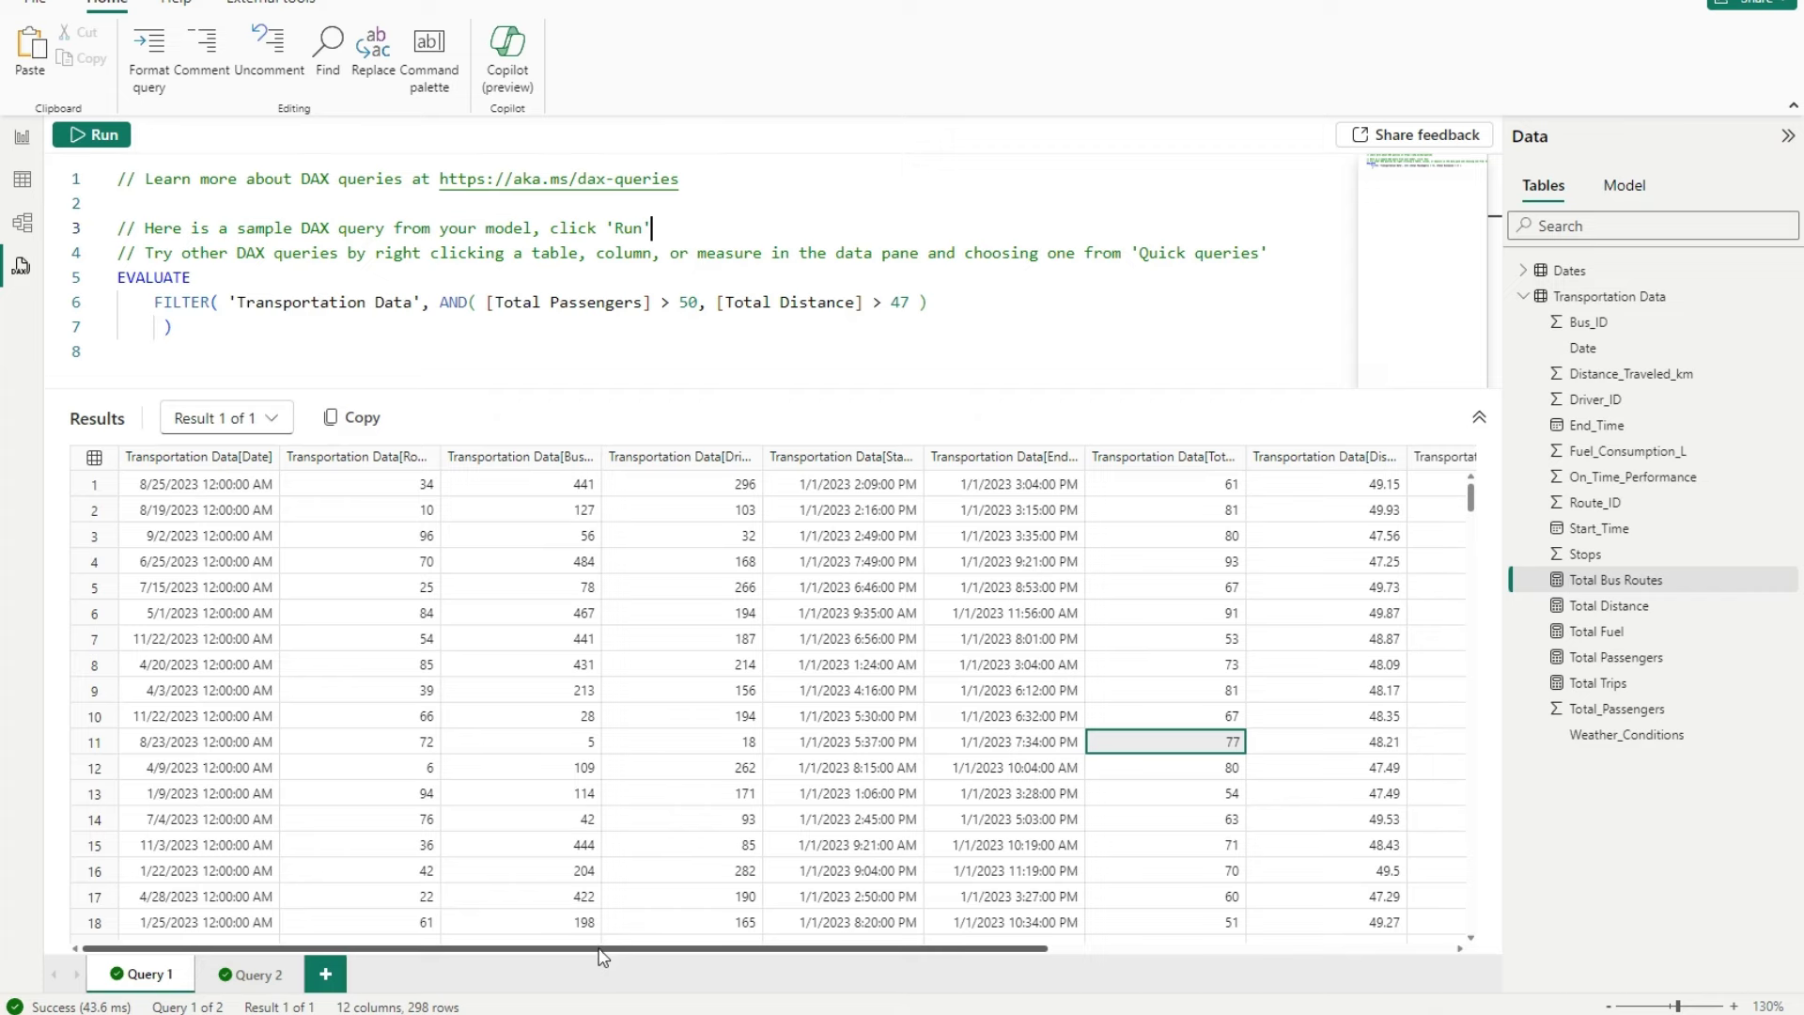
left_click_drag(602, 952, 524, 947)
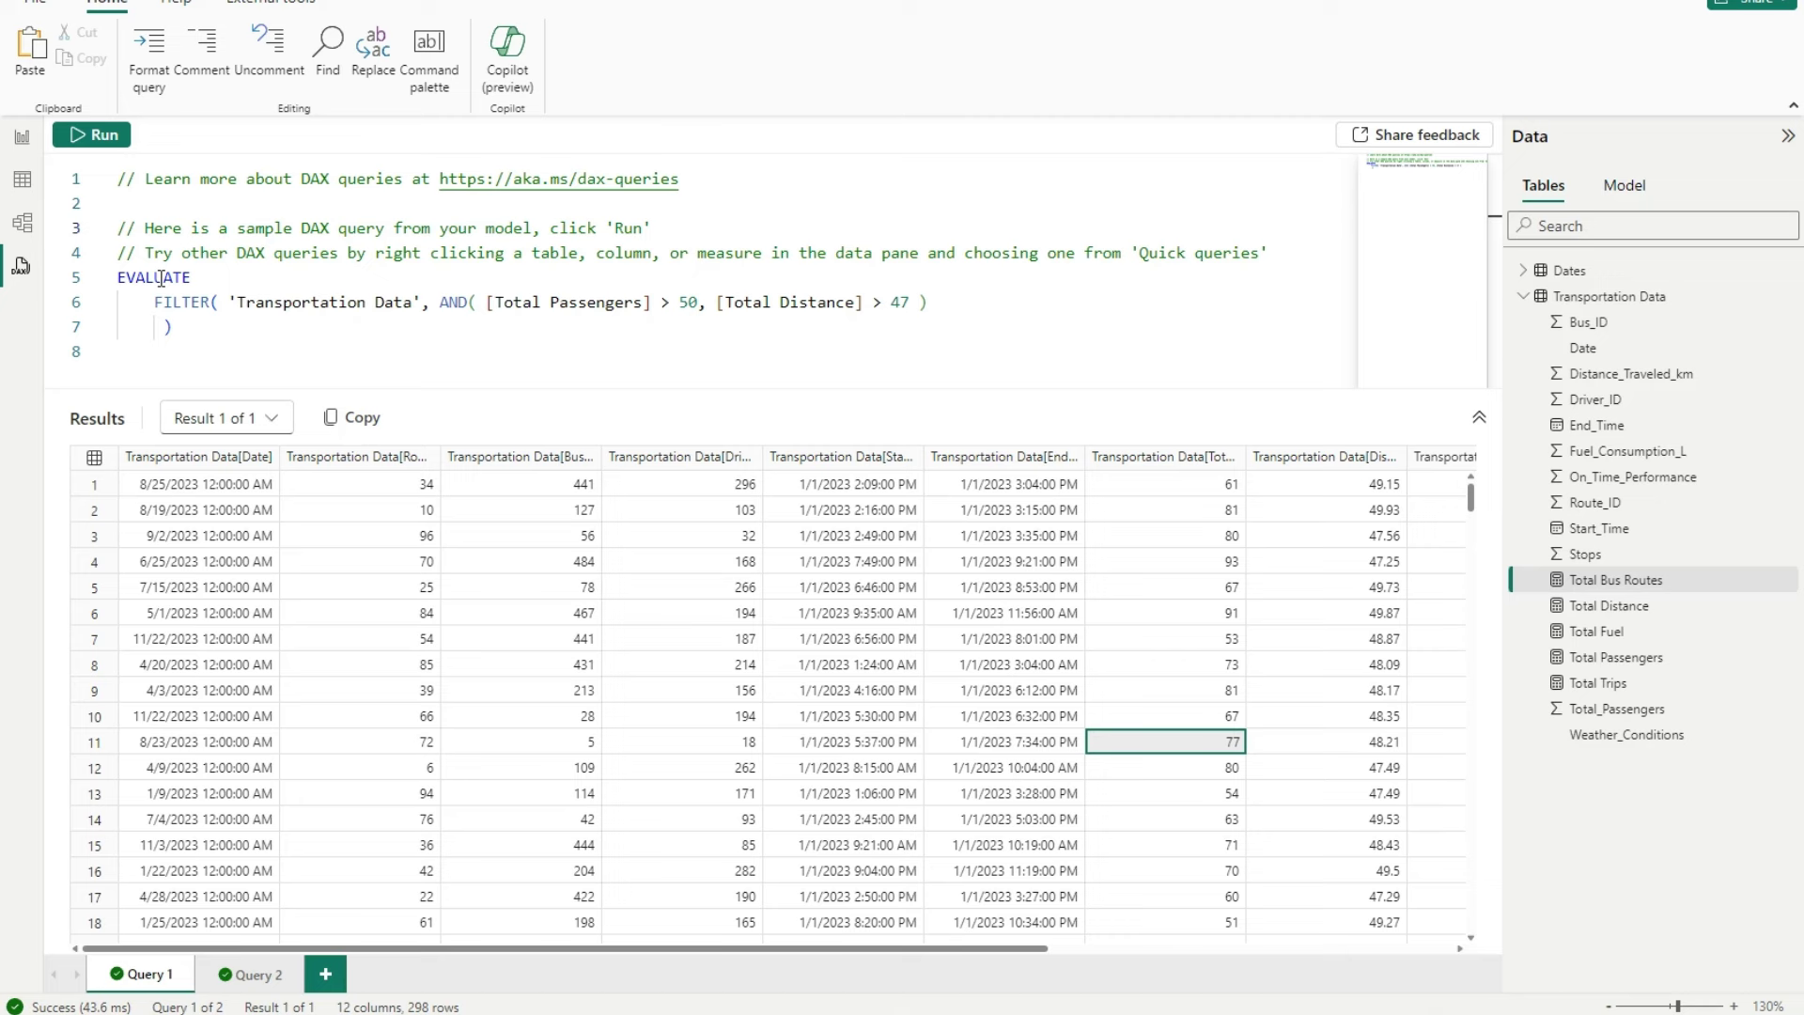
left_click_drag(160, 277, 375, 323)
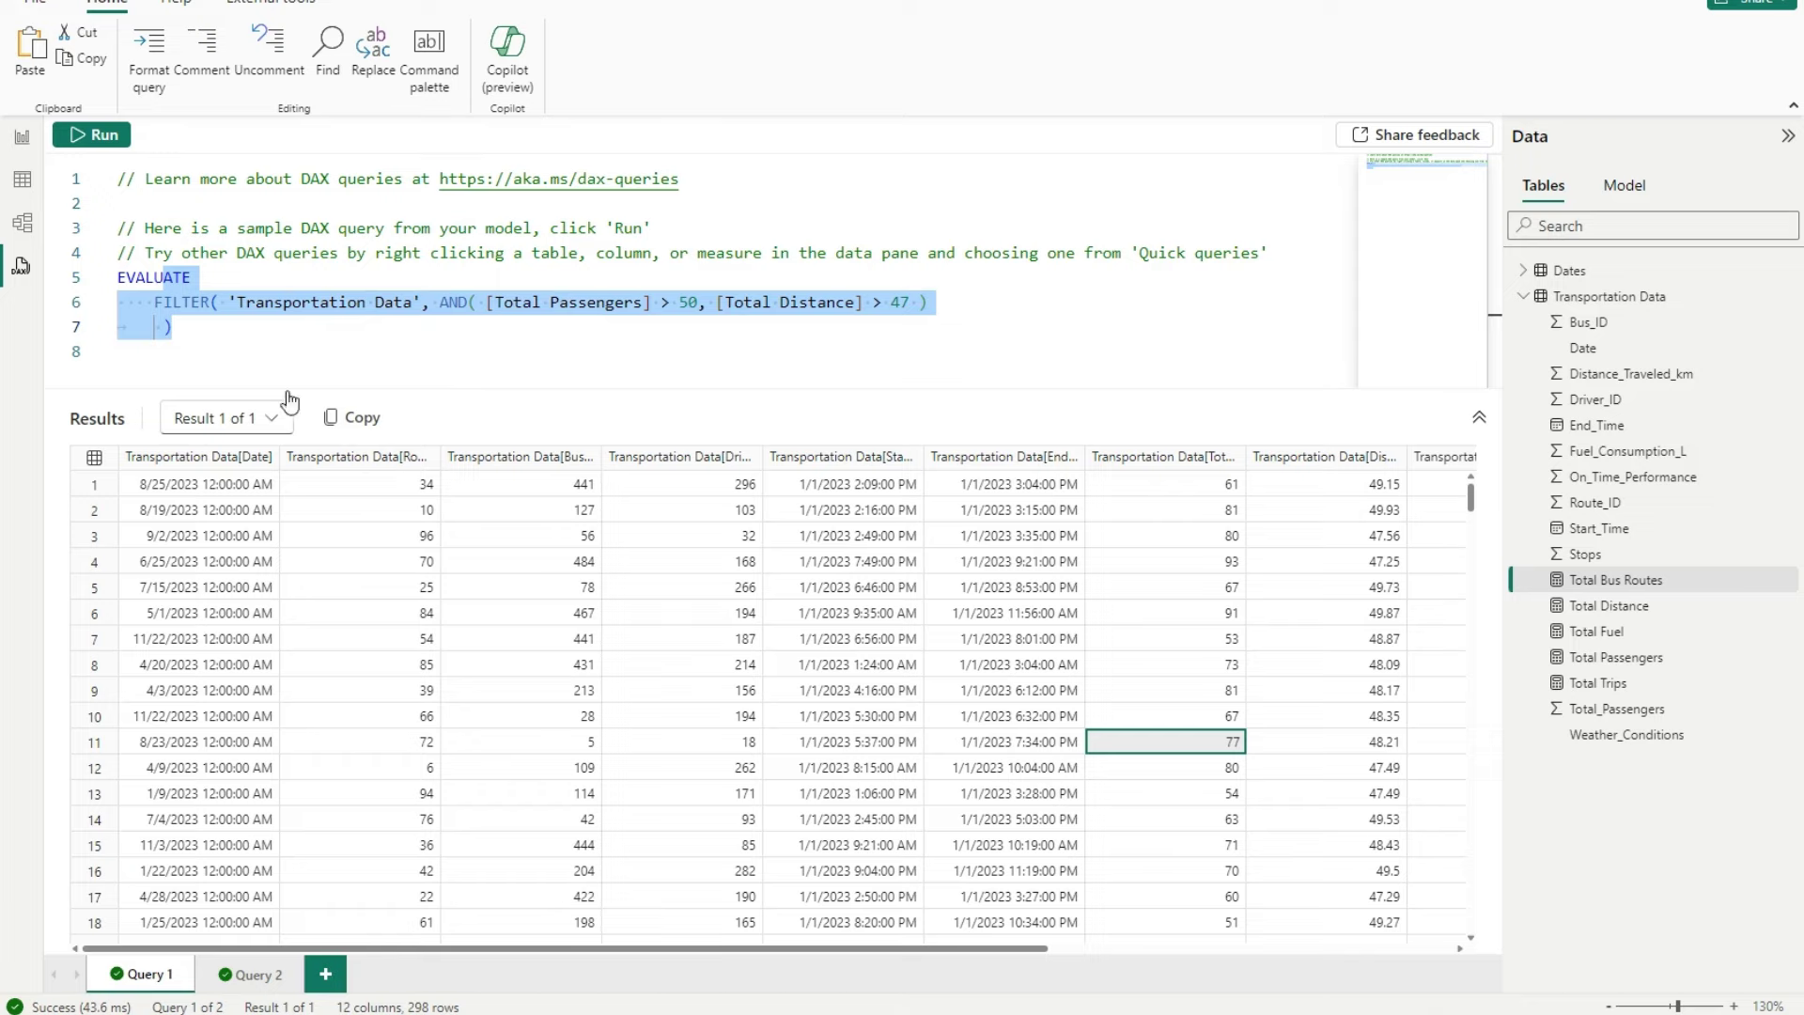
left_click(36, 3)
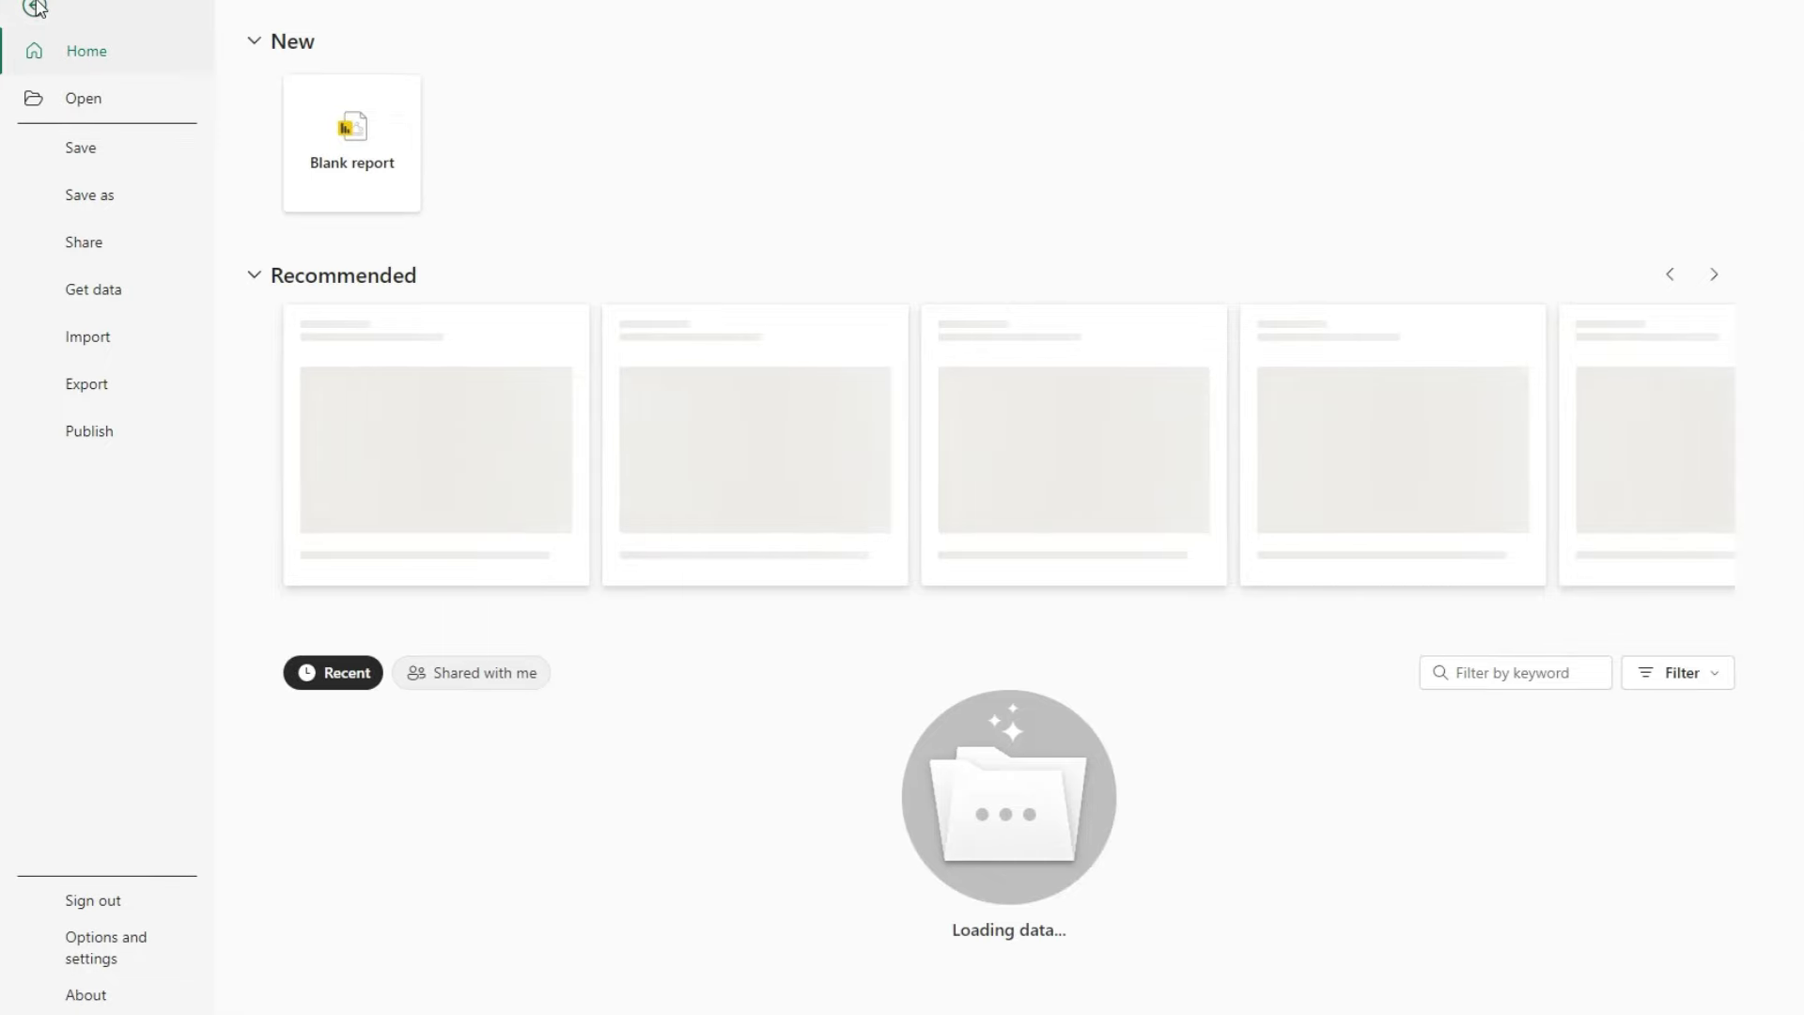
left_click(34, 6)
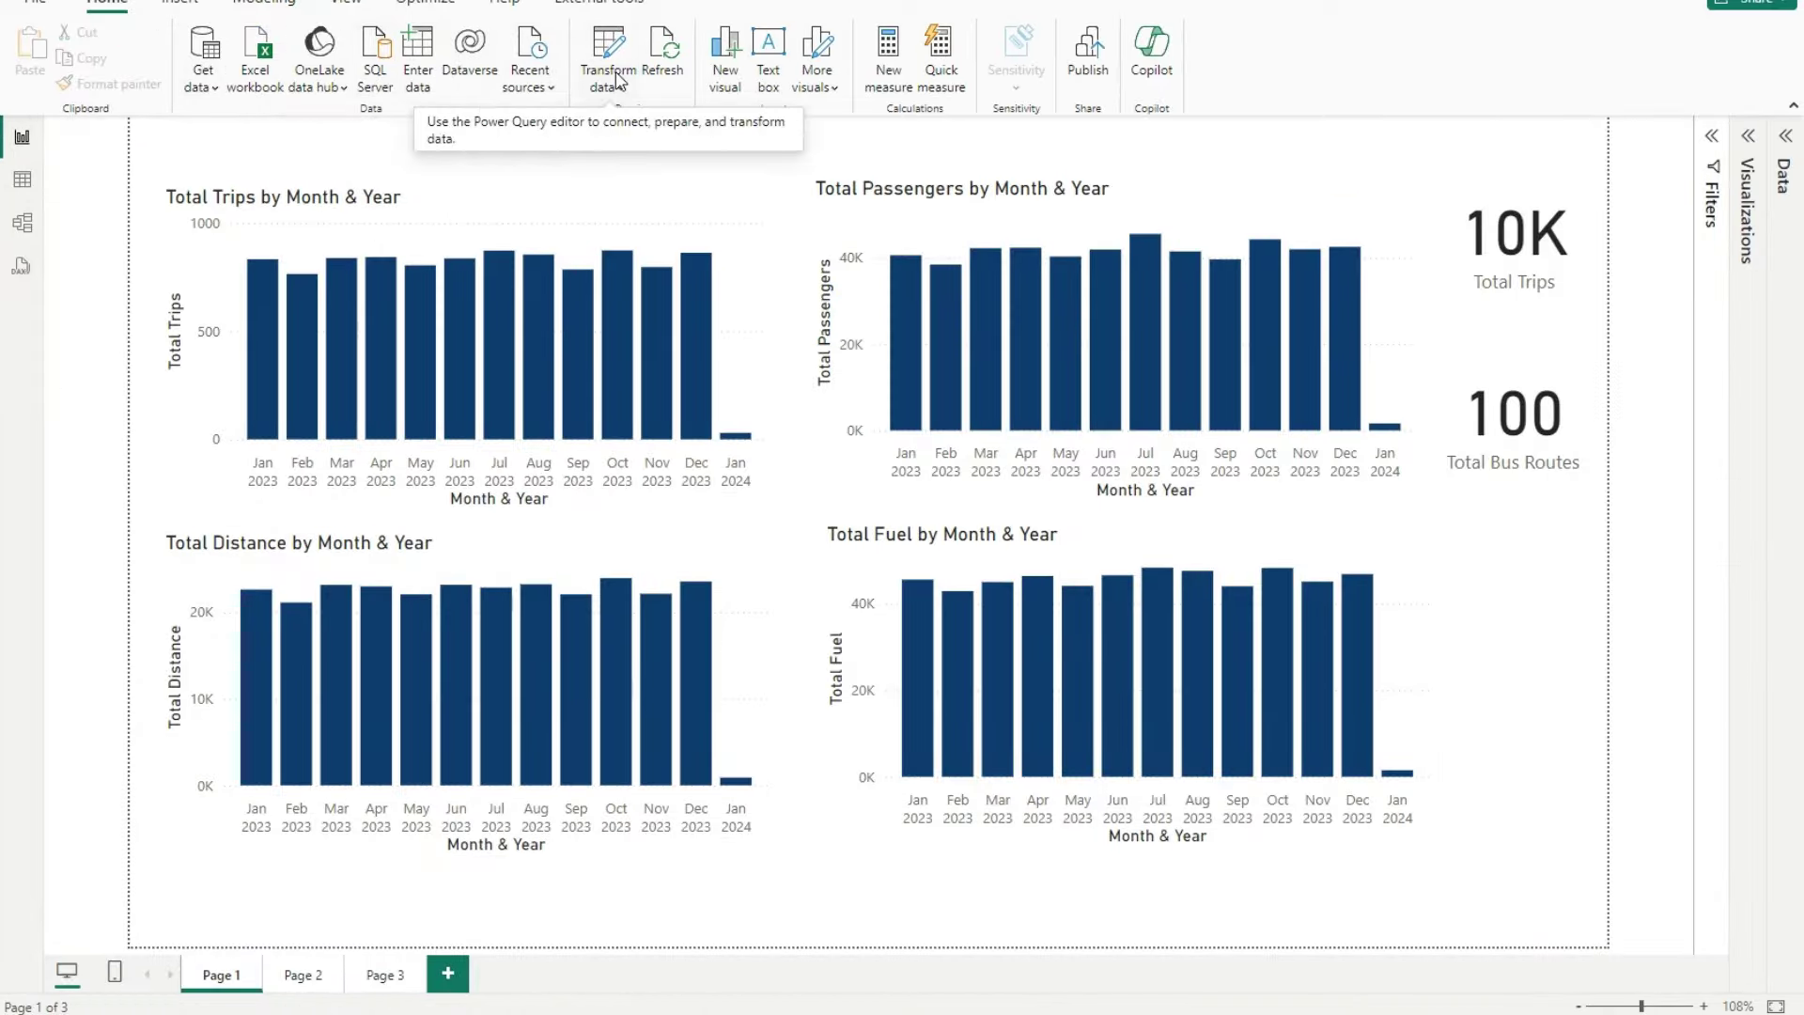
left_click(188, 3)
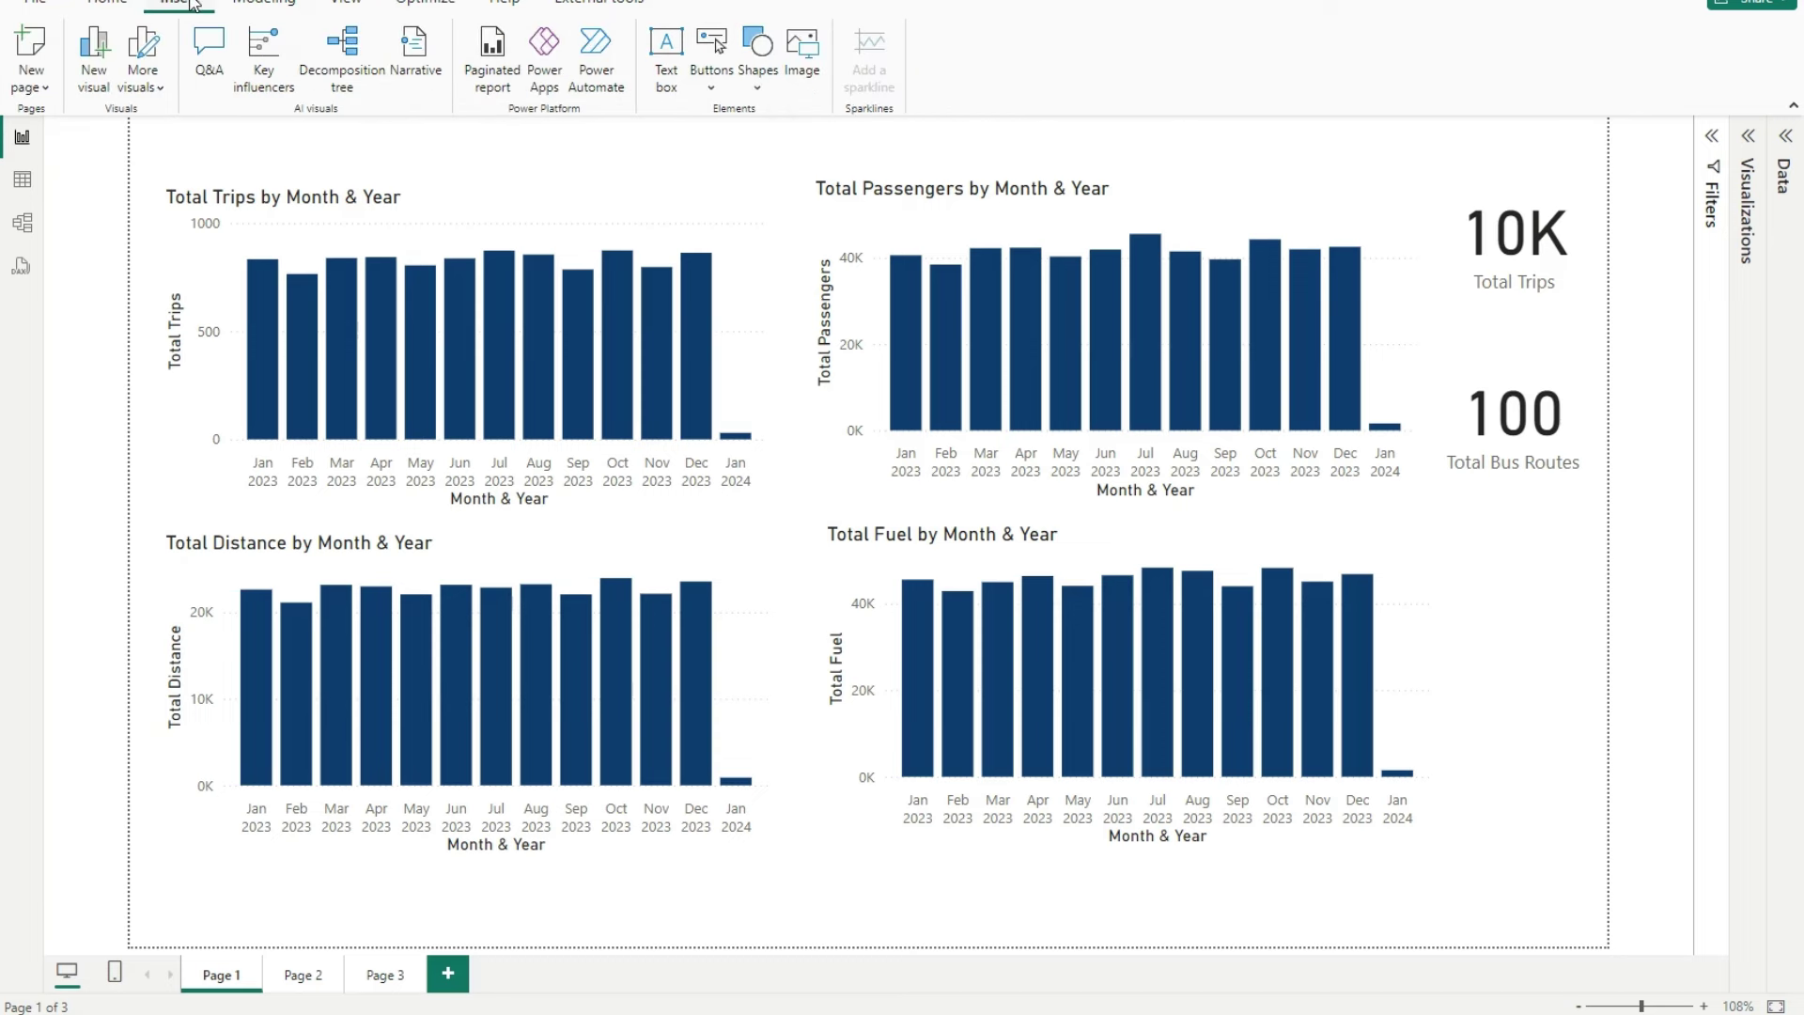
left_click(120, 4)
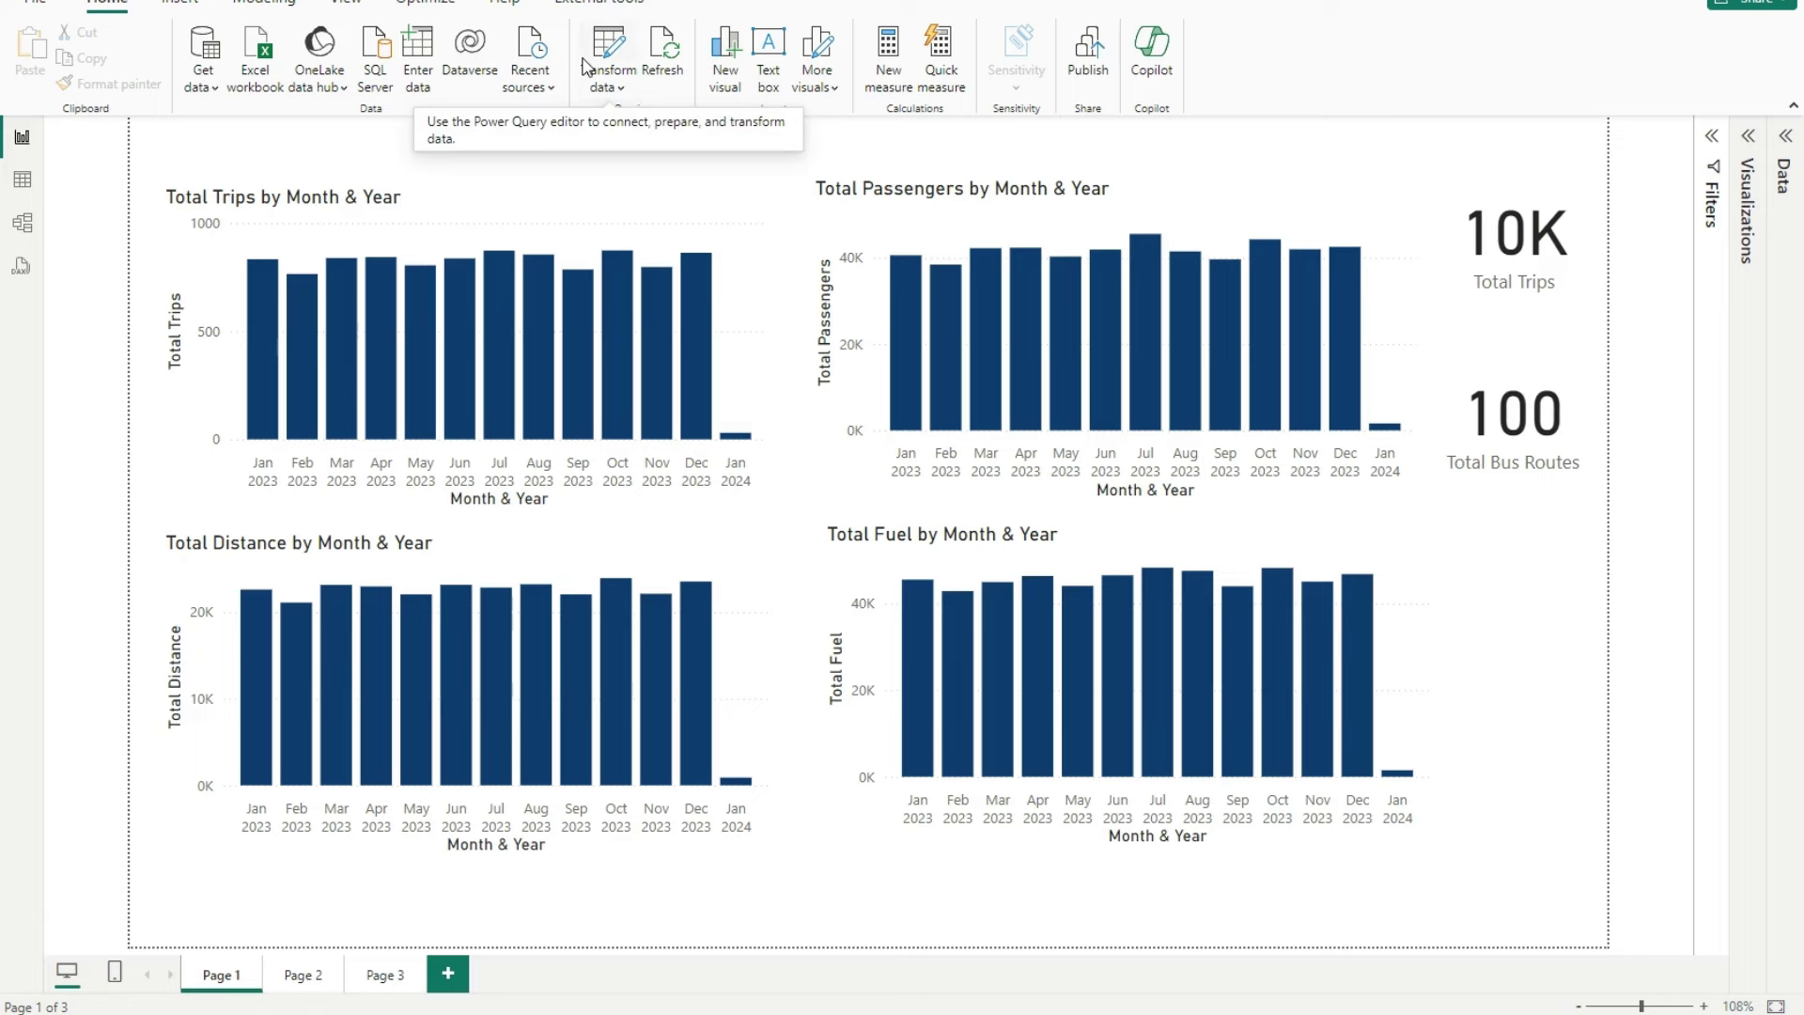
- Peek at the table data, flip between Query 2 and Query 1, then open Table view
left_click(22, 178)
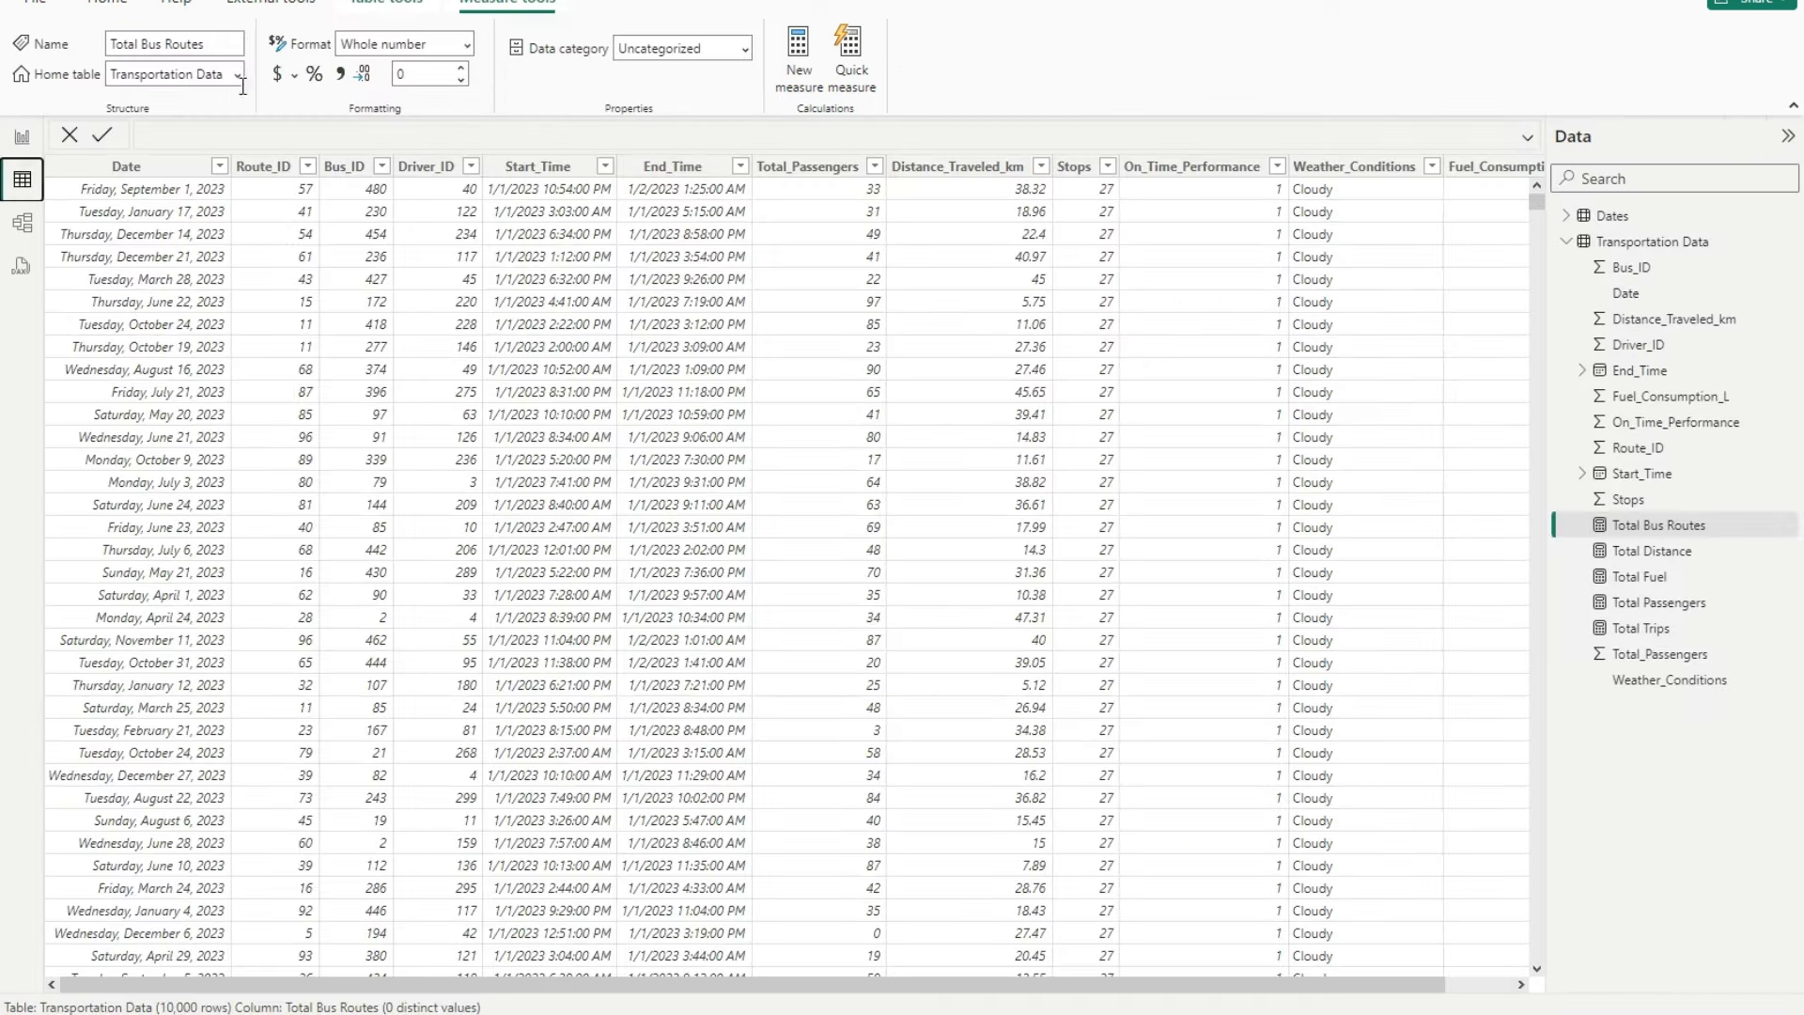
left_click(106, 4)
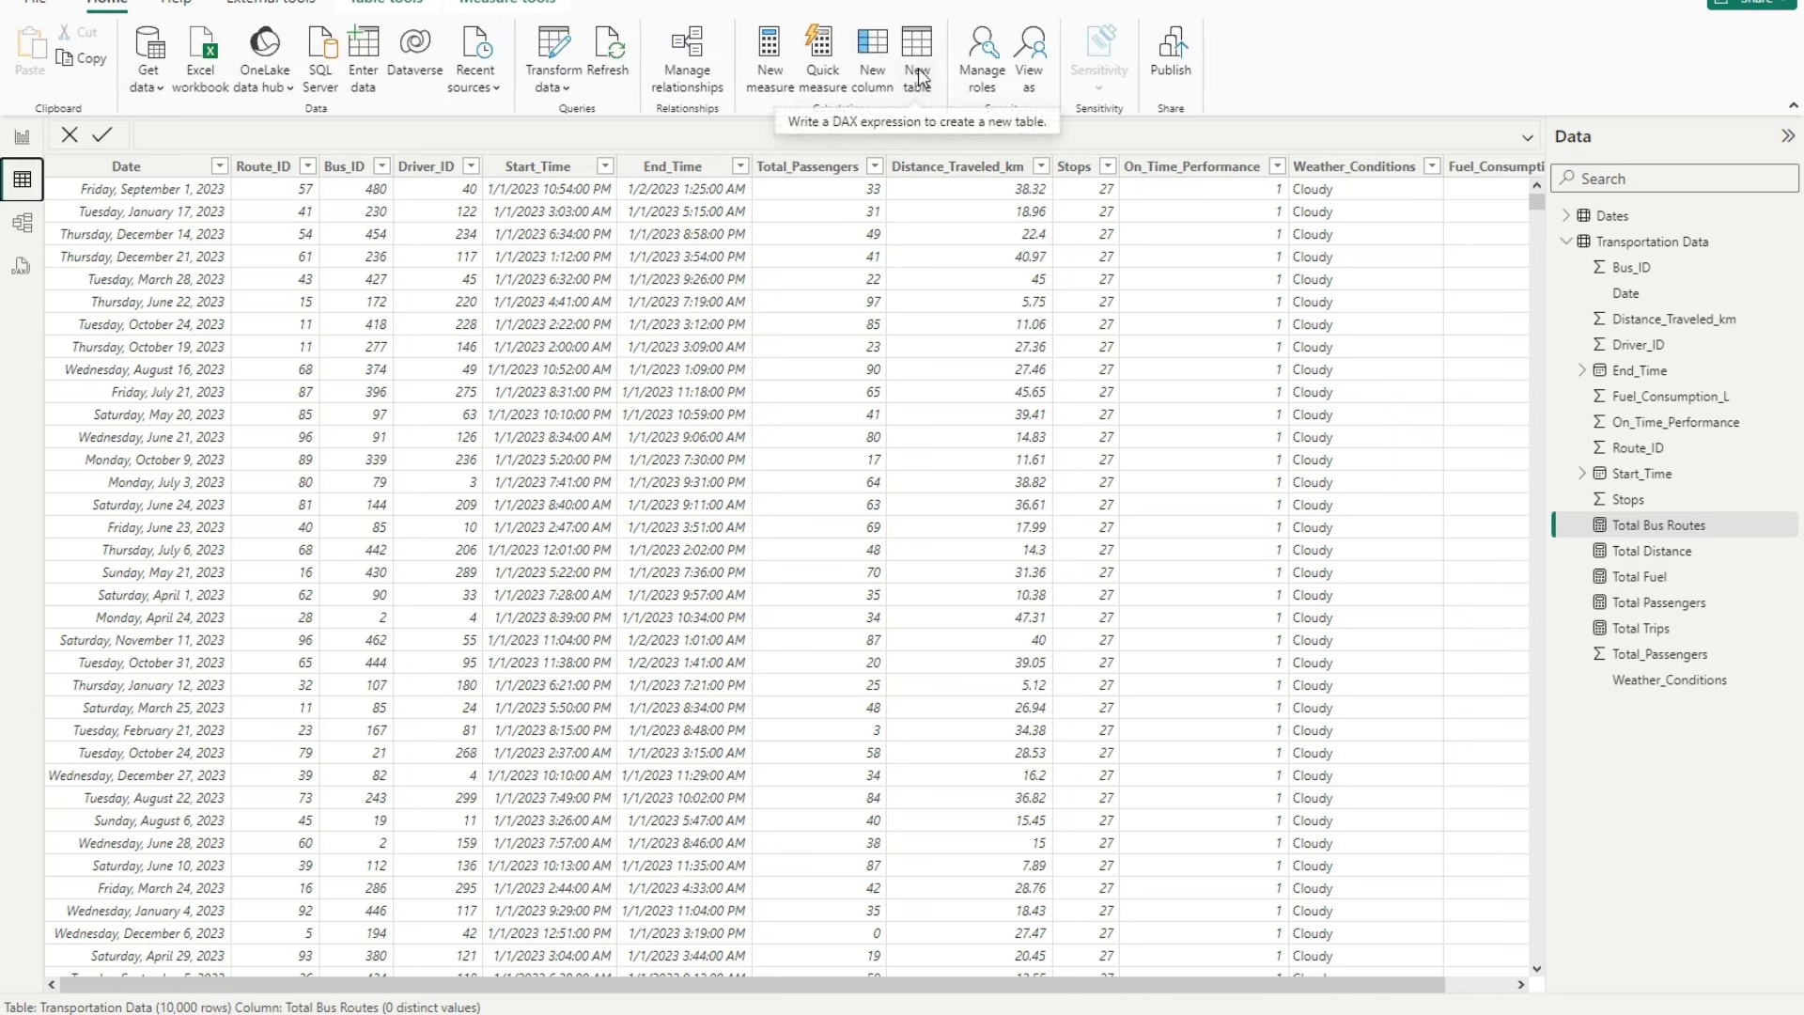
left_click(21, 267)
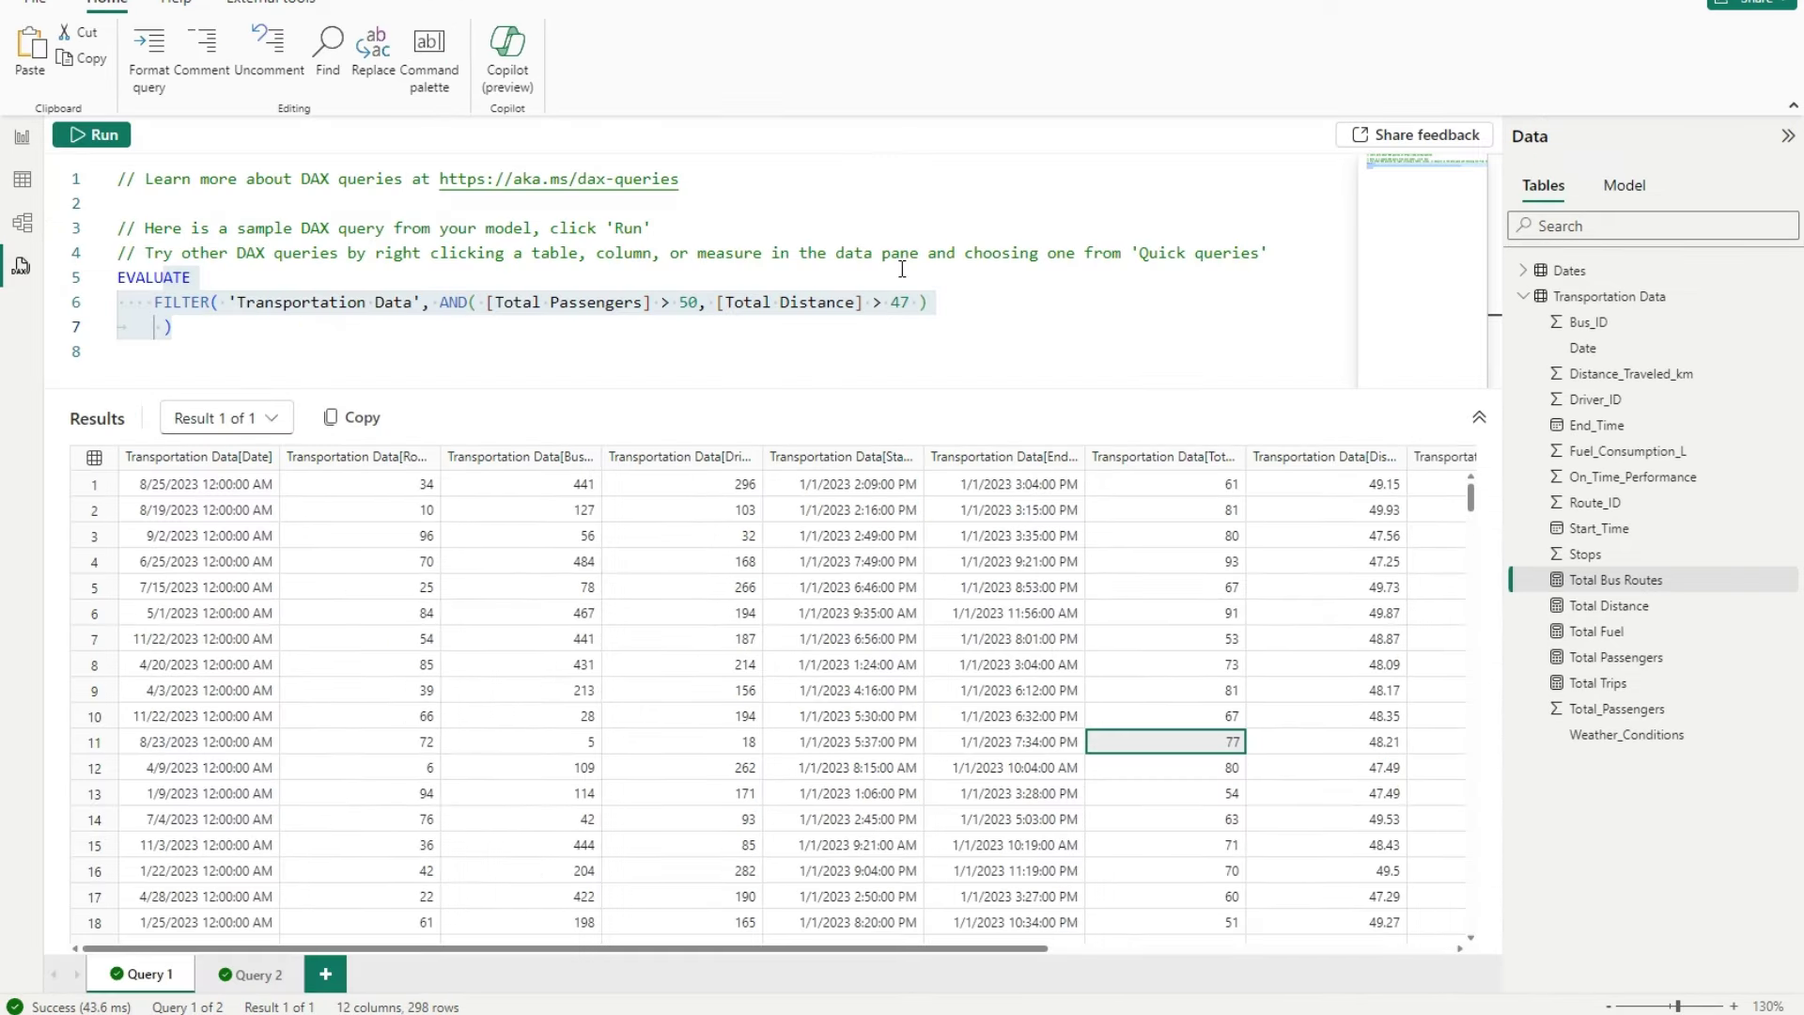
left_click(249, 974)
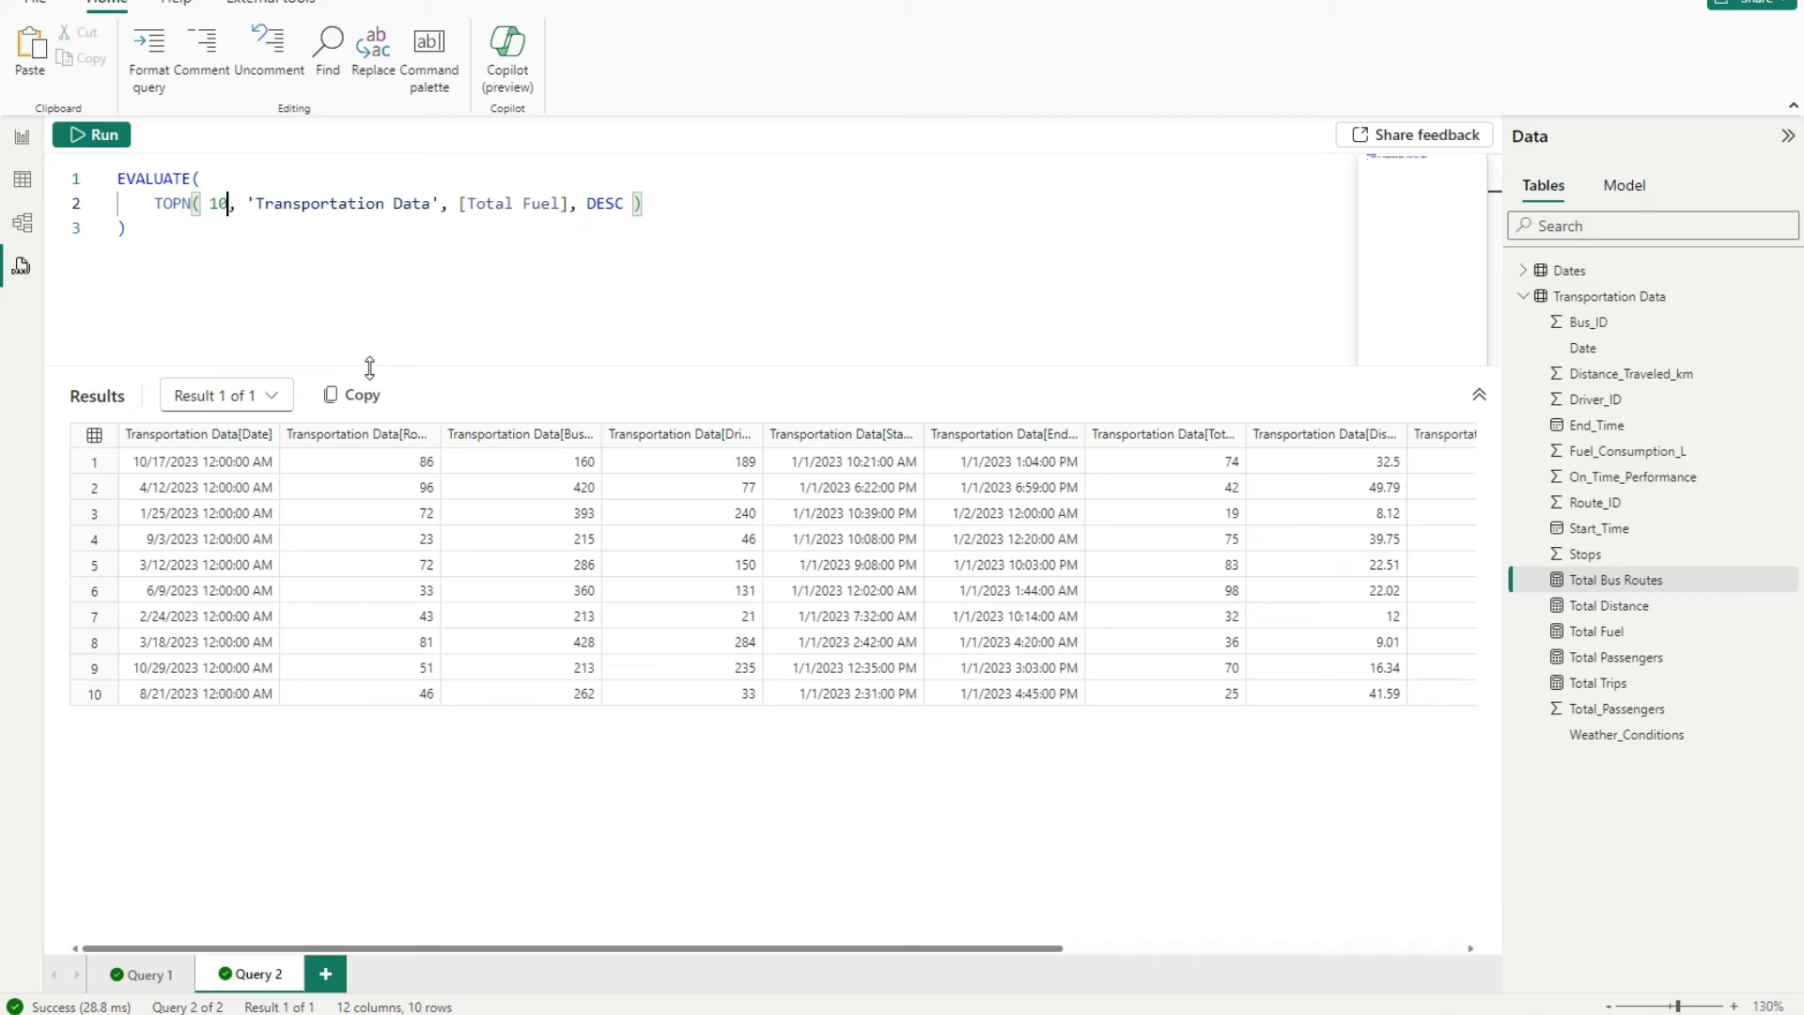
left_click(155, 974)
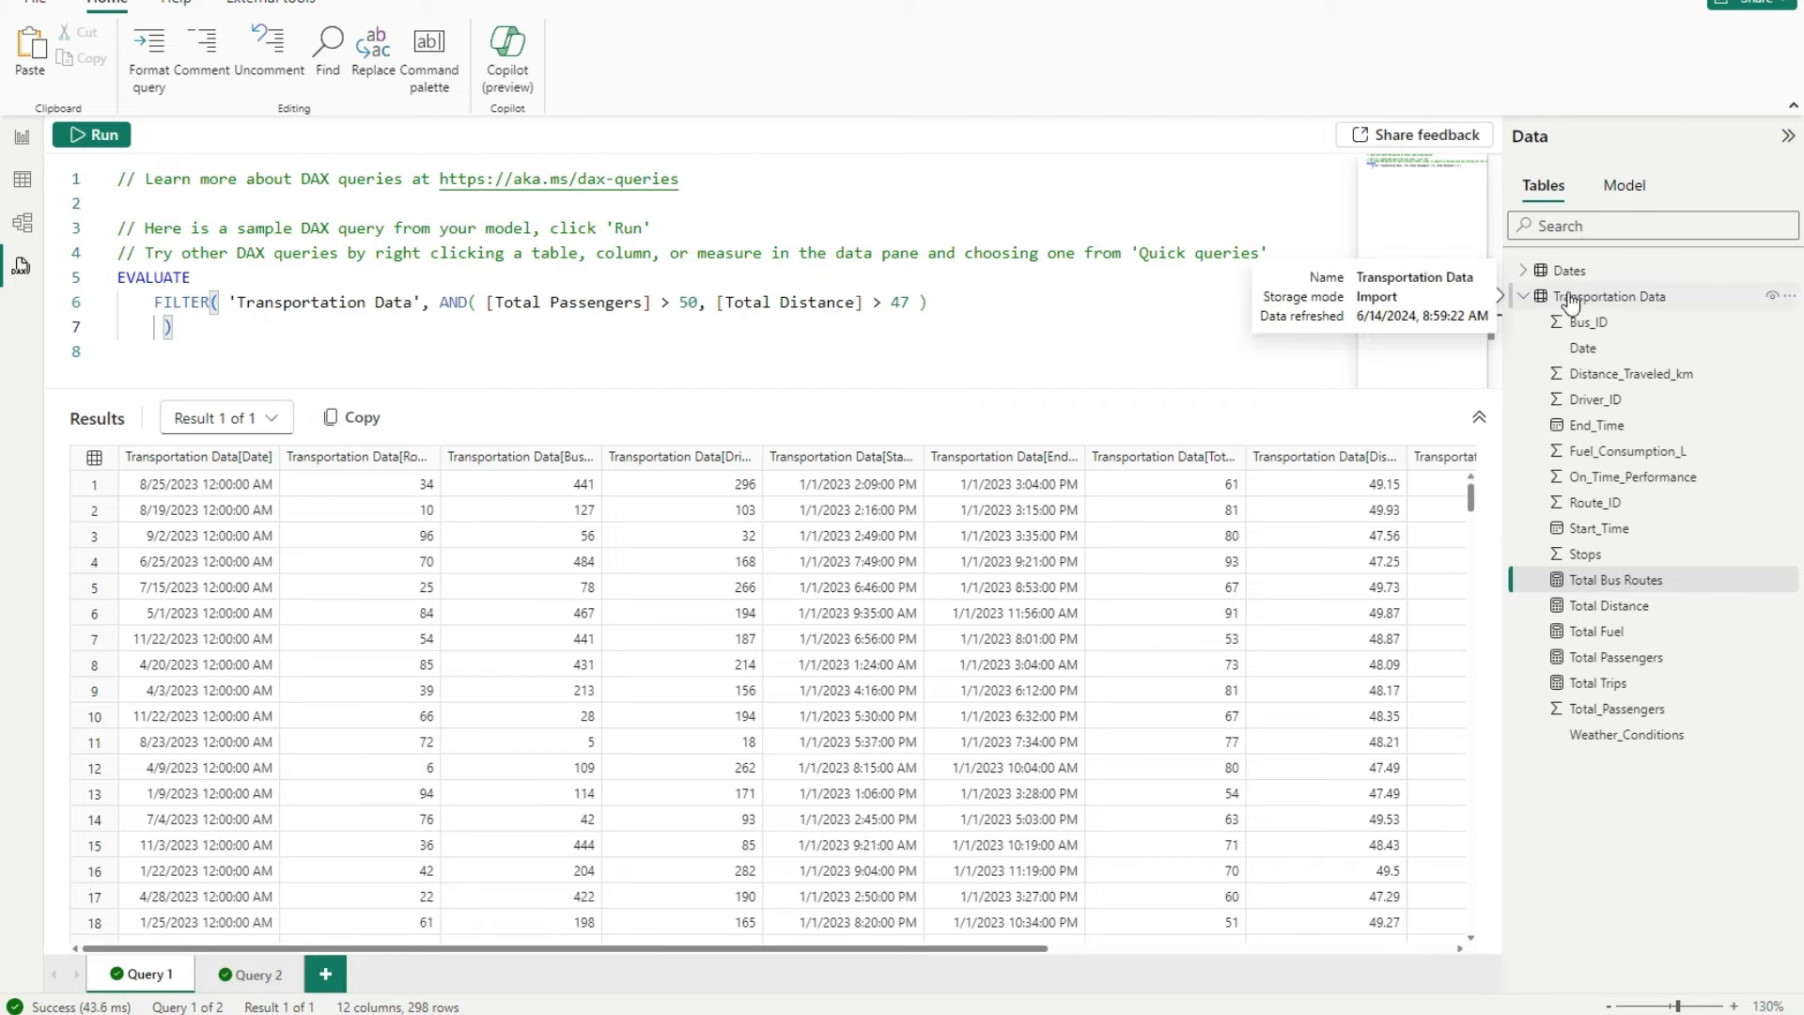
left_click(1569, 299)
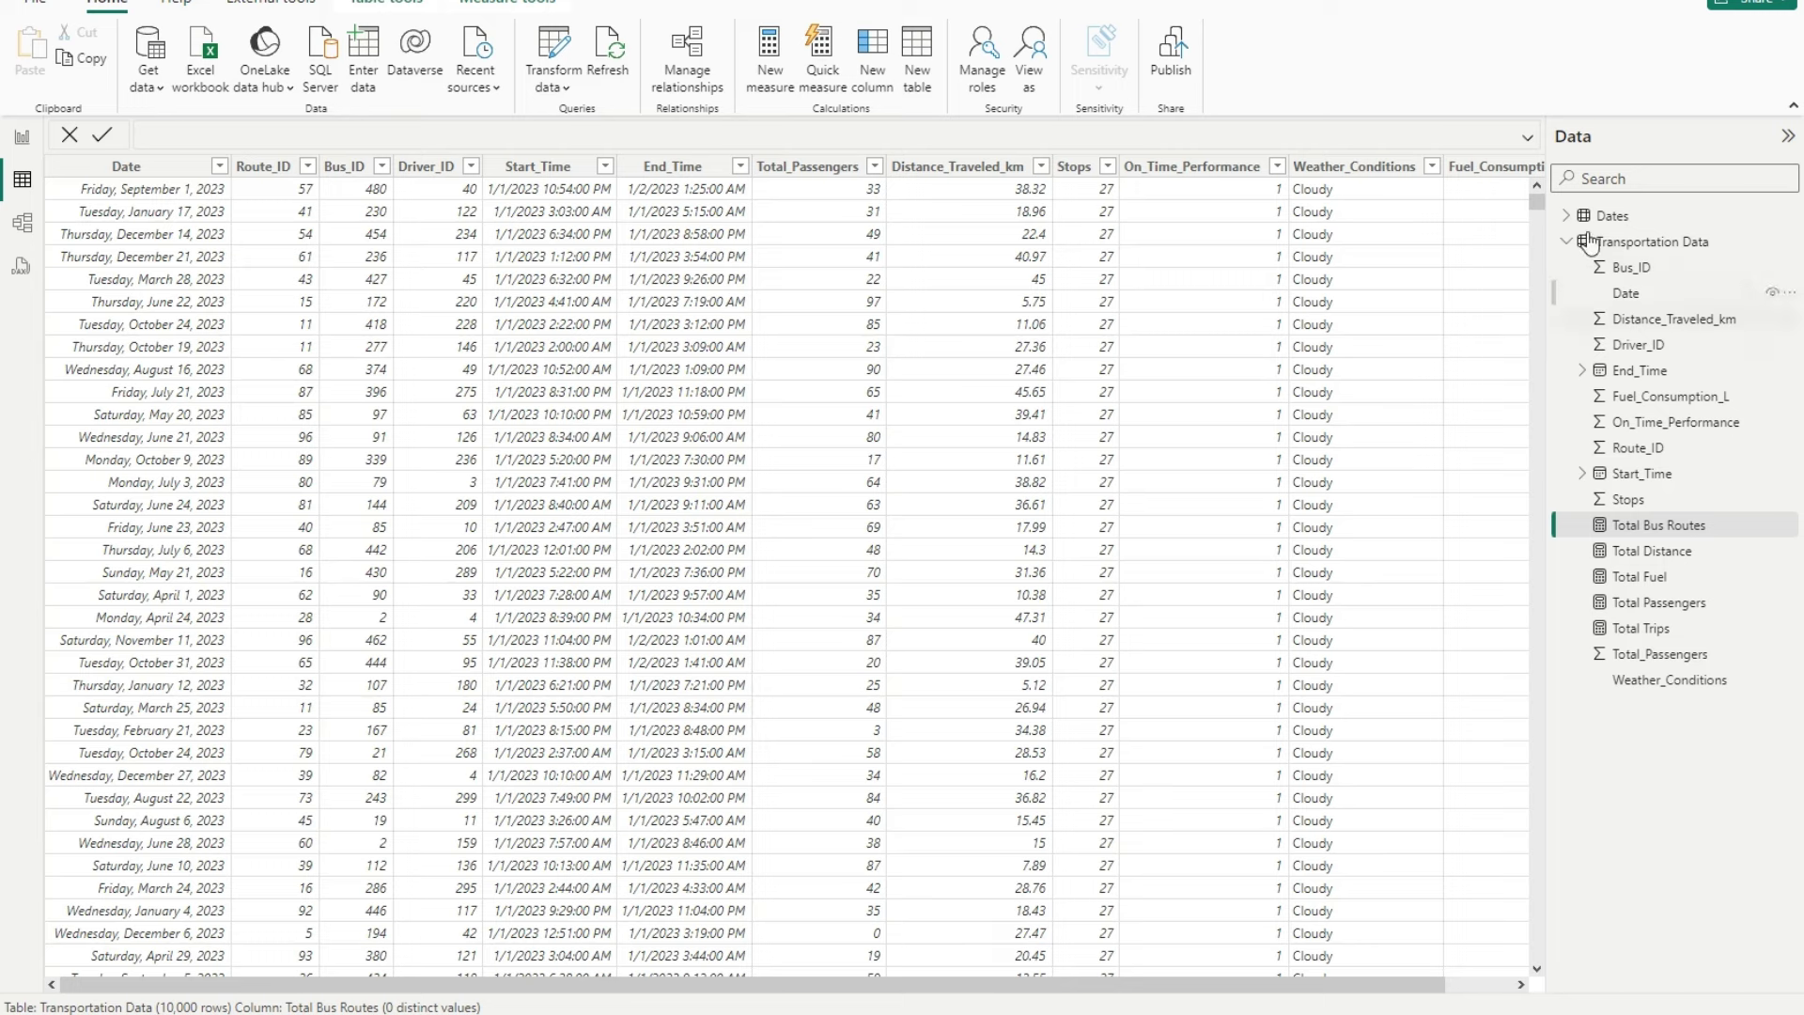
- Inspect the Date, Route_ID, Bus_ID, Driver_ID, Start_Time, End_Time, Total_Passengers and Distance_Traveled_km columns
left_click(141, 169)
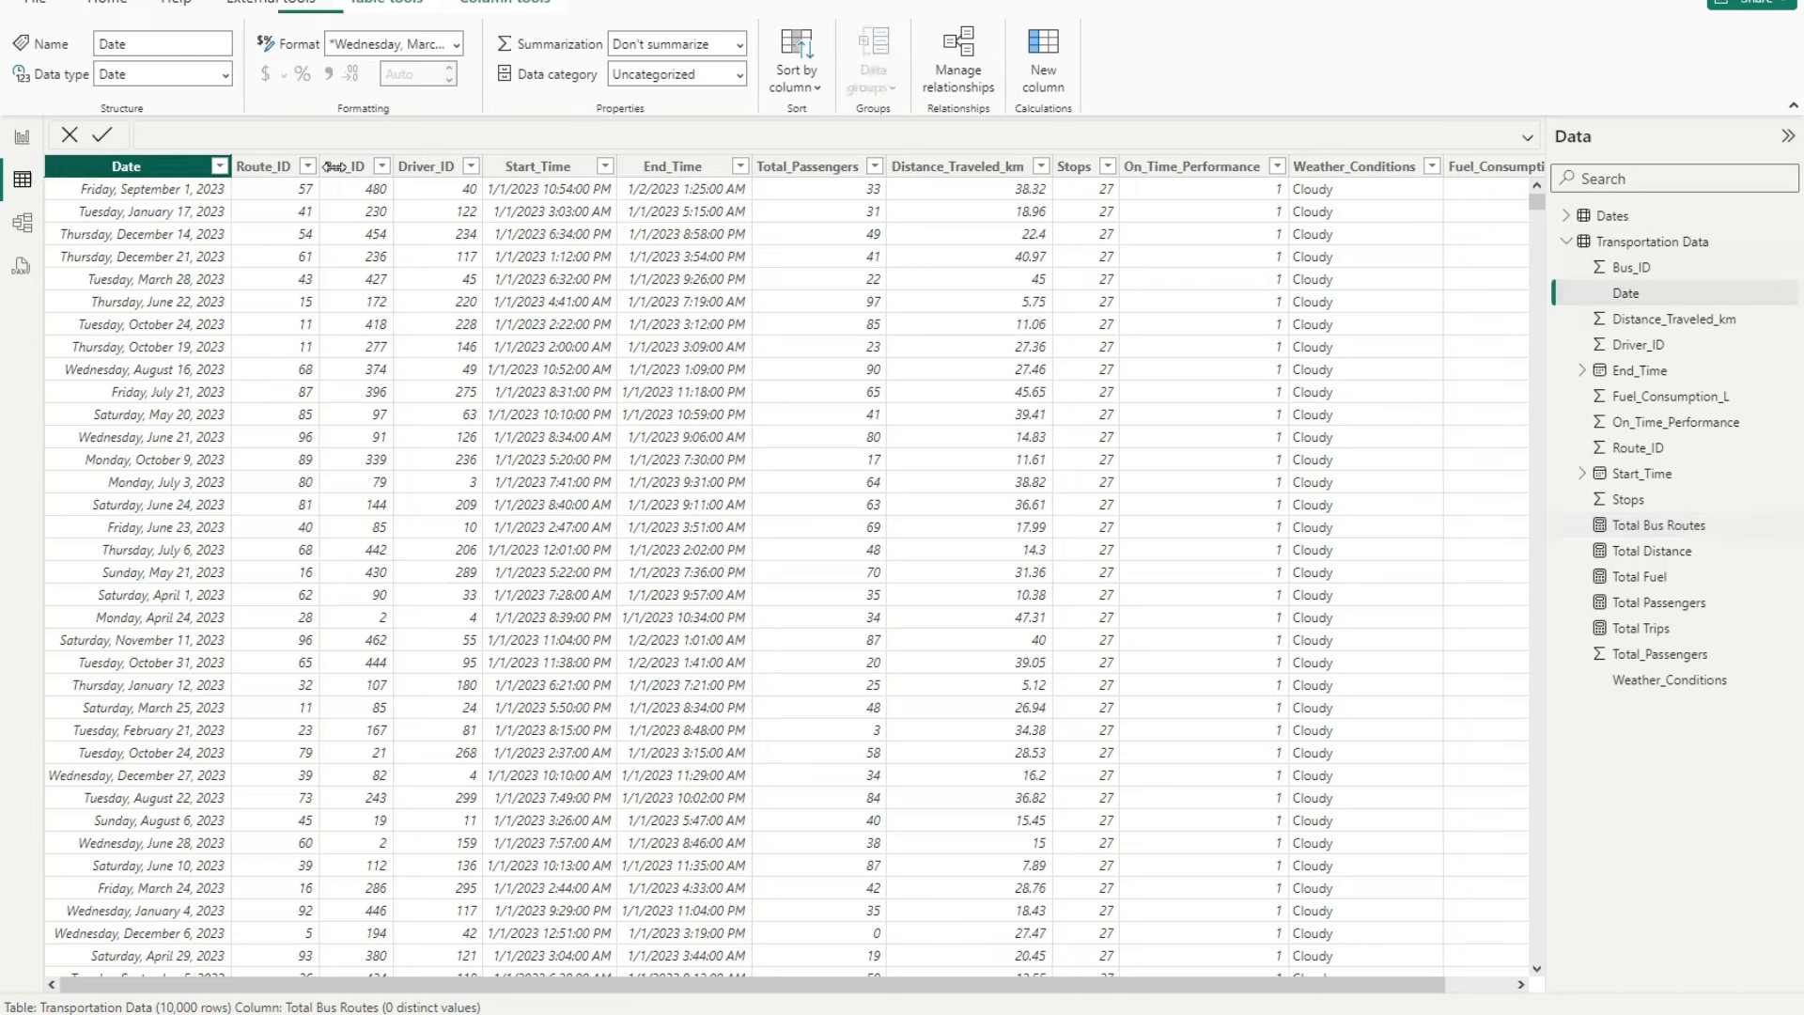
left_click(264, 177)
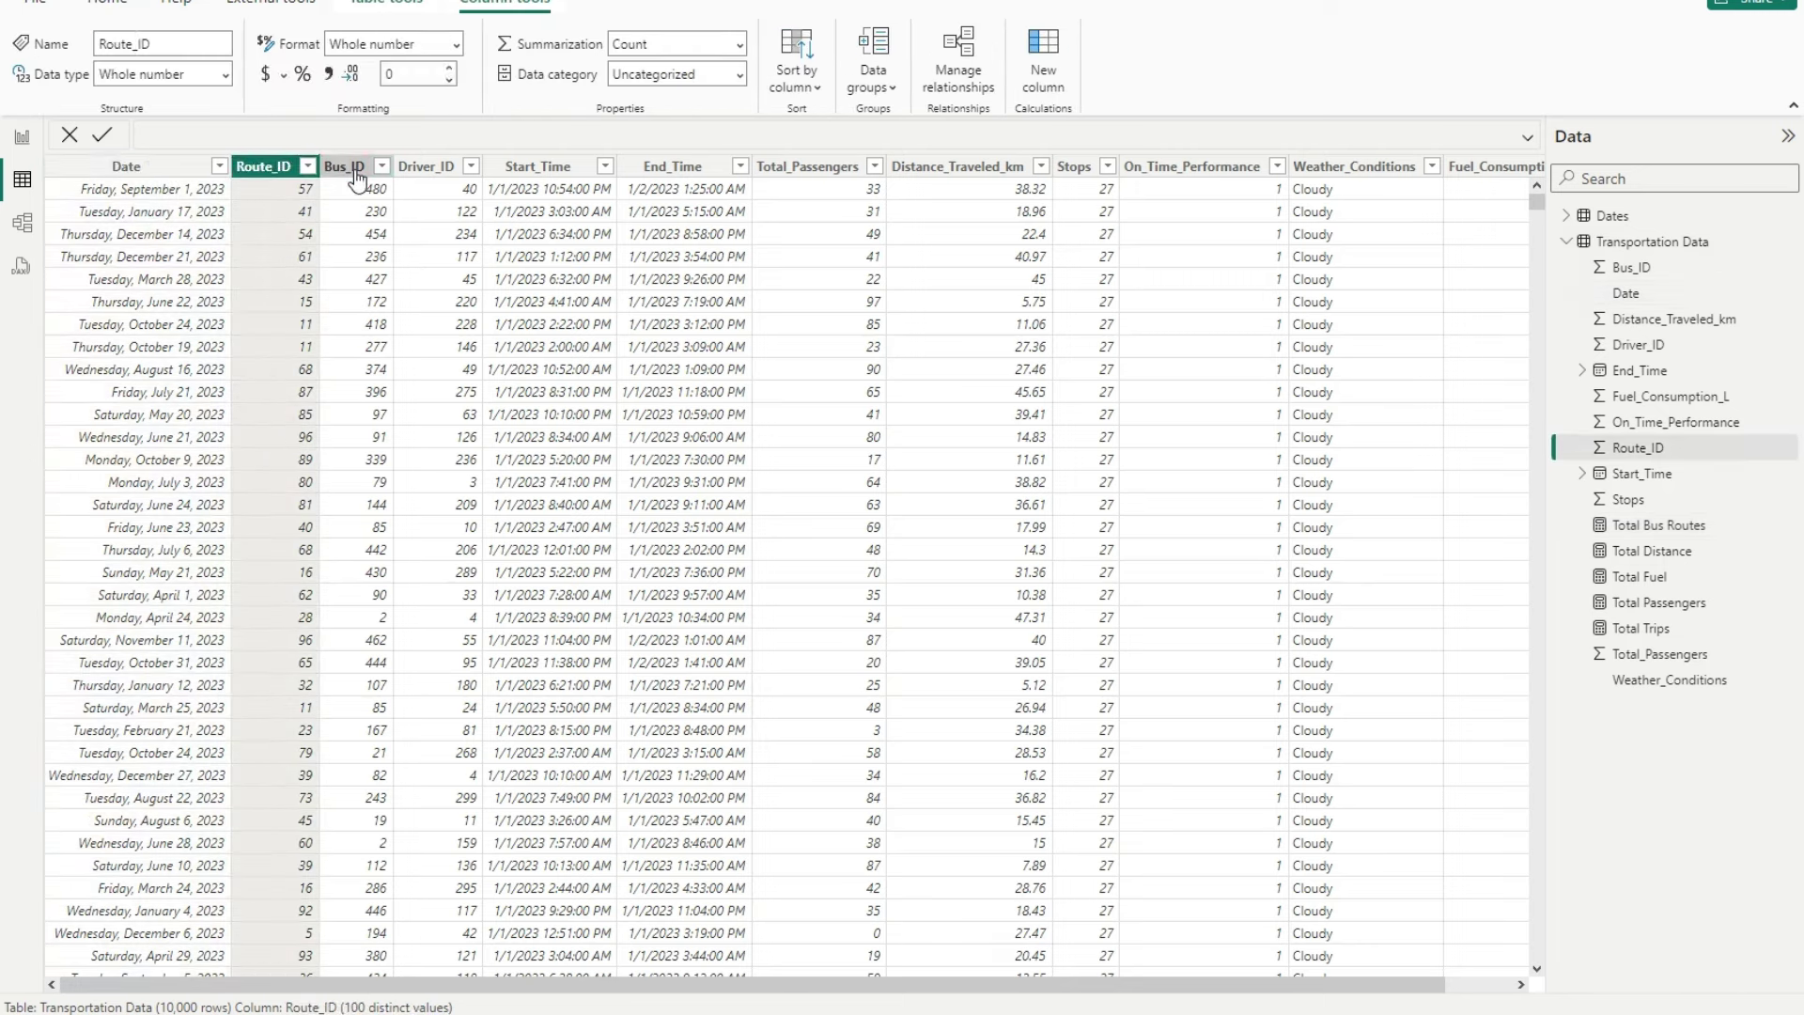
left_click(357, 177)
left_click(431, 179)
left_click(561, 179)
left_click(679, 171)
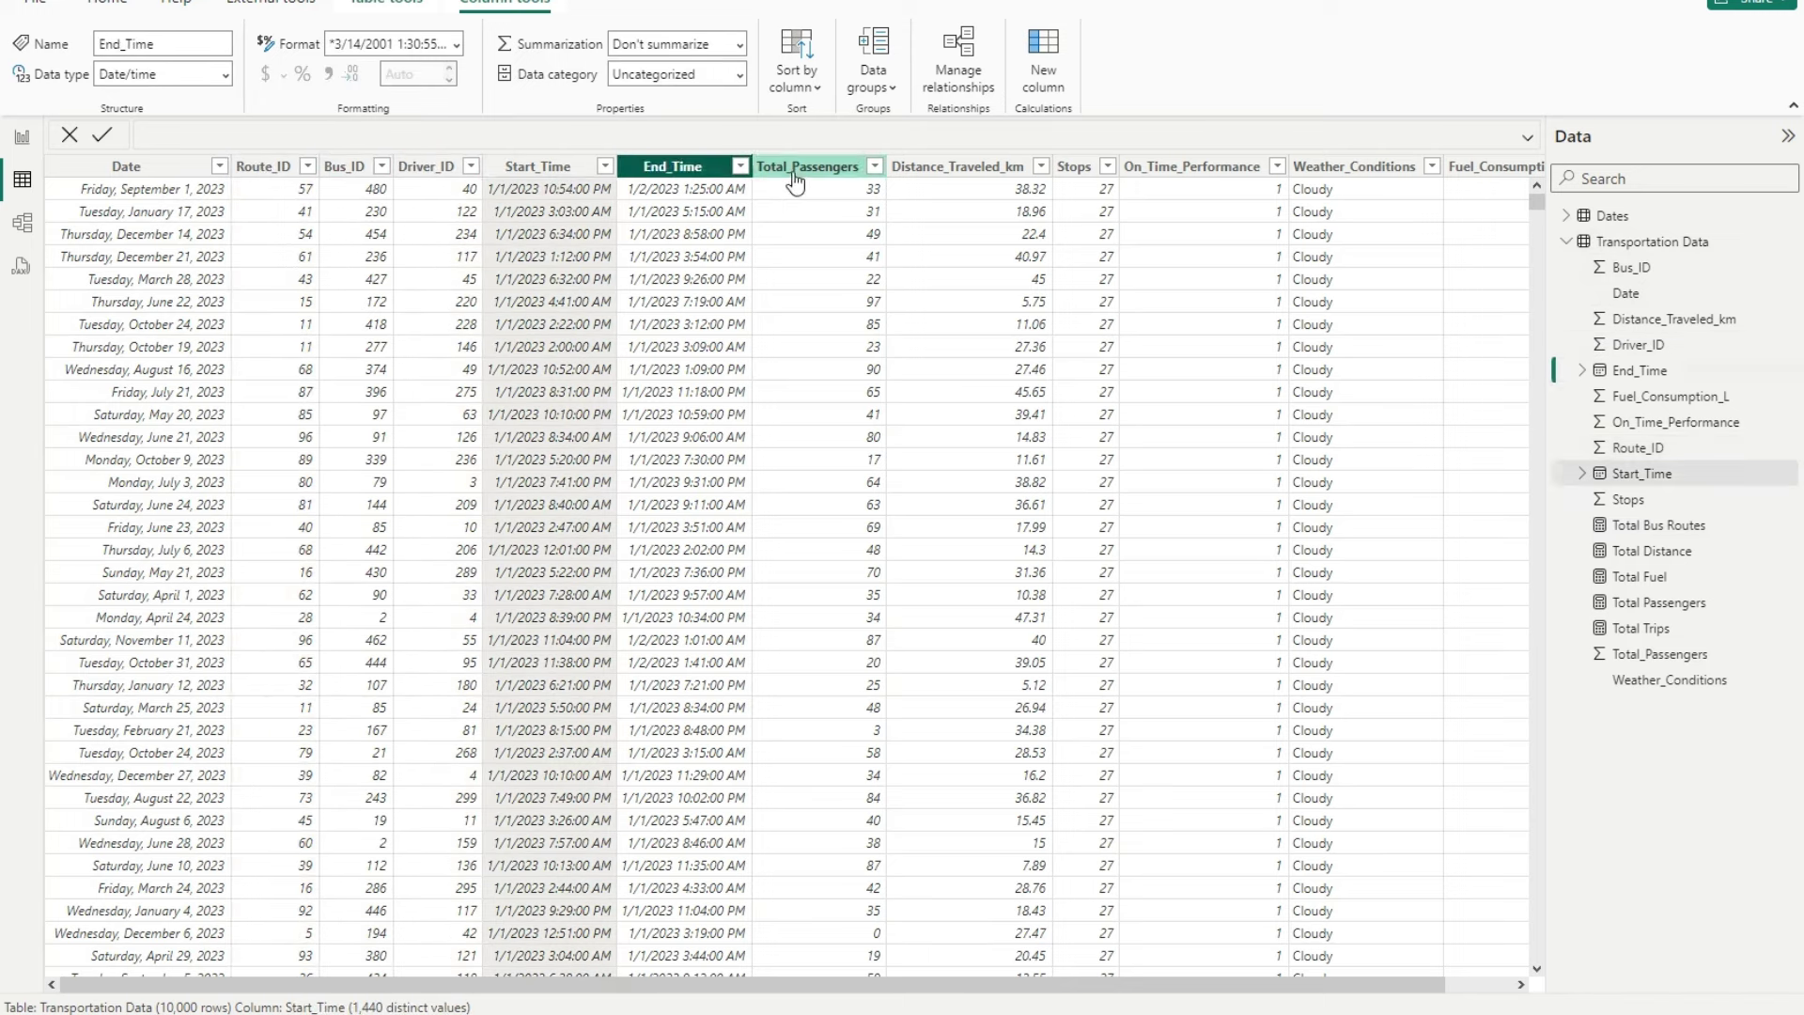
left_click(794, 179)
left_click(953, 178)
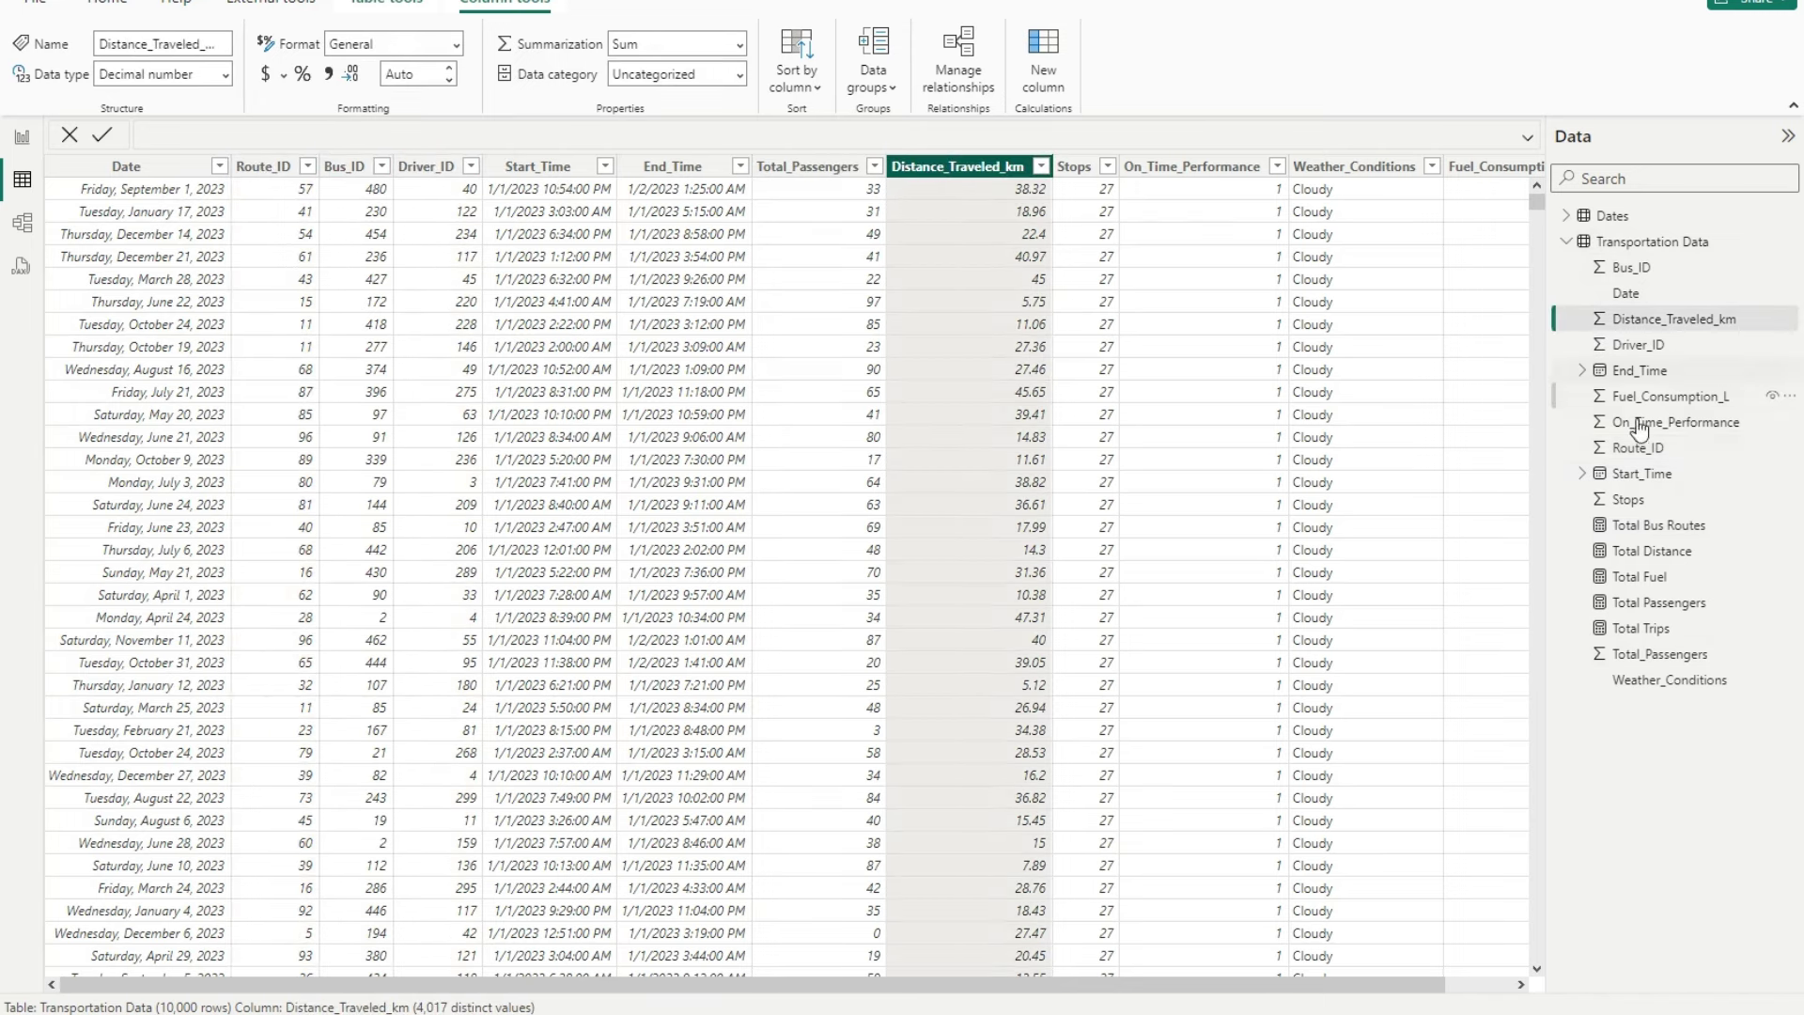
- Review the Total Bus Routes, Total Distance and Total Fuel measures, then go to Report view
left_click(1640, 528)
left_click(1639, 553)
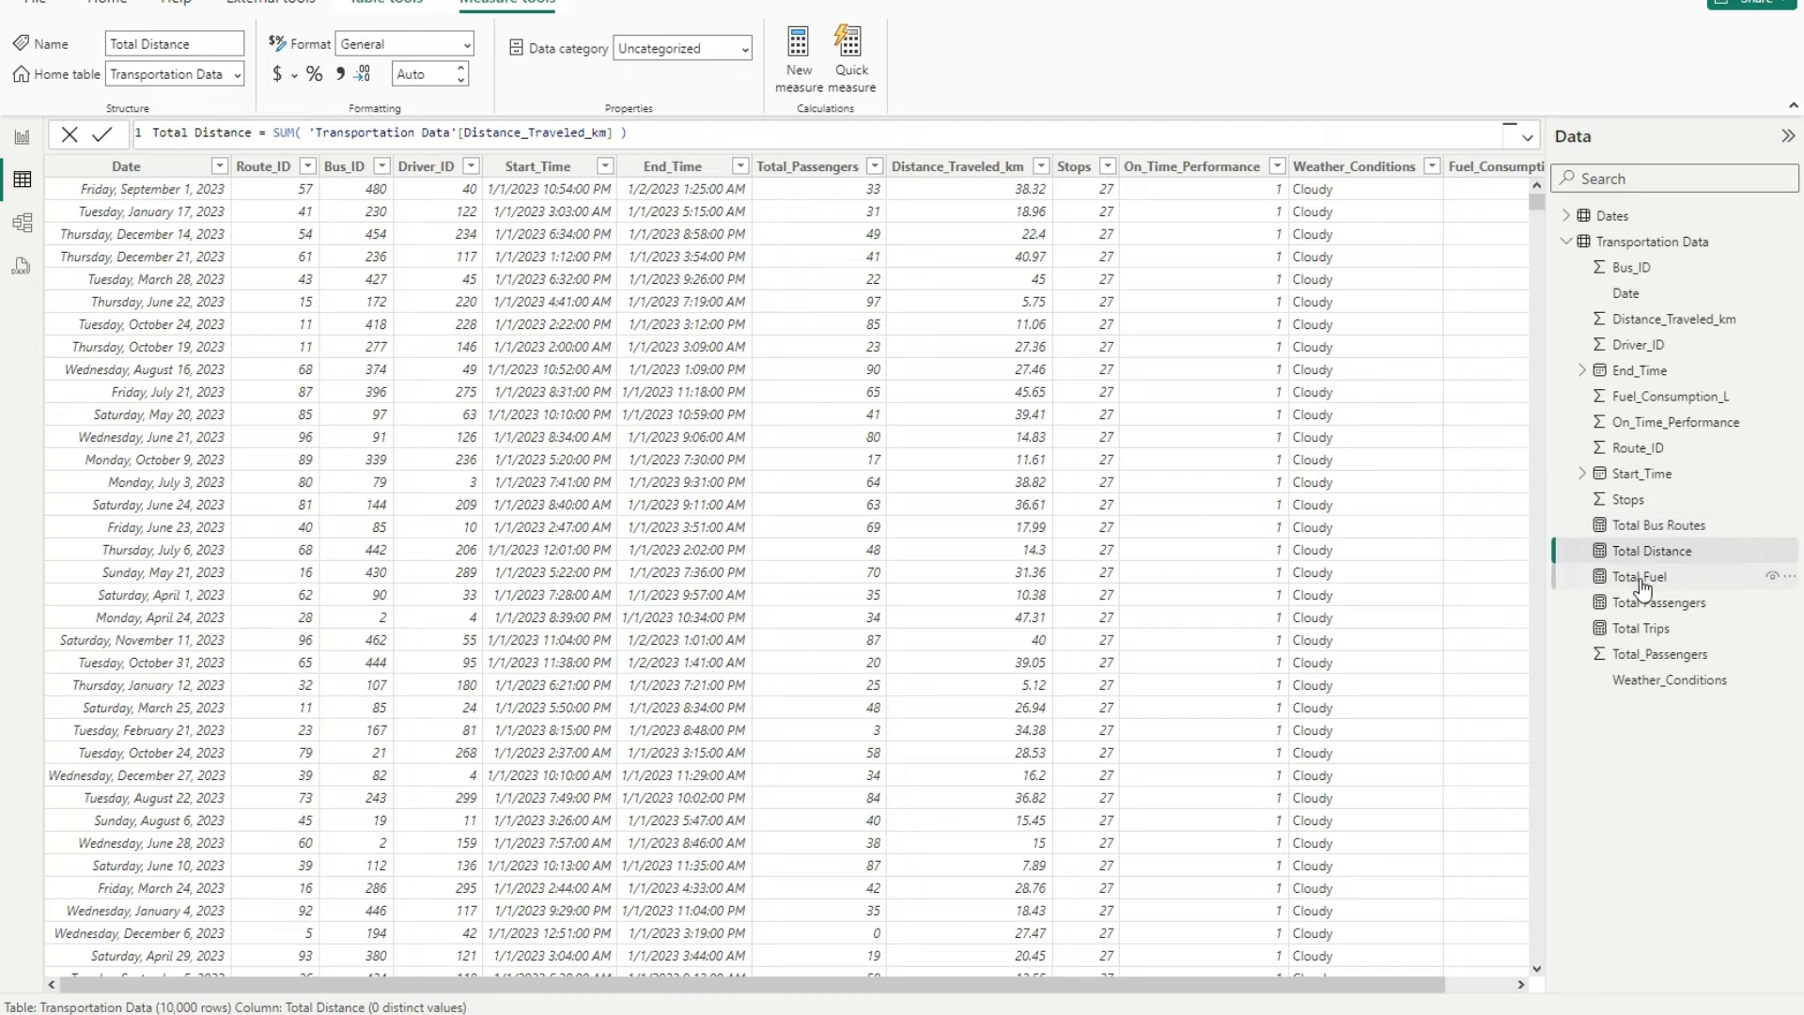
left_click(1641, 579)
scroll(674, 141, "up", 4)
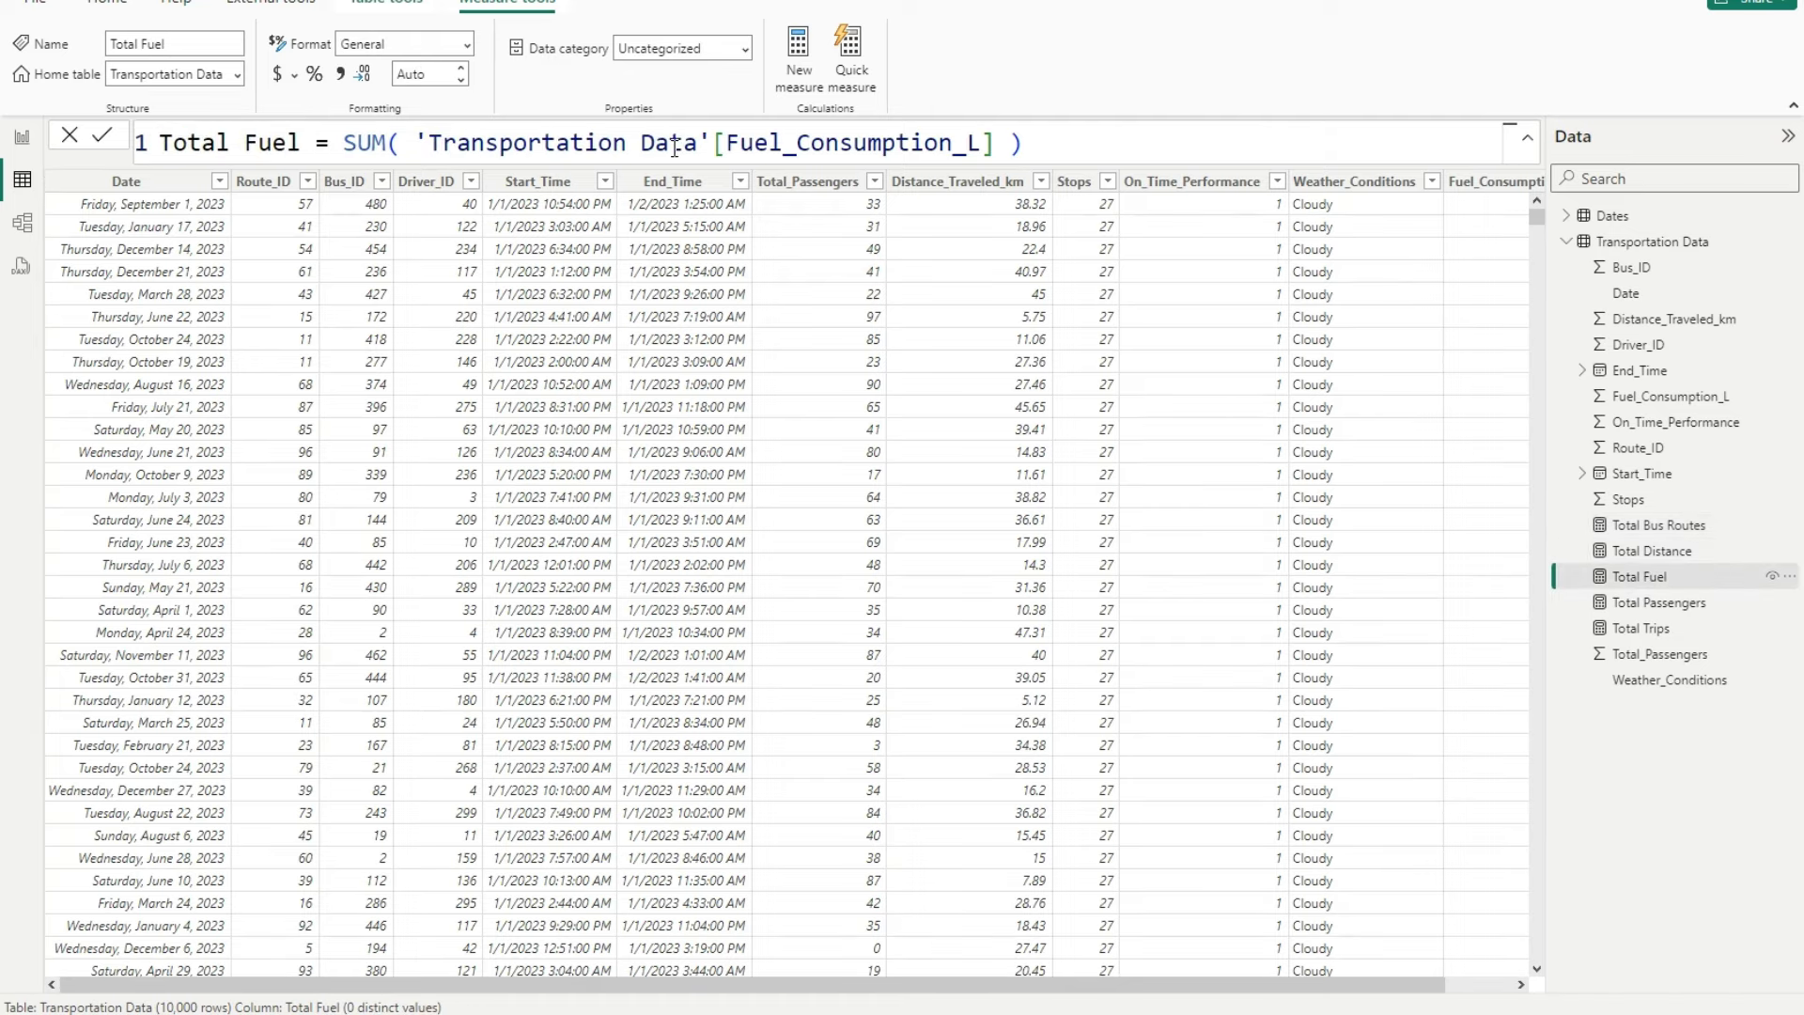
scroll(675, 146, "down", 2)
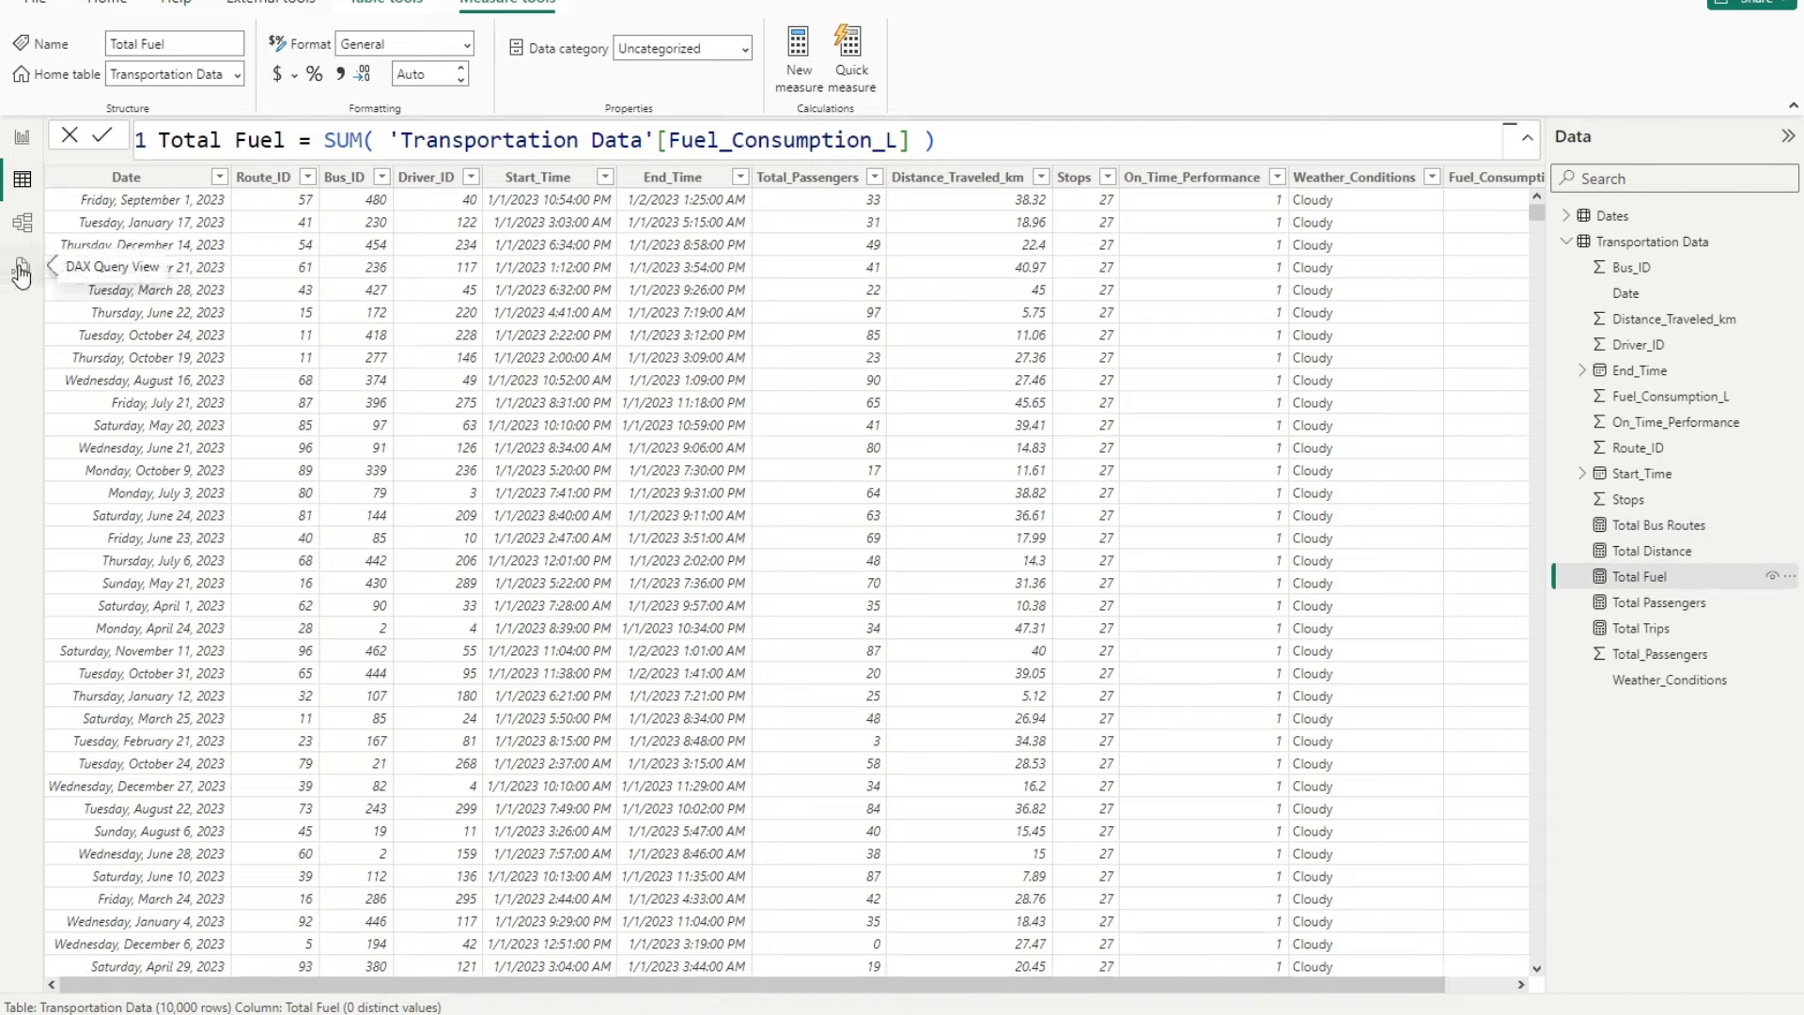
left_click(22, 137)
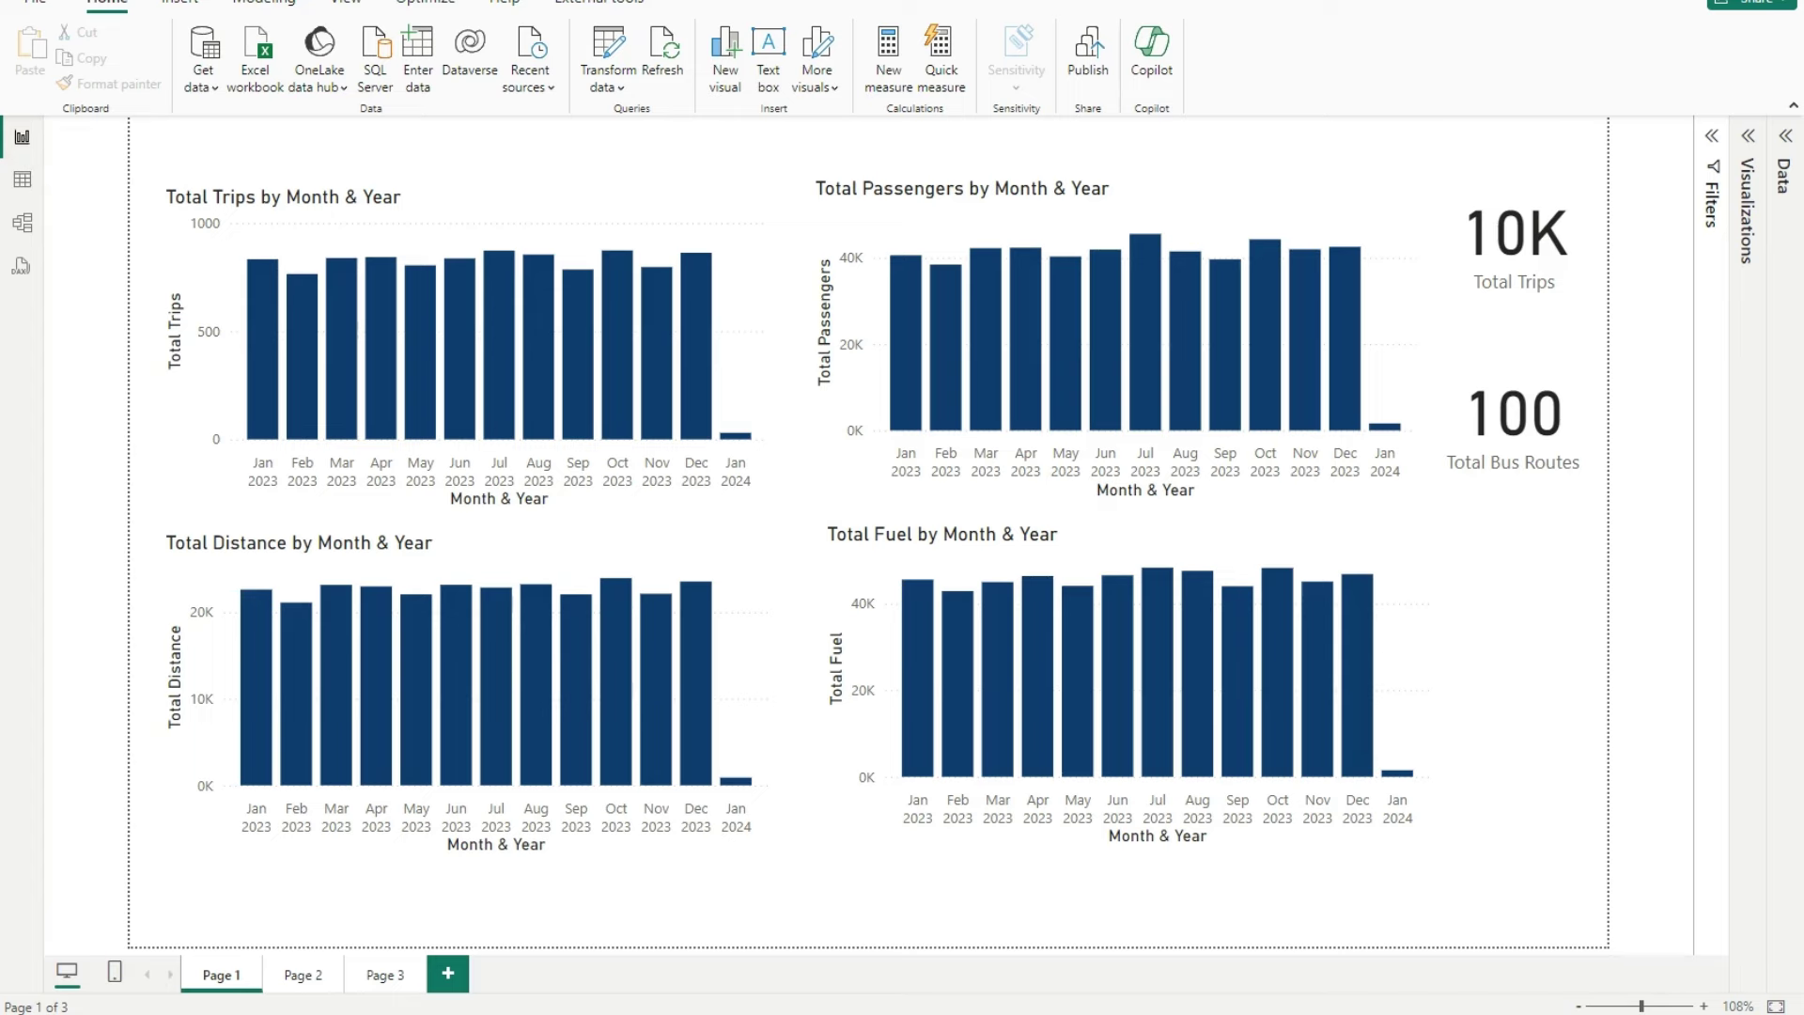
- Return from the report page to DAX query view
left_click(20, 267)
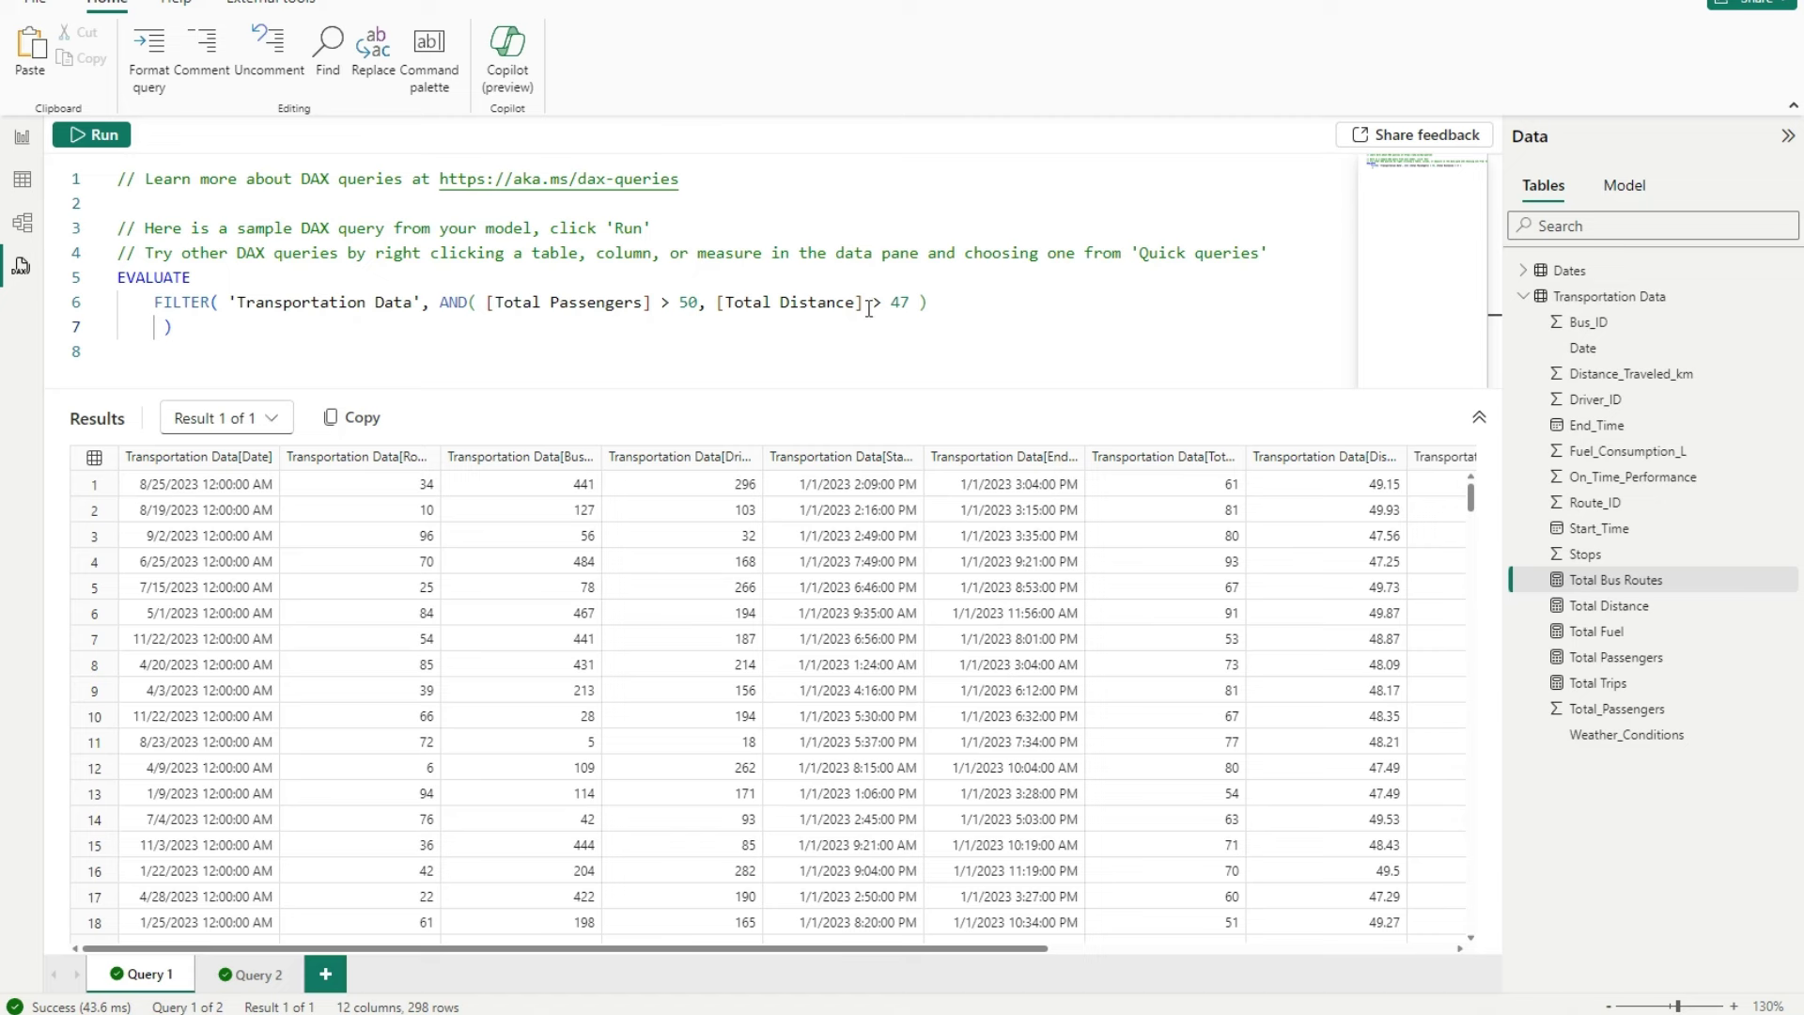
- Highlight the 'Transportation Data' argument and the AND passengers > 50 / distance > 47 conditions
left_click_drag(928, 302, 145, 299)
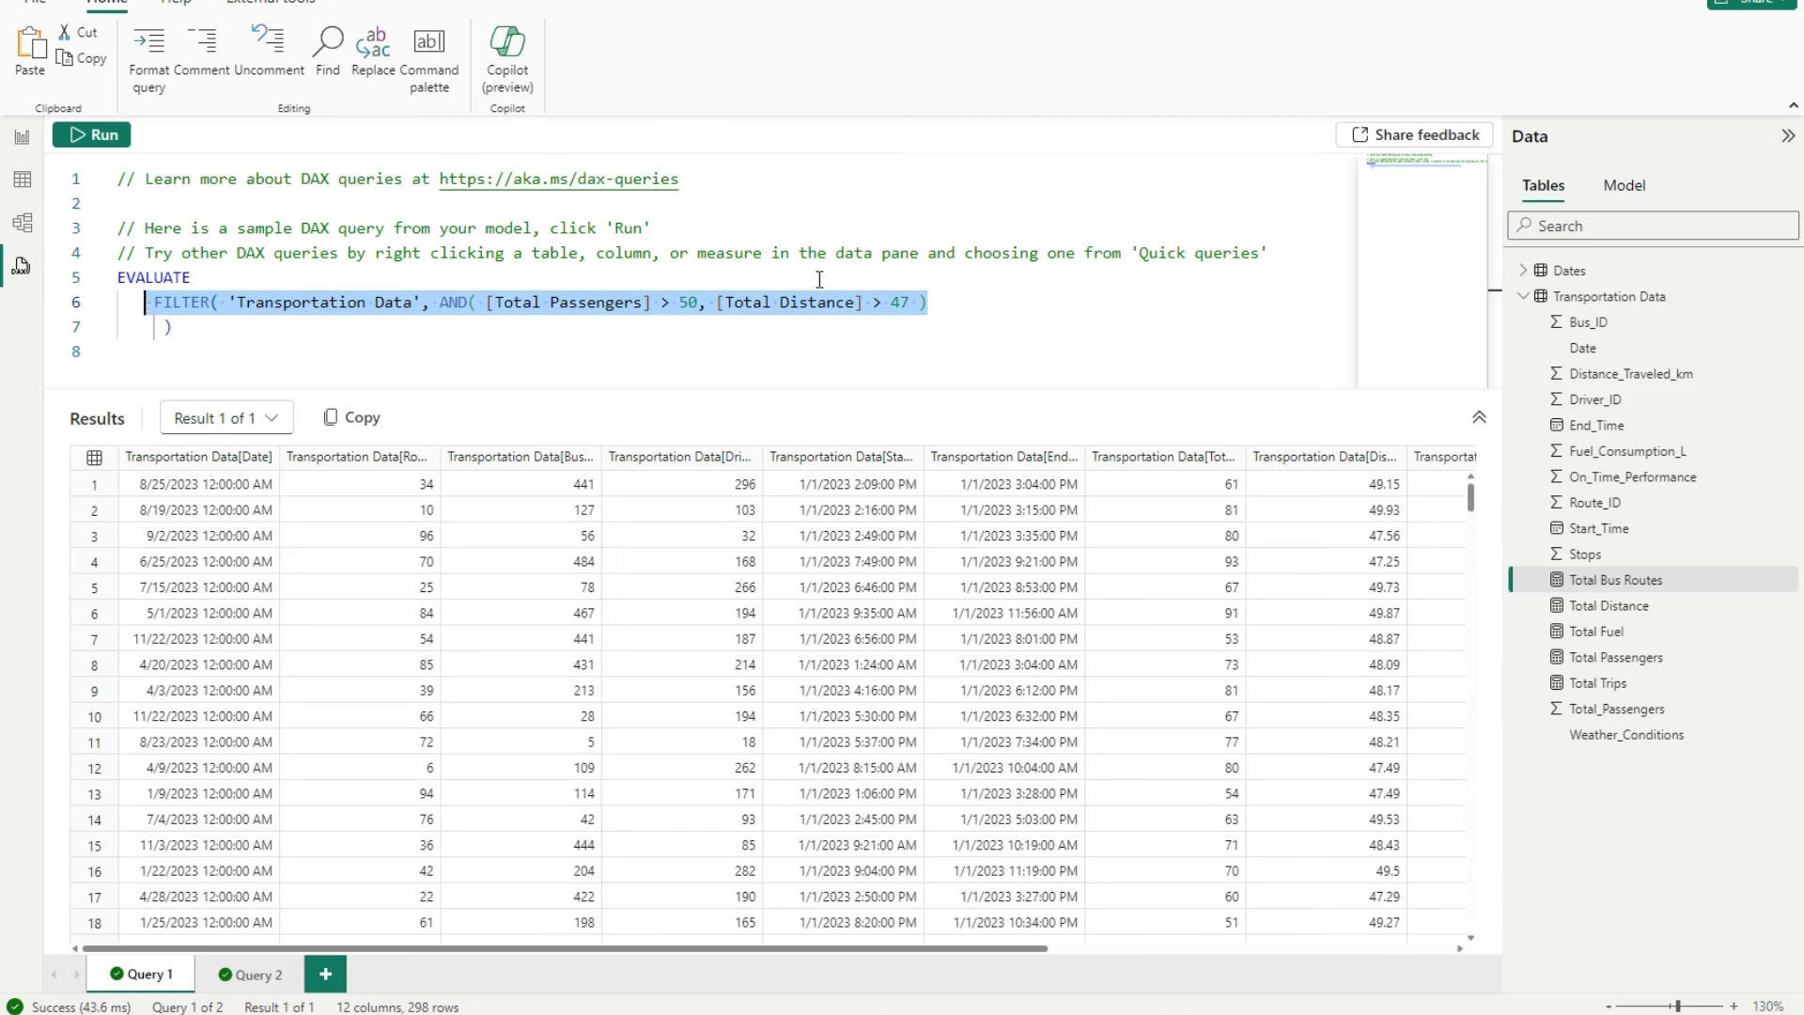
left_click(757, 282)
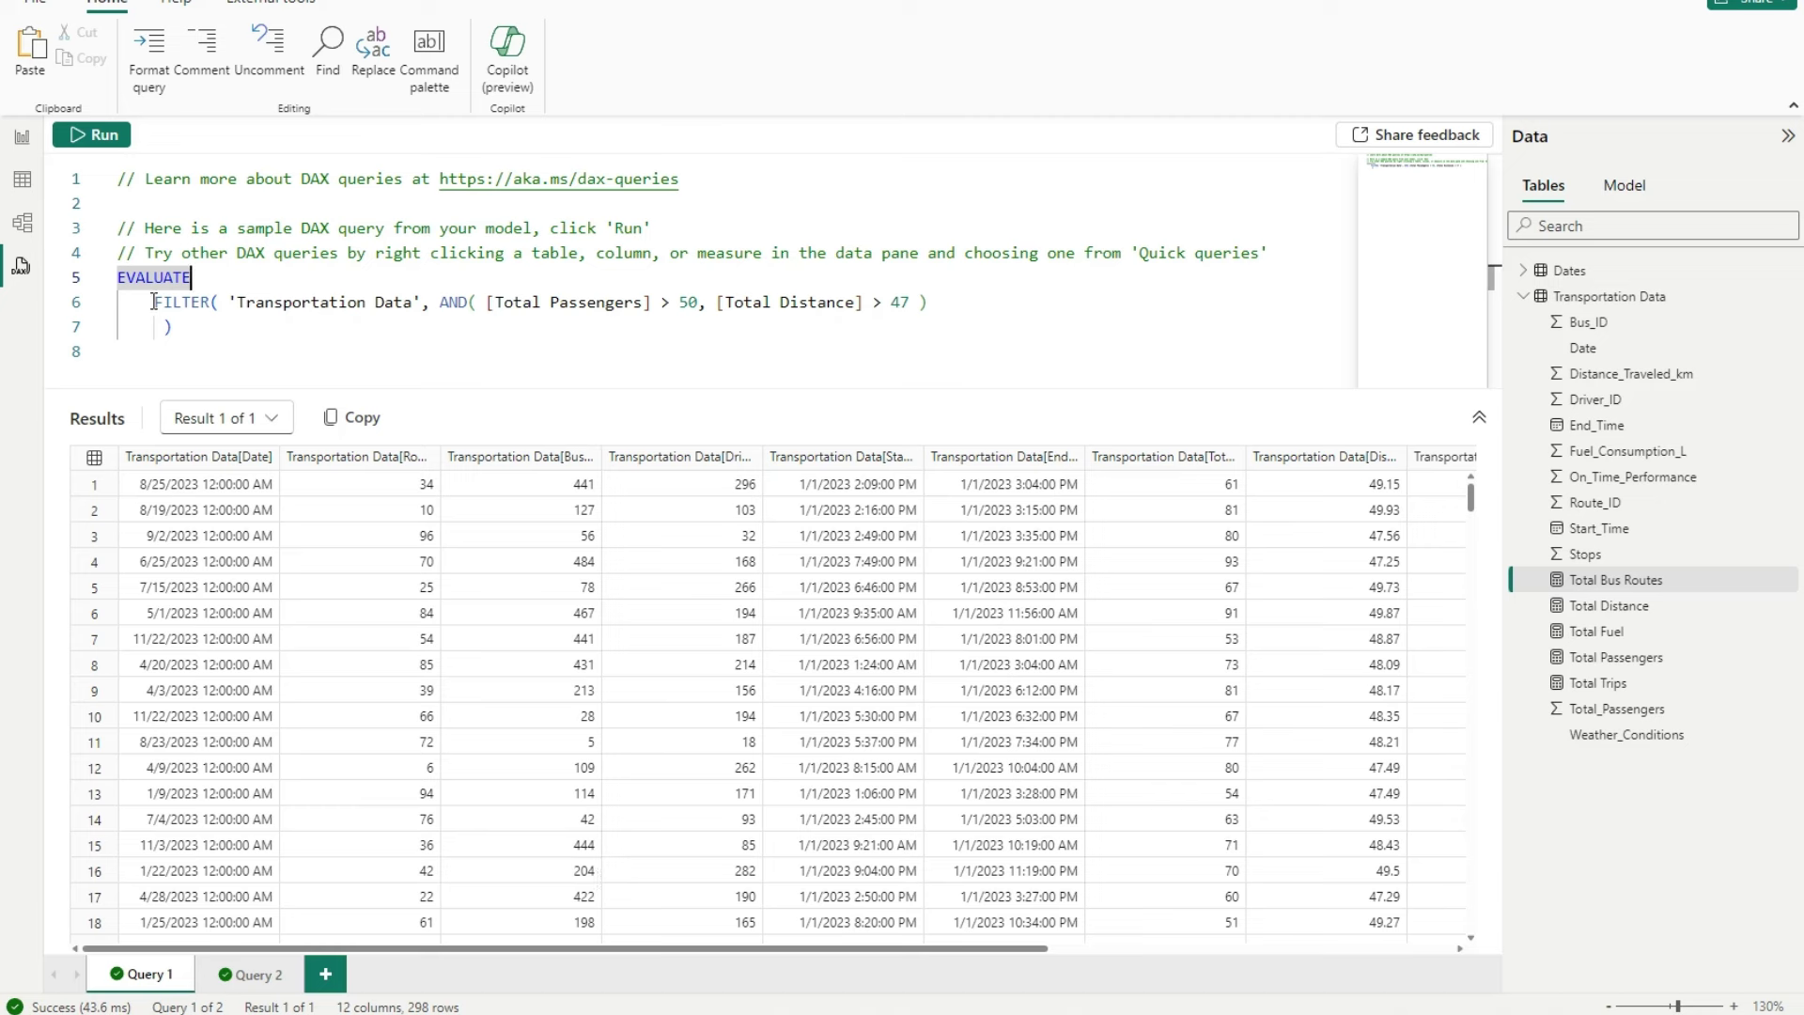
left_click_drag(154, 301, 657, 301)
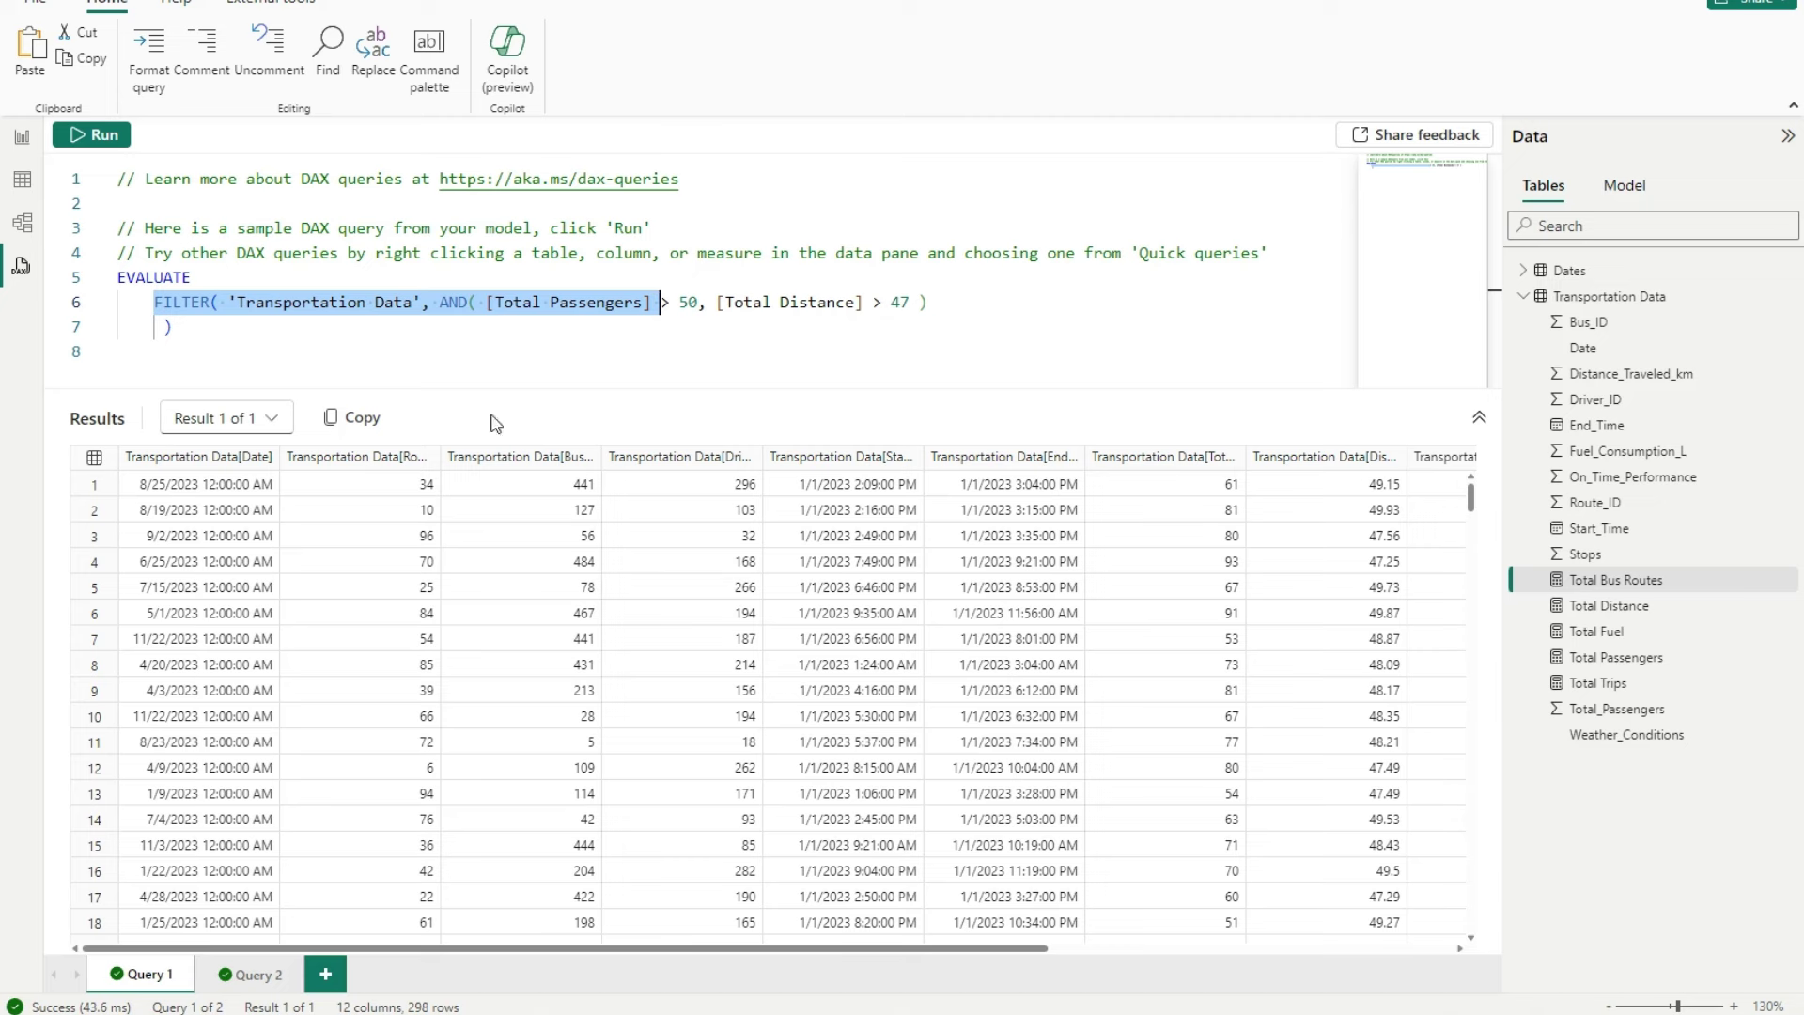
left_click(156, 302)
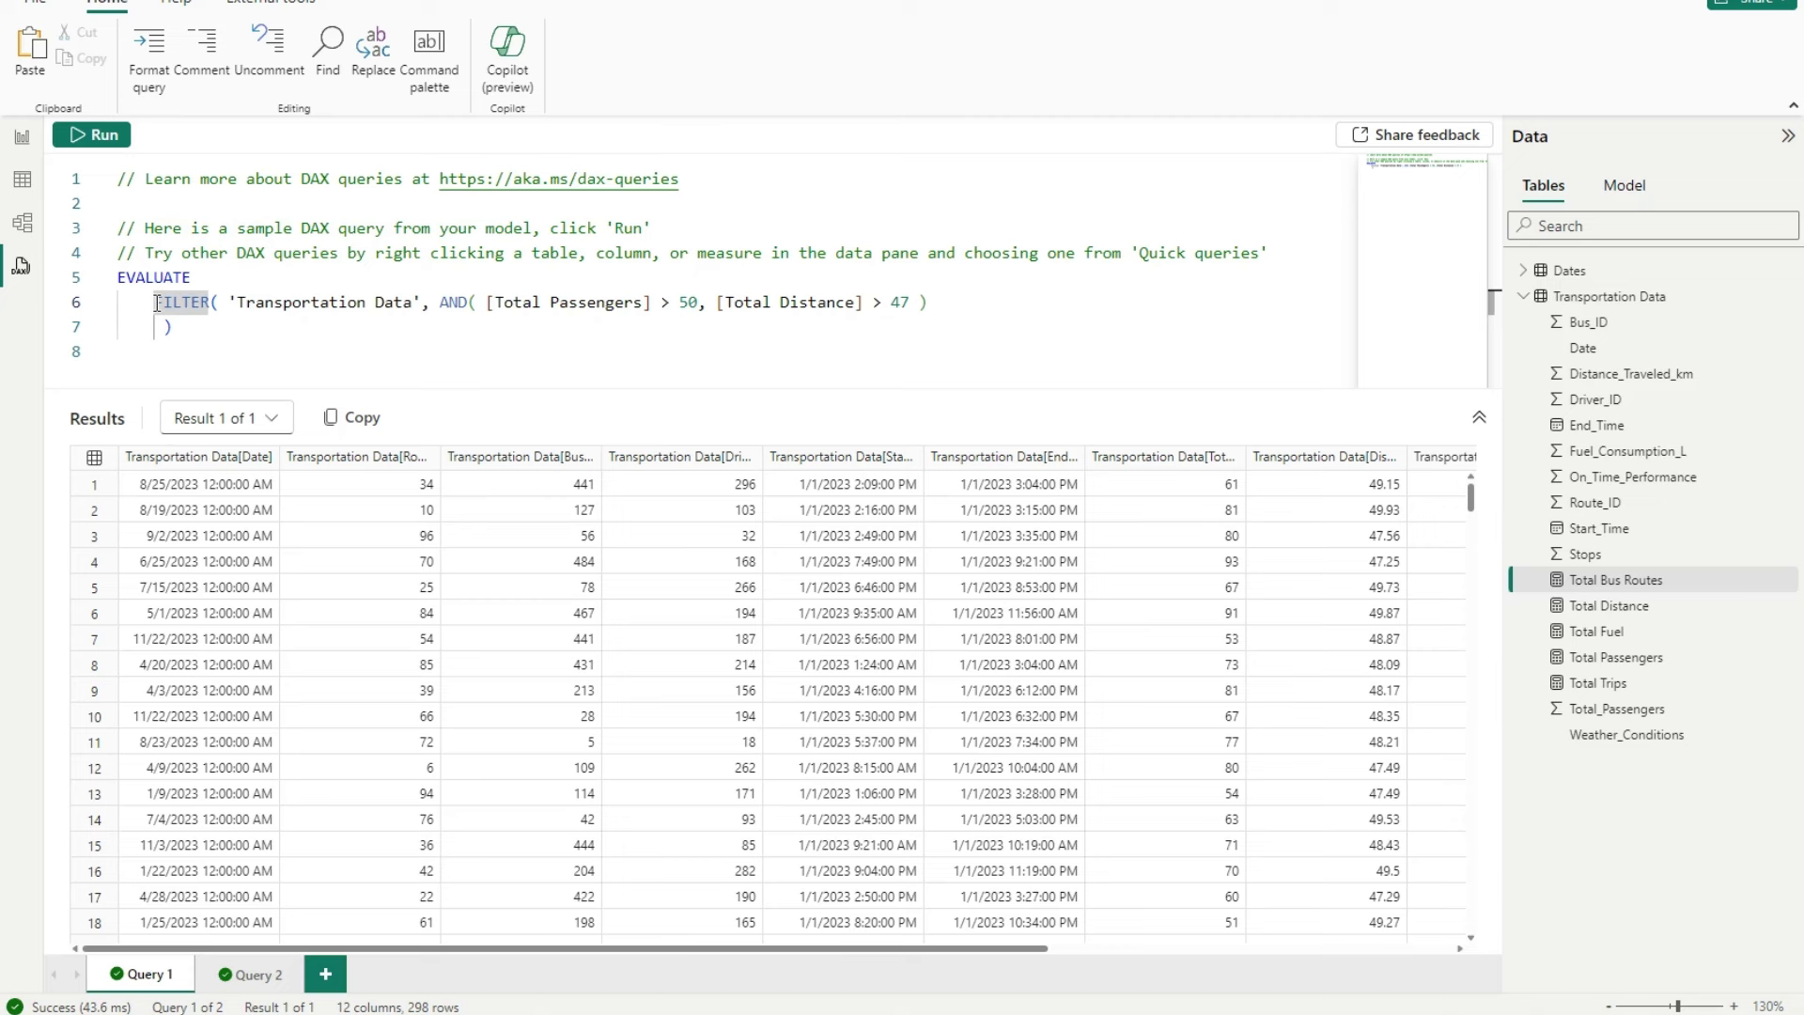
left_click_drag(156, 303, 706, 299)
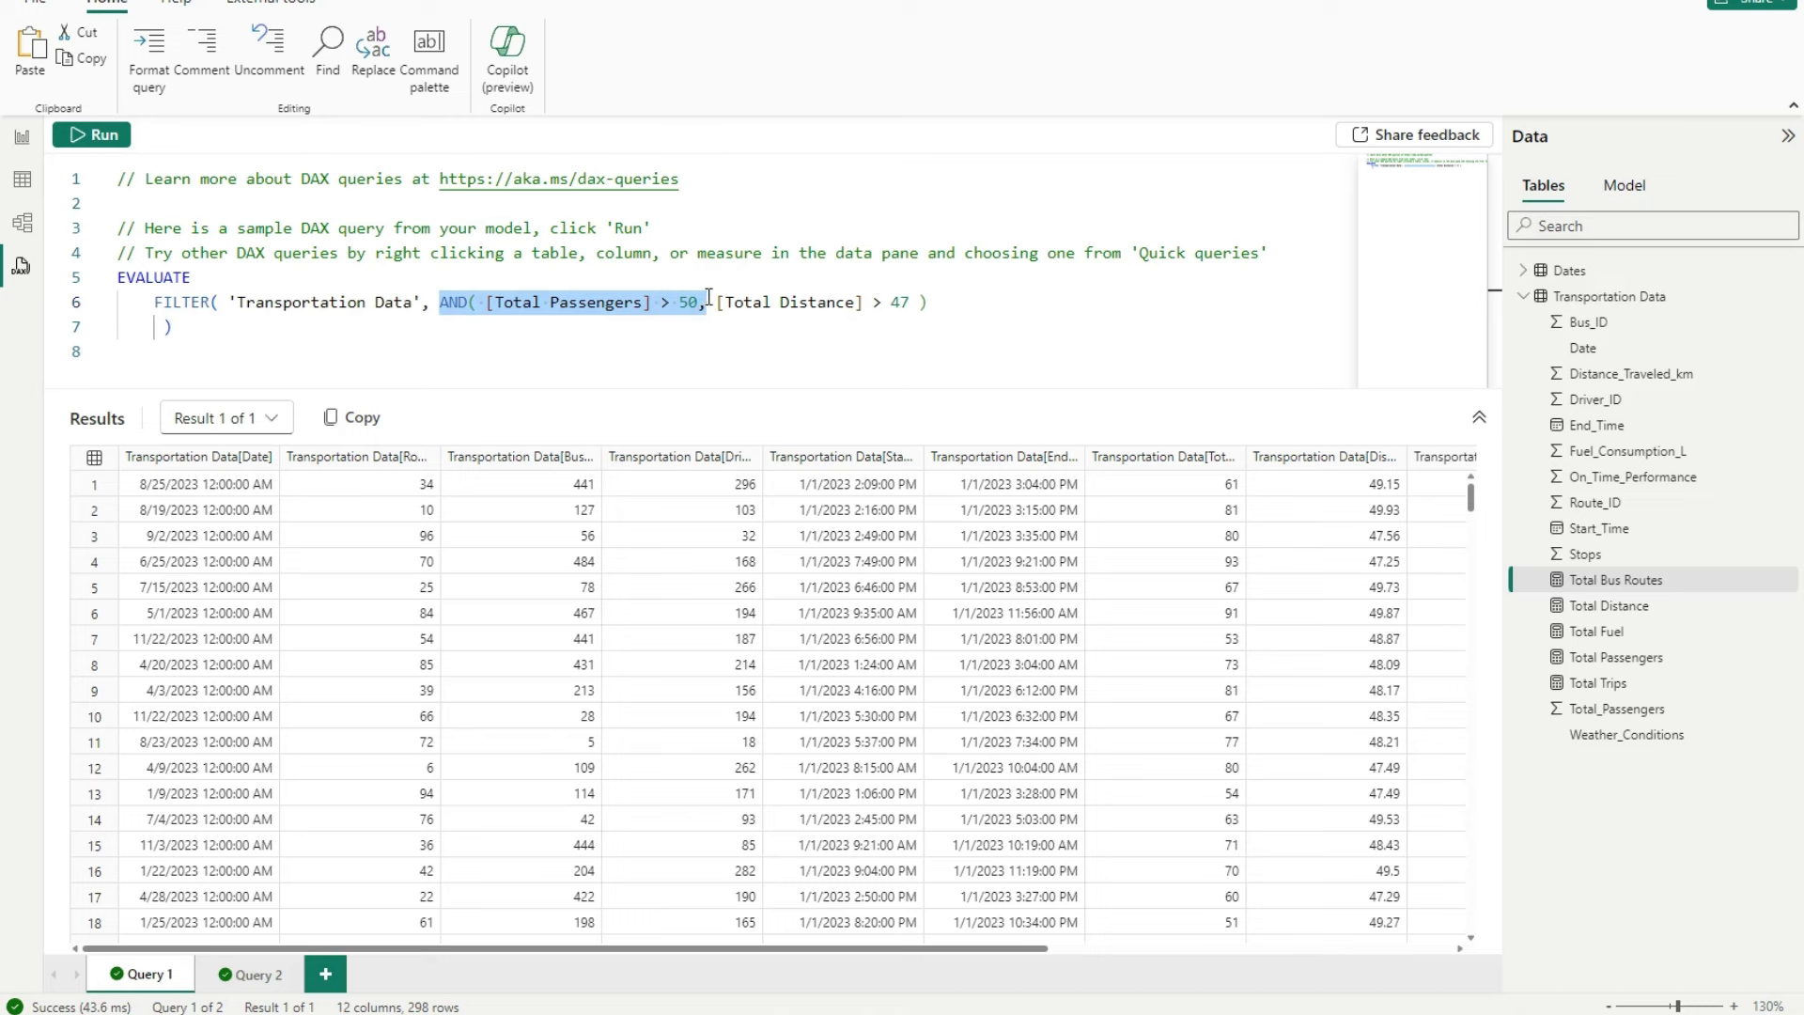
left_click_drag(709, 297, 971, 295)
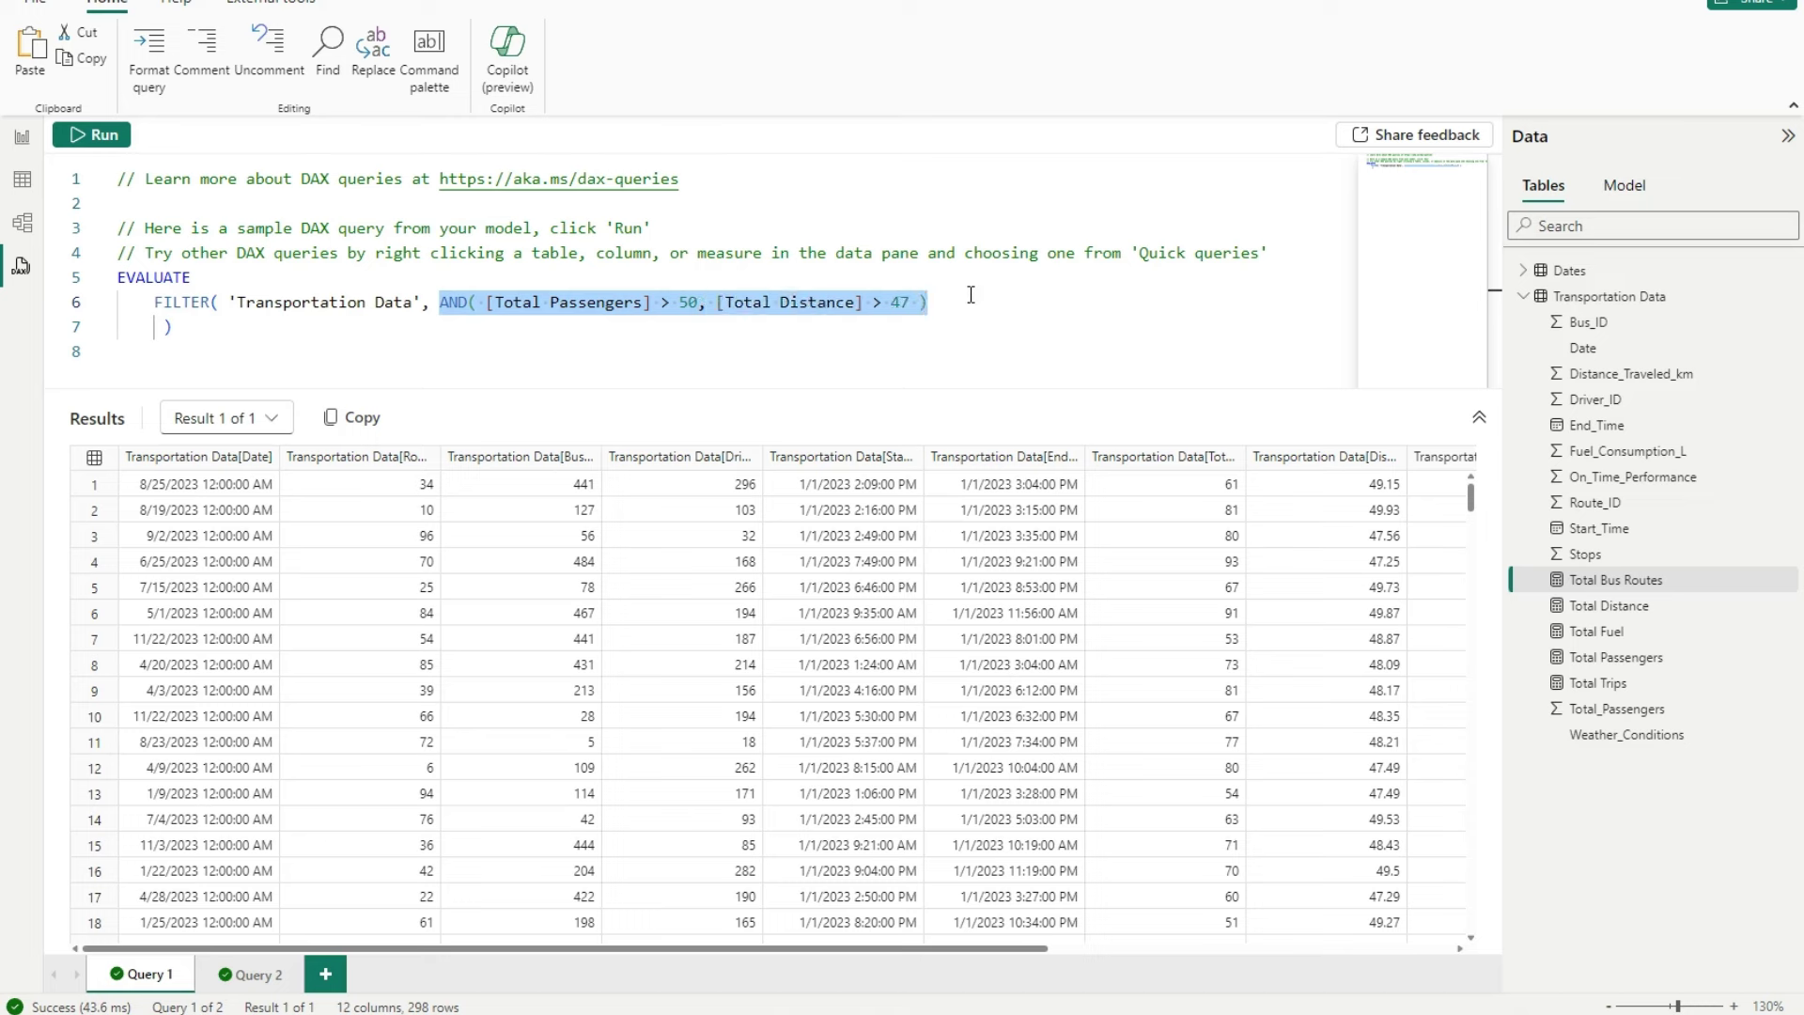
key("shift+Up")
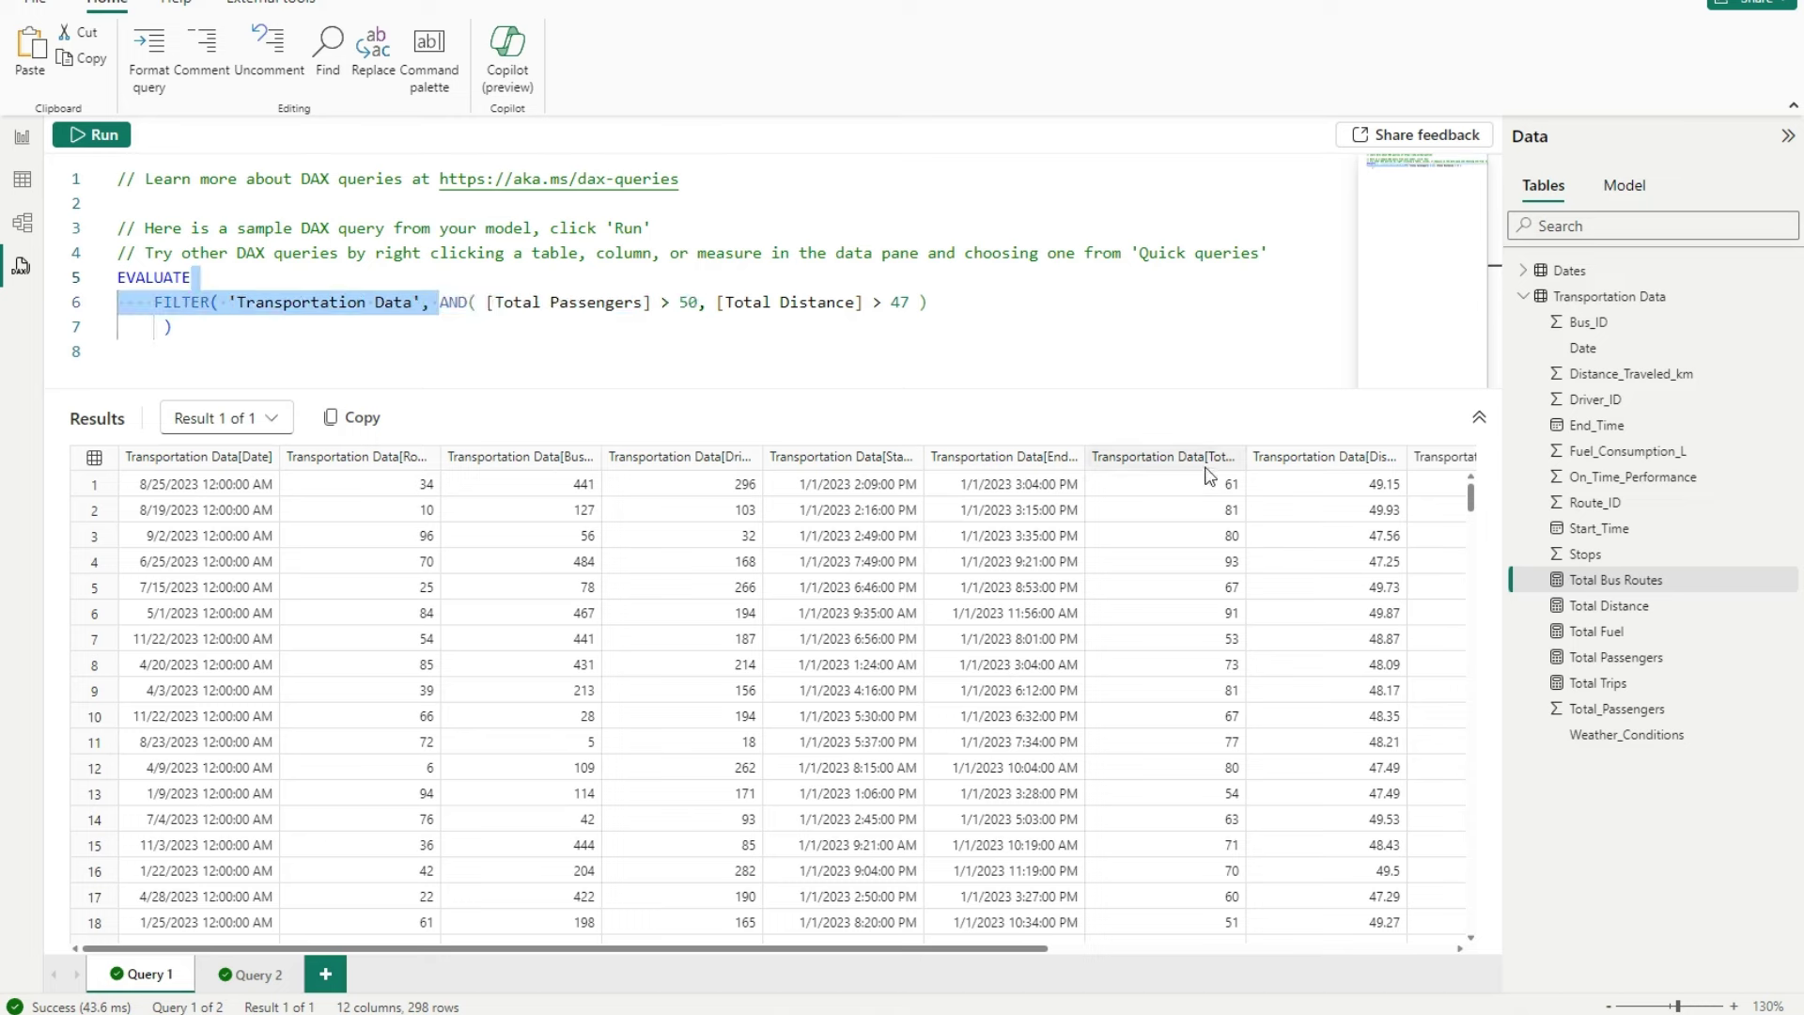
left_click(1297, 457)
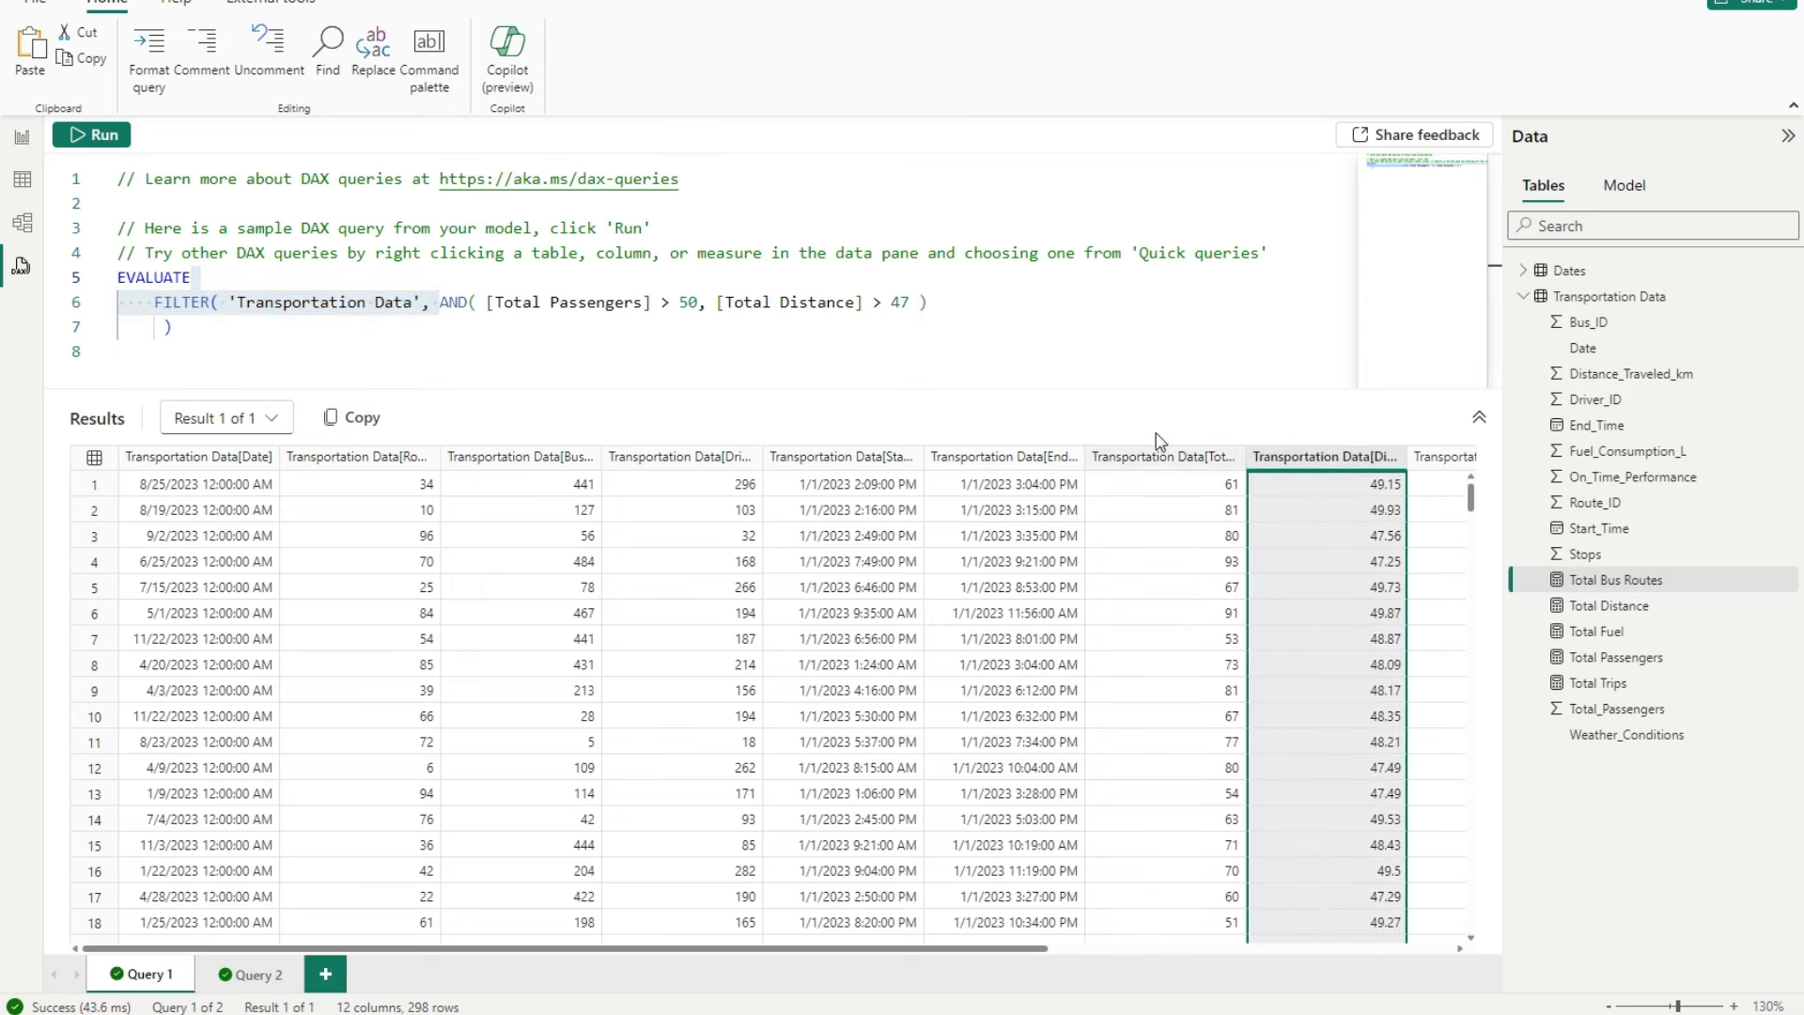
left_click(438, 307)
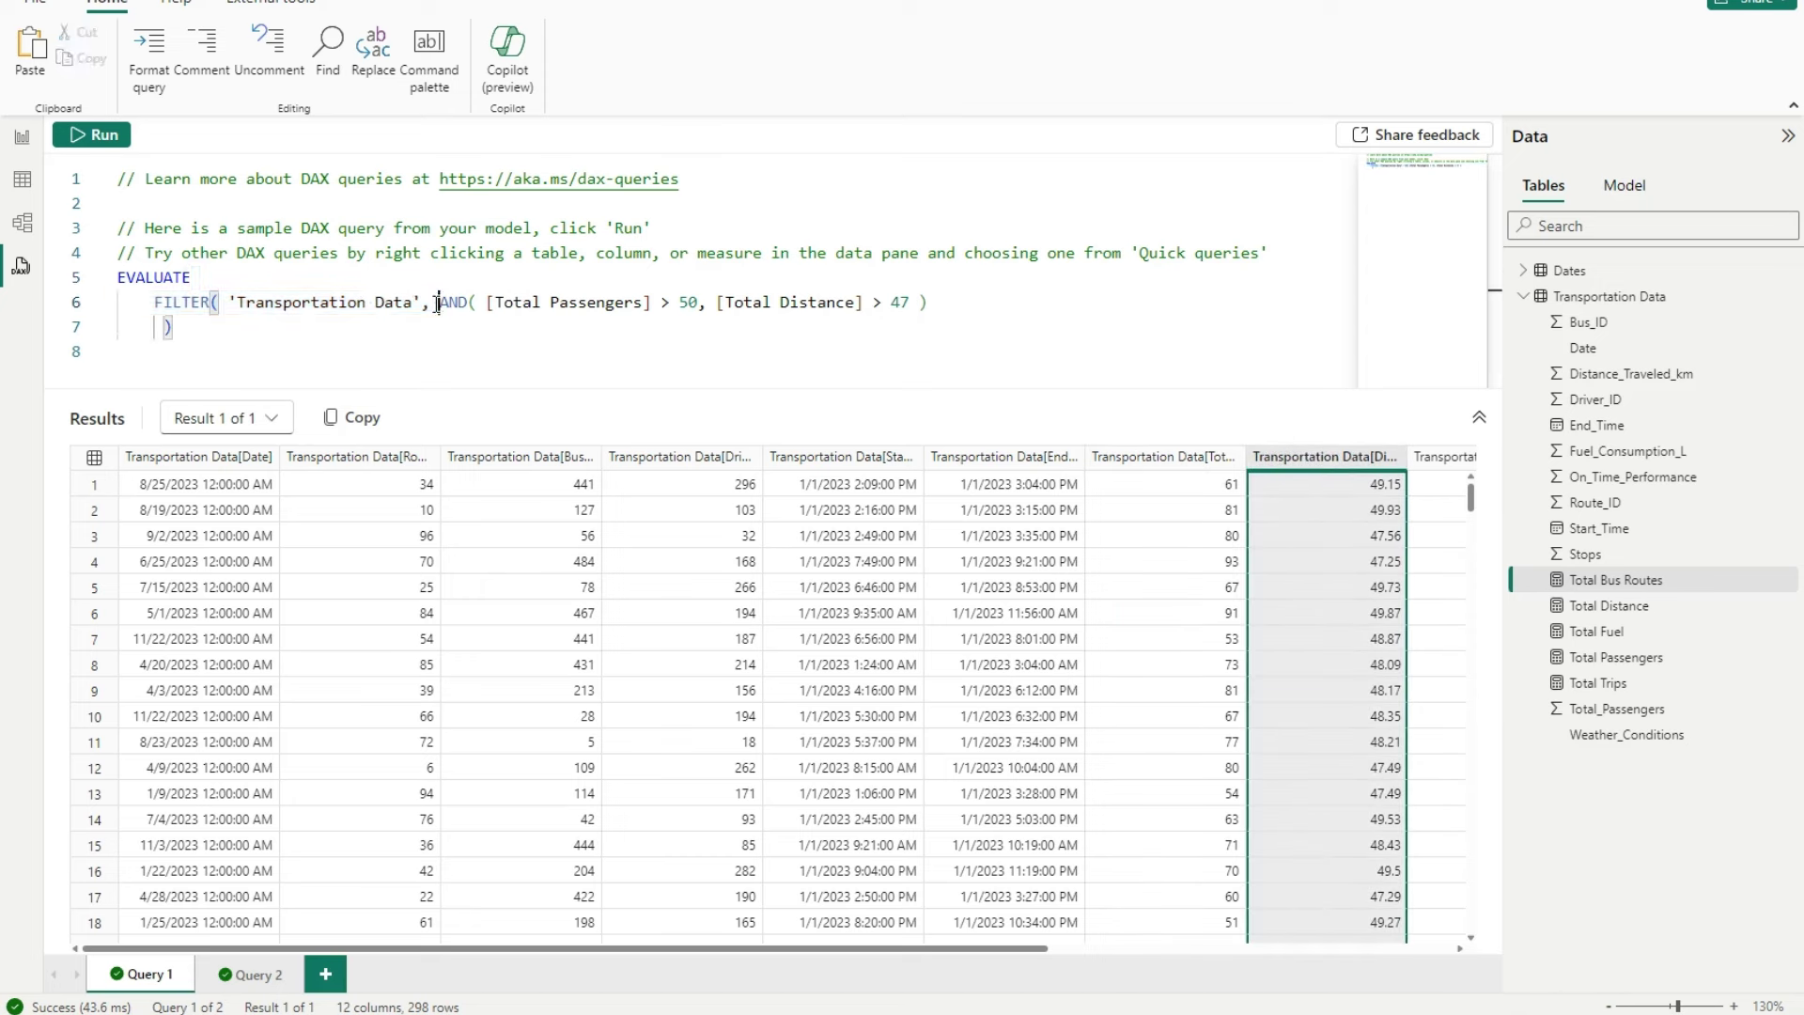
left_click(230, 302)
- Duplicate the EVALUATE FILTER query below the original
left_click_drag(235, 326, 68, 285)
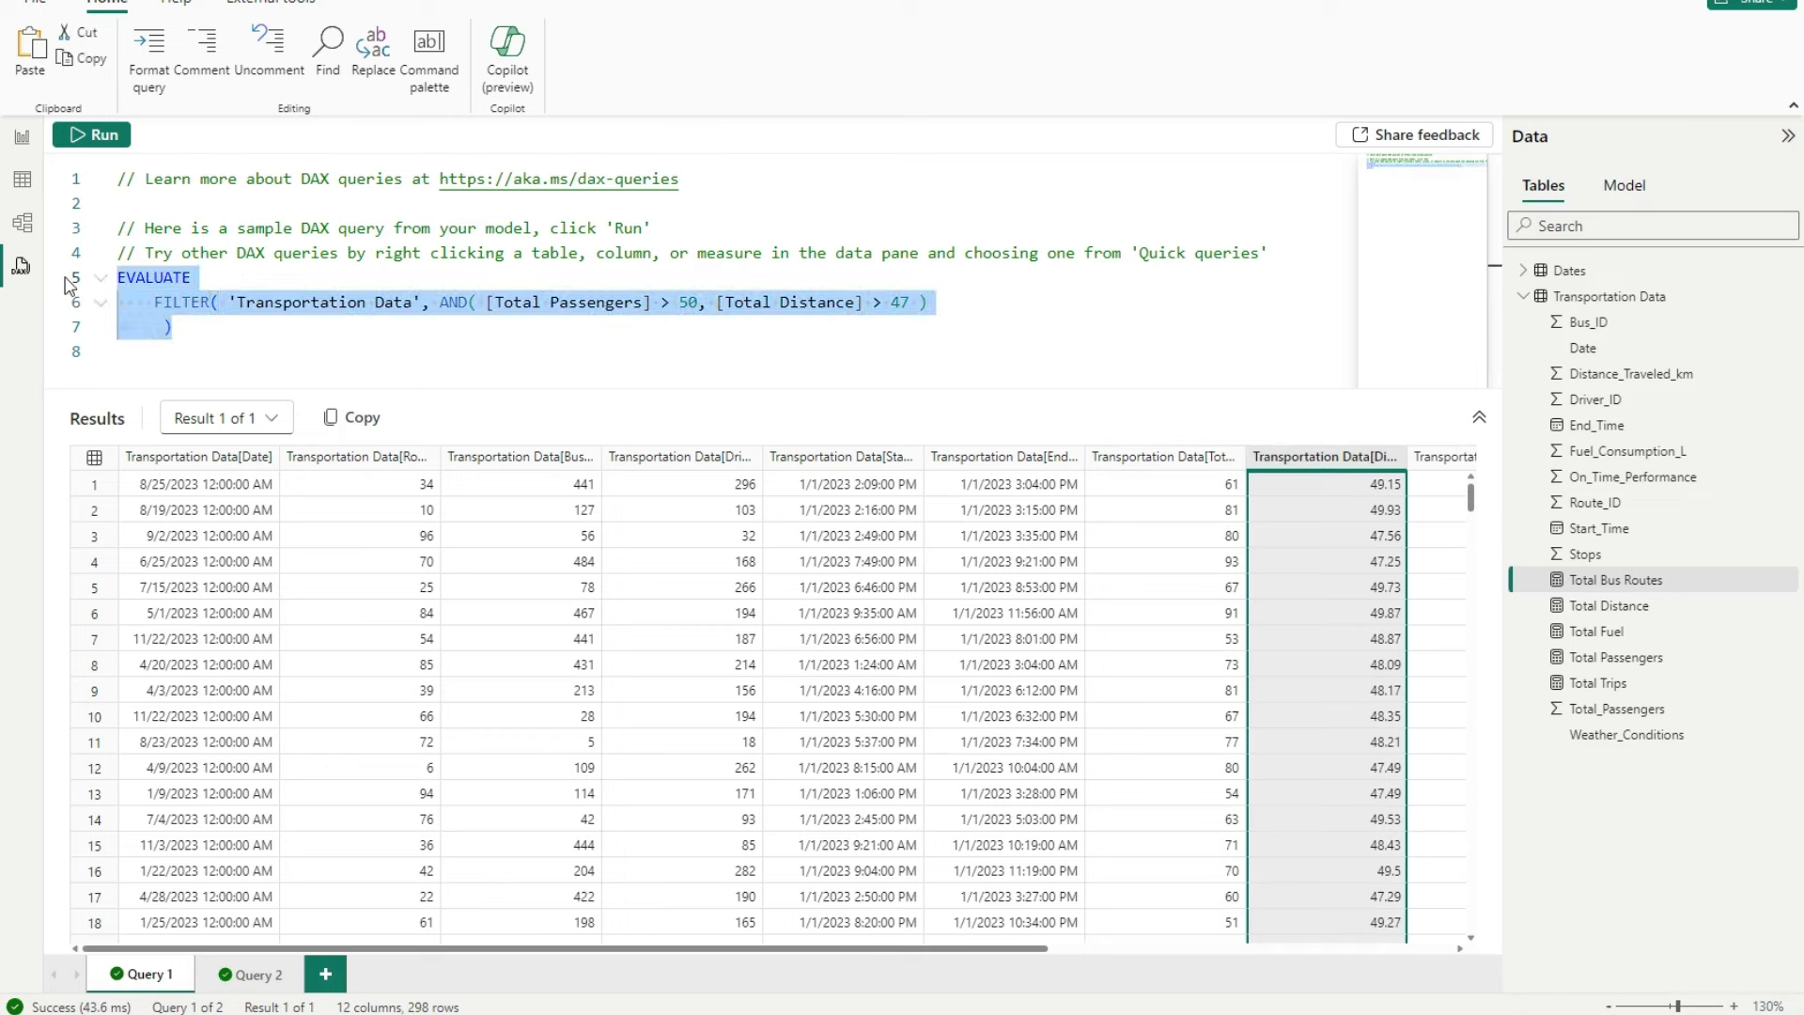
key("ctrl+c")
left_click(203, 326)
key("Return")
key("Return")
key("ctrl+v")
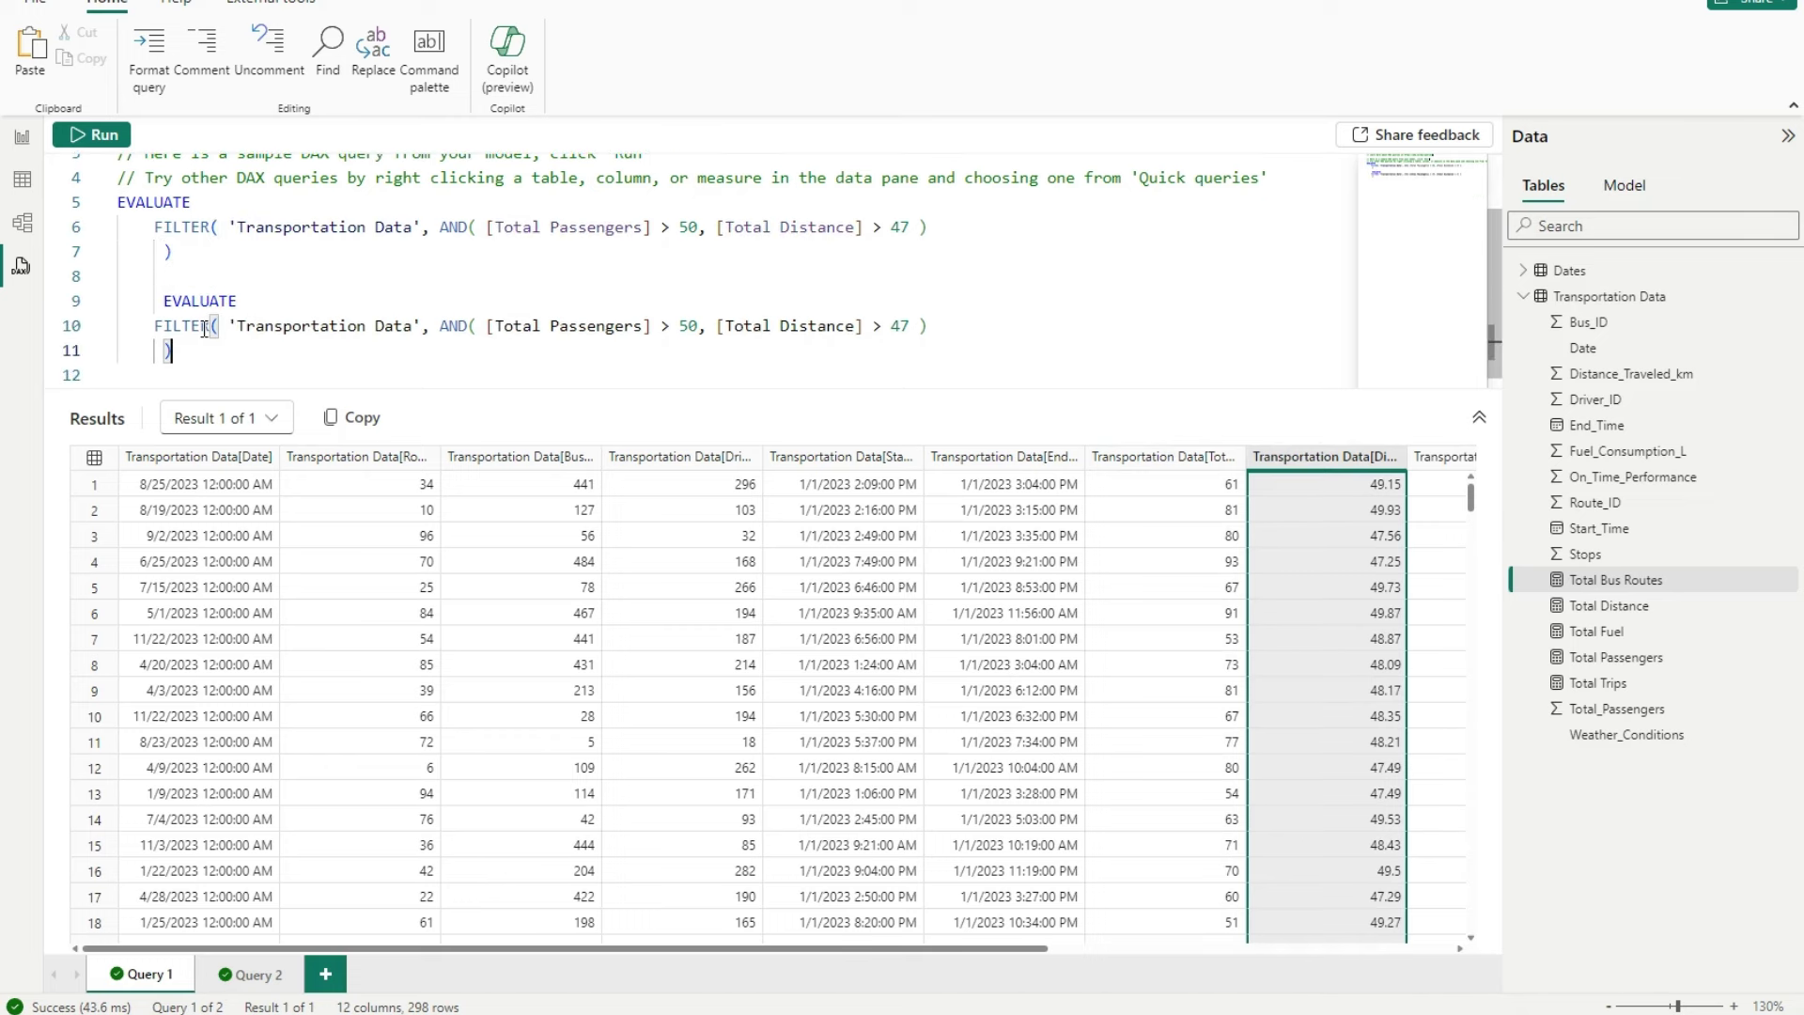
- Trim the copy down to EVALUATE('Transportation Data')
left_click_drag(163, 301, 86, 310)
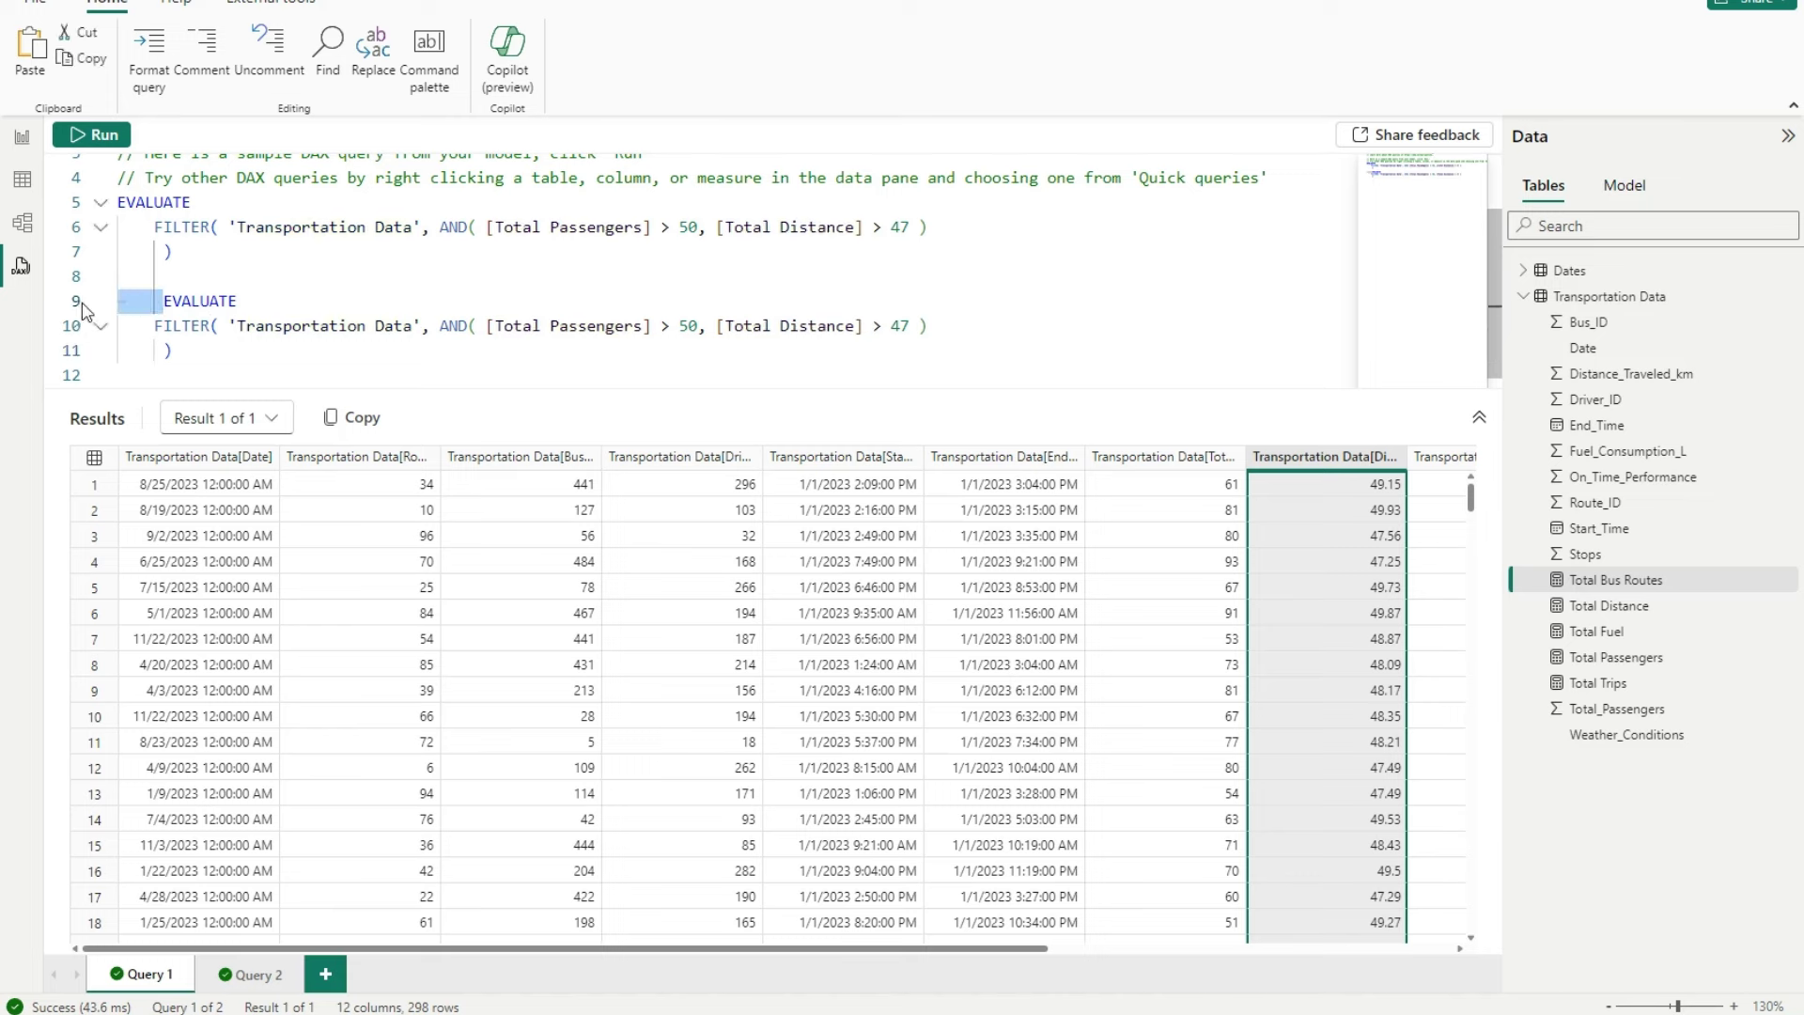
key("BackSpace")
left_click_drag(232, 325, 132, 325)
key("BackSpace")
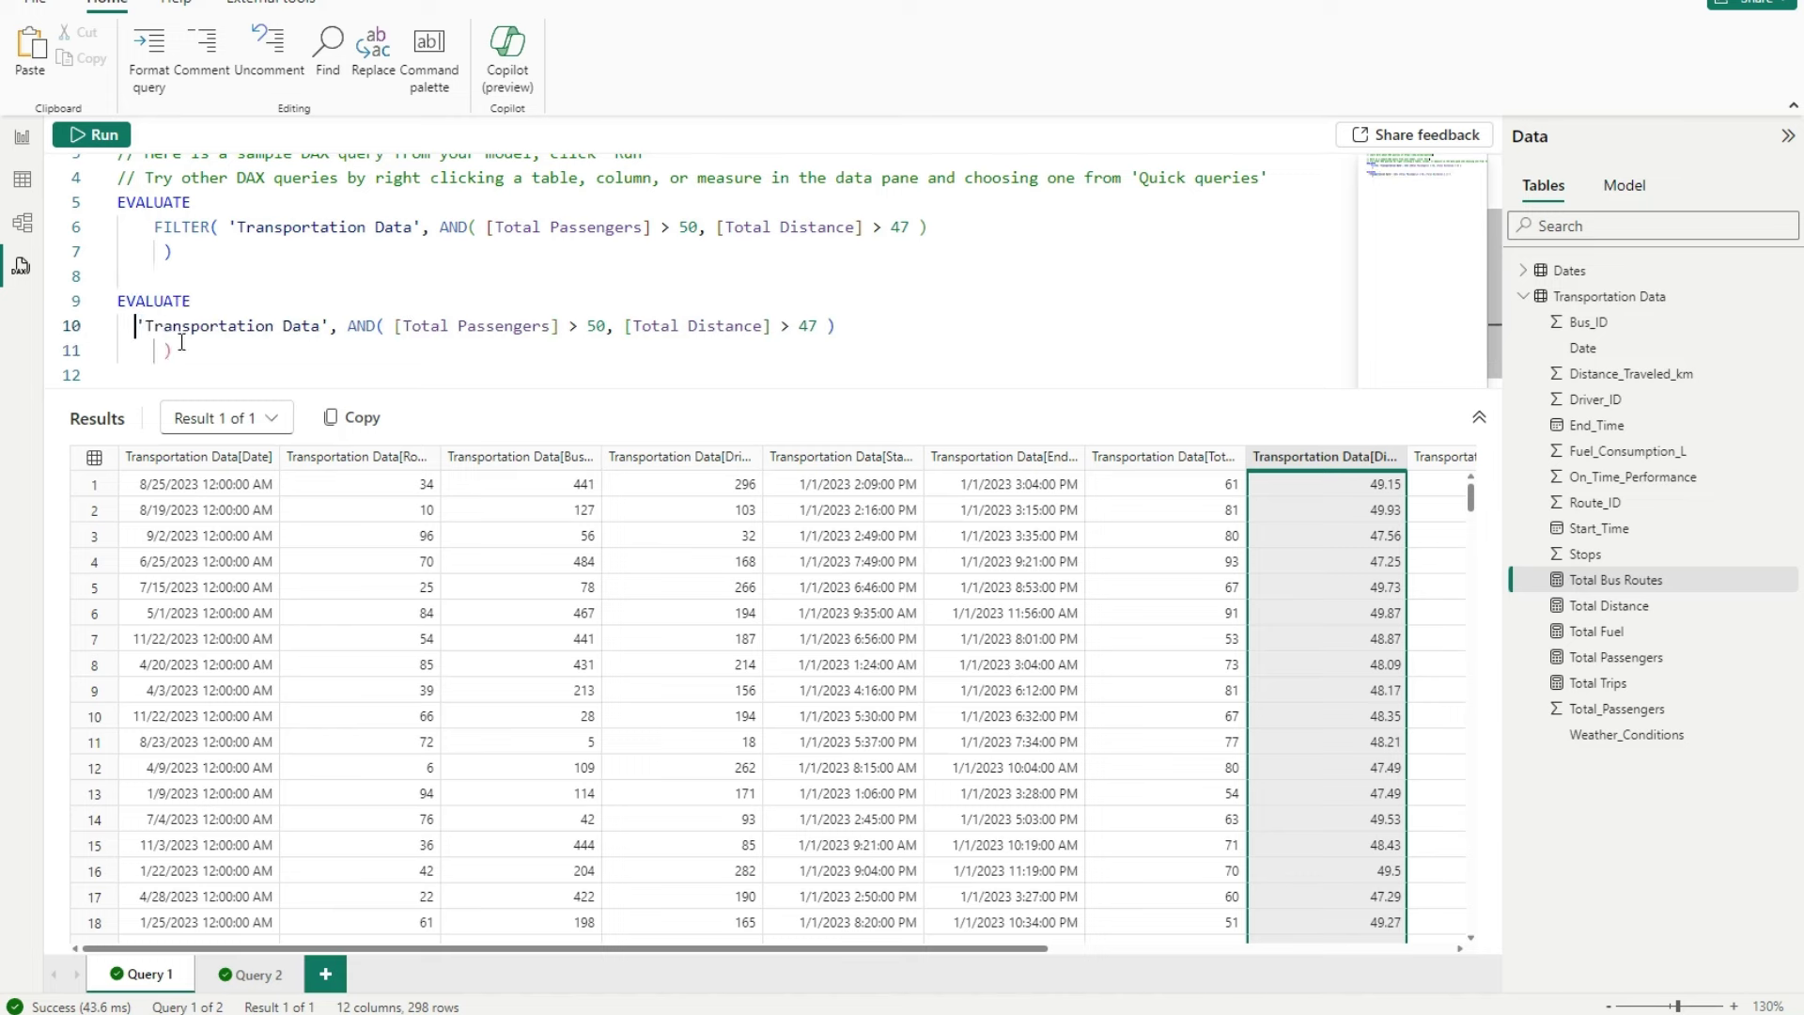
left_click_drag(327, 326, 319, 350)
key("BackSpace")
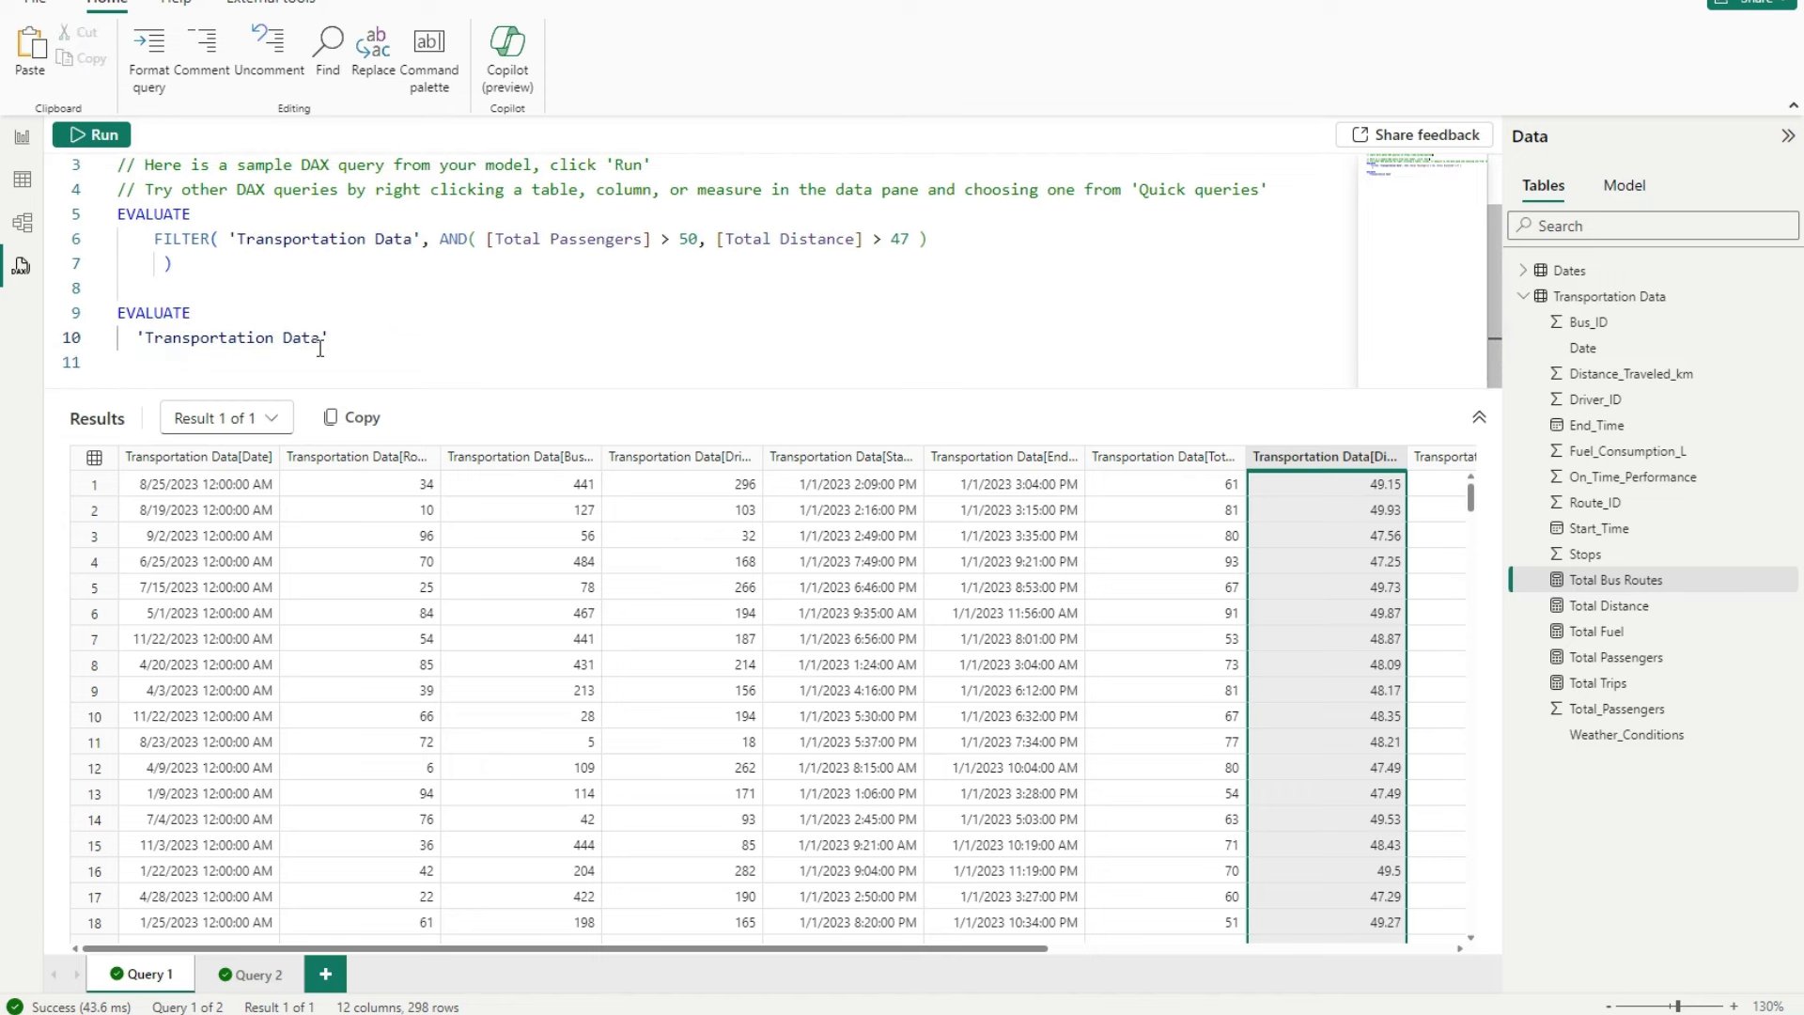
left_click(261, 318)
type("(")
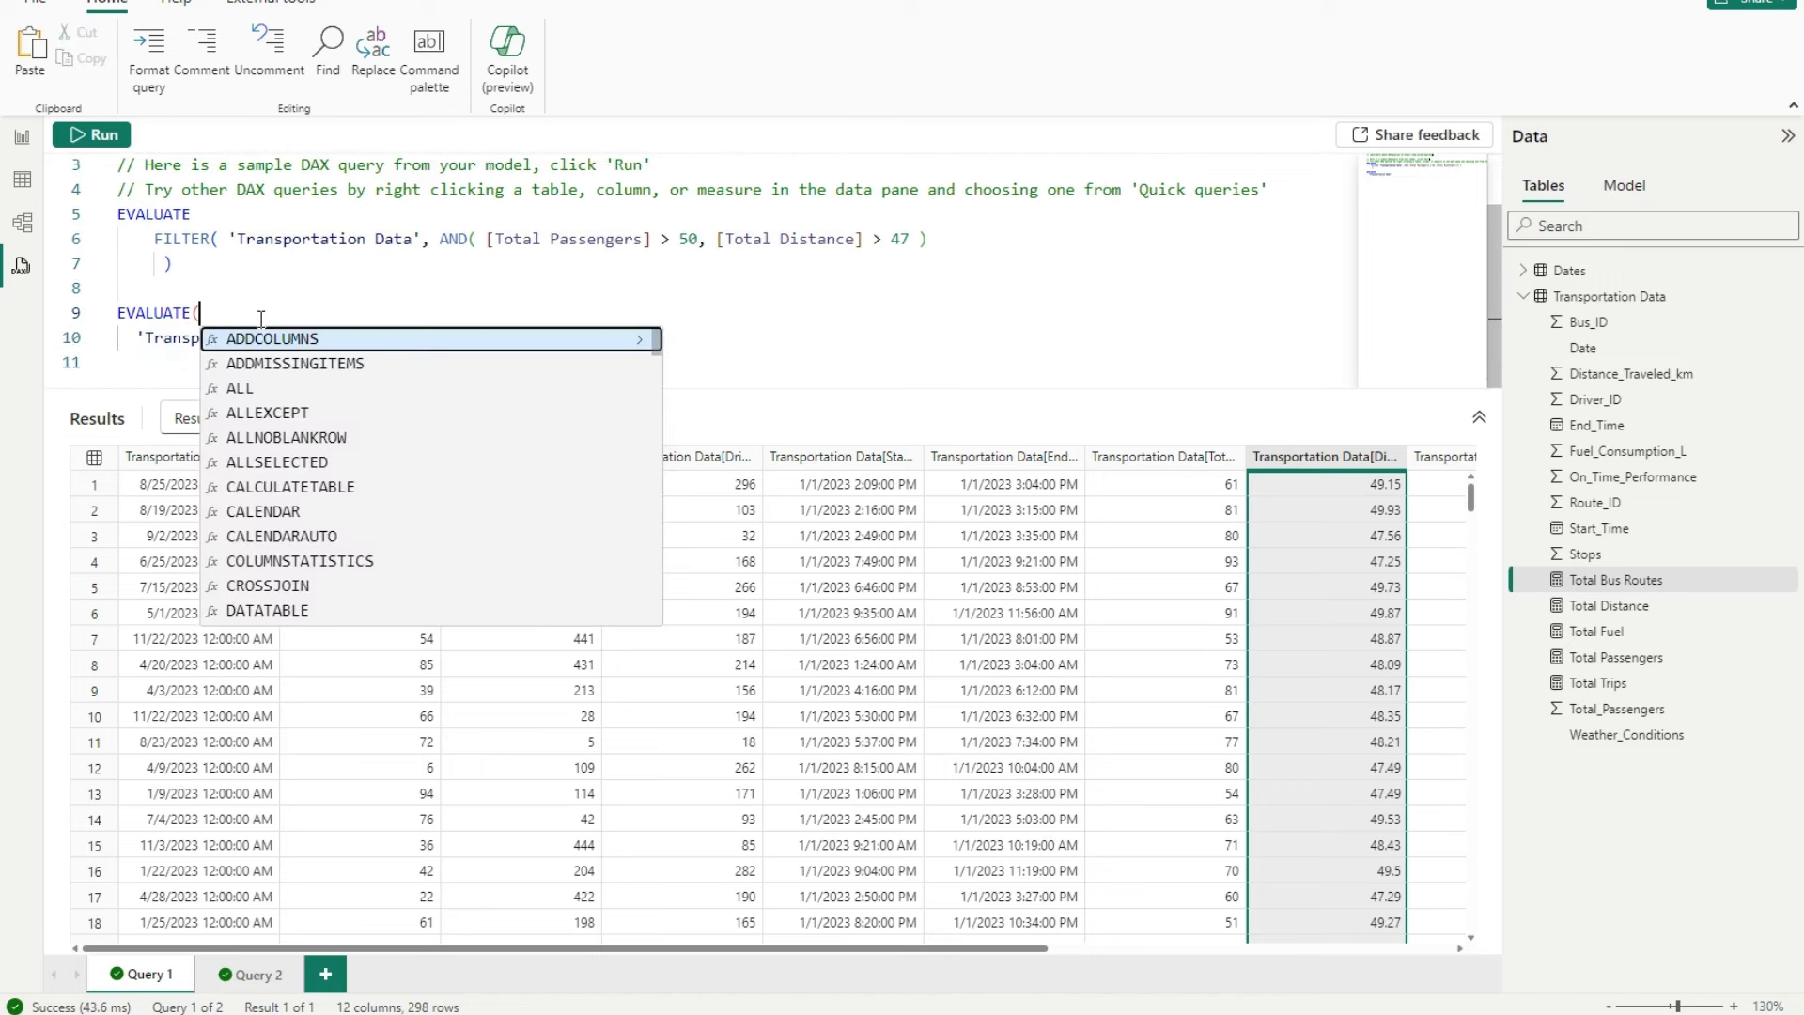
left_click(944, 345)
type(")")
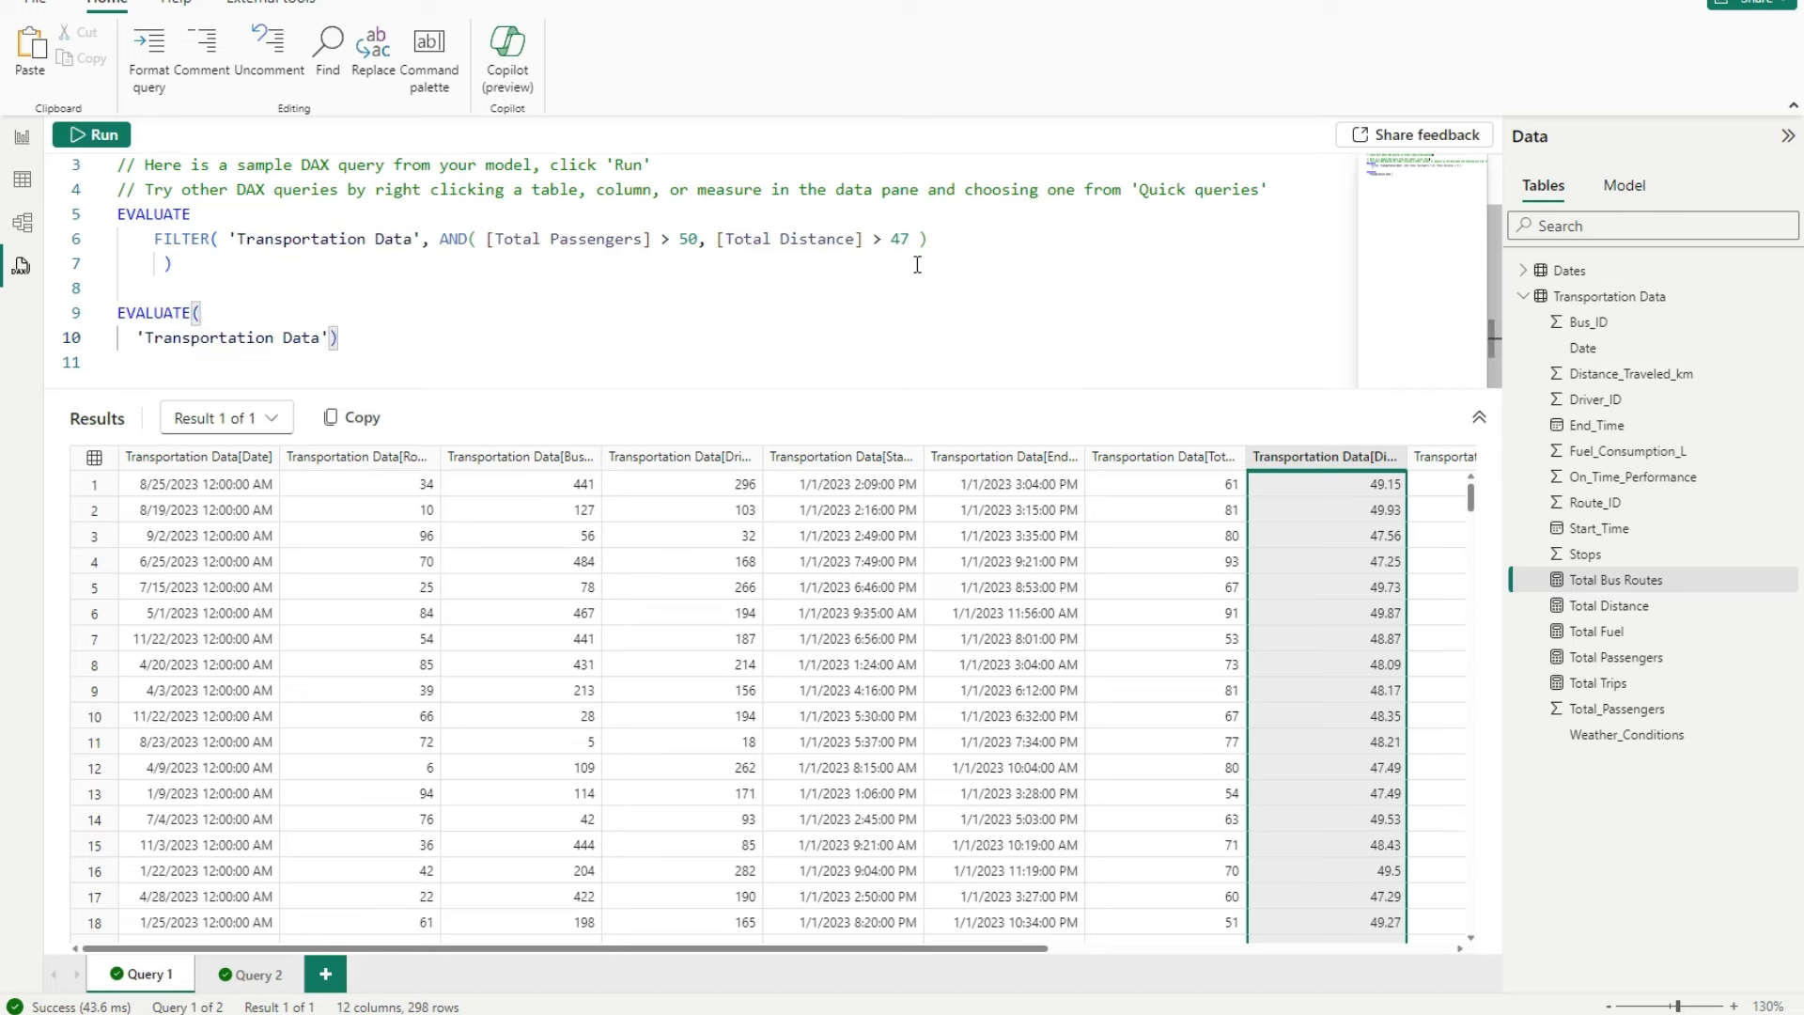
- Comment out the original FILTER query with Ctrl+/ and run the whole-table query
left_click_drag(121, 217, 120, 259)
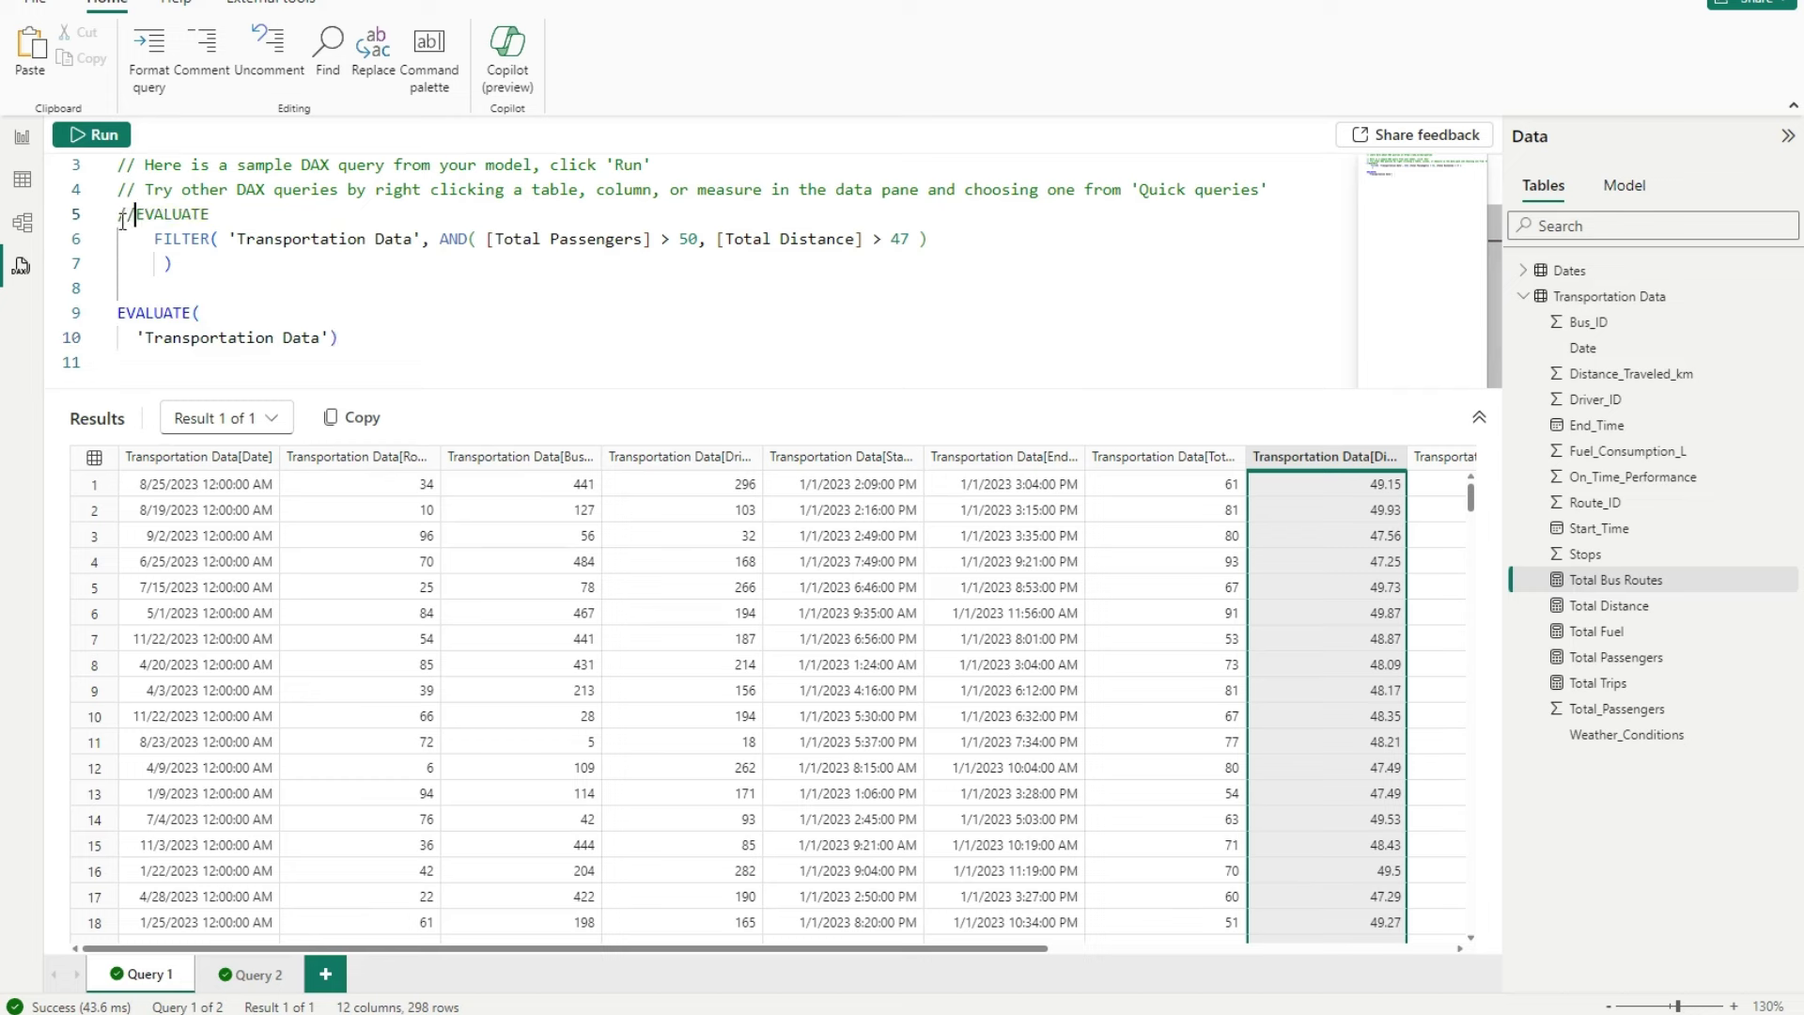
key("ctrl+slash")
left_click(120, 258)
key("ctrl+slash")
left_click(402, 343)
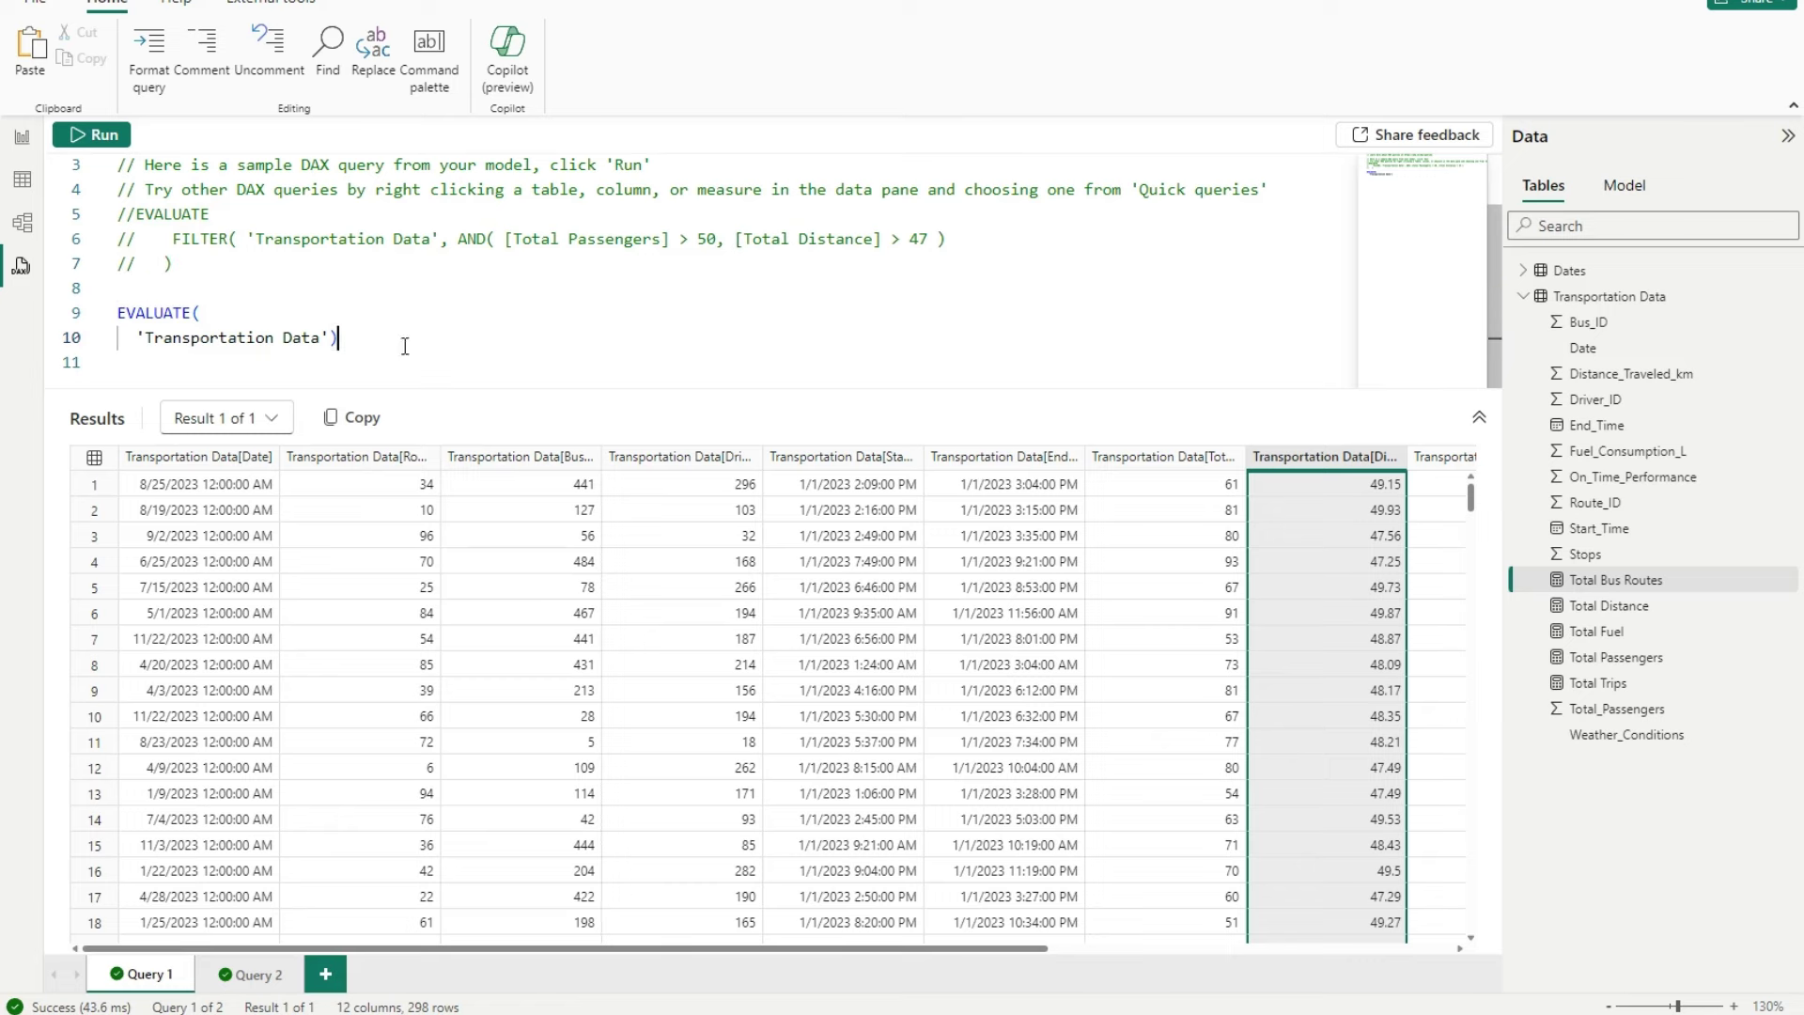
left_click(94, 134)
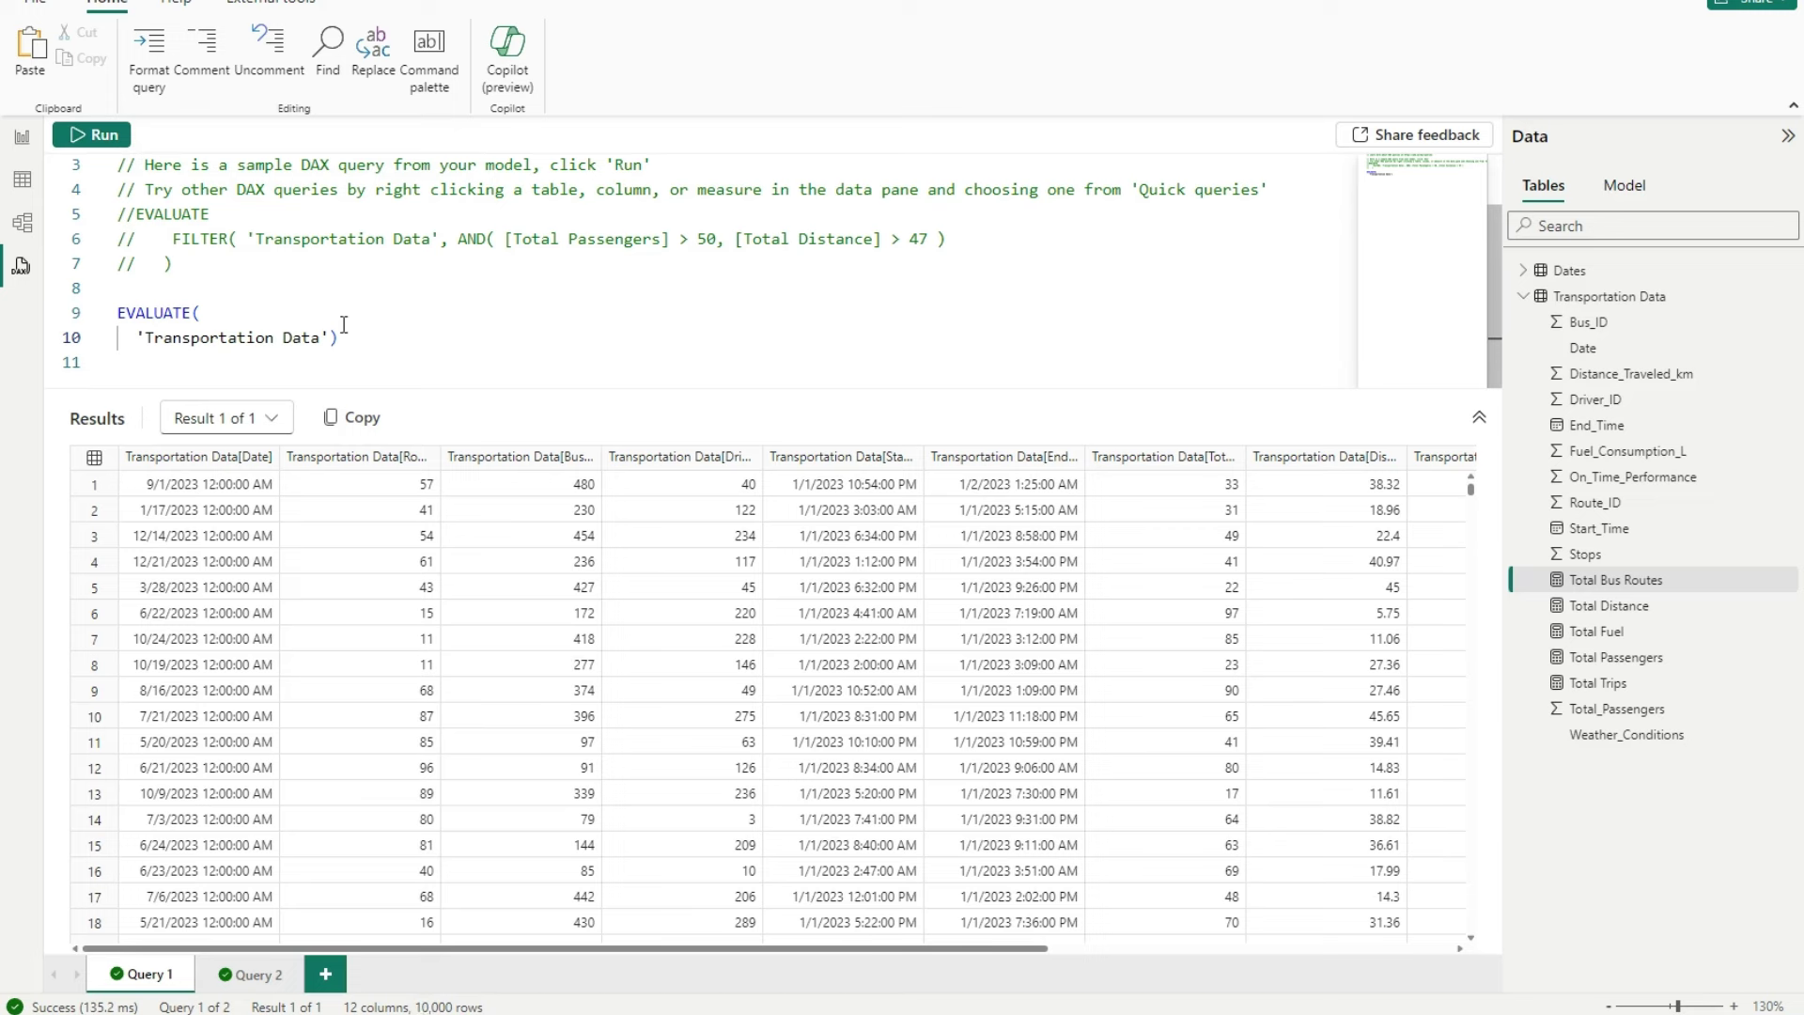
- Delete the whole-table query, strip the // marks from the FILTER query, and rerun it
left_click_drag(390, 338, 114, 314)
key("BackSpace")
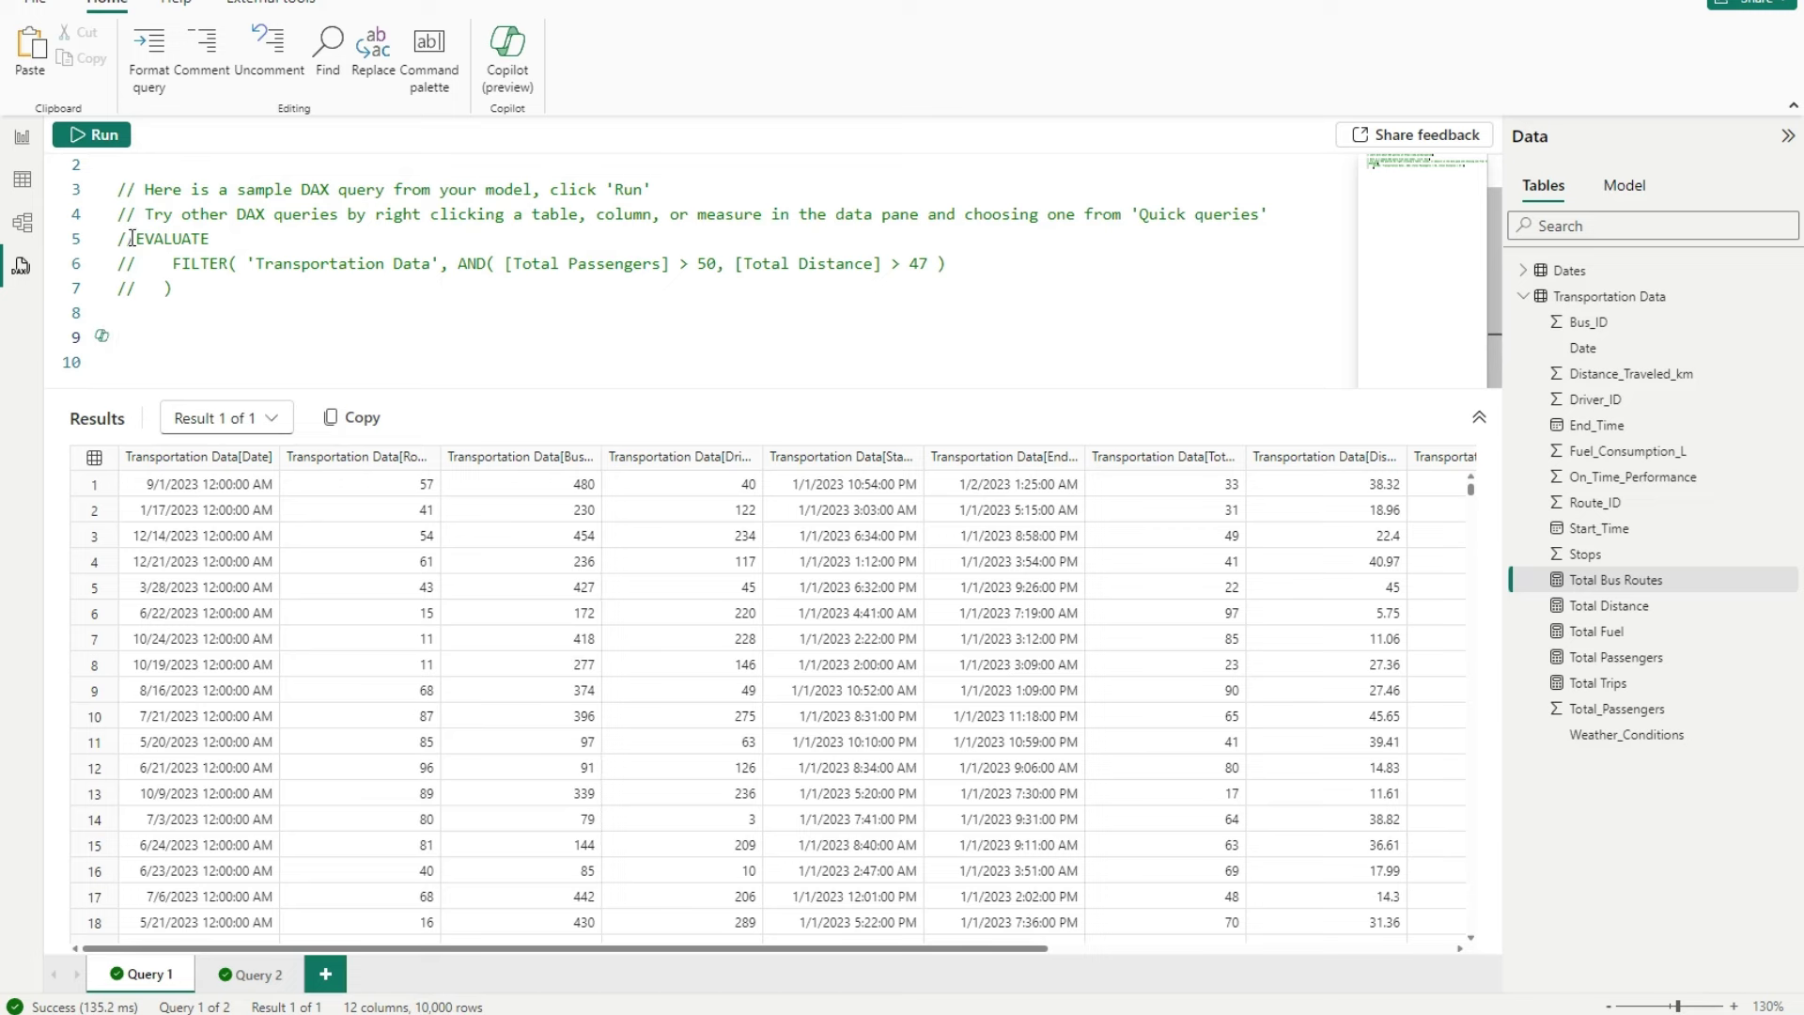
left_click_drag(127, 240, 135, 241)
key("BackSpace")
key("BackSpace")
key("Down")
key("Delete")
key("Delete")
key("Escape")
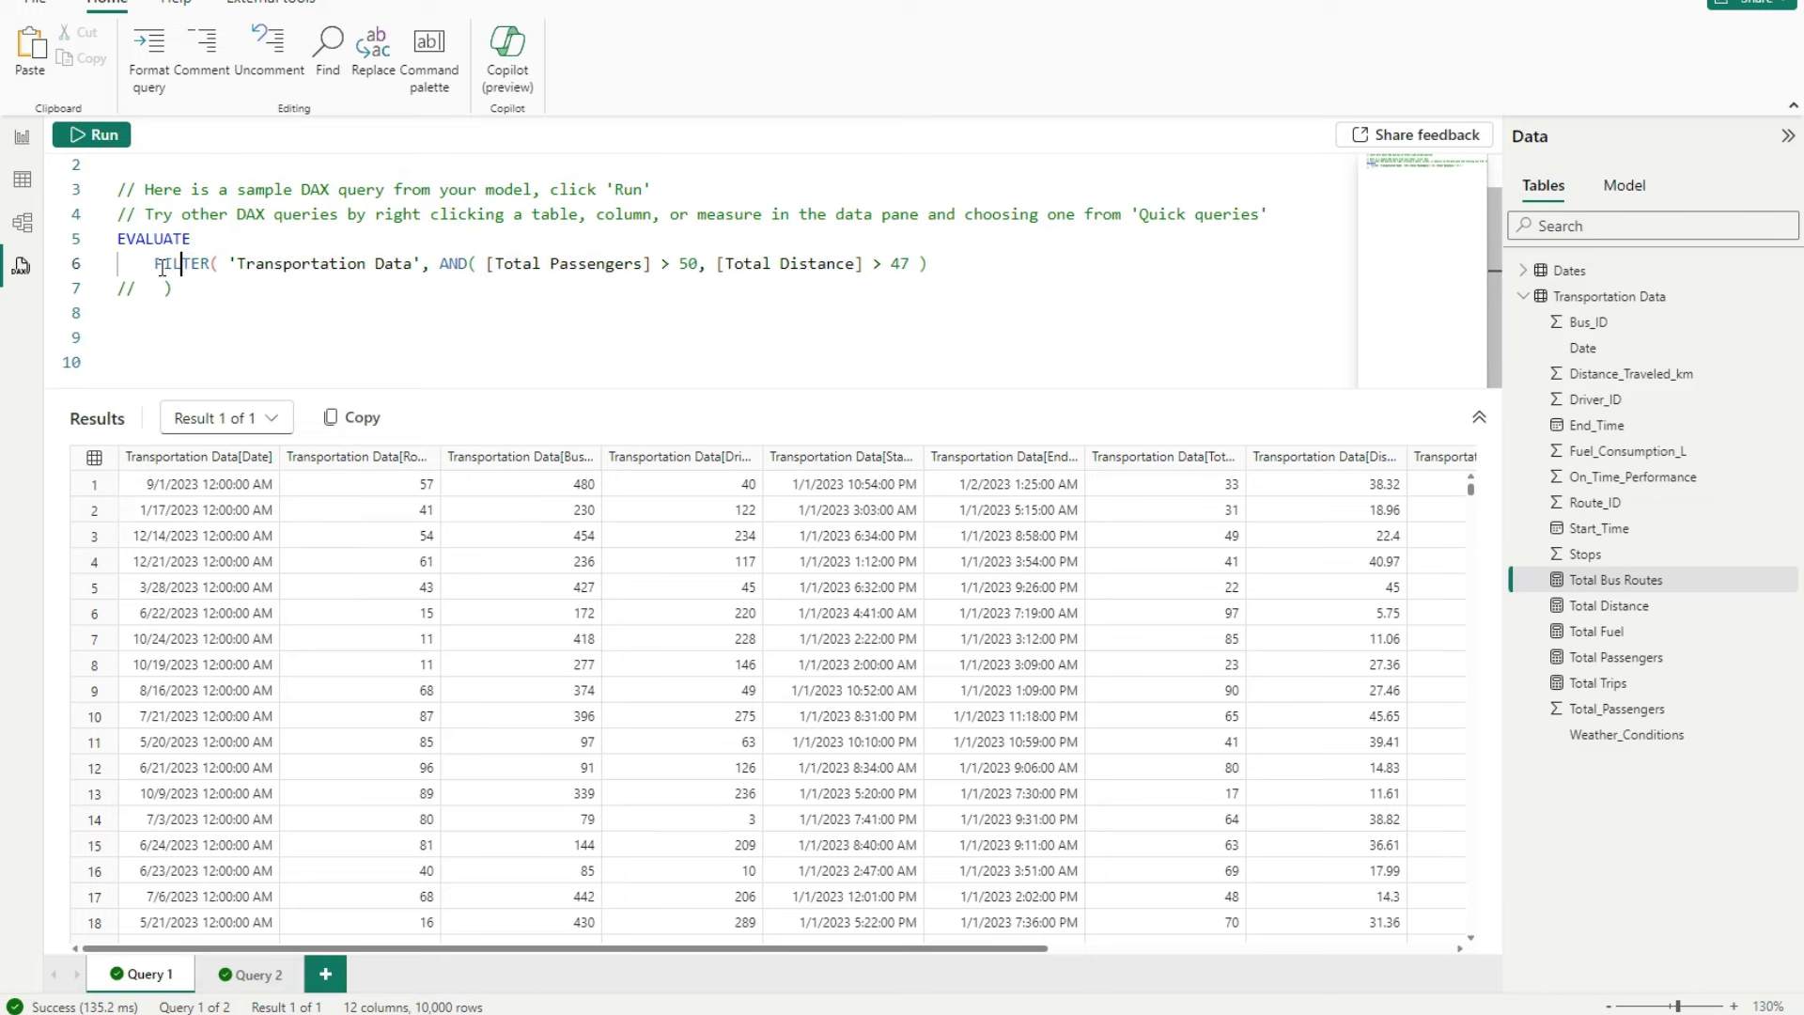
key("Down")
key("Delete")
key("Delete")
key("End")
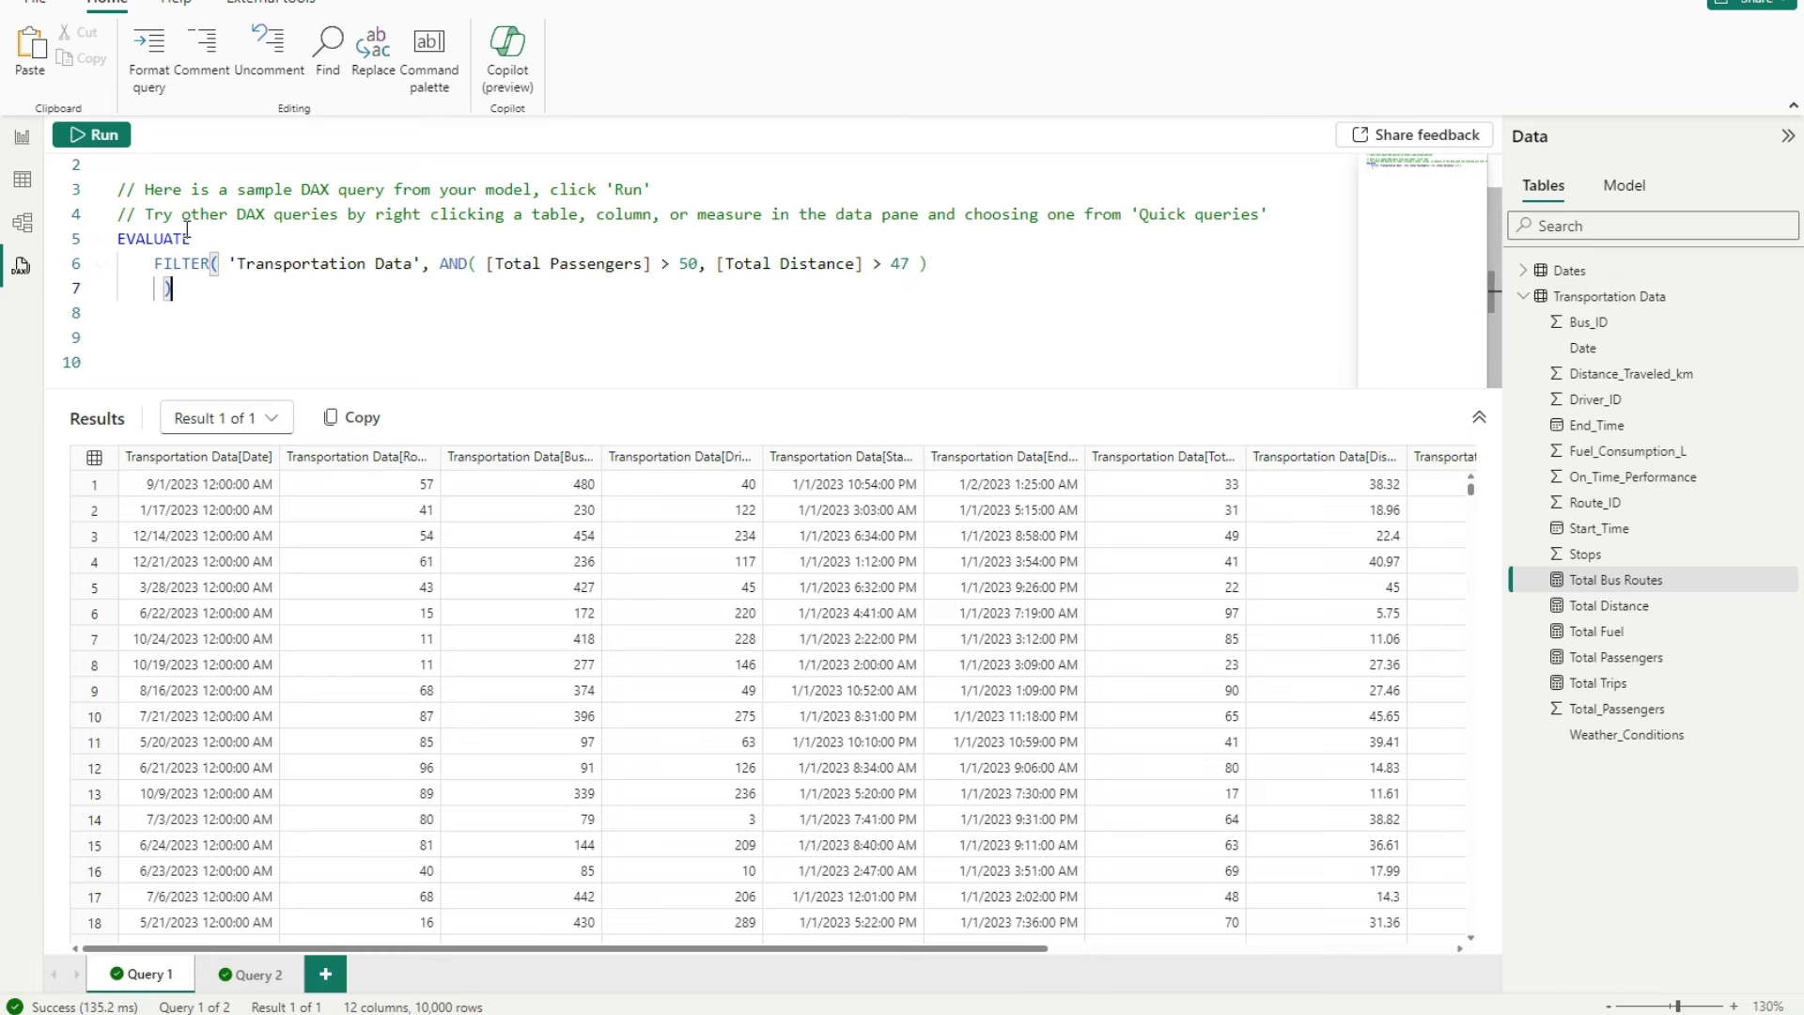
left_click(92, 134)
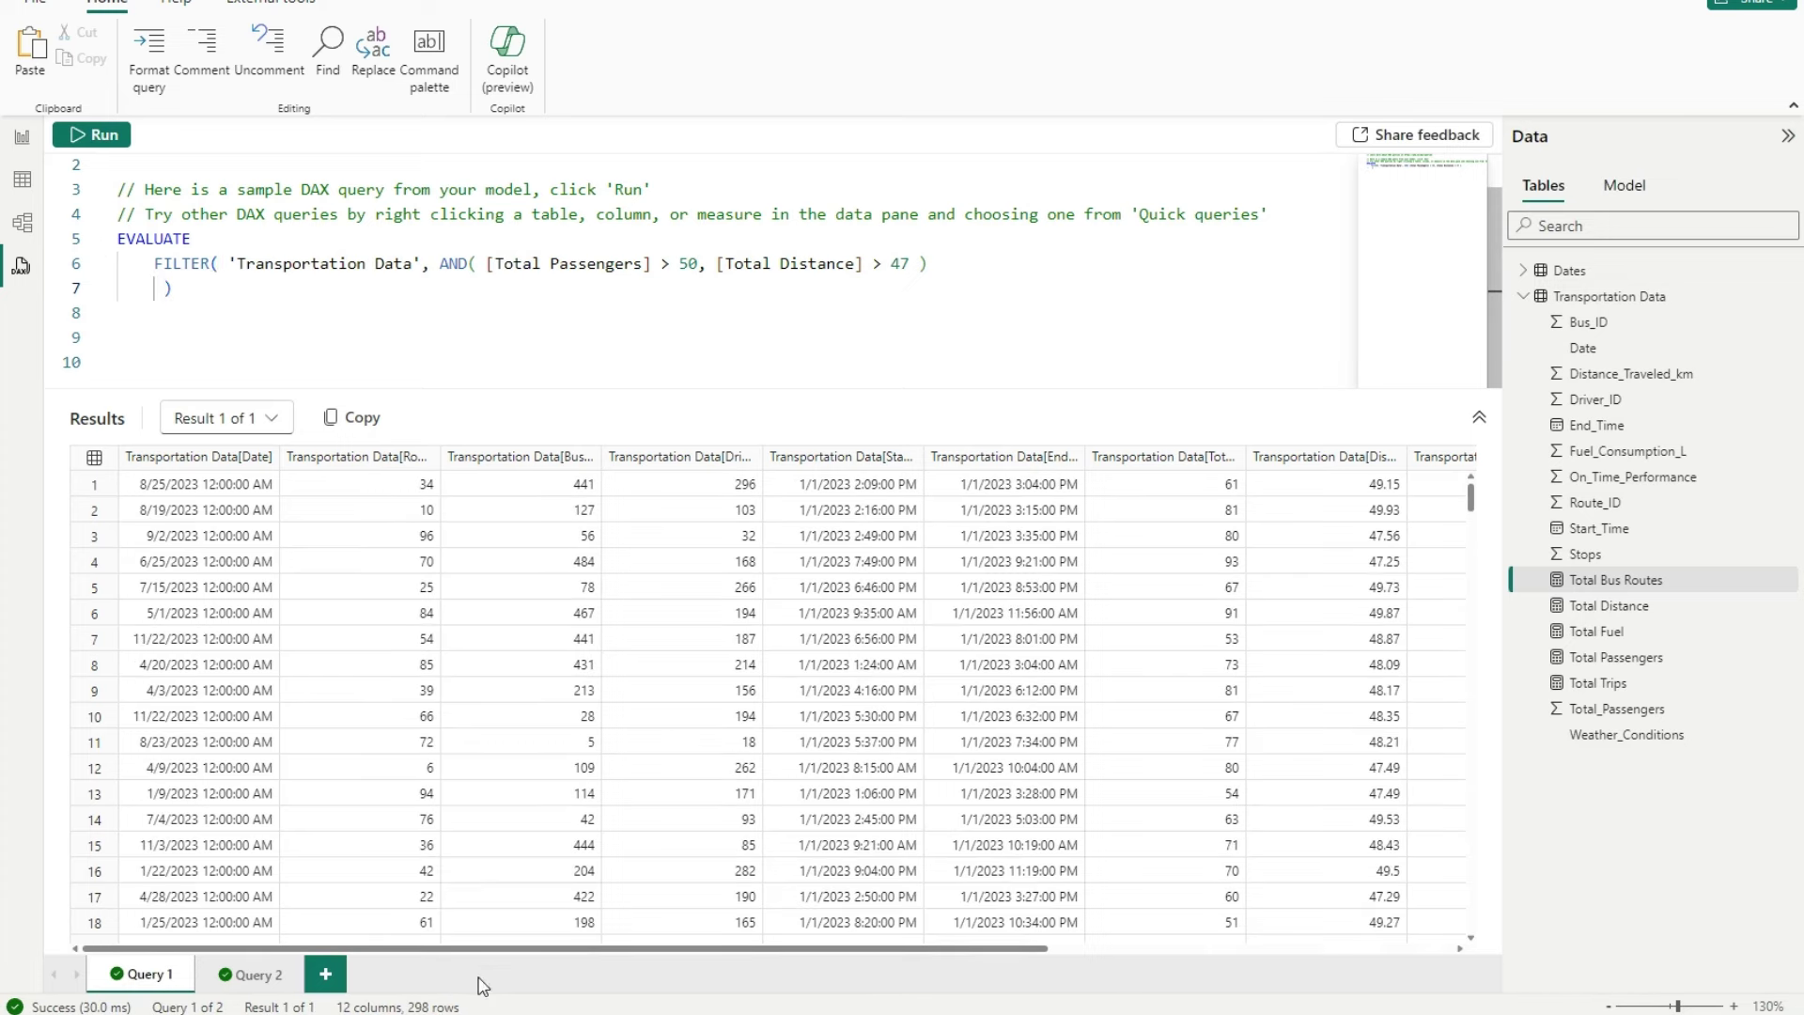
- Highlight the table, Total Passengers and Total Distance > 47 arguments of the FILTER
left_click(312, 271)
left_click_drag(311, 270, 568, 269)
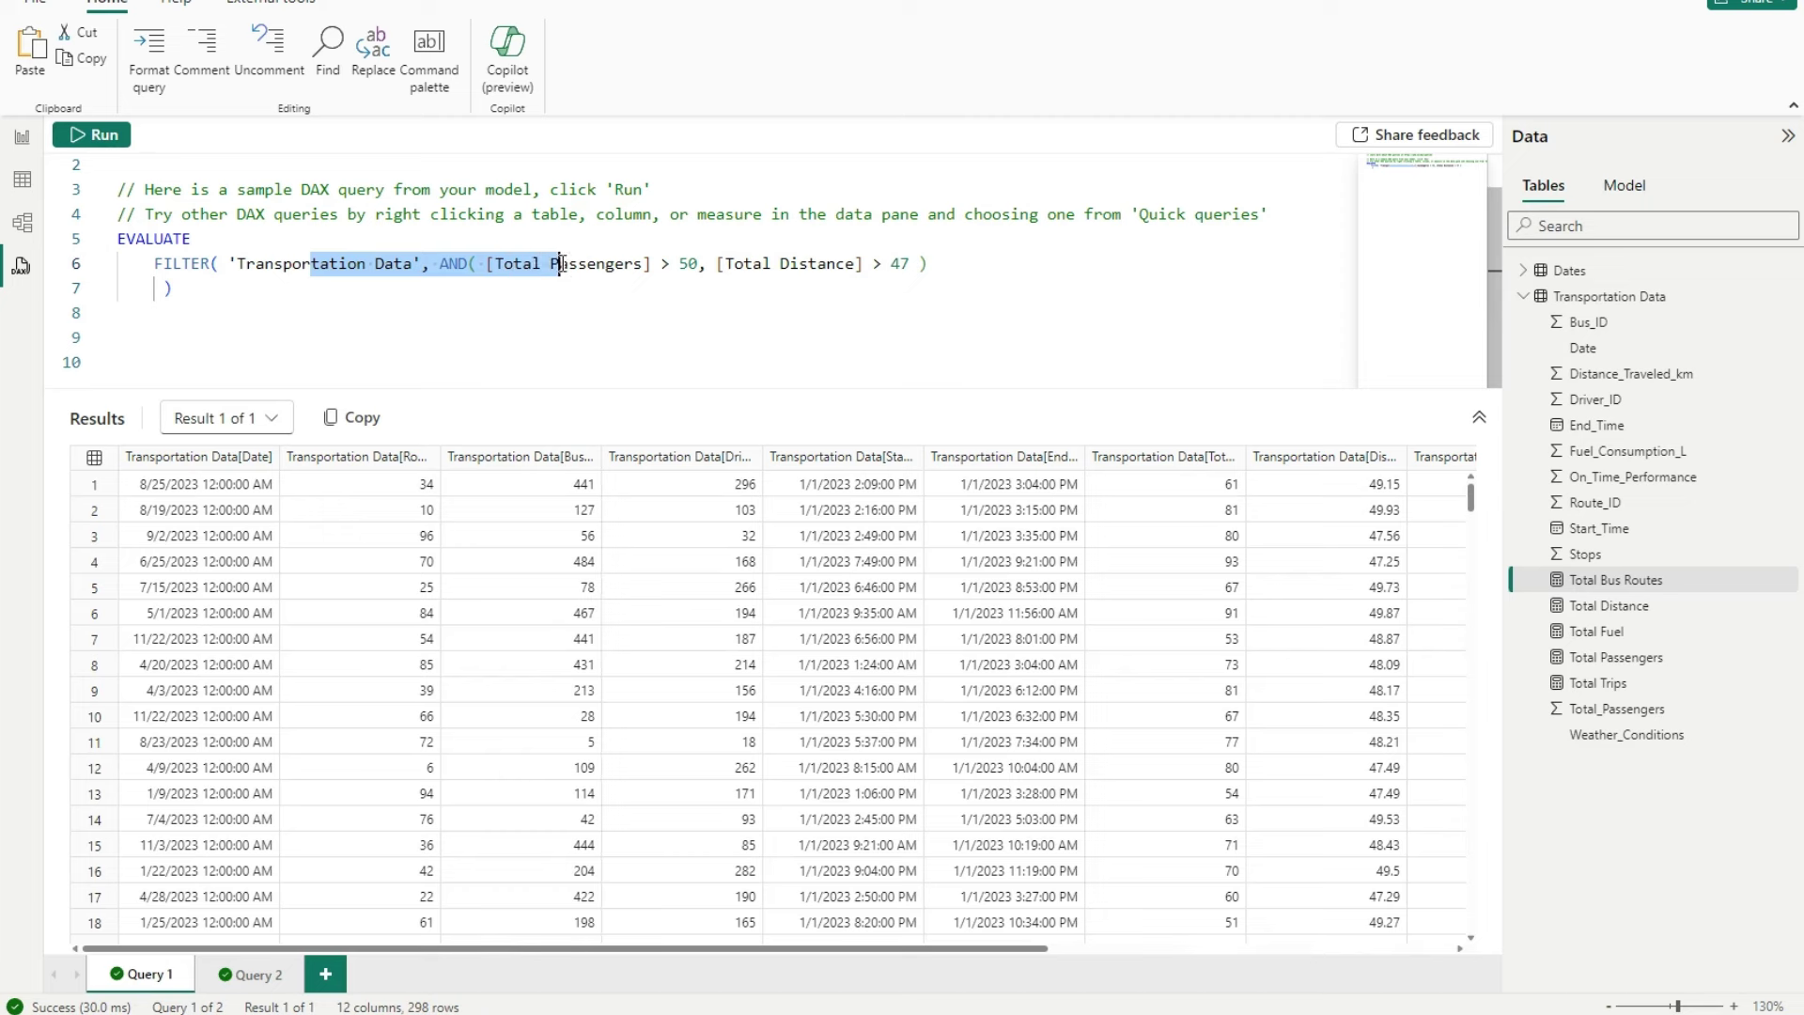
left_click(561, 268)
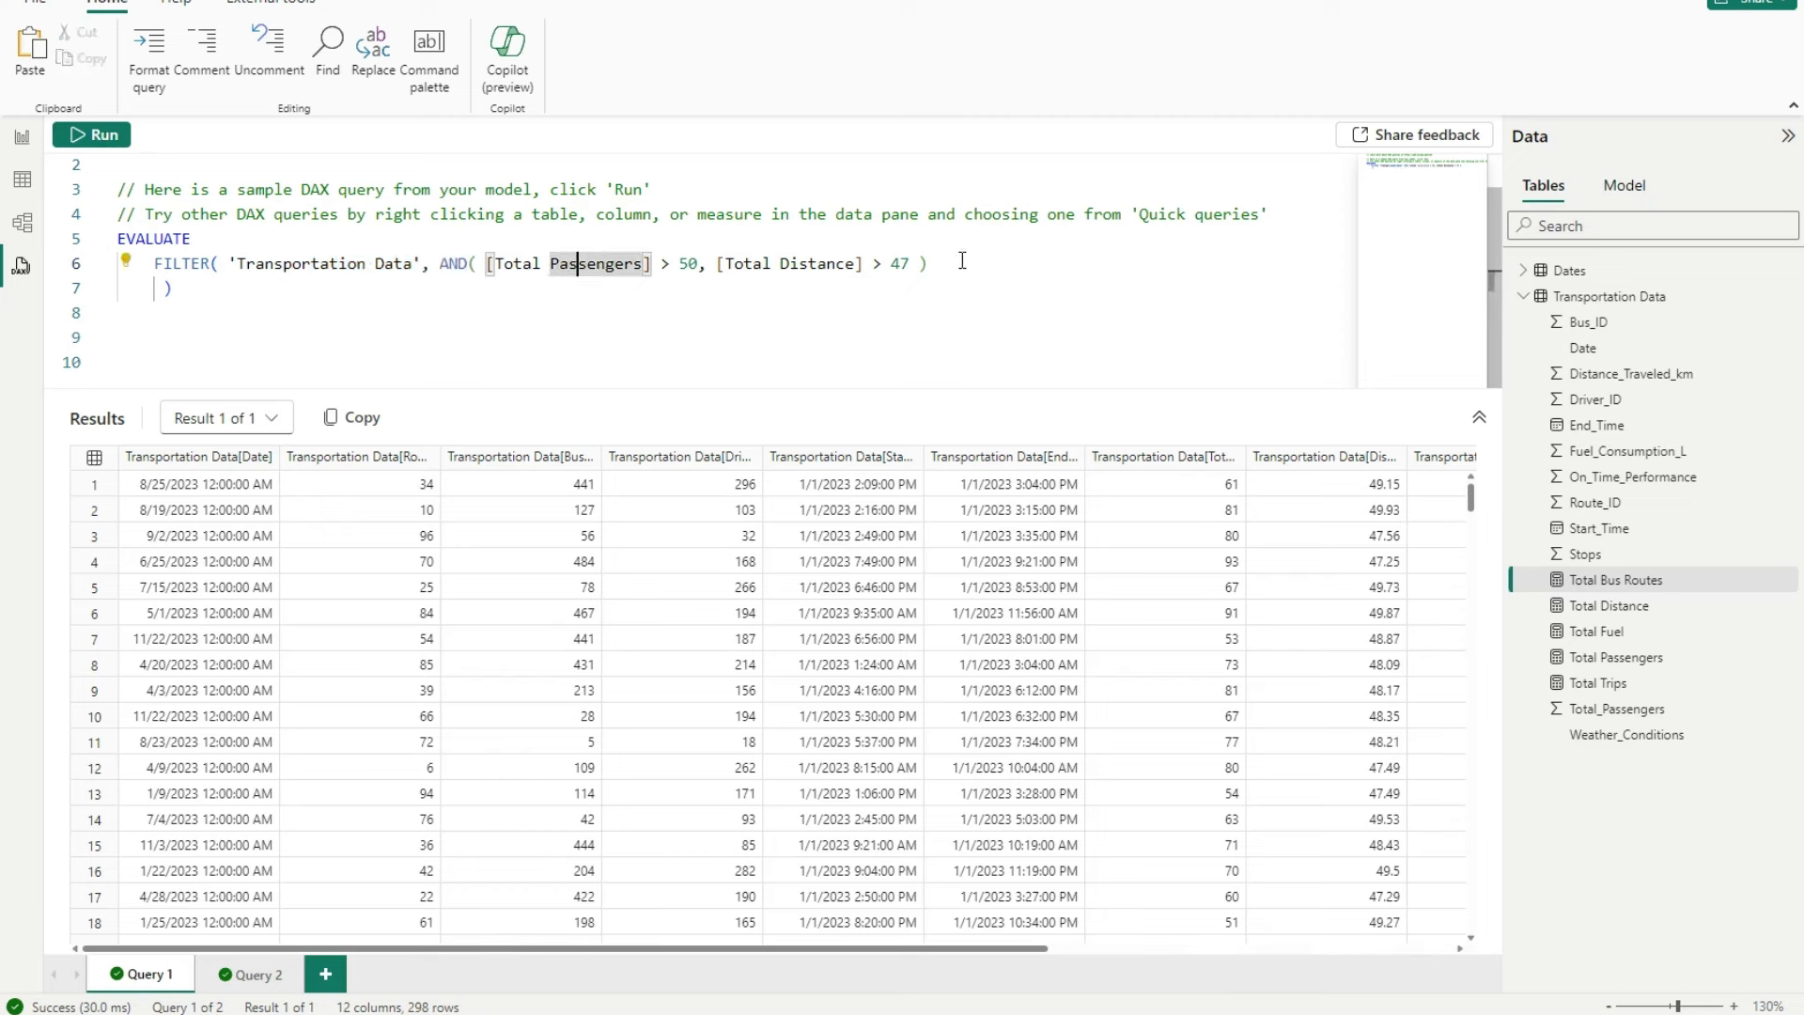
left_click_drag(958, 255, 754, 265)
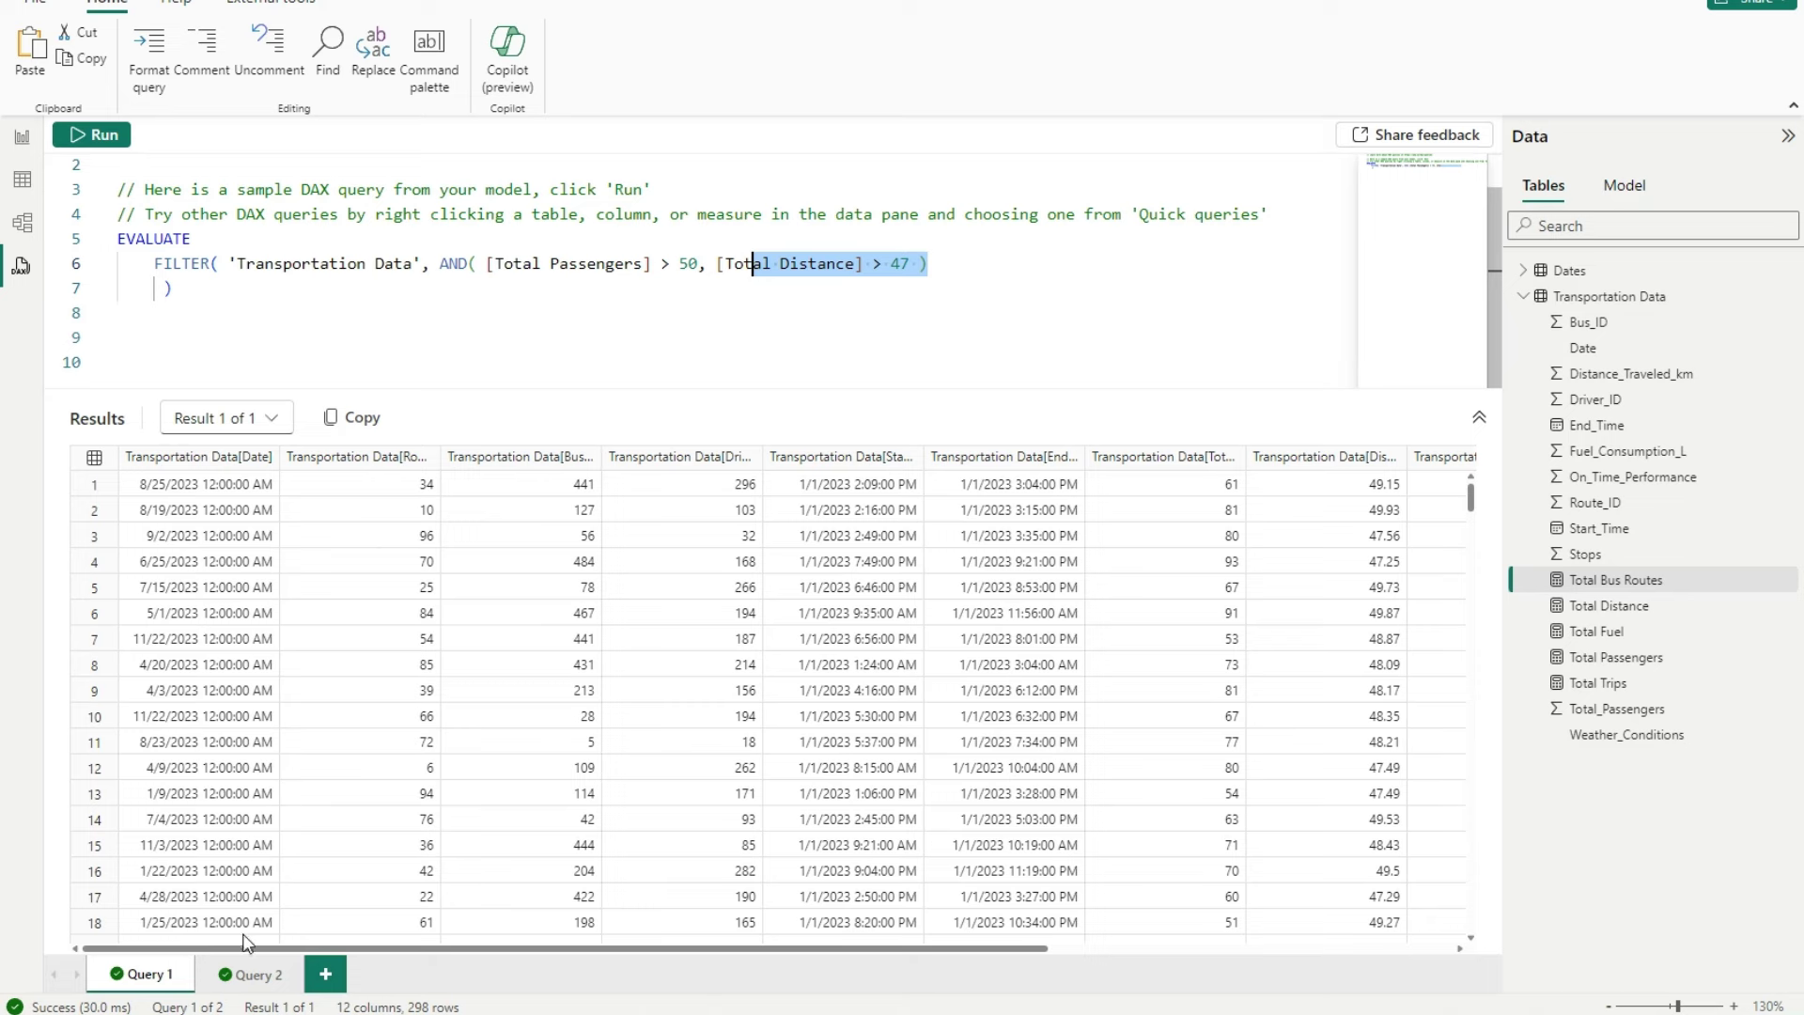
- On Query 2, highlight TOPN's 10, DESC and [Total Fuel], scrolling results to the Fuel column
left_click(252, 975)
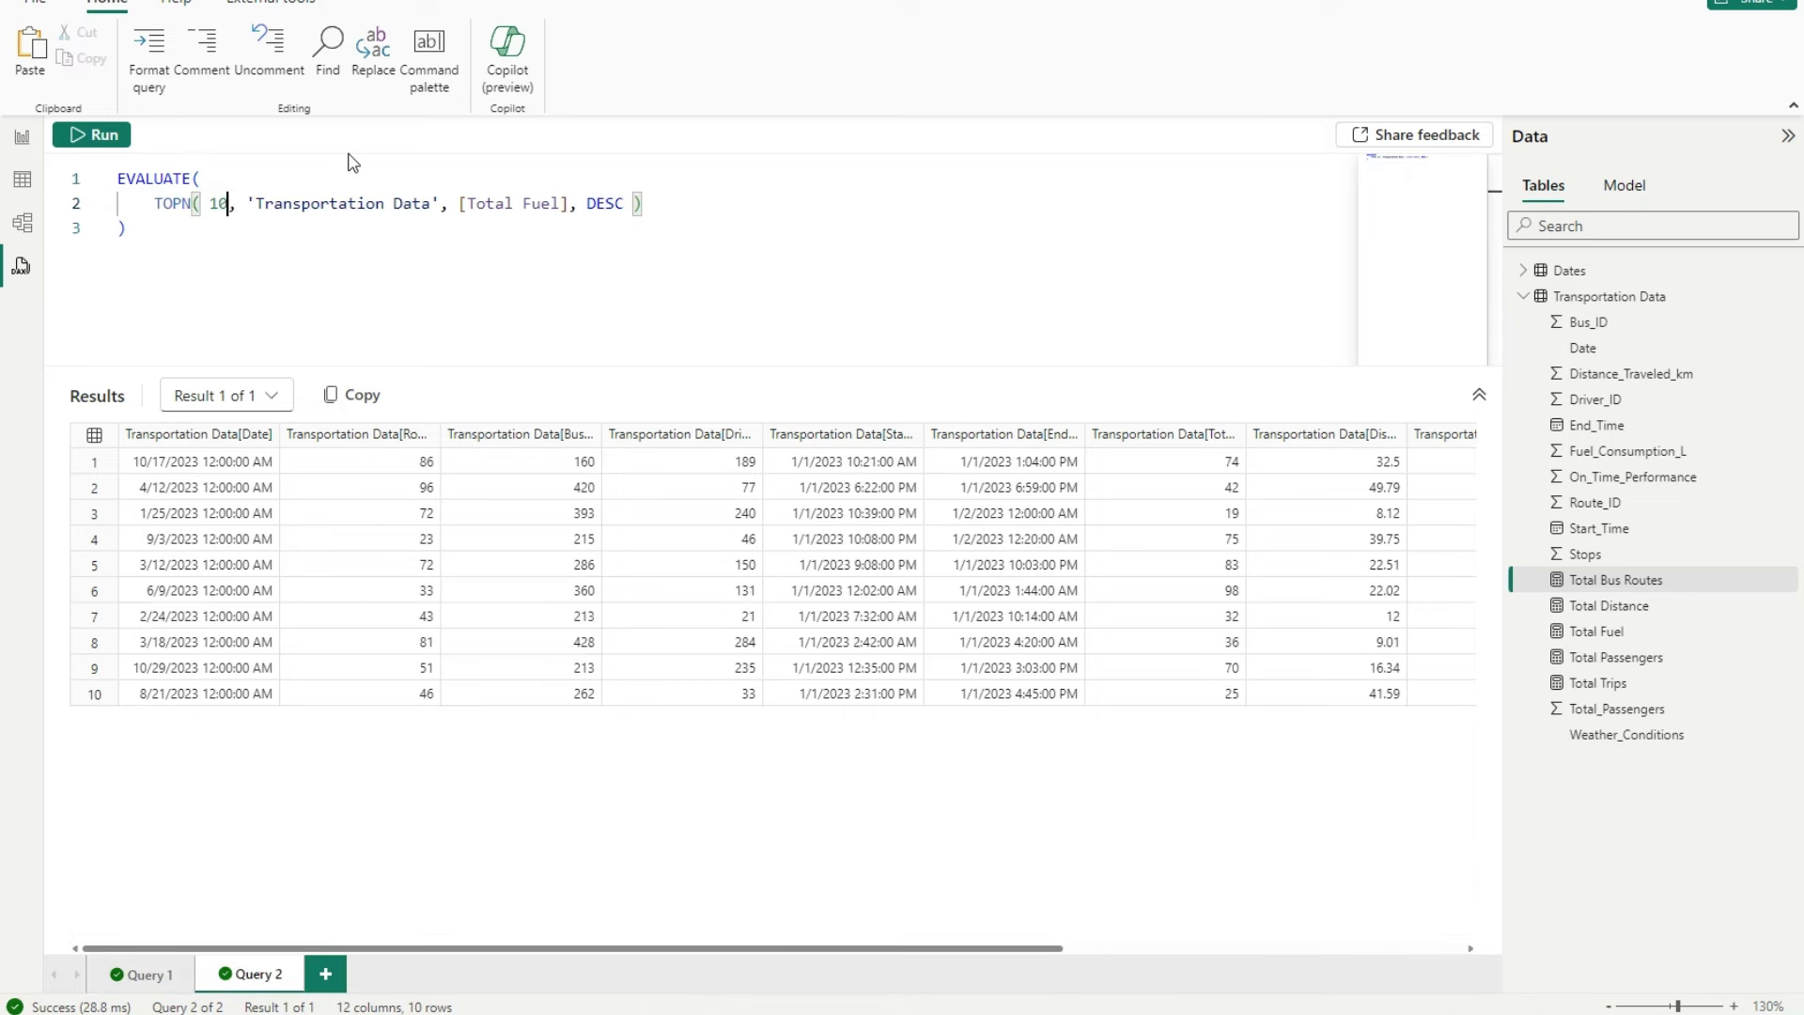
left_click_drag(171, 203, 235, 203)
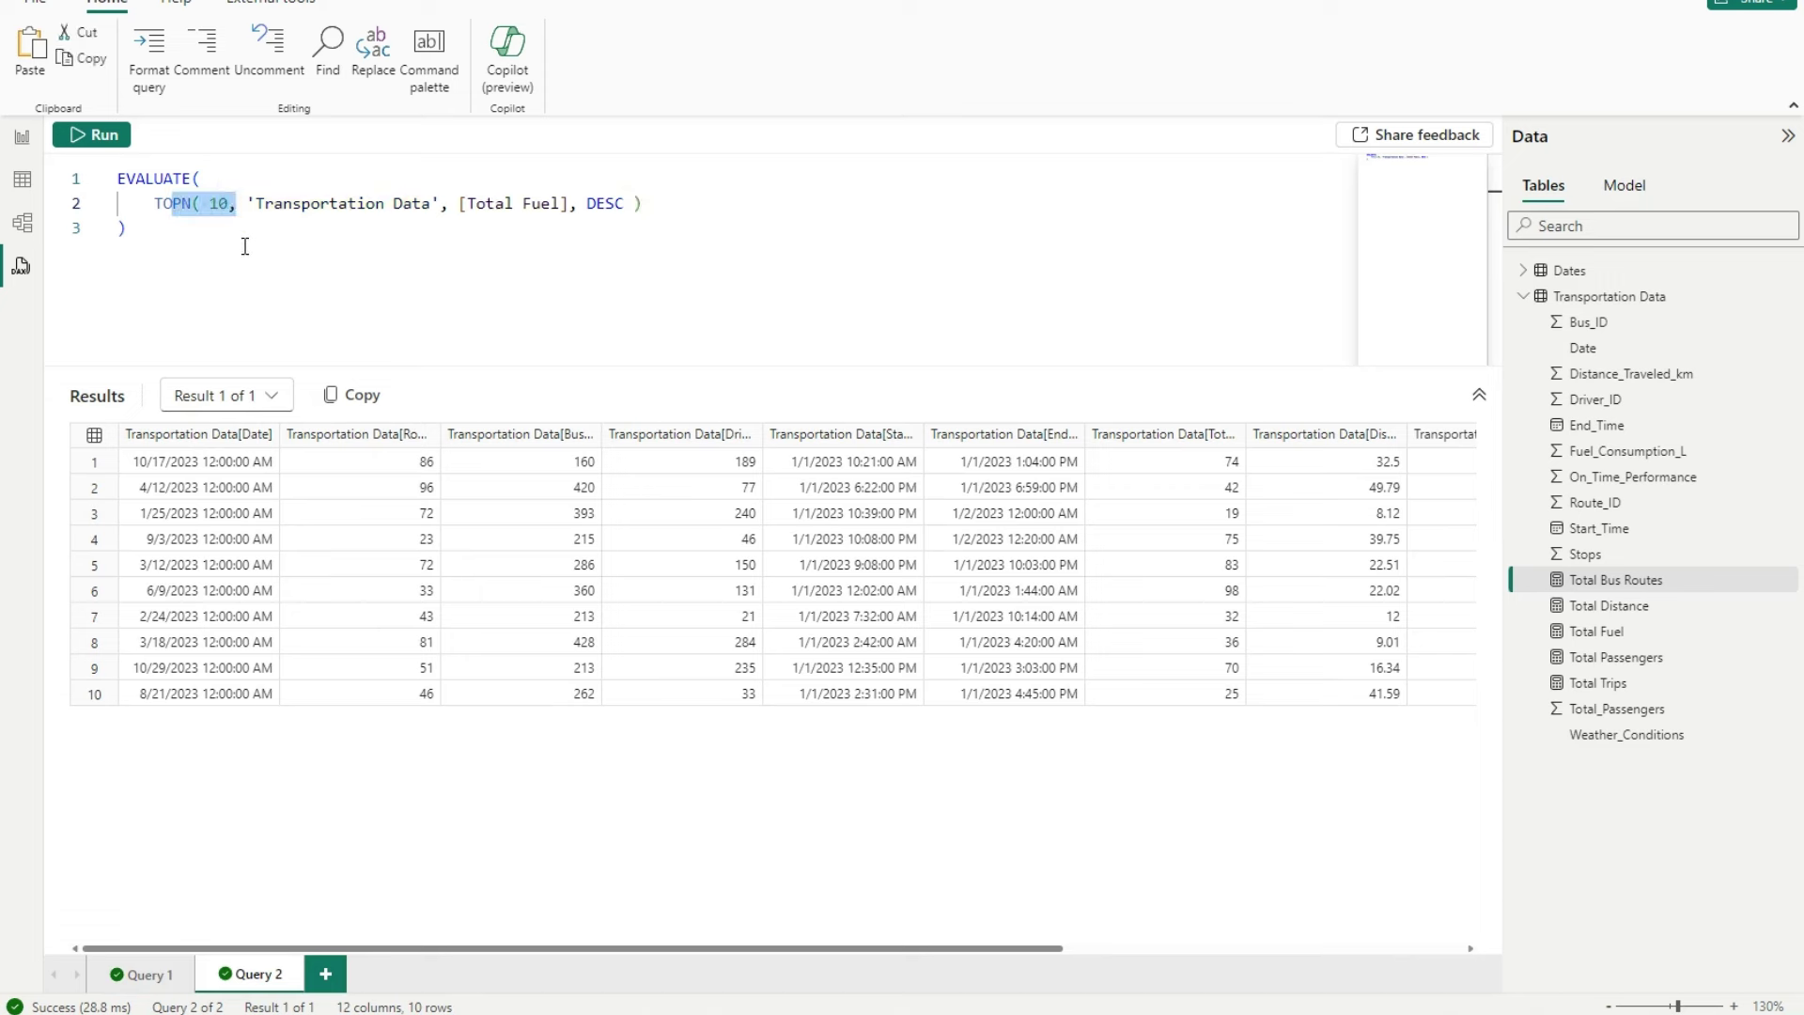
left_click(245, 246)
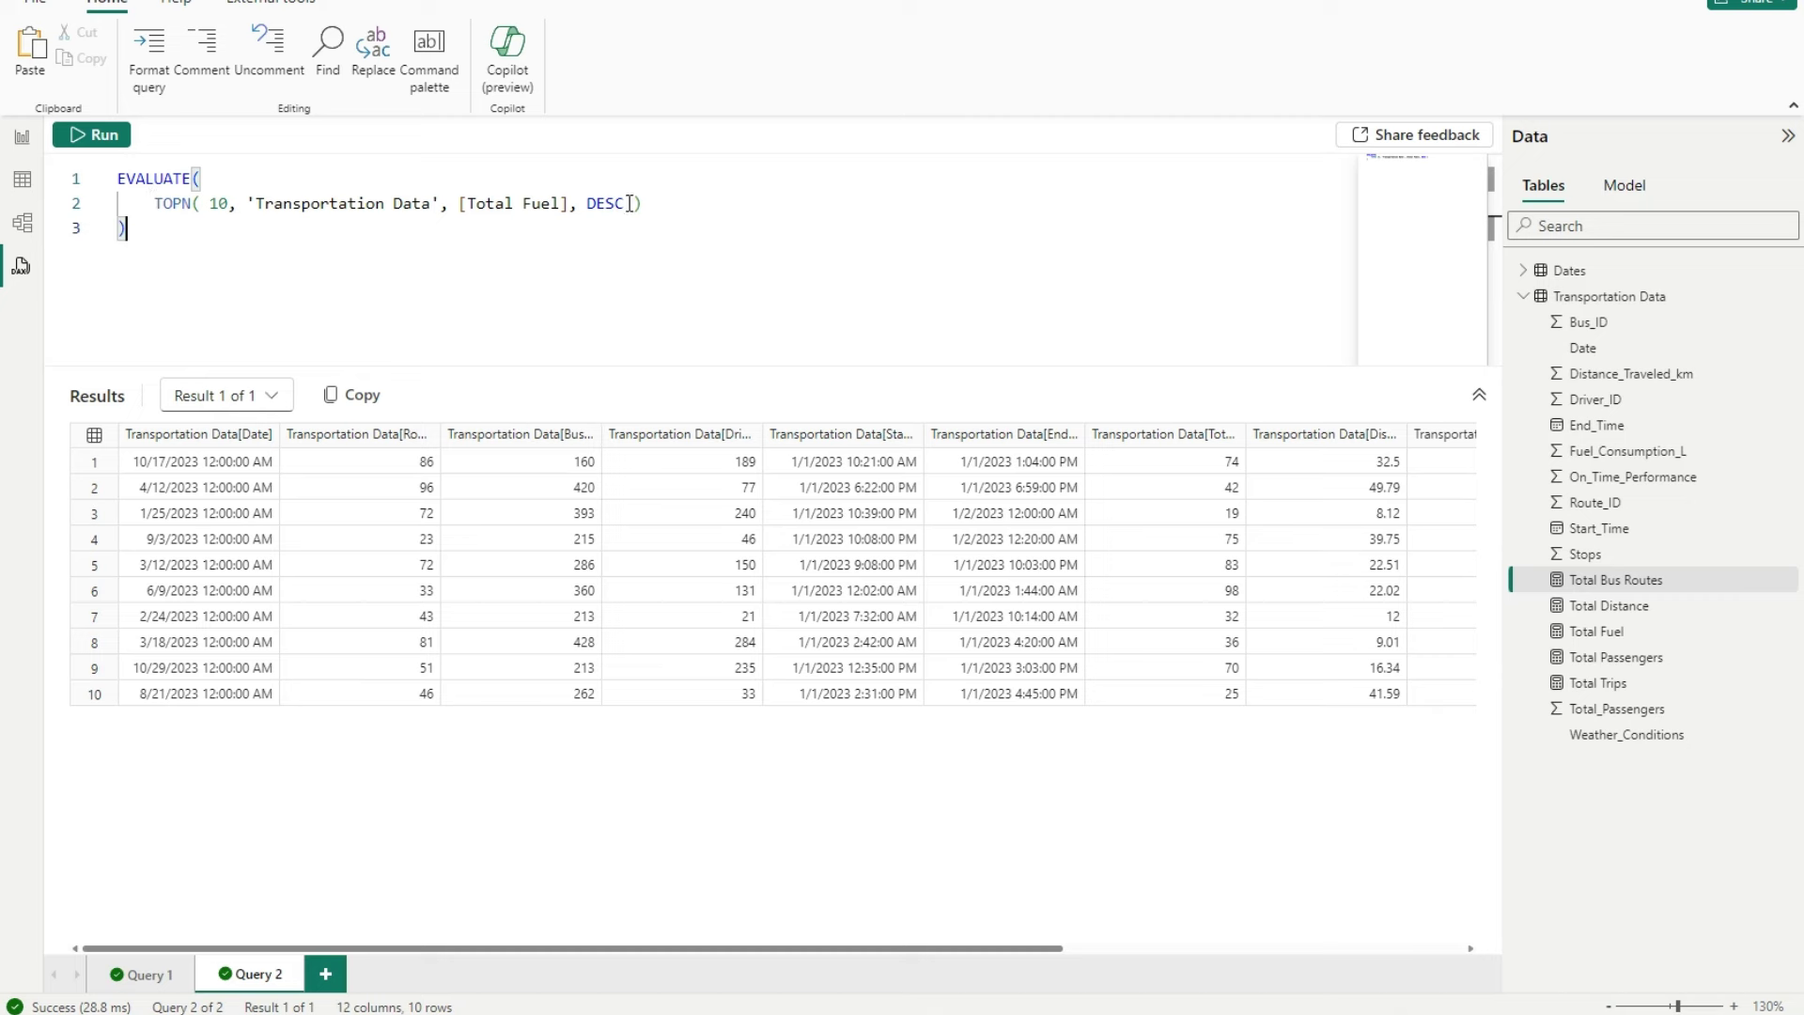
left_click_drag(643, 203, 580, 201)
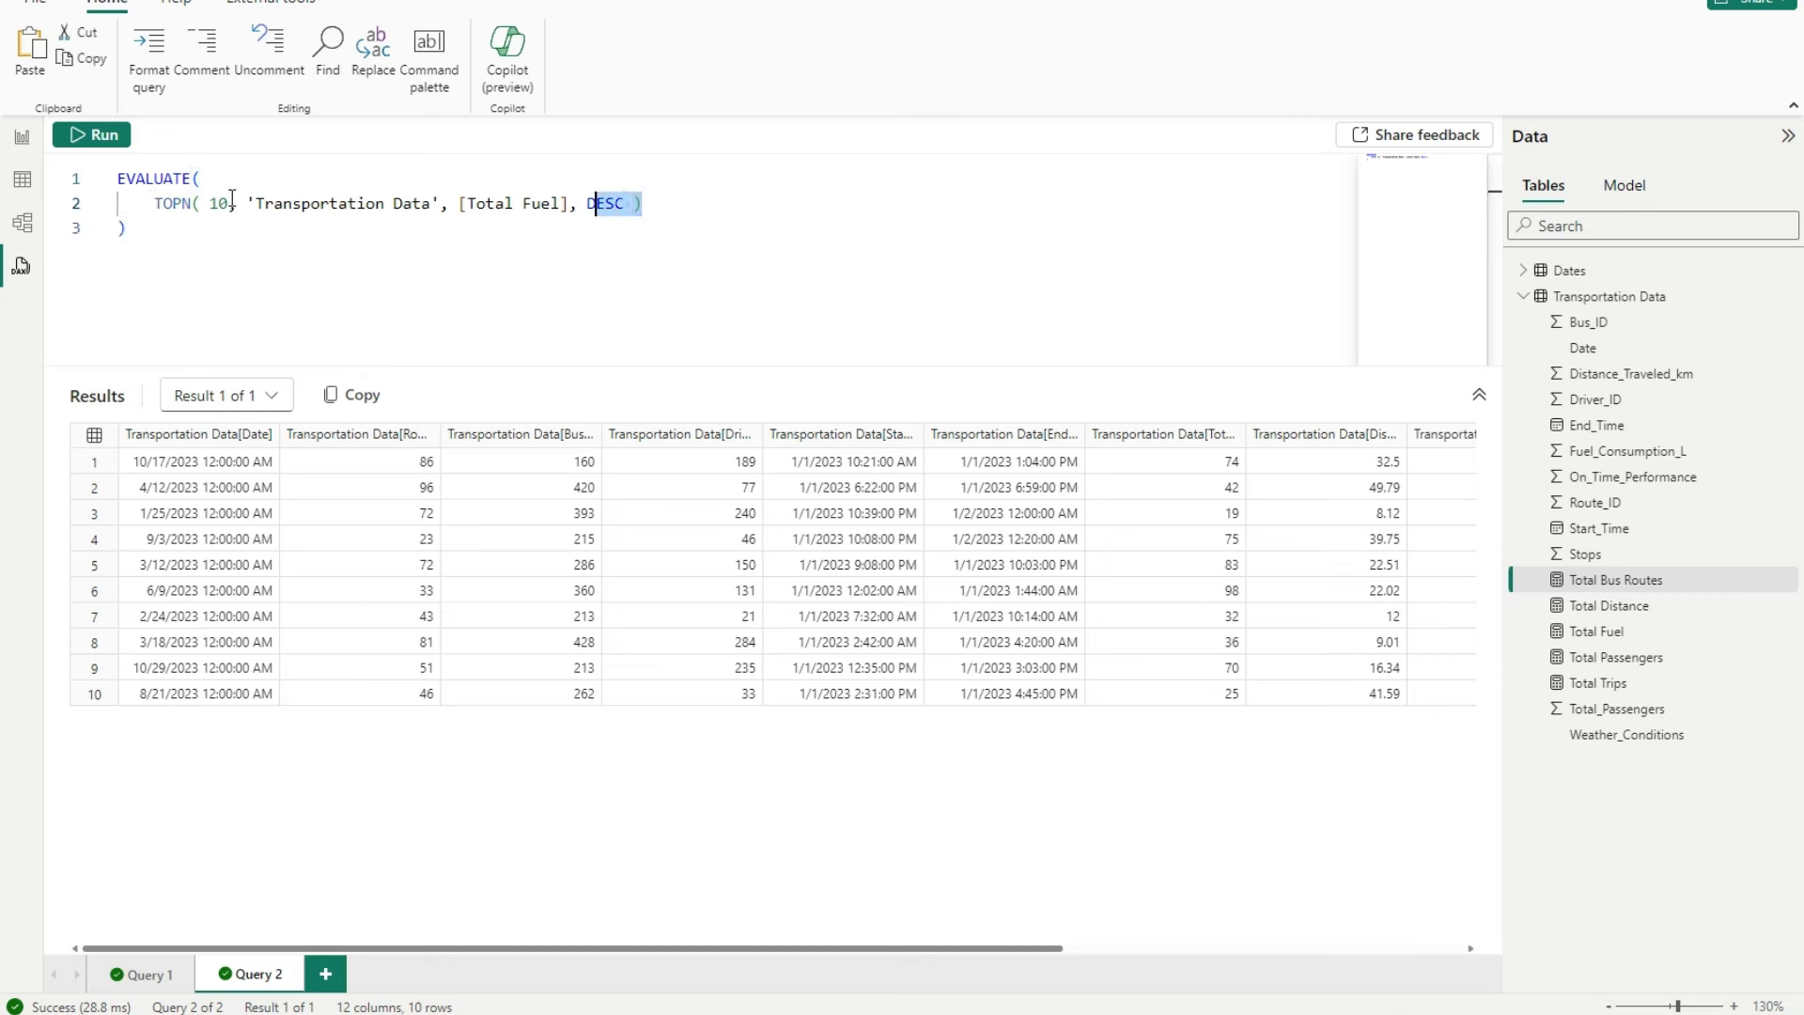
left_click_drag(459, 203, 576, 205)
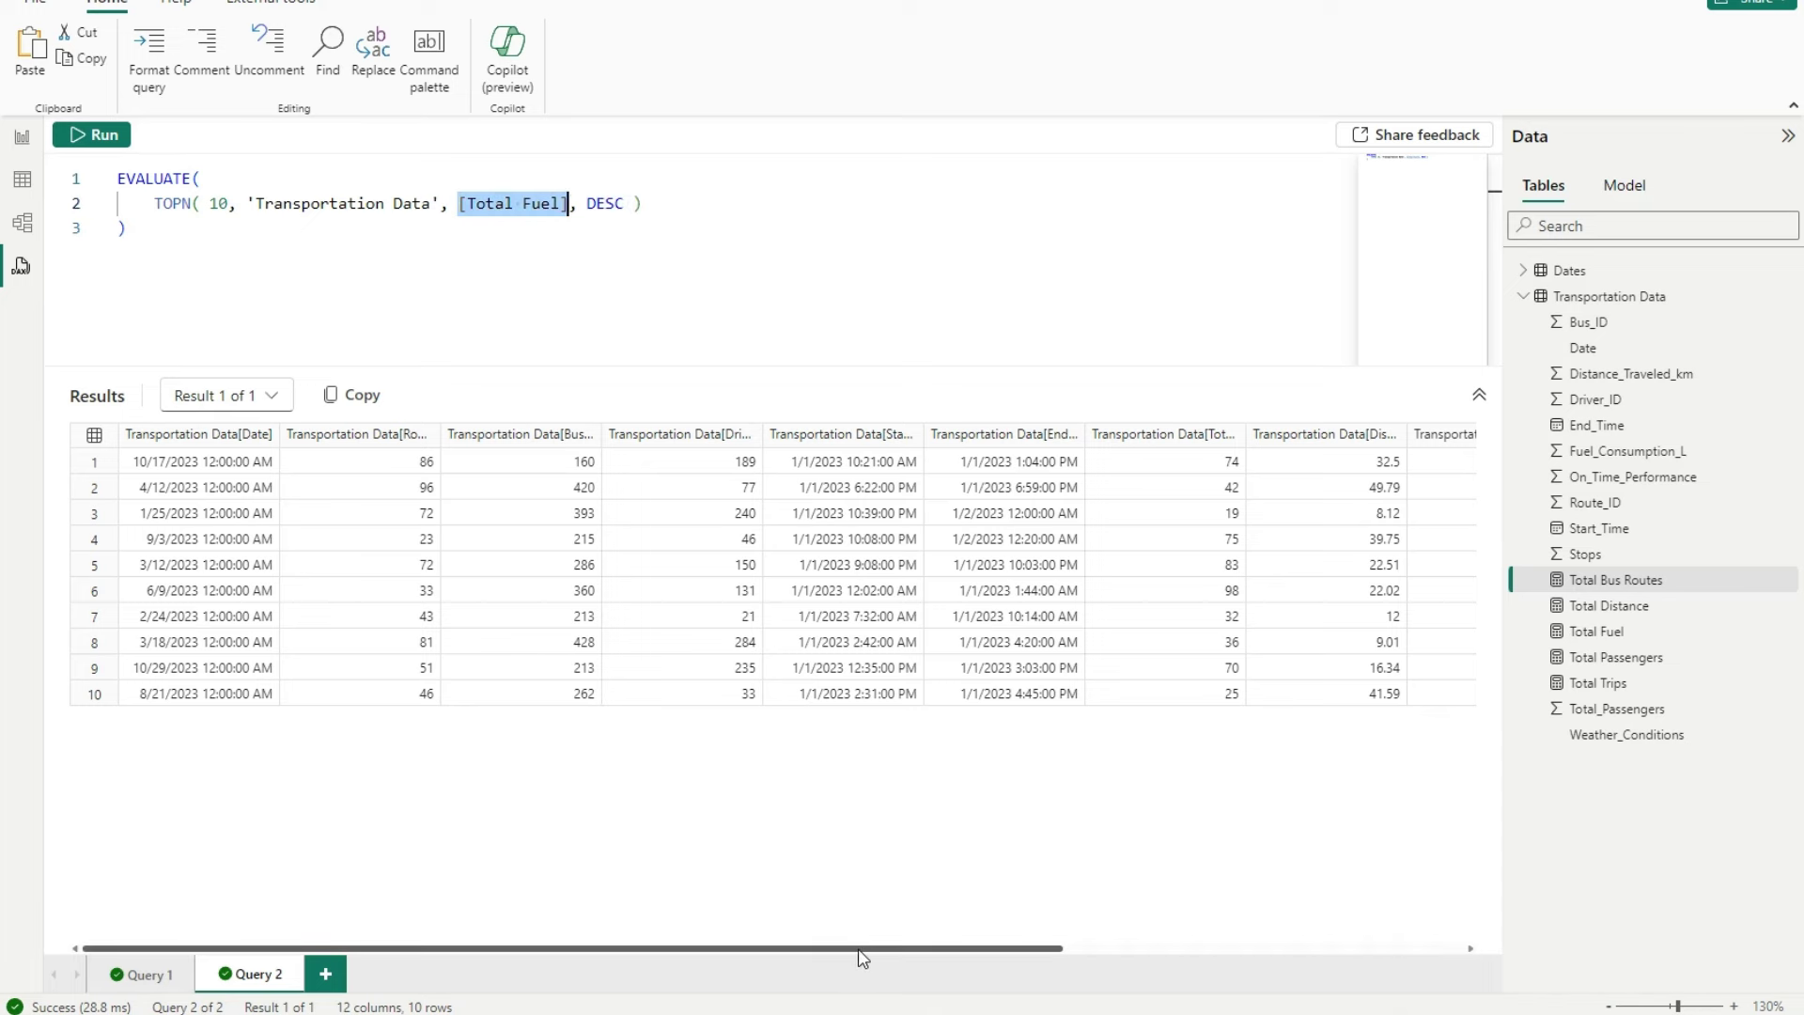
left_click_drag(857, 948, 1288, 951)
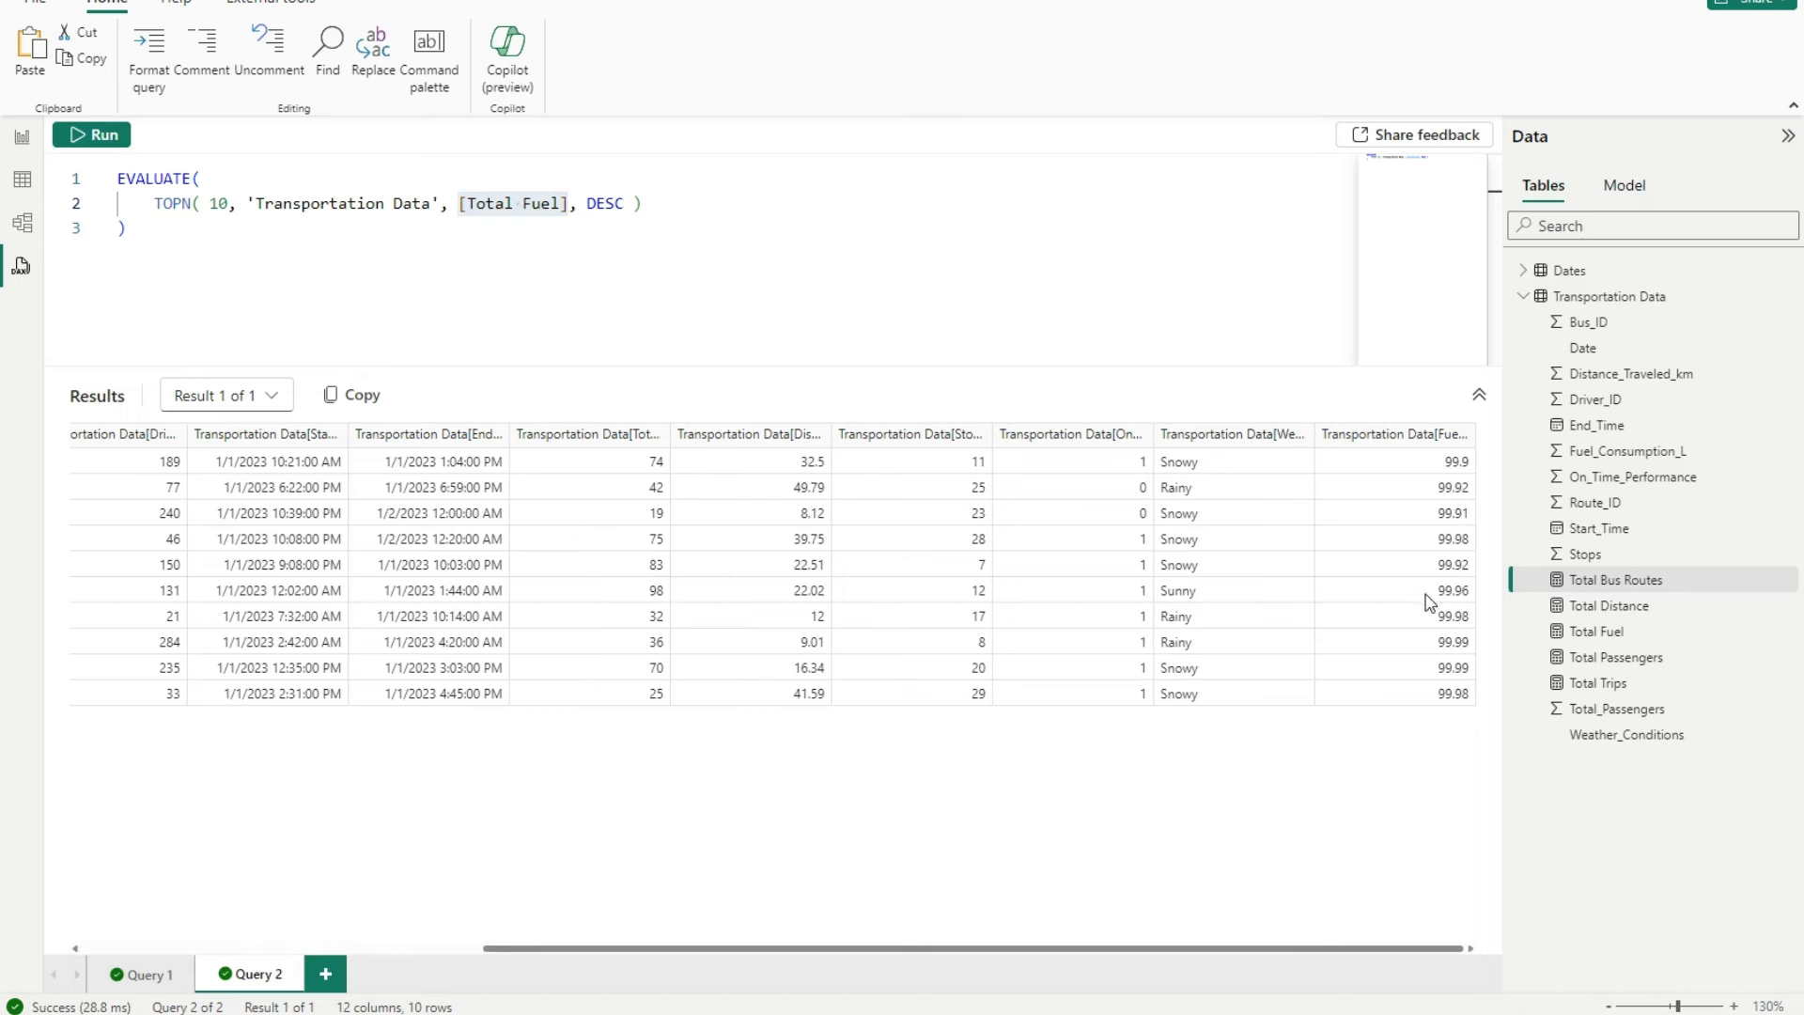
left_click(443, 176)
left_click_drag(570, 203, 457, 203)
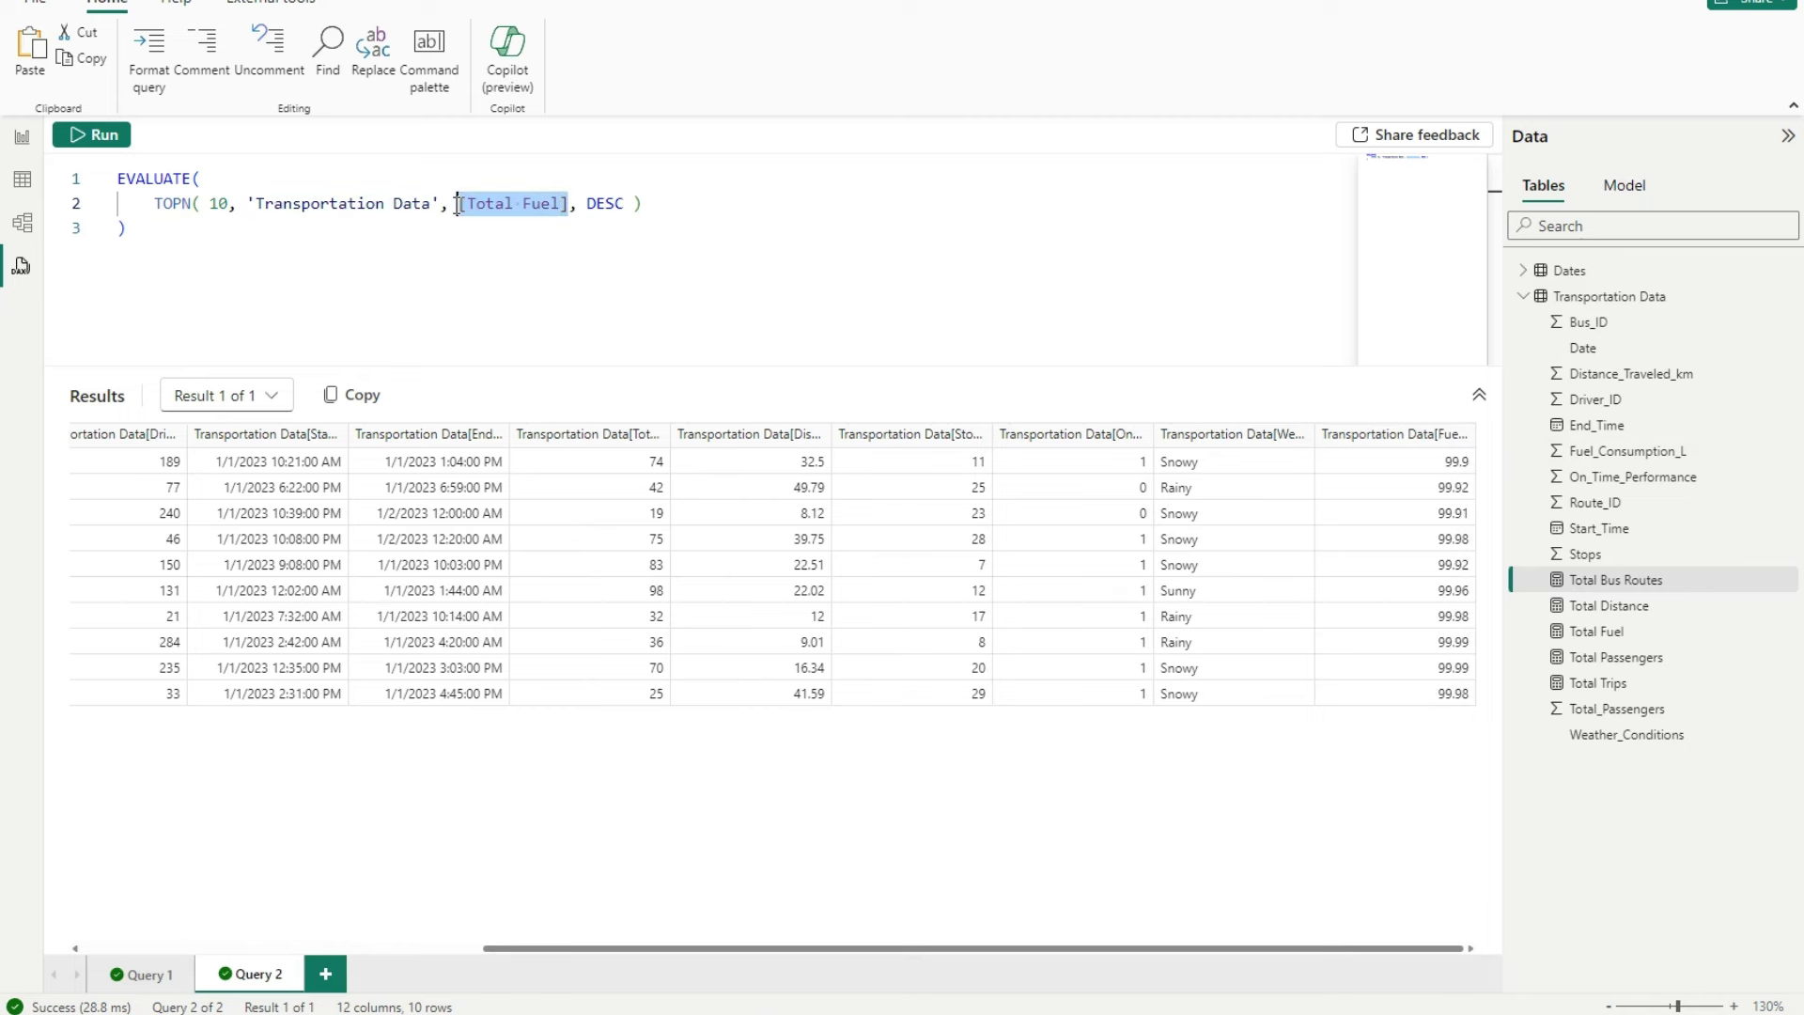
left_click(269, 182)
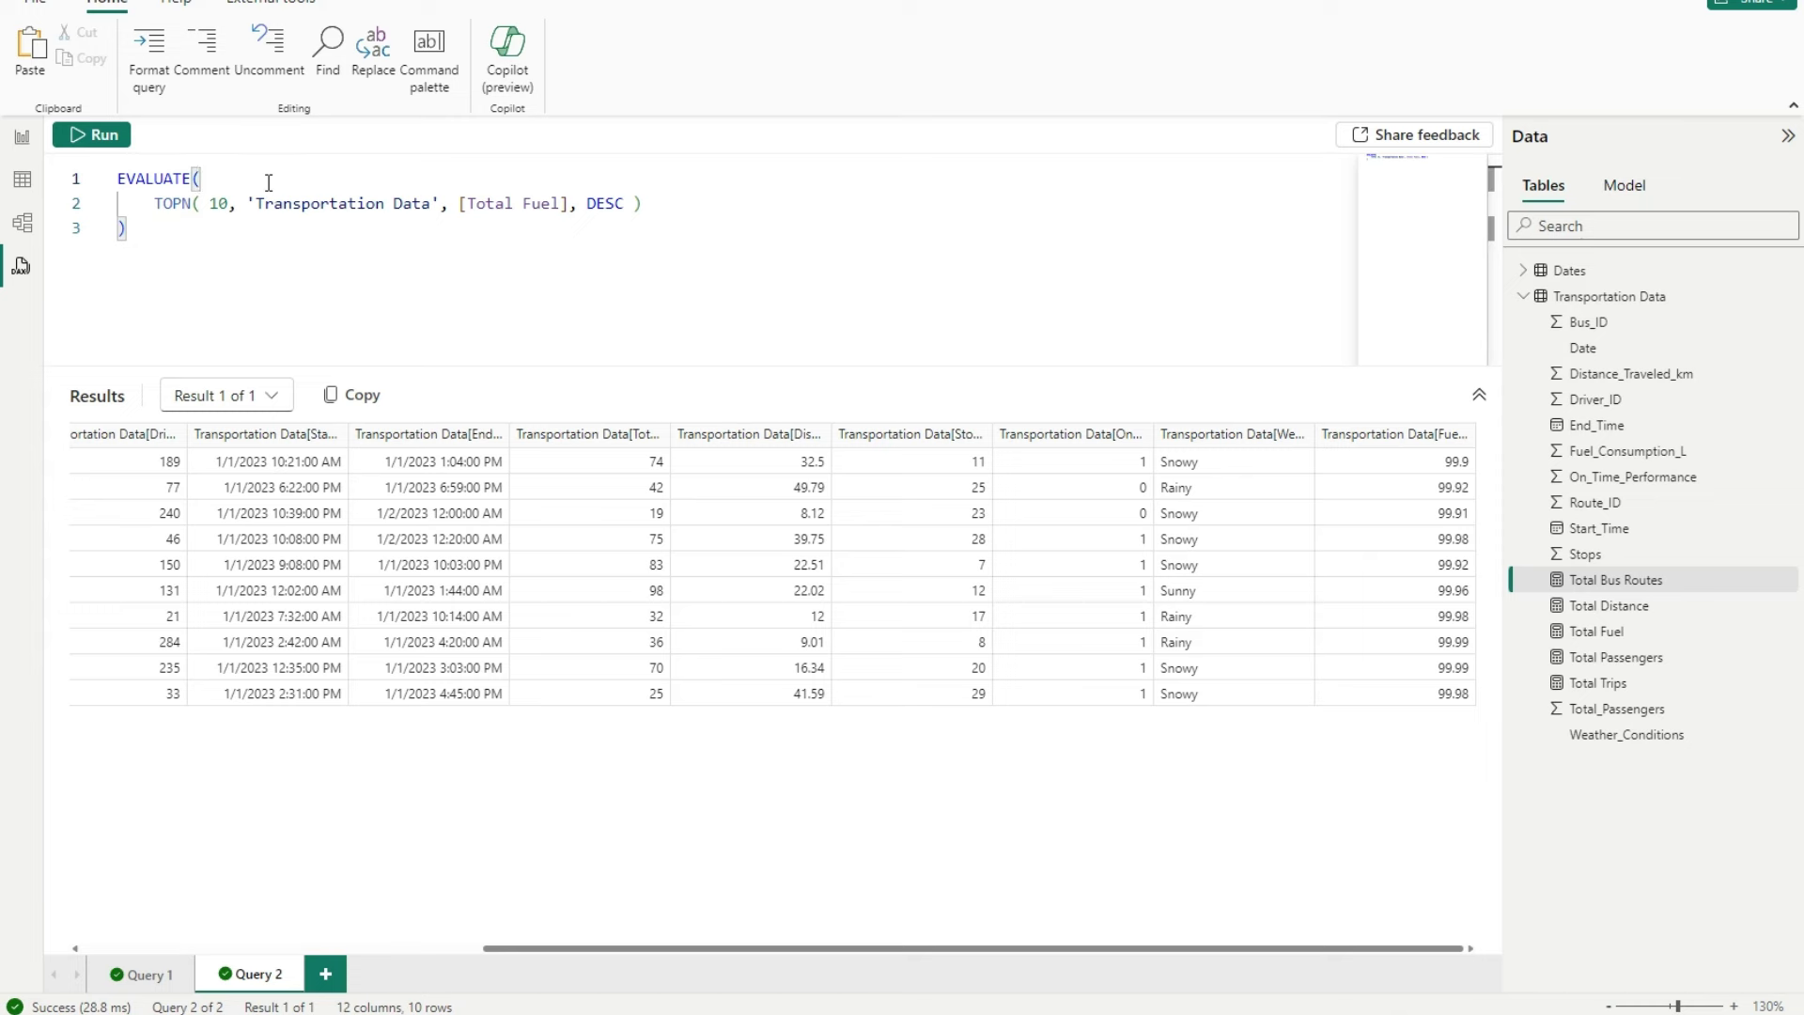
- Wrap the TOPN in FILTER with Weather_Conditions = "Sunny" and run it for one row
key("Return")
type("FILTER")
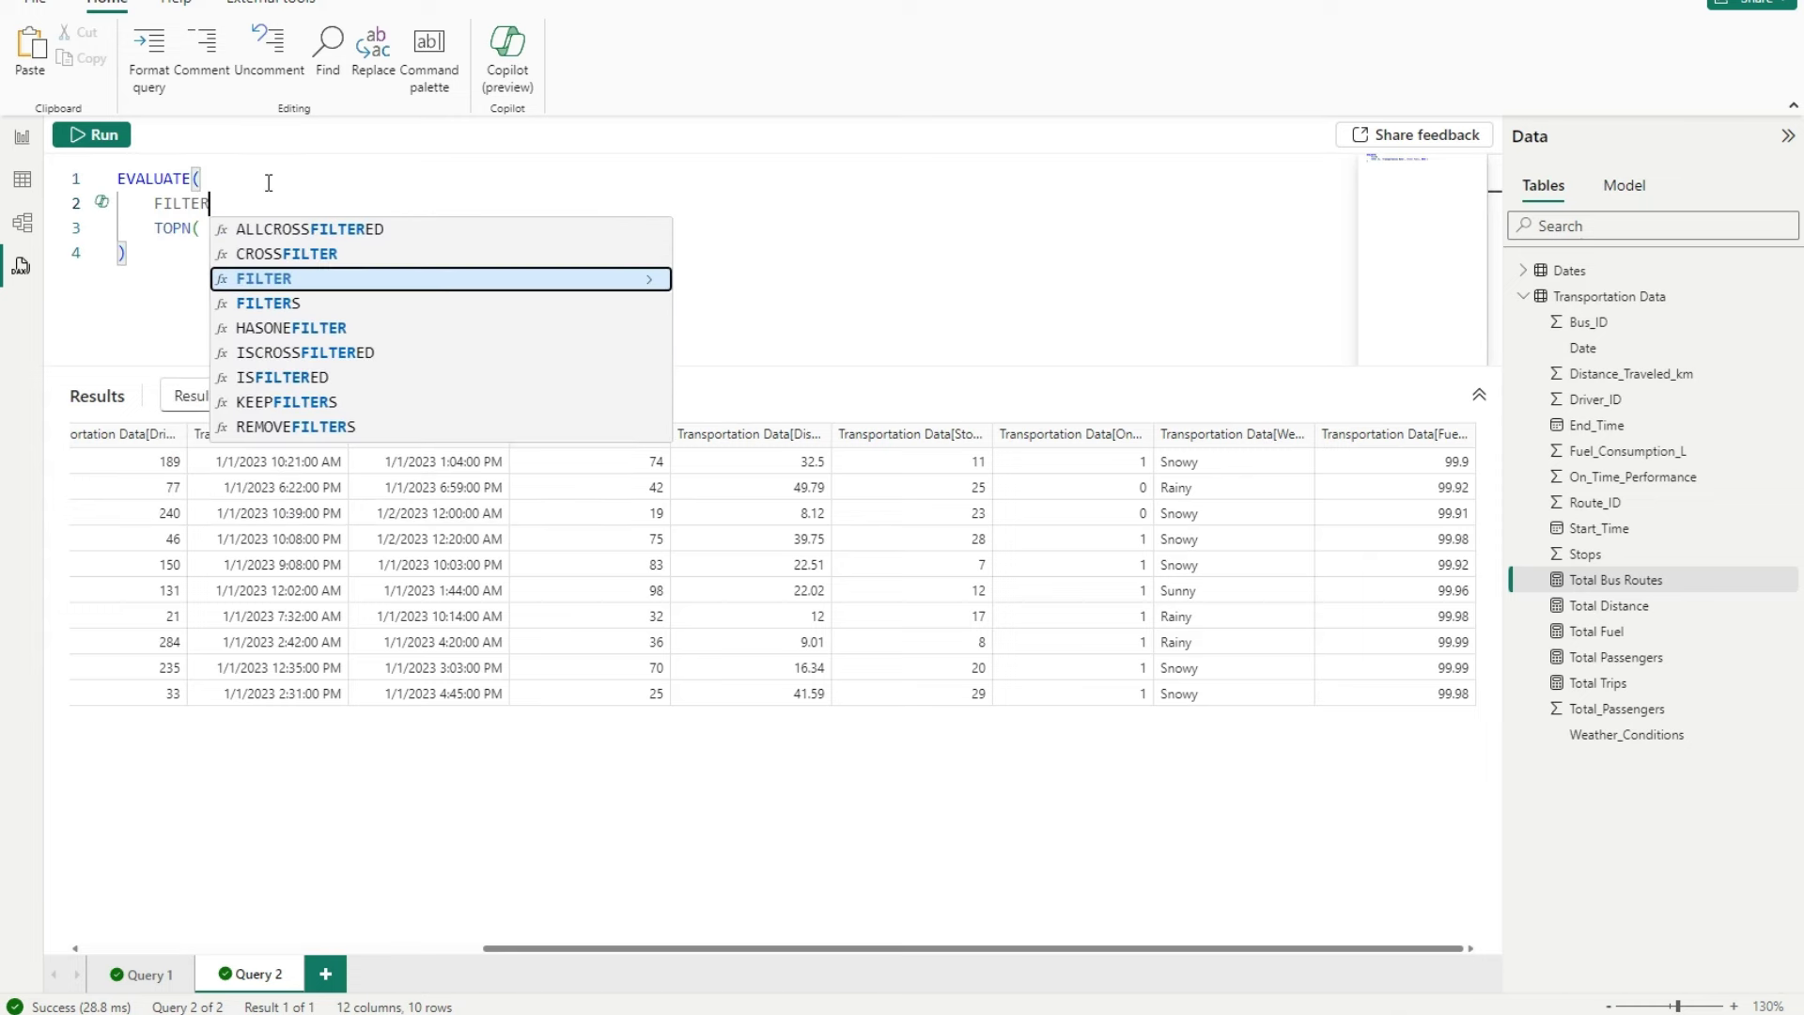
type("(")
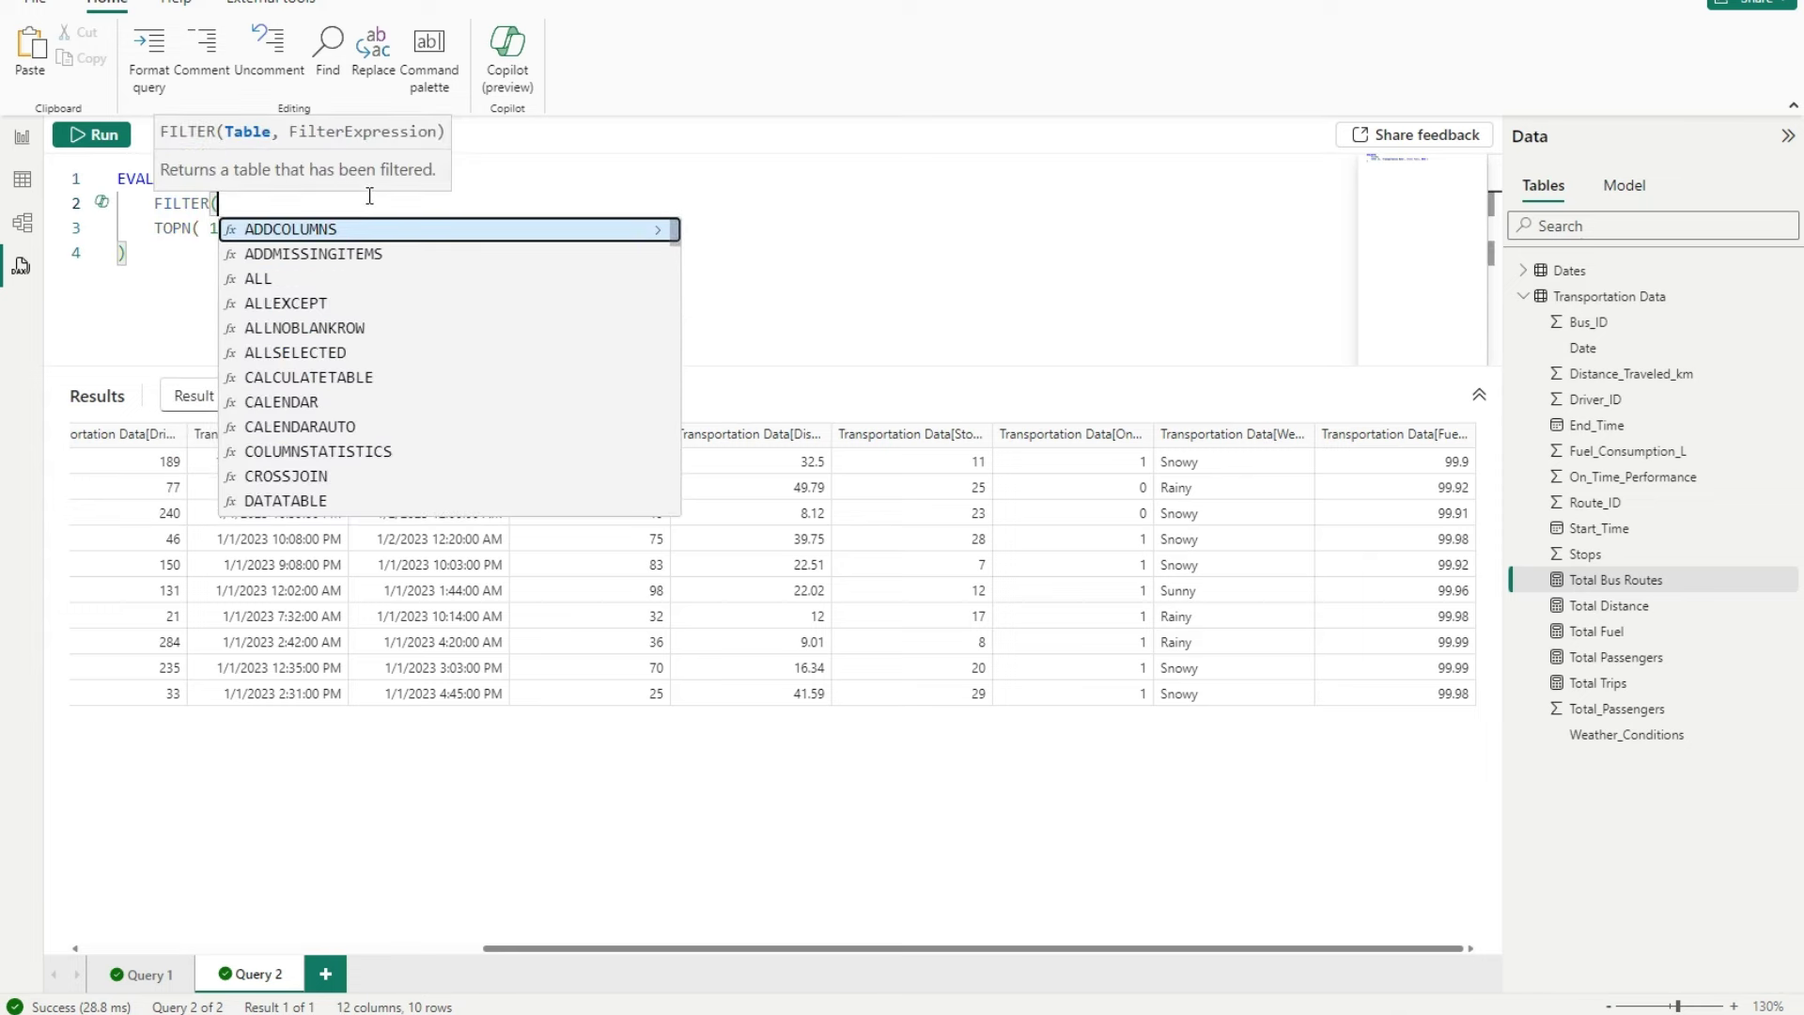
left_click(862, 229)
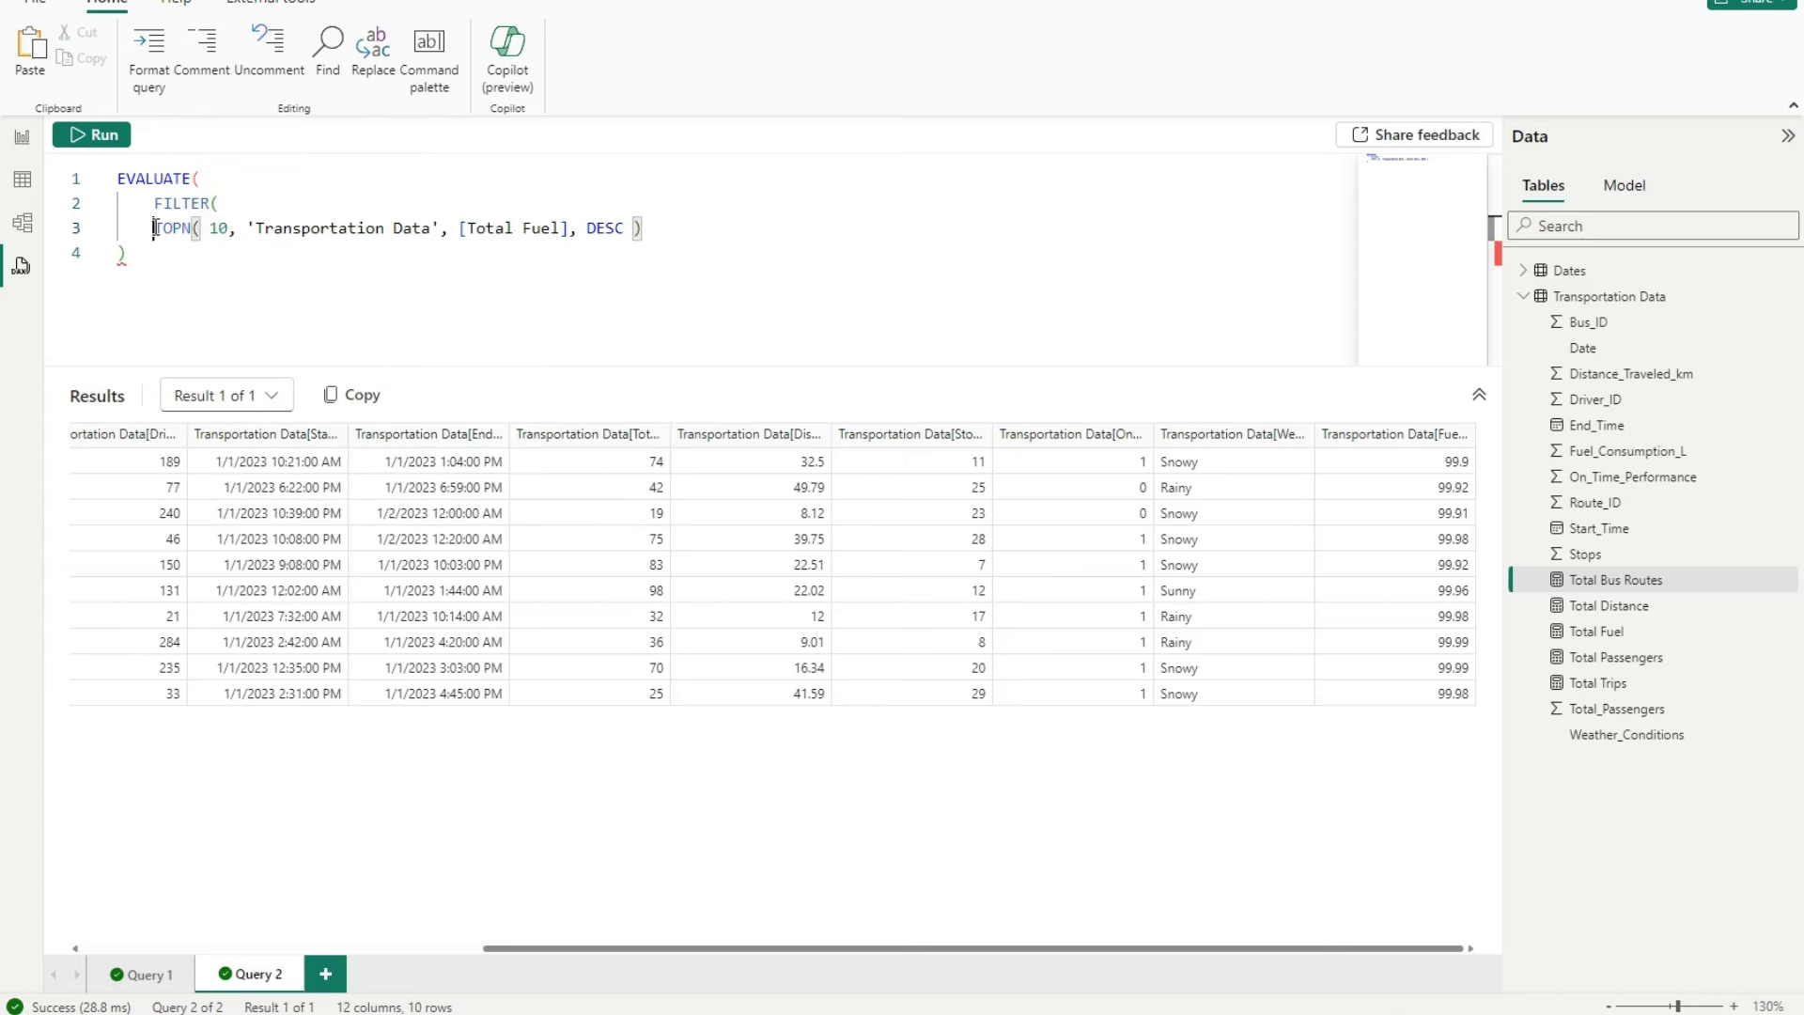
key("Down")
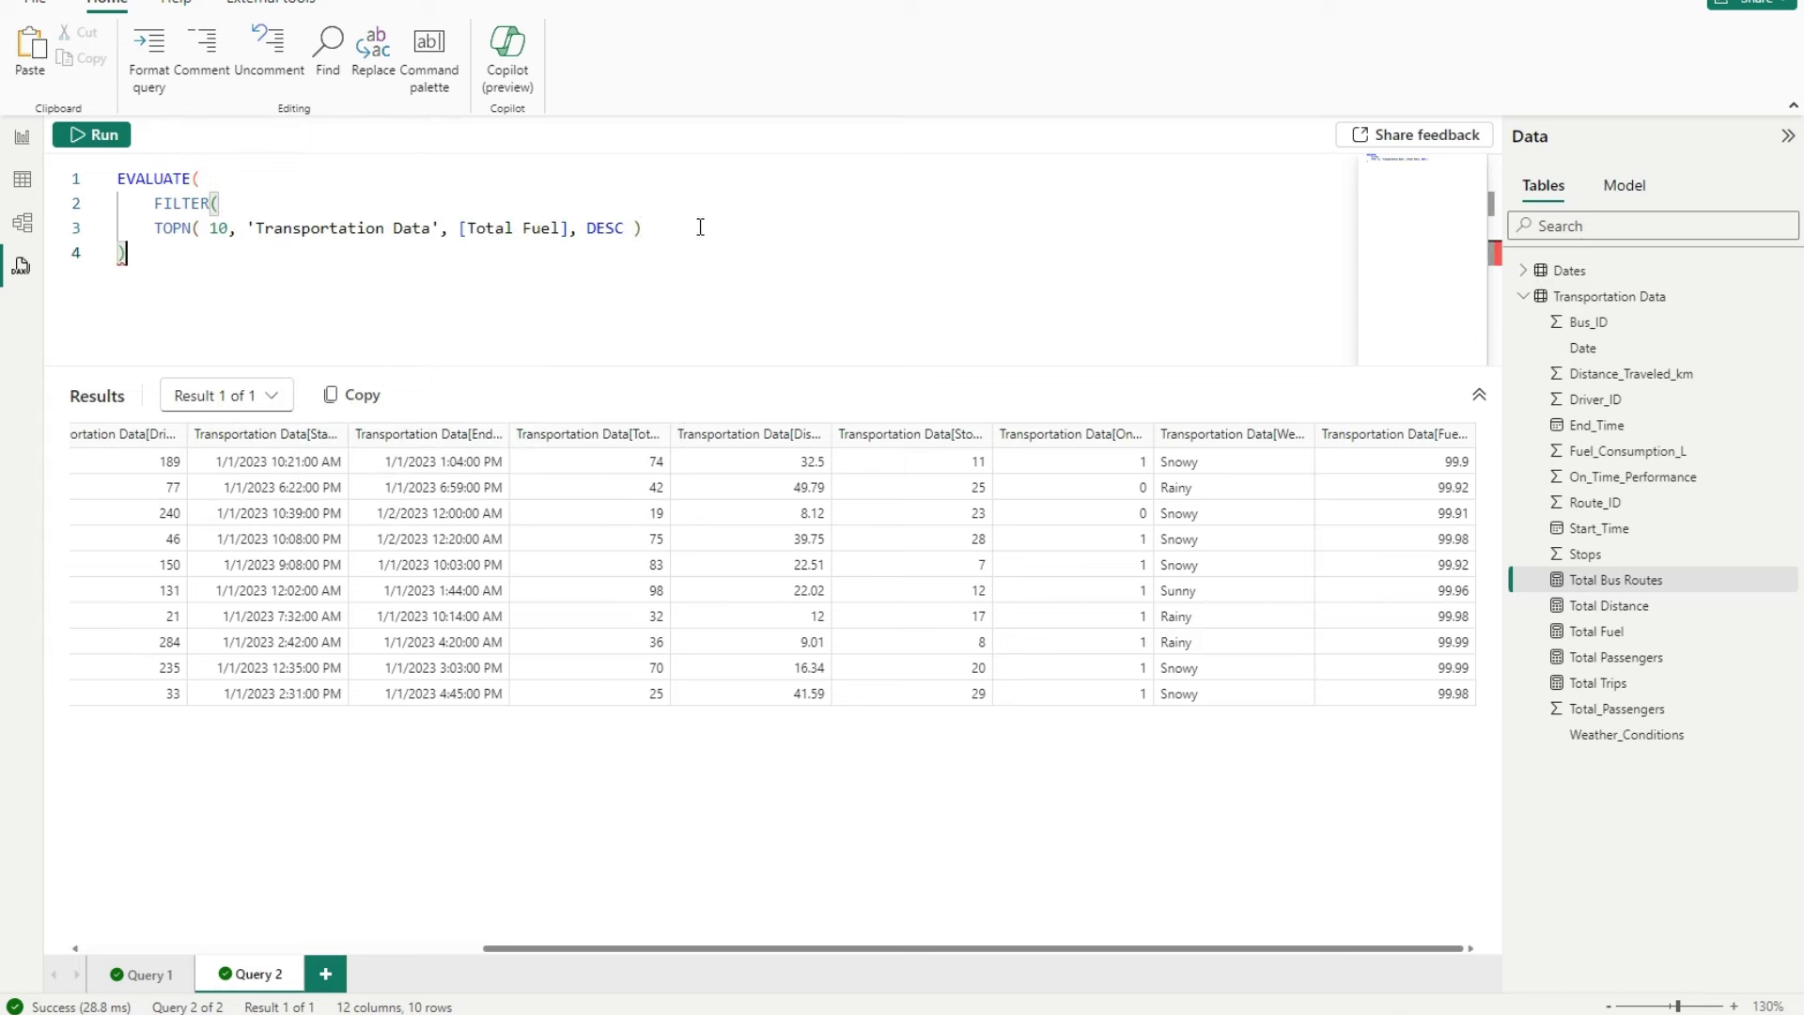
left_click(699, 225)
type(",")
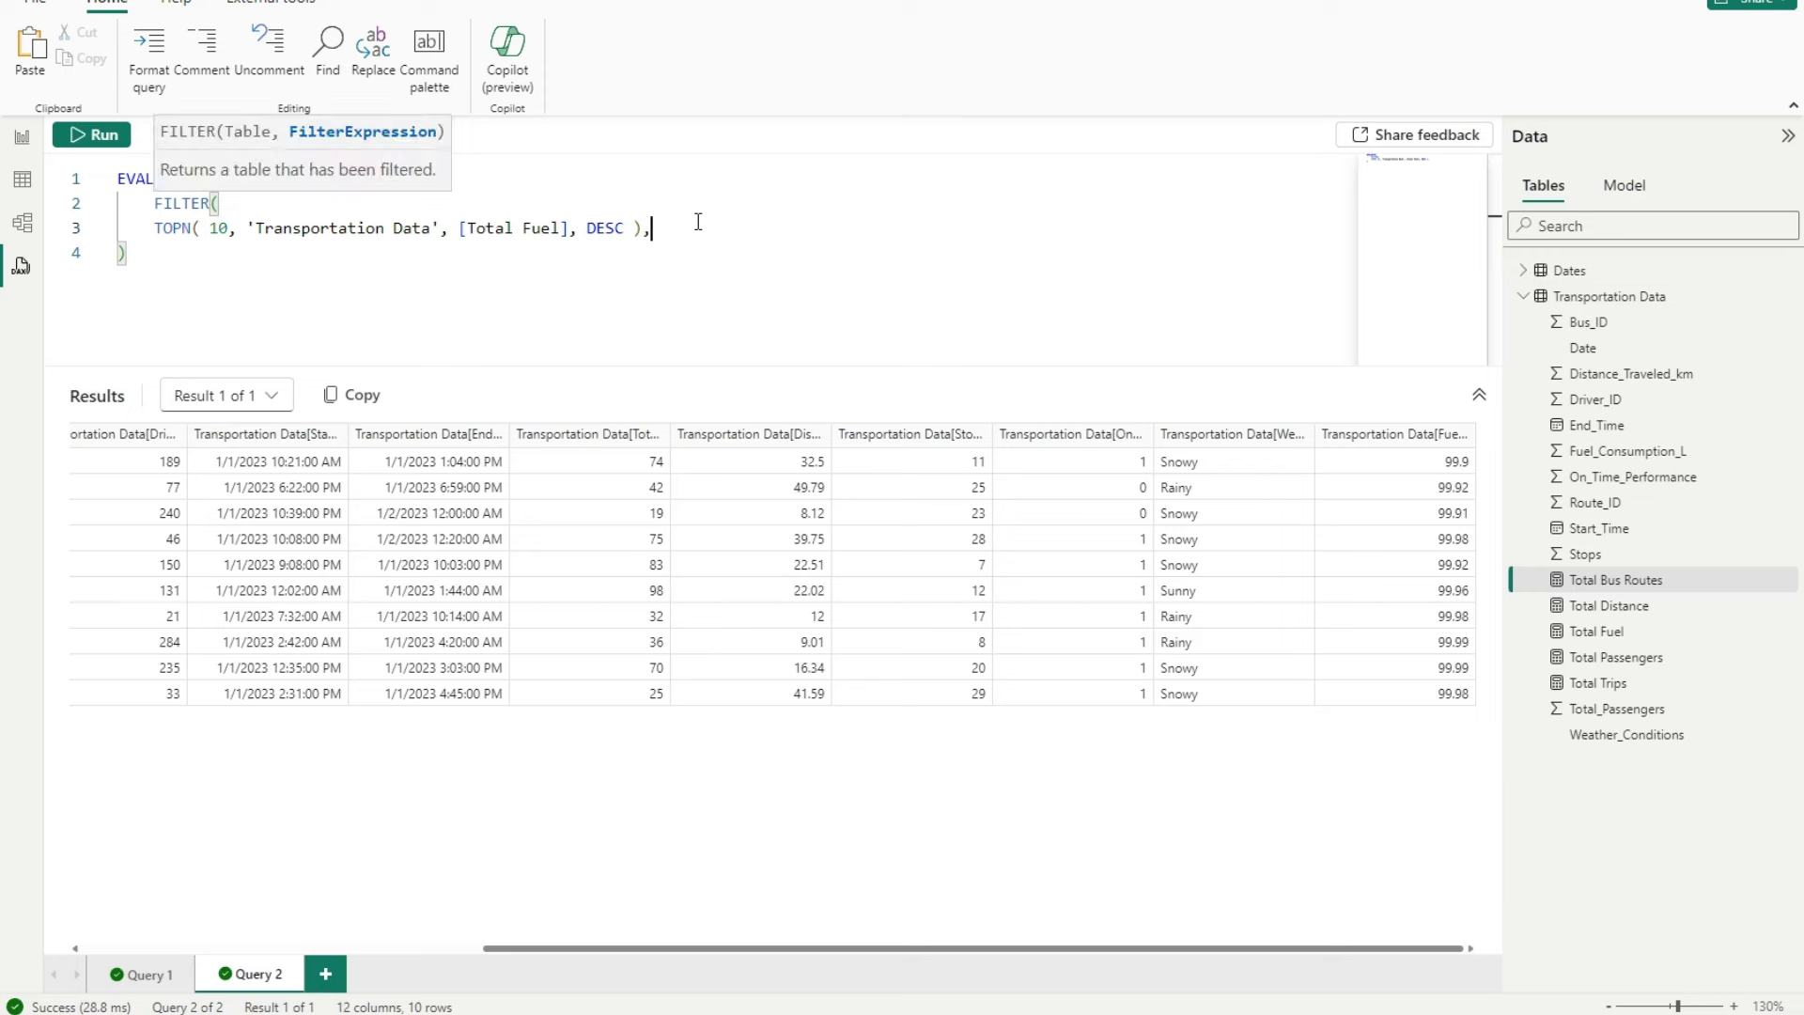
key("Return")
type("wea")
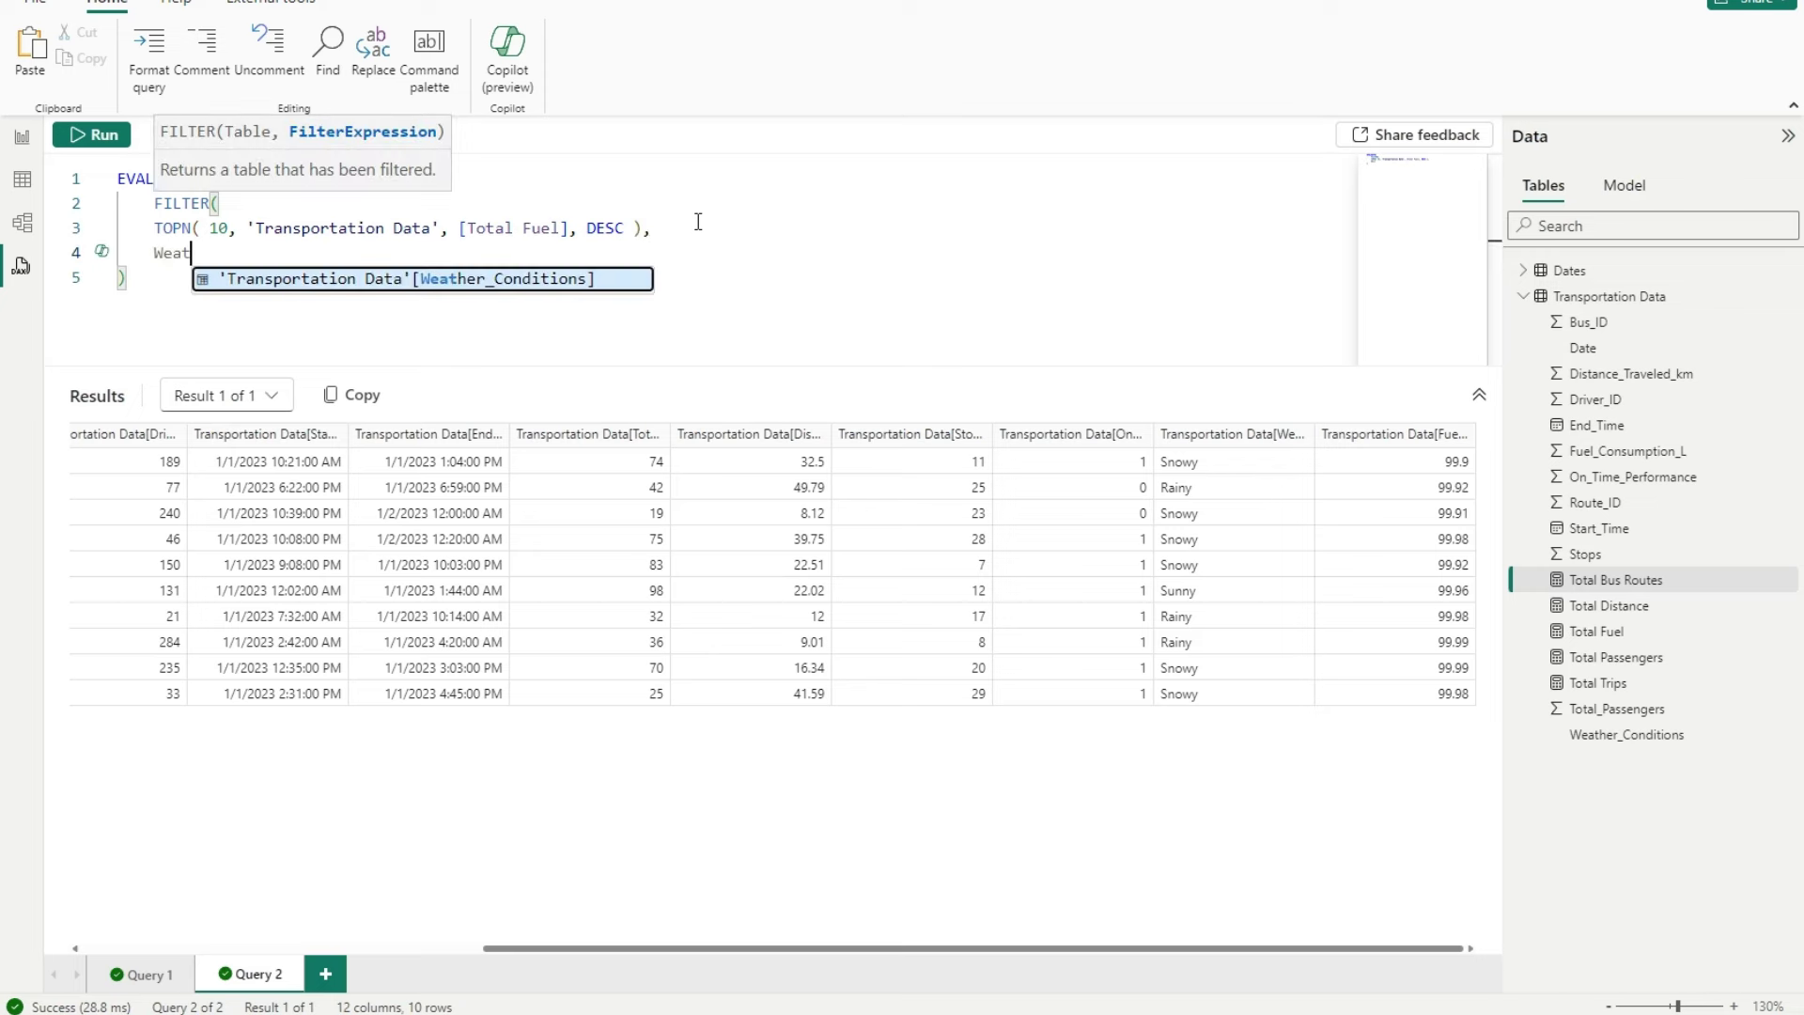
key("Tab")
type("= \"")
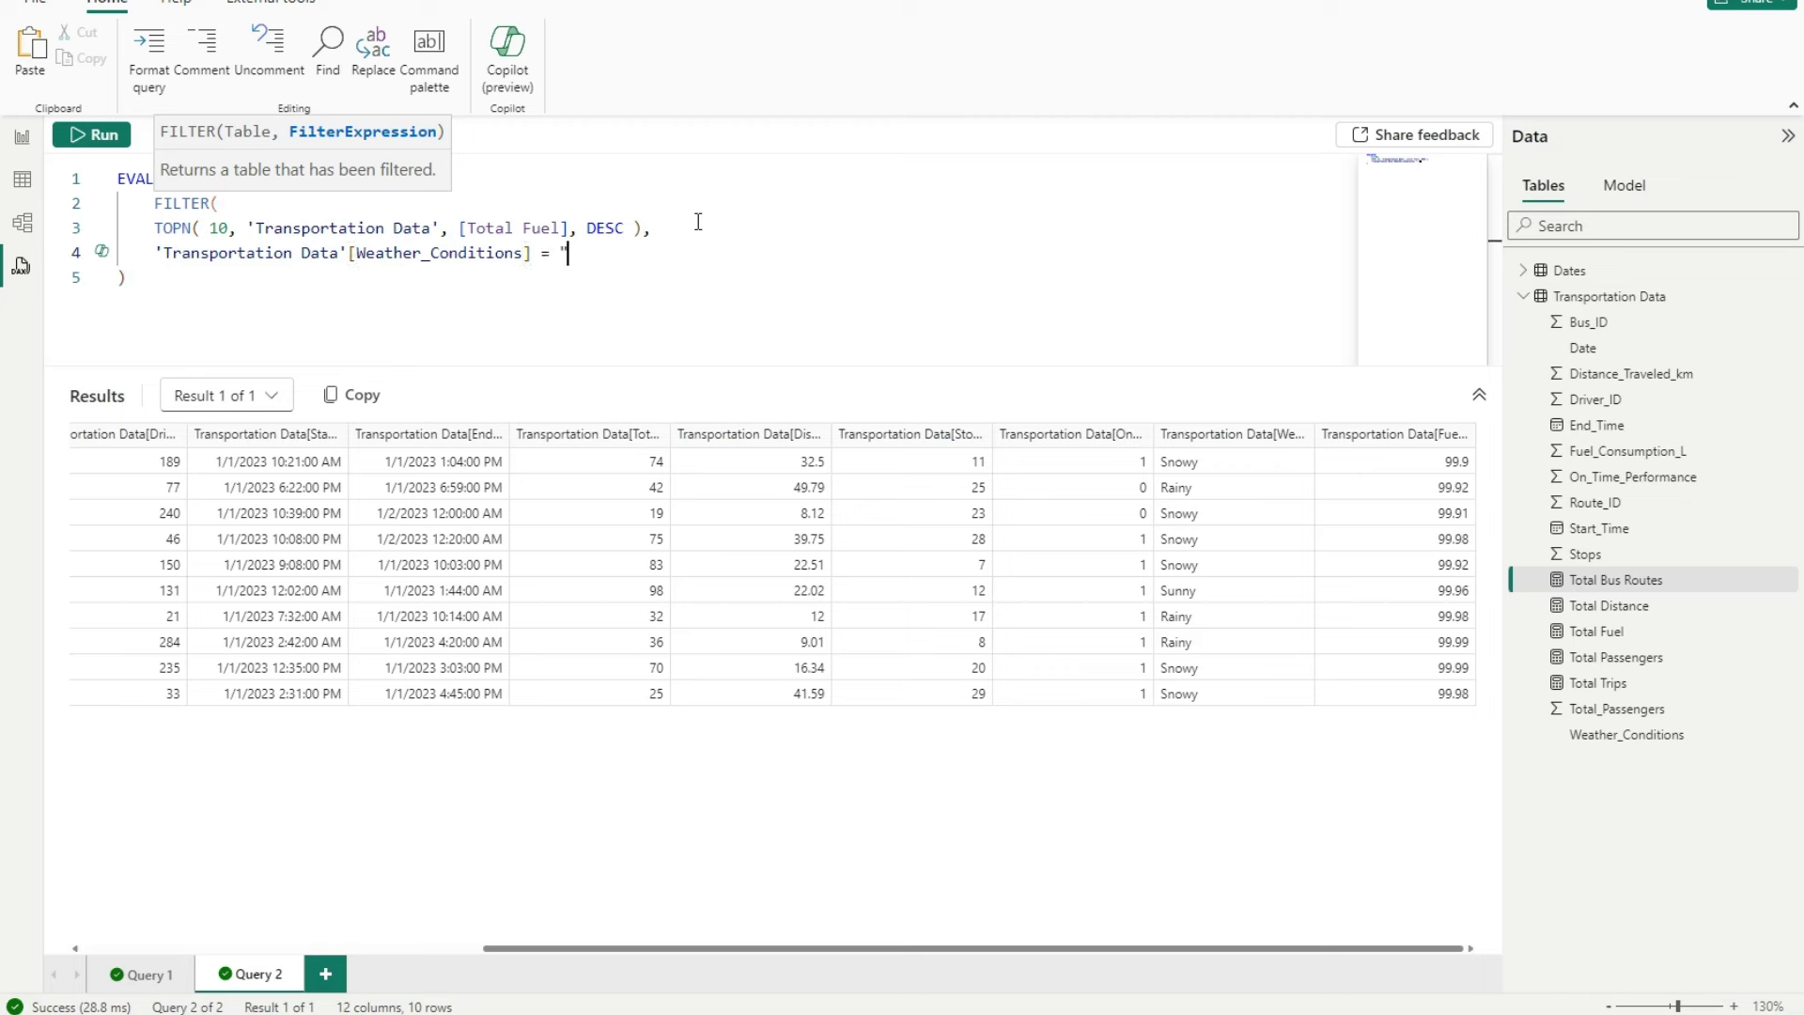
type("Sunny\")")
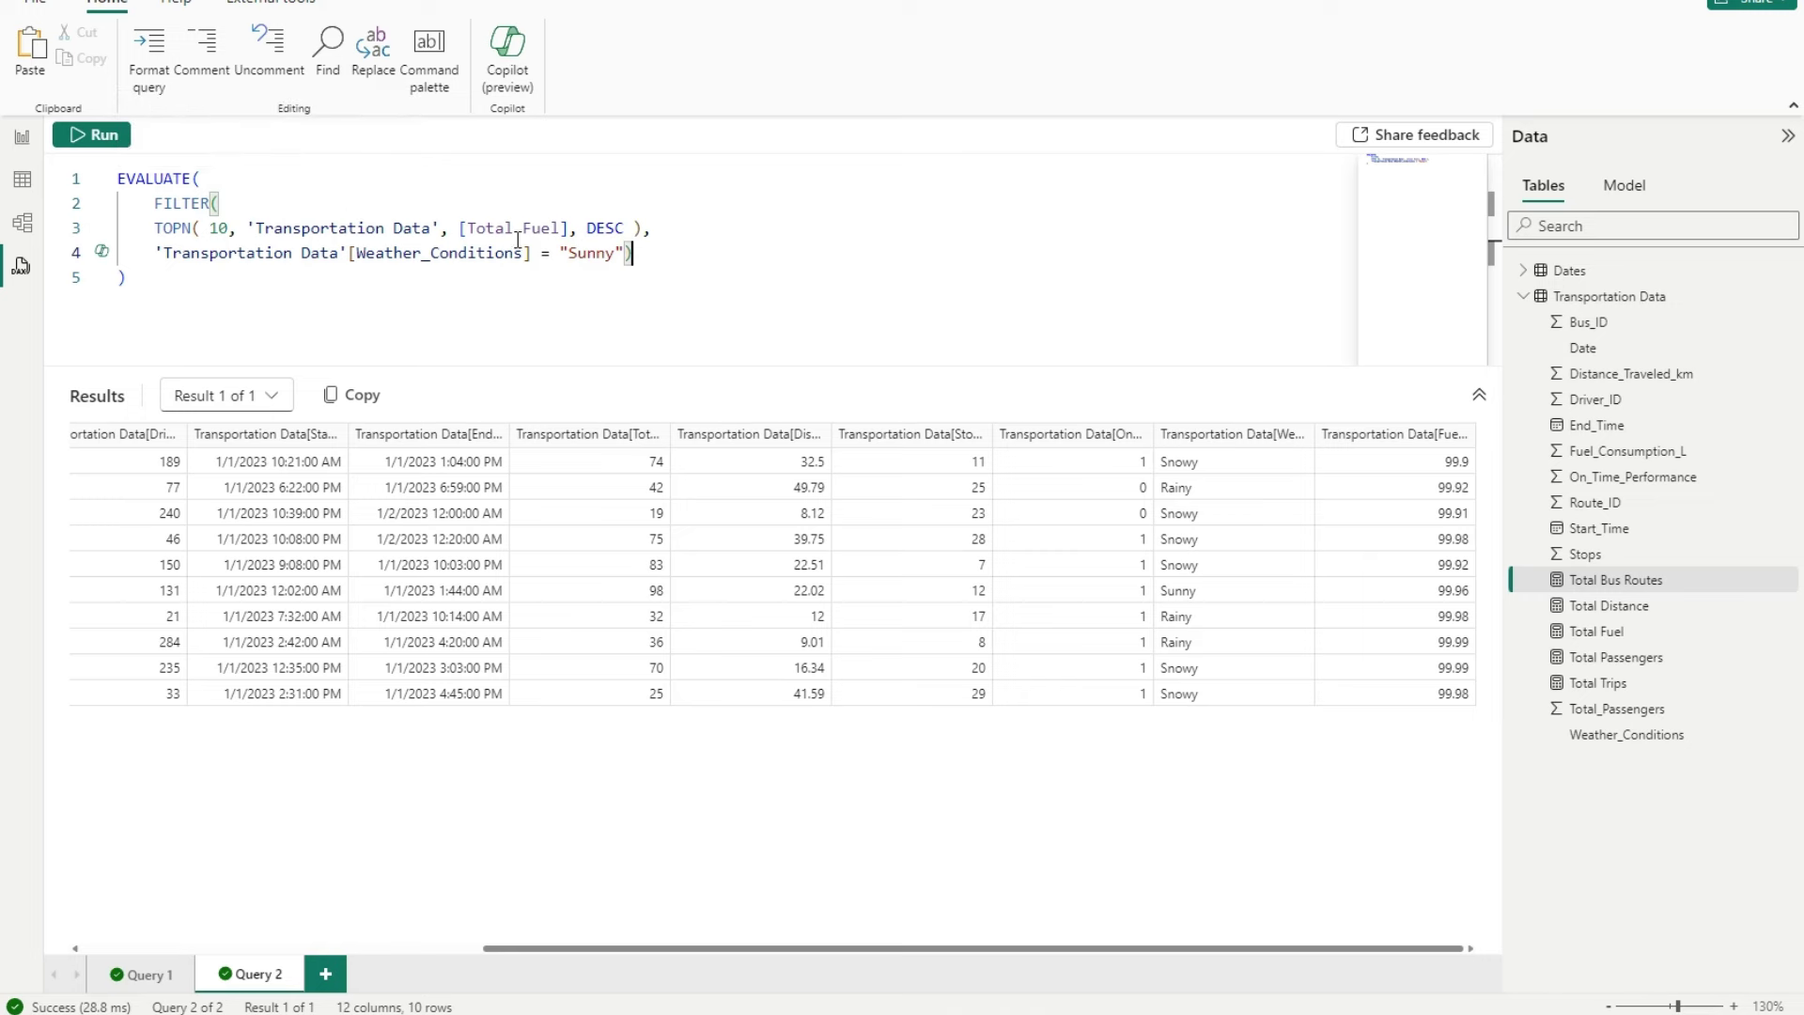
left_click(98, 136)
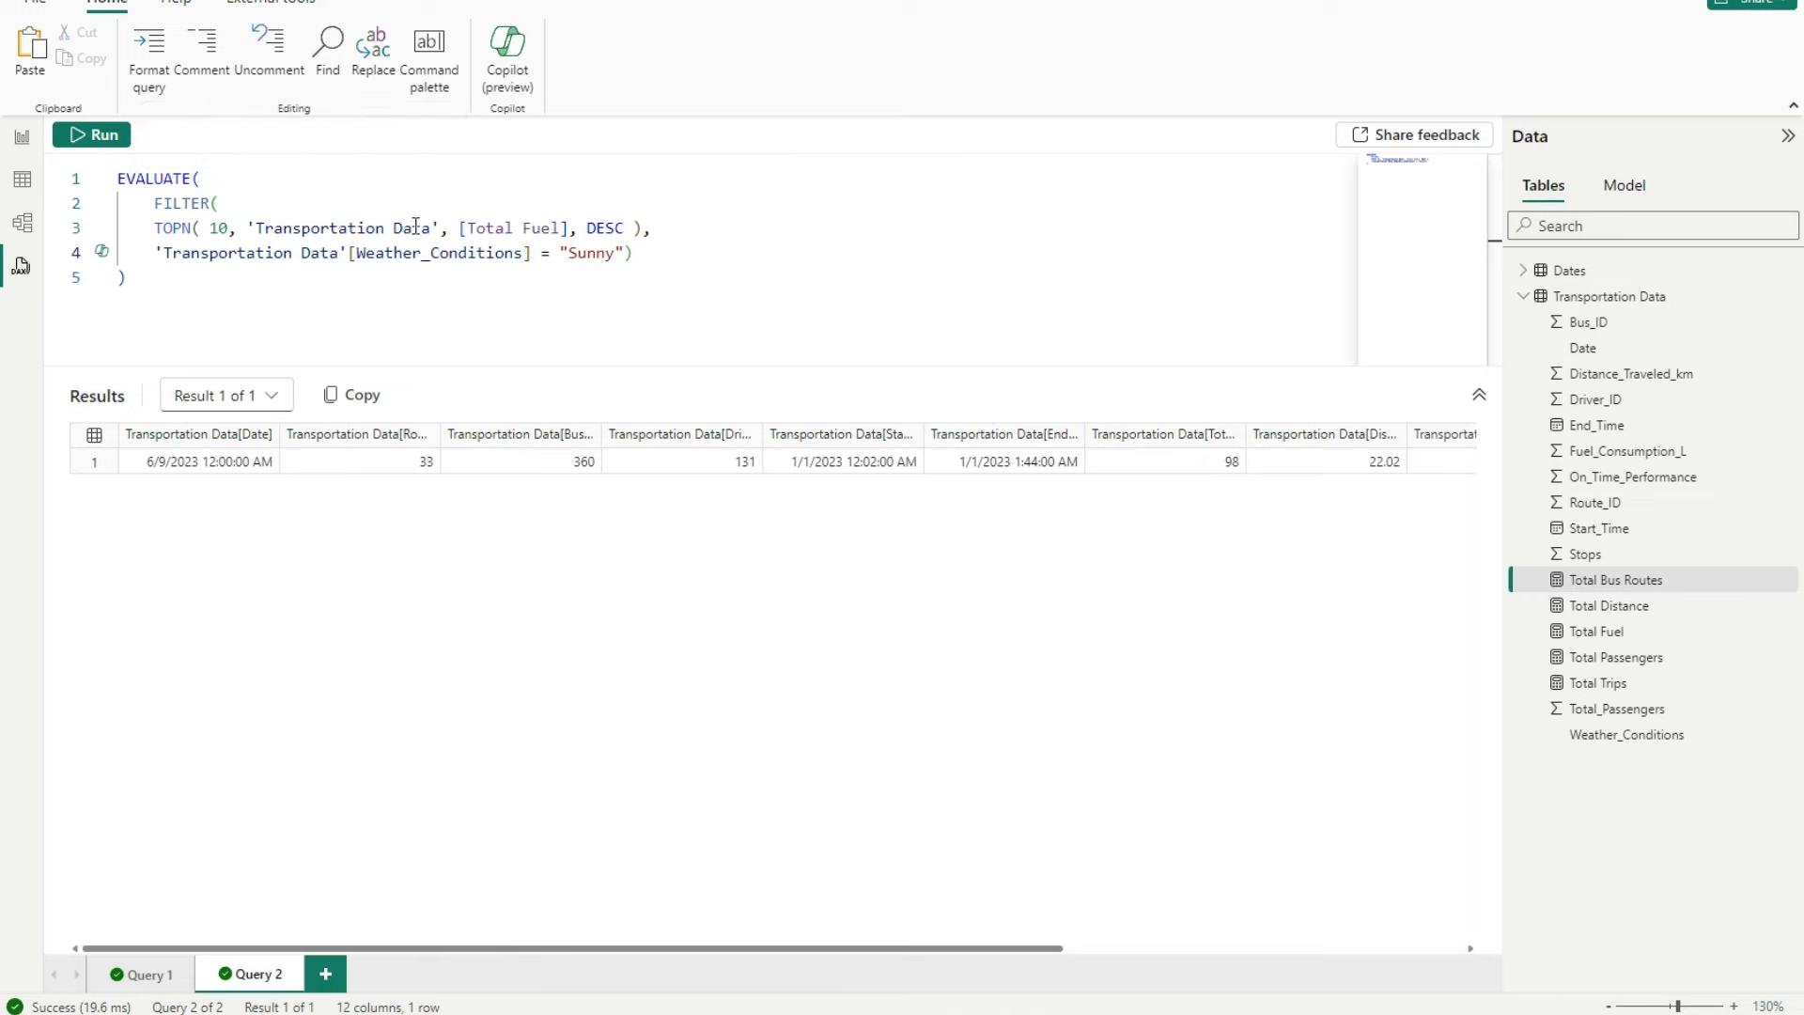
left_click(254, 227)
type("ALL(")
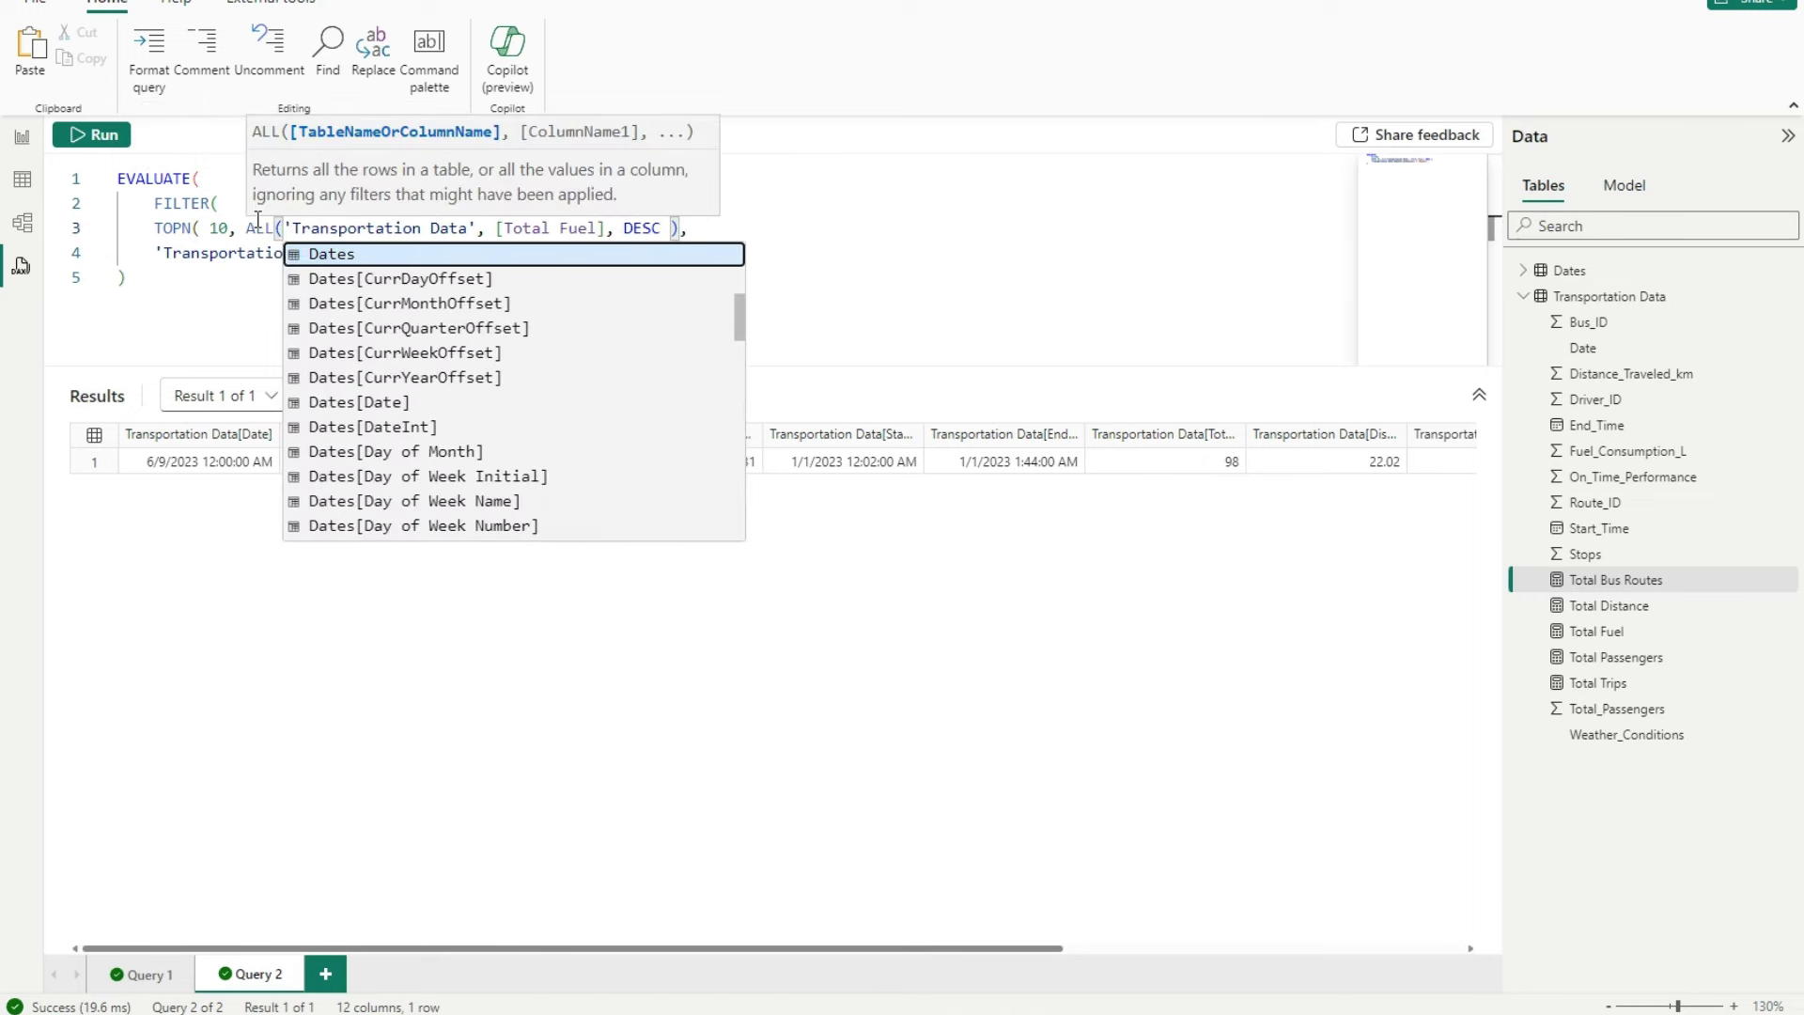
left_click(482, 228)
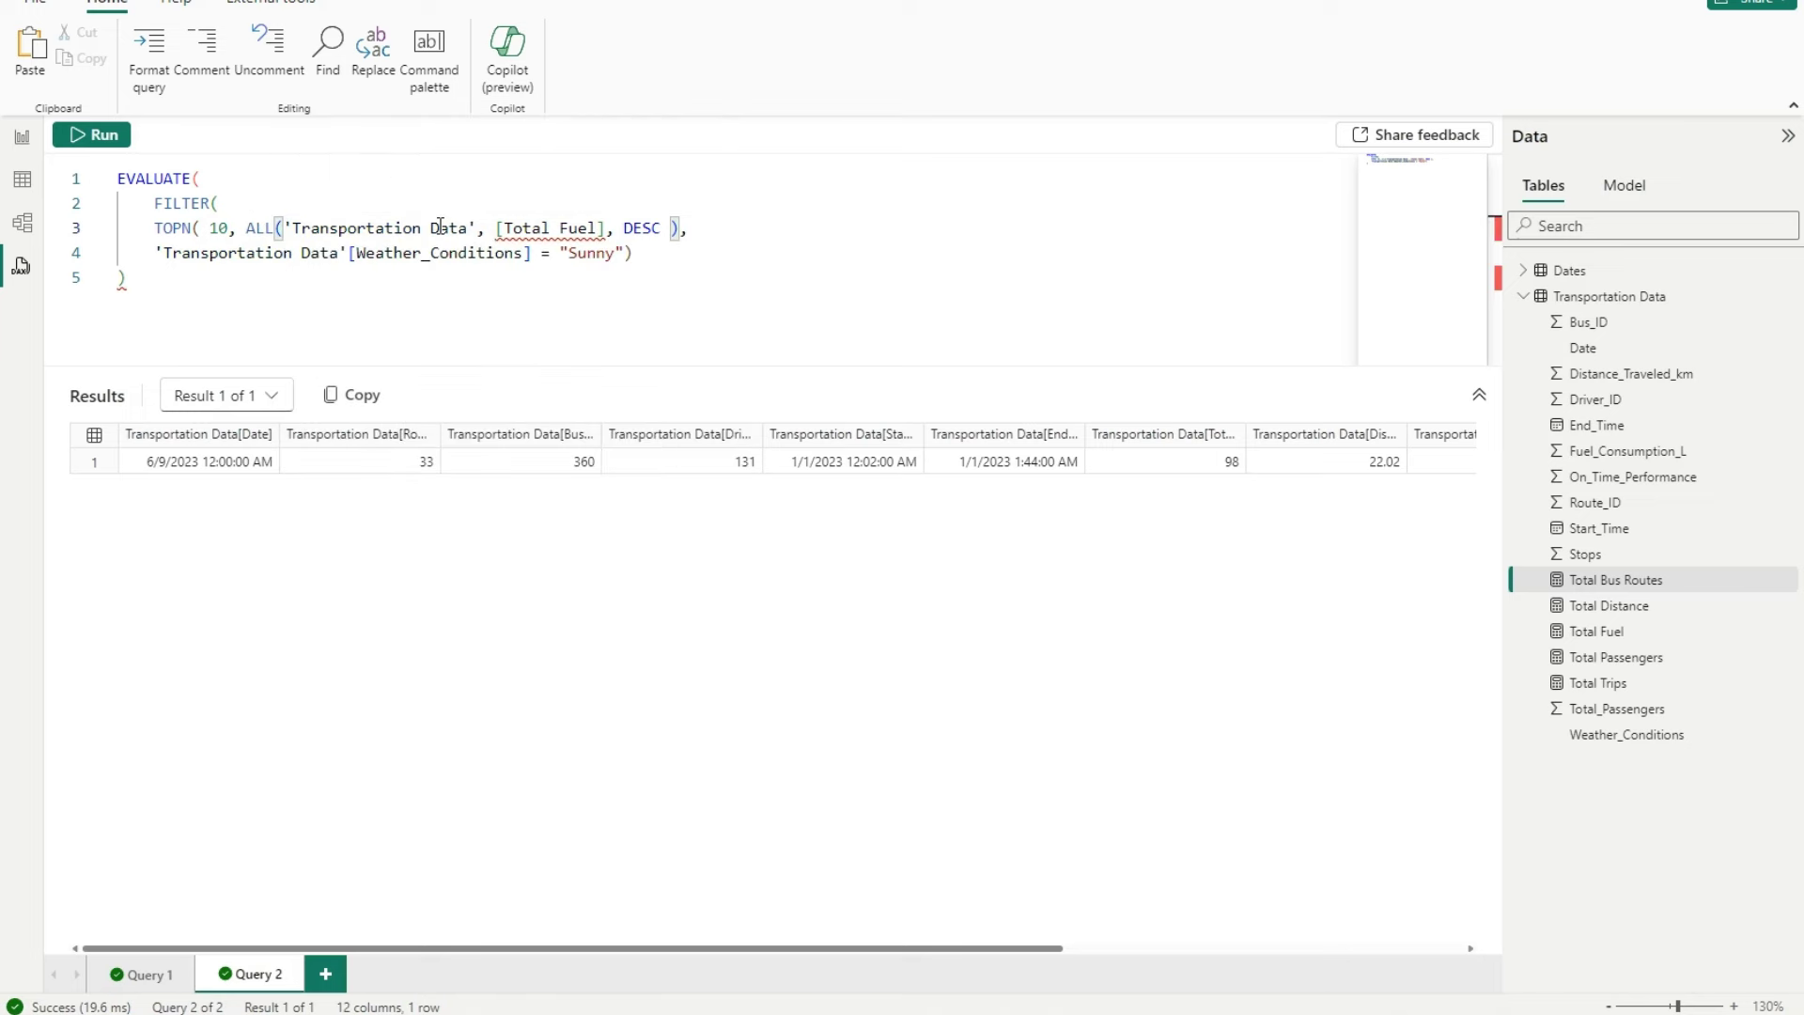
type(")")
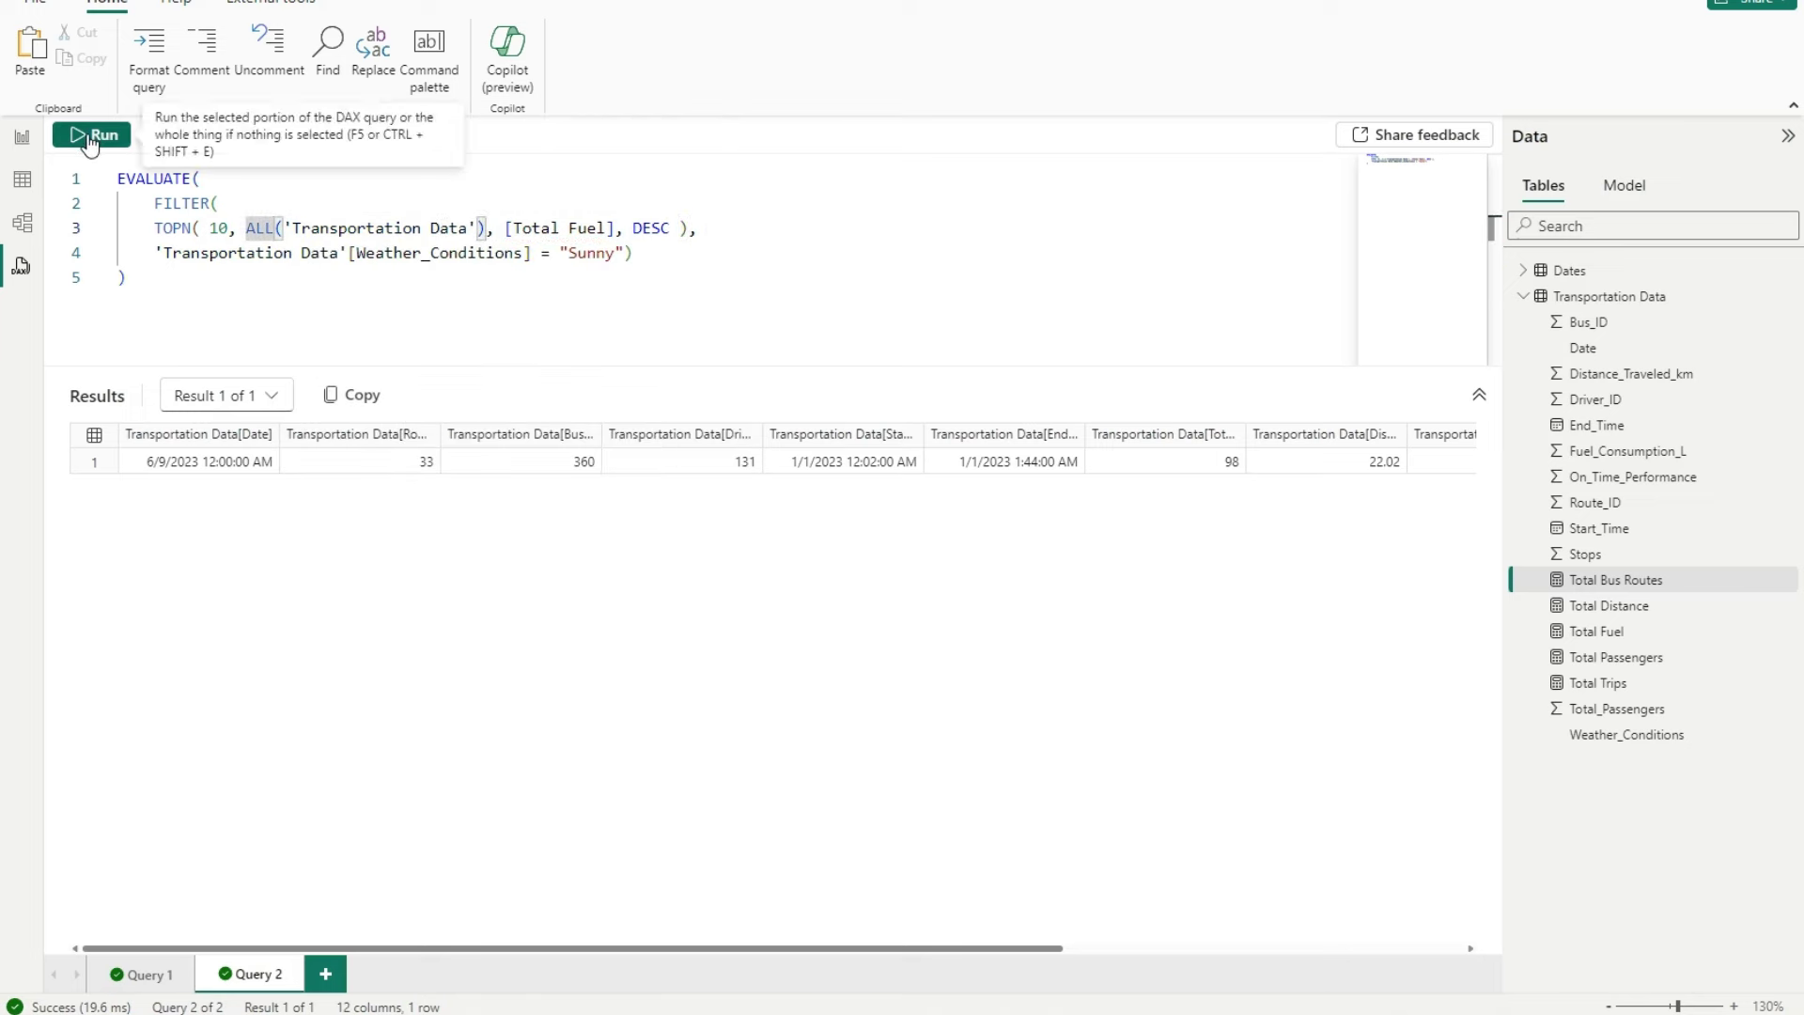
left_click(89, 137)
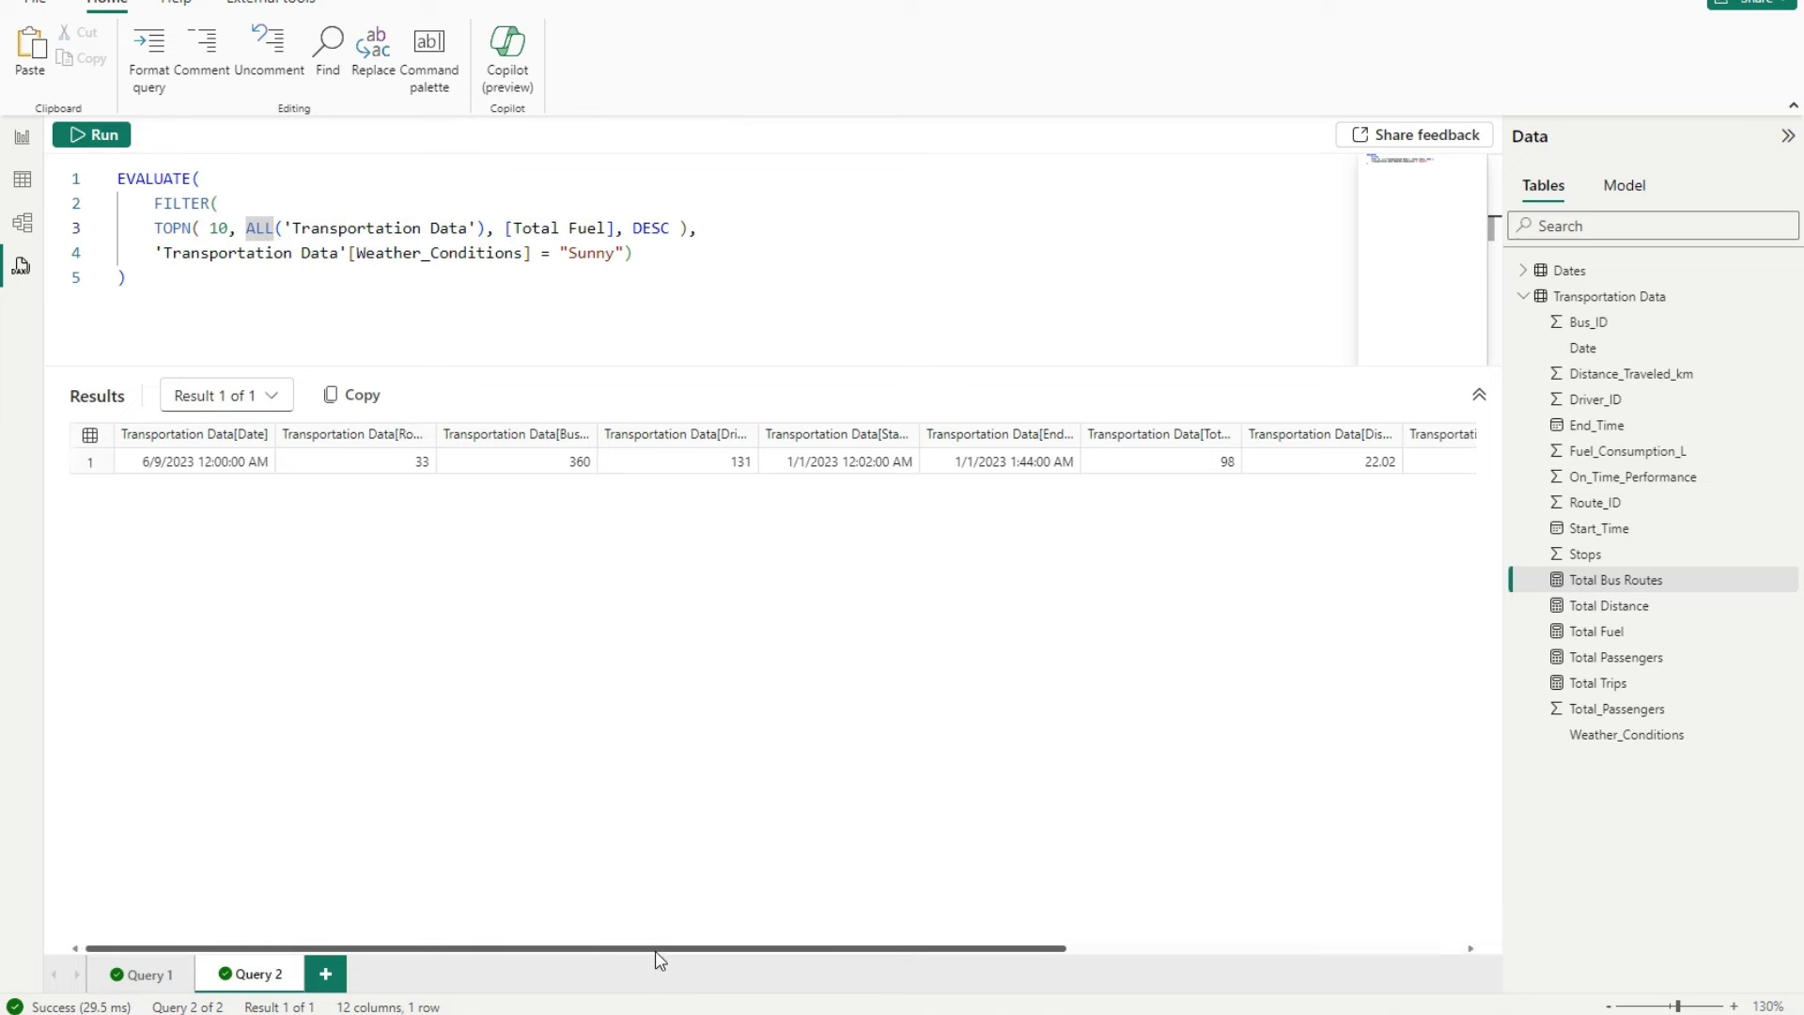
left_click_drag(657, 949, 569, 1005)
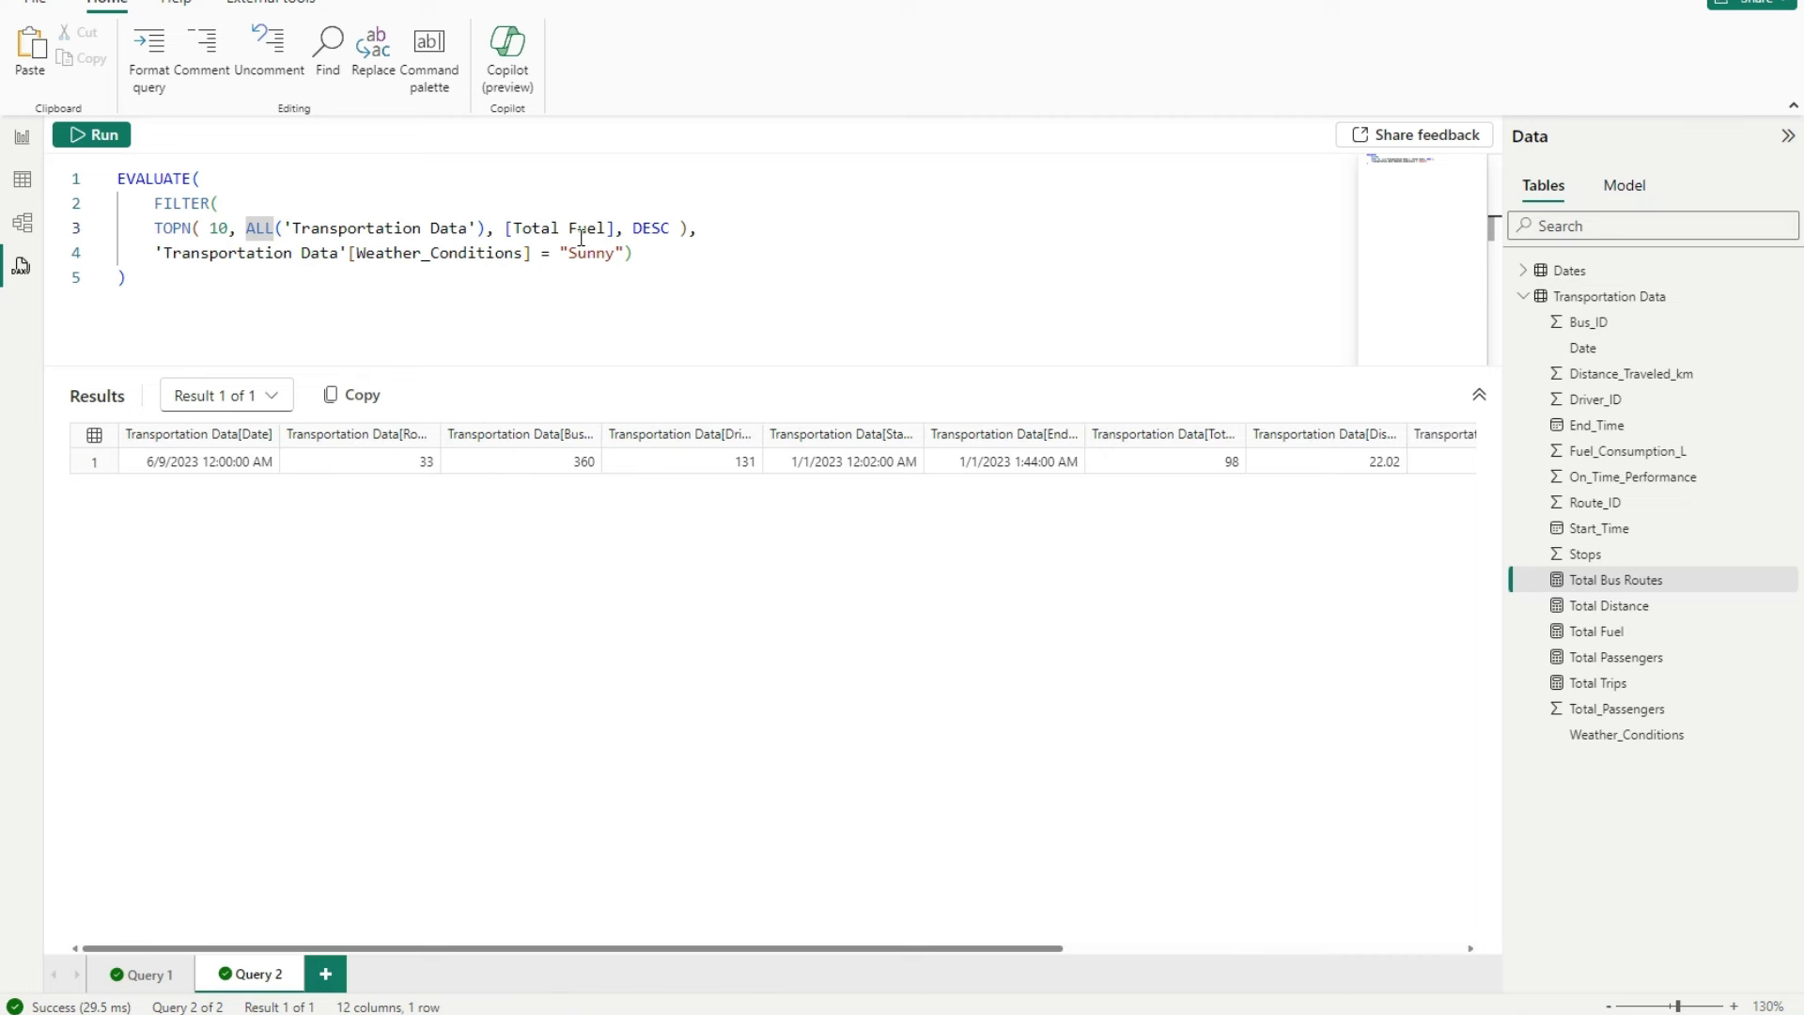
left_click_drag(284, 227, 244, 231)
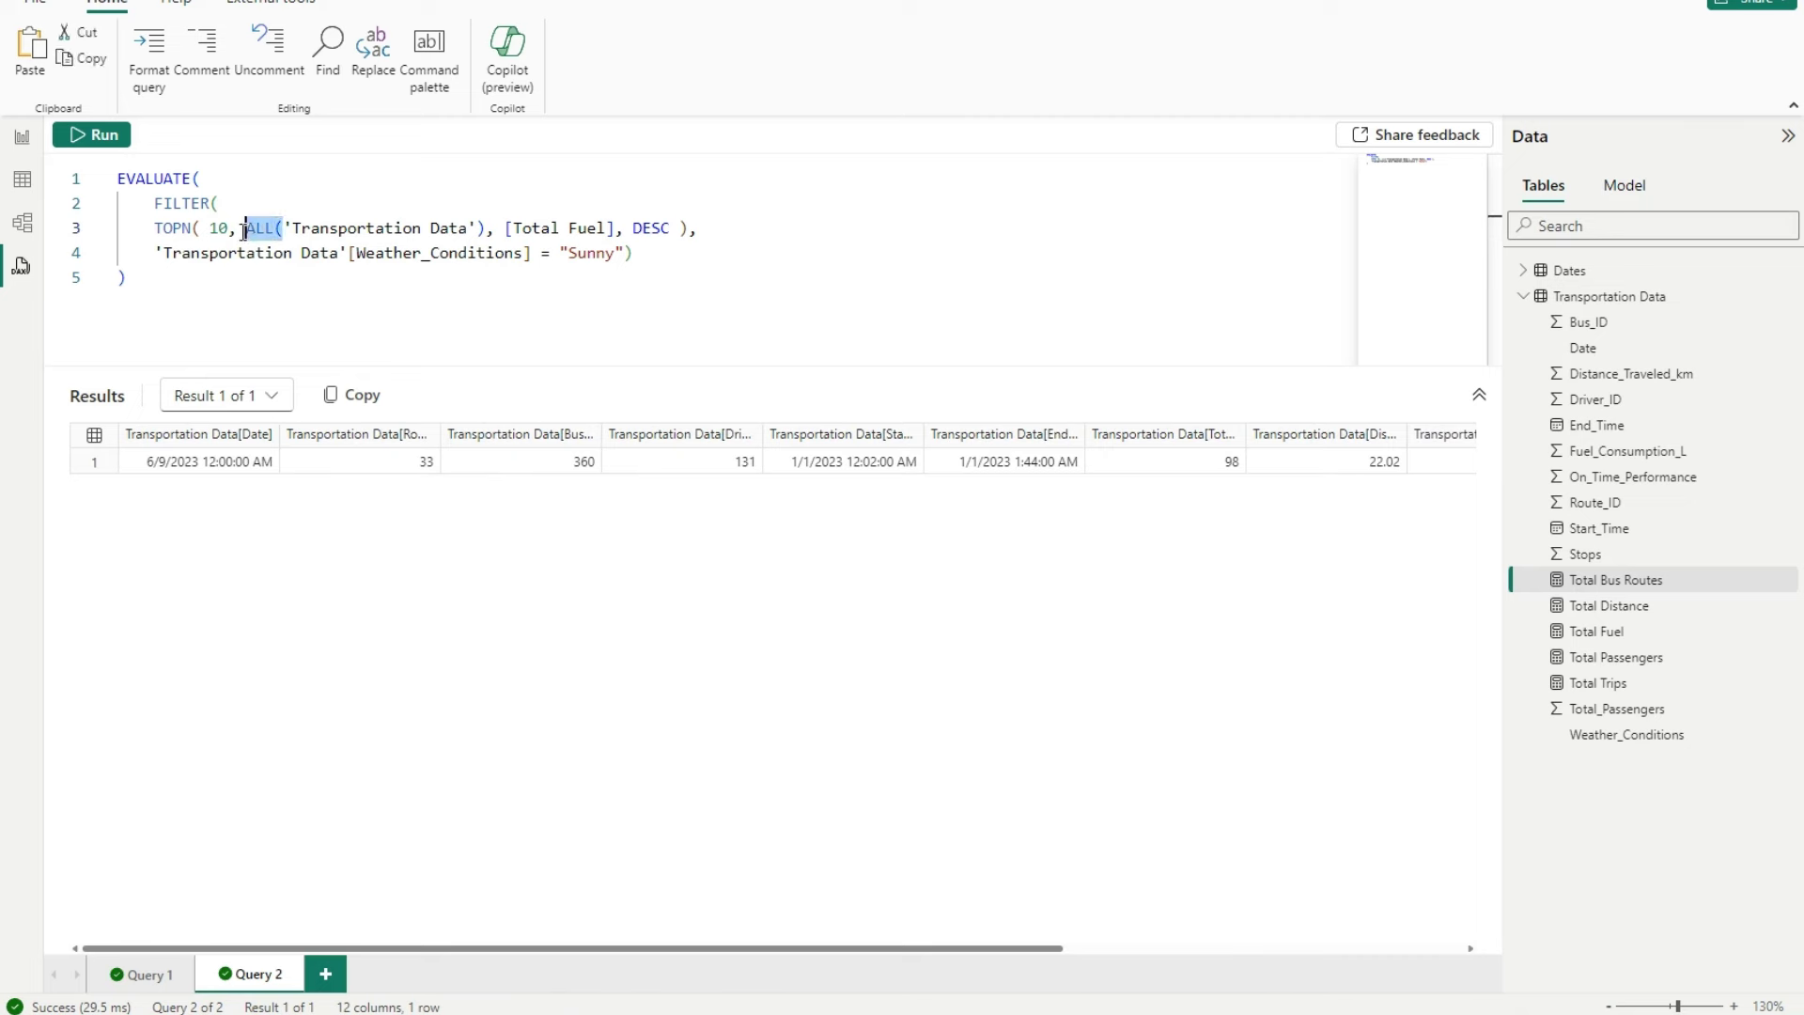
key("BackSpace")
key("Escape")
key("Delete")
left_click(706, 247)
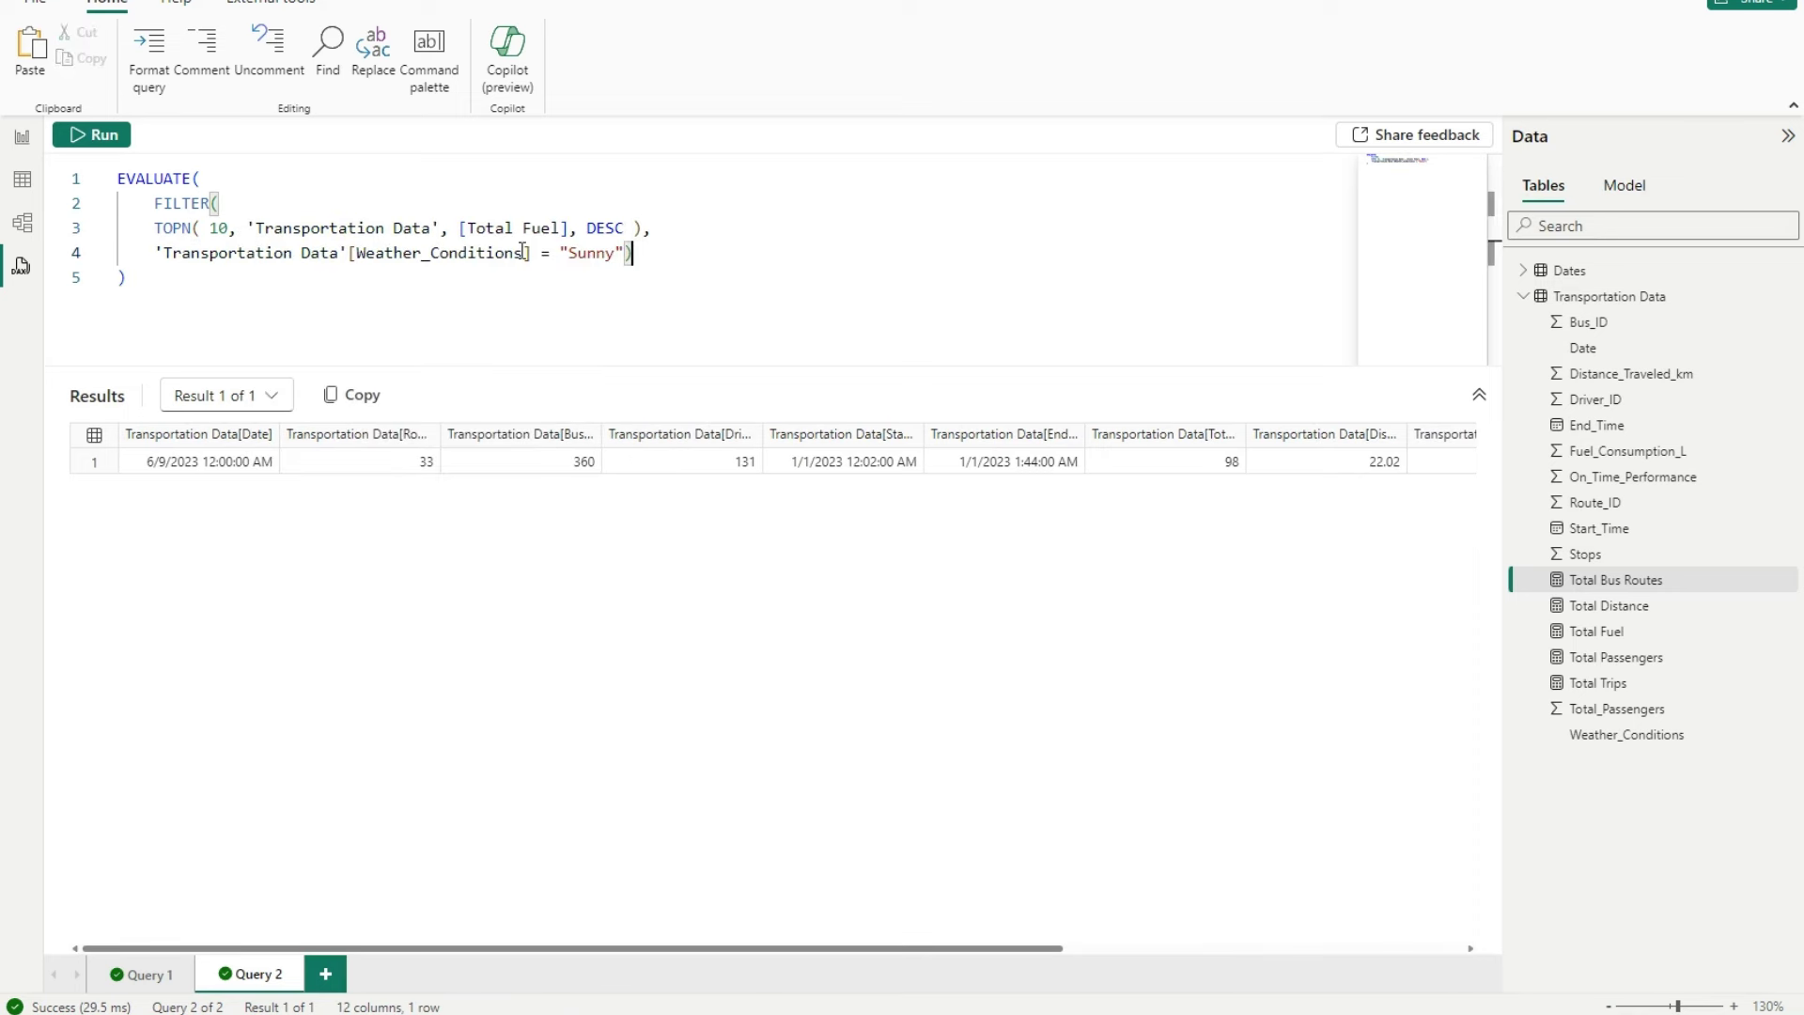
left_click(460, 228)
mouse_move(462, 228)
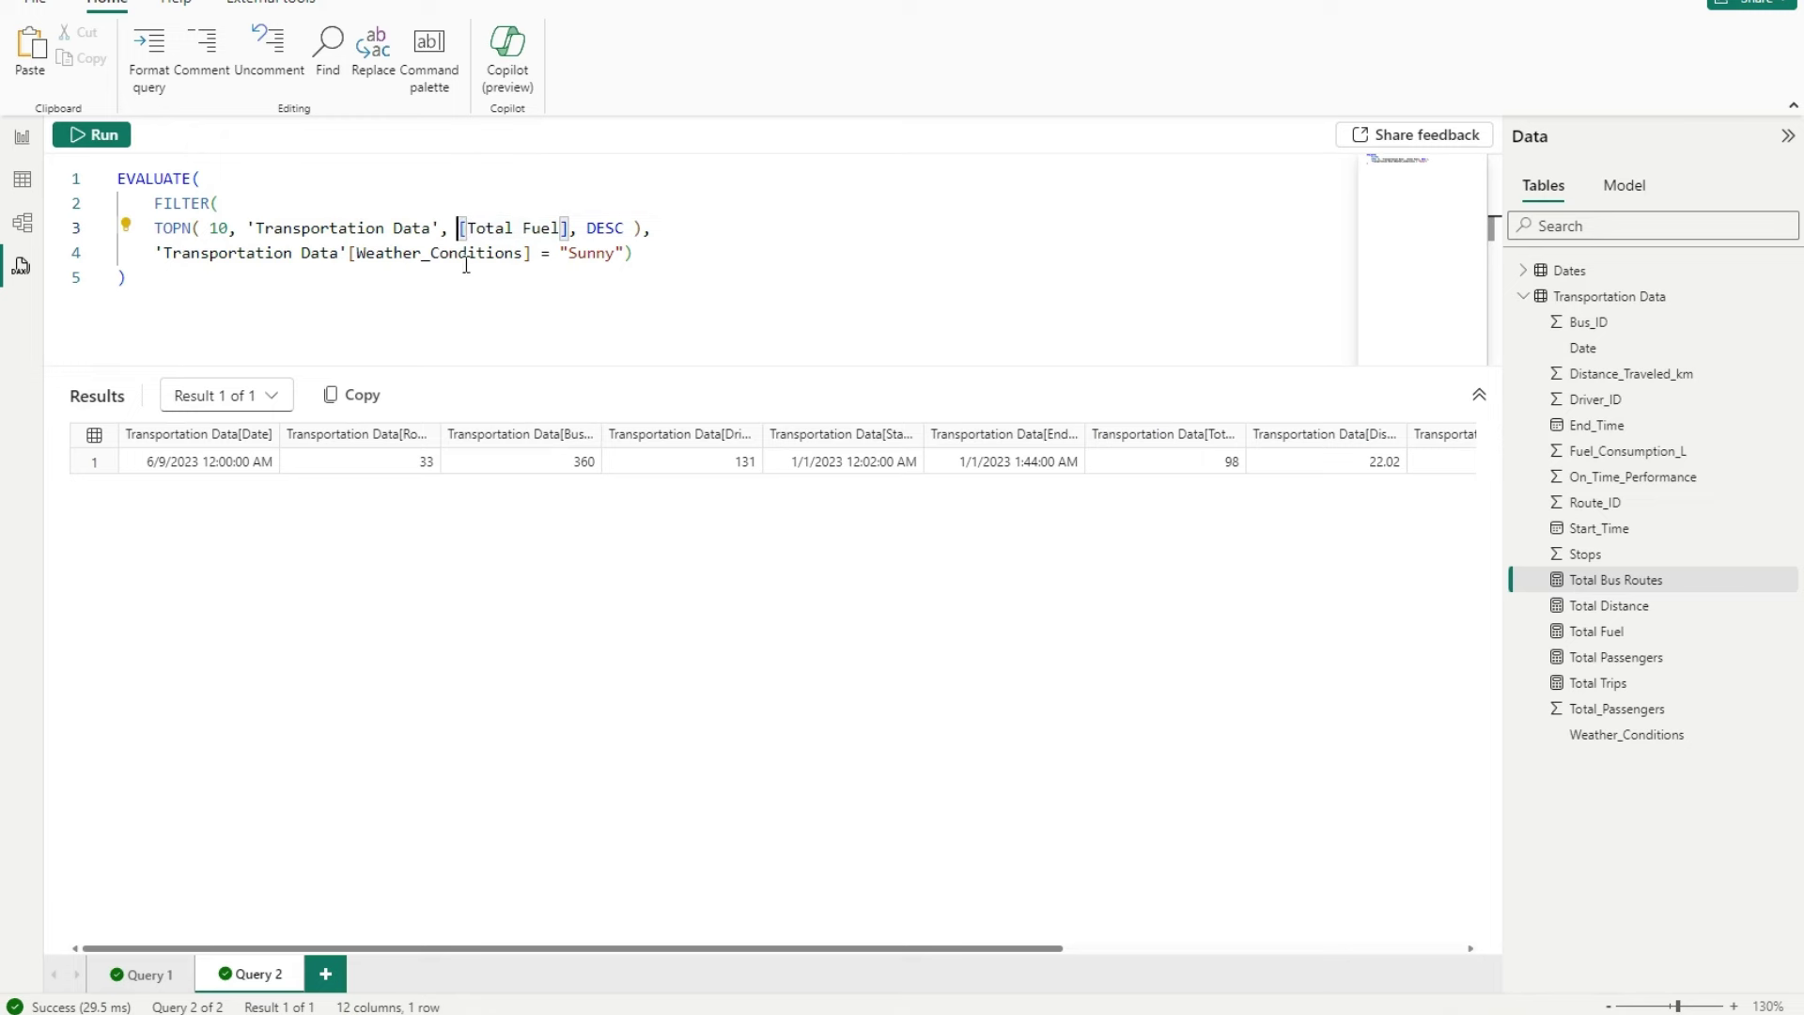
- Insert DEFINE MEASURE for [Total Fuel] via the quick action, then select the table and Sunny filter expressions
left_click(127, 226)
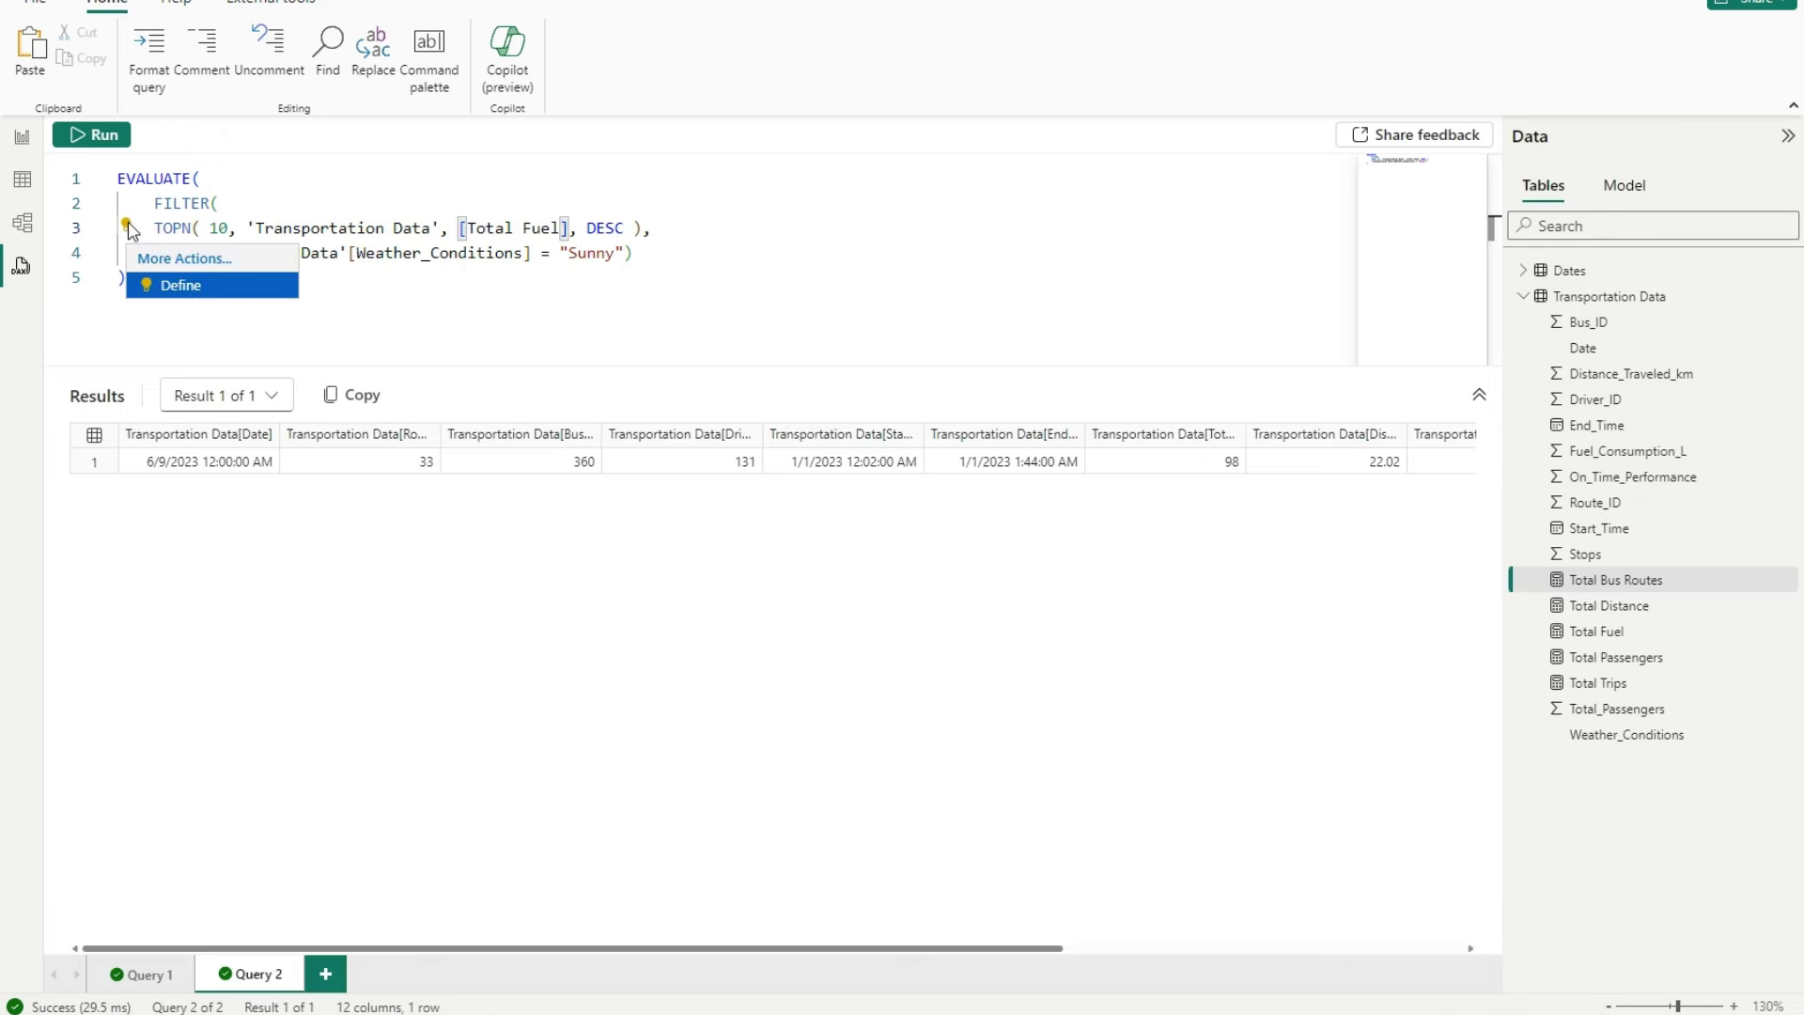
left_click(166, 286)
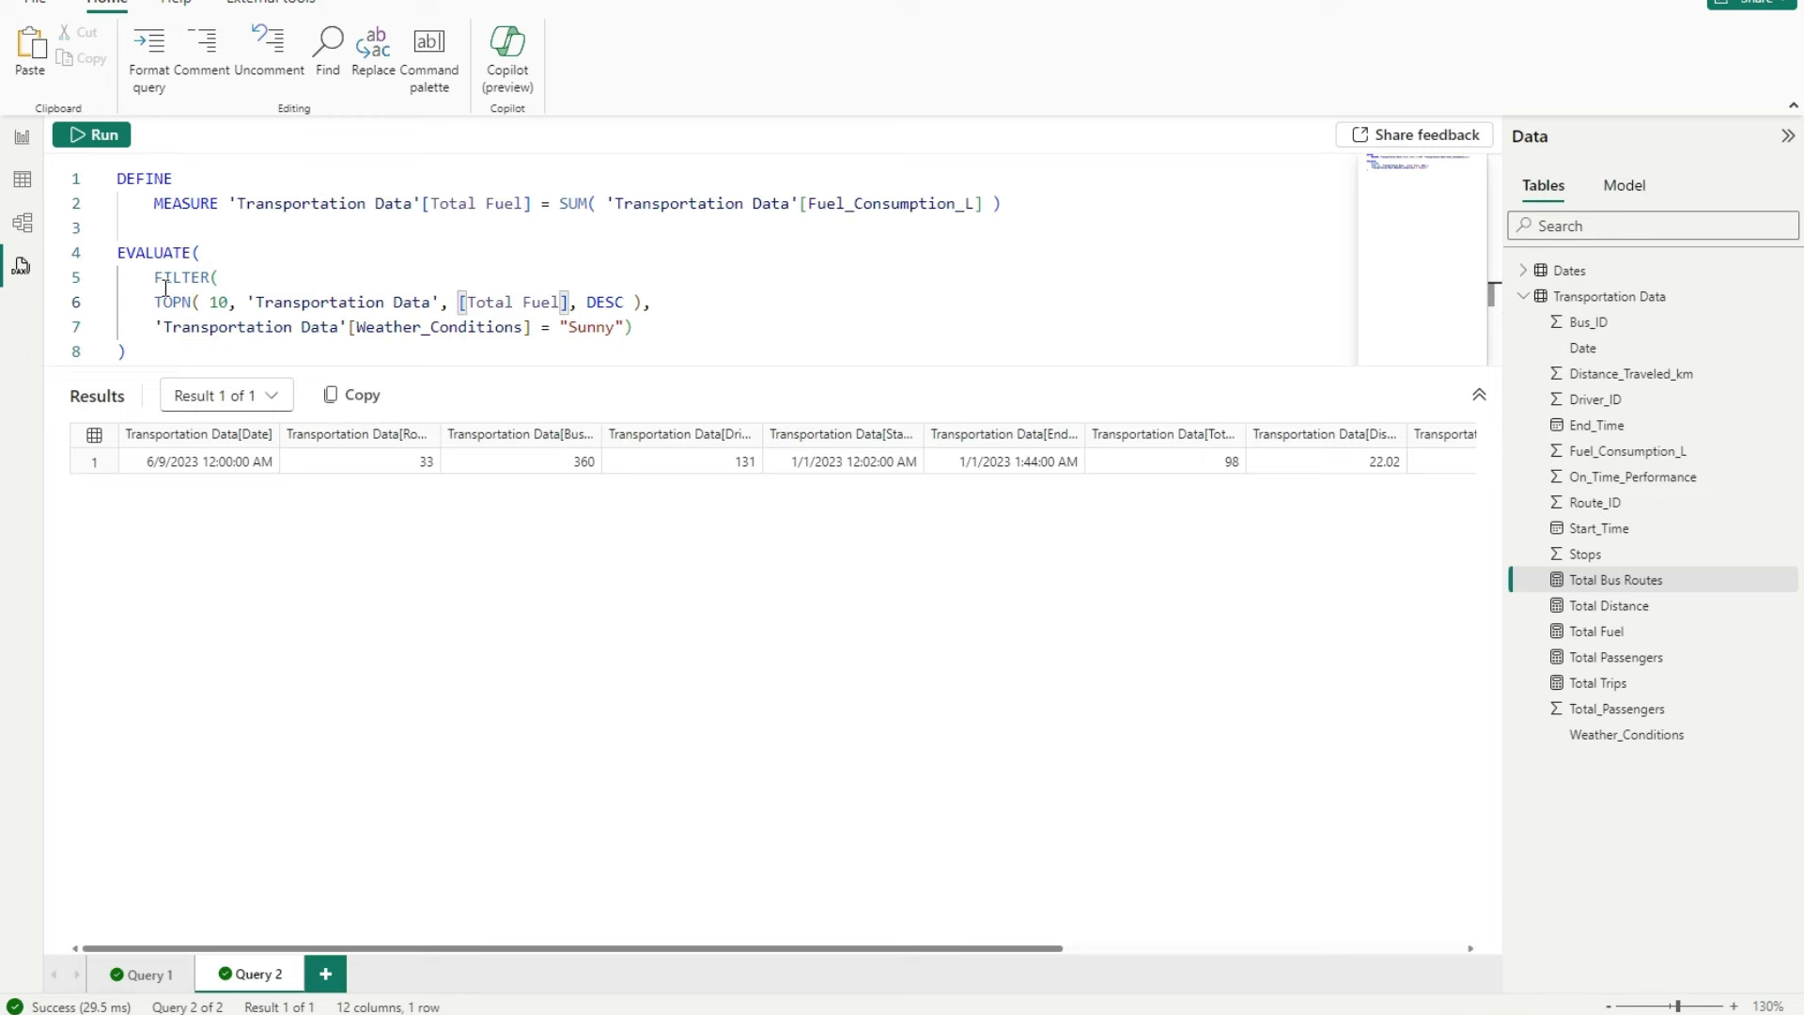
left_click_drag(273, 203, 1007, 203)
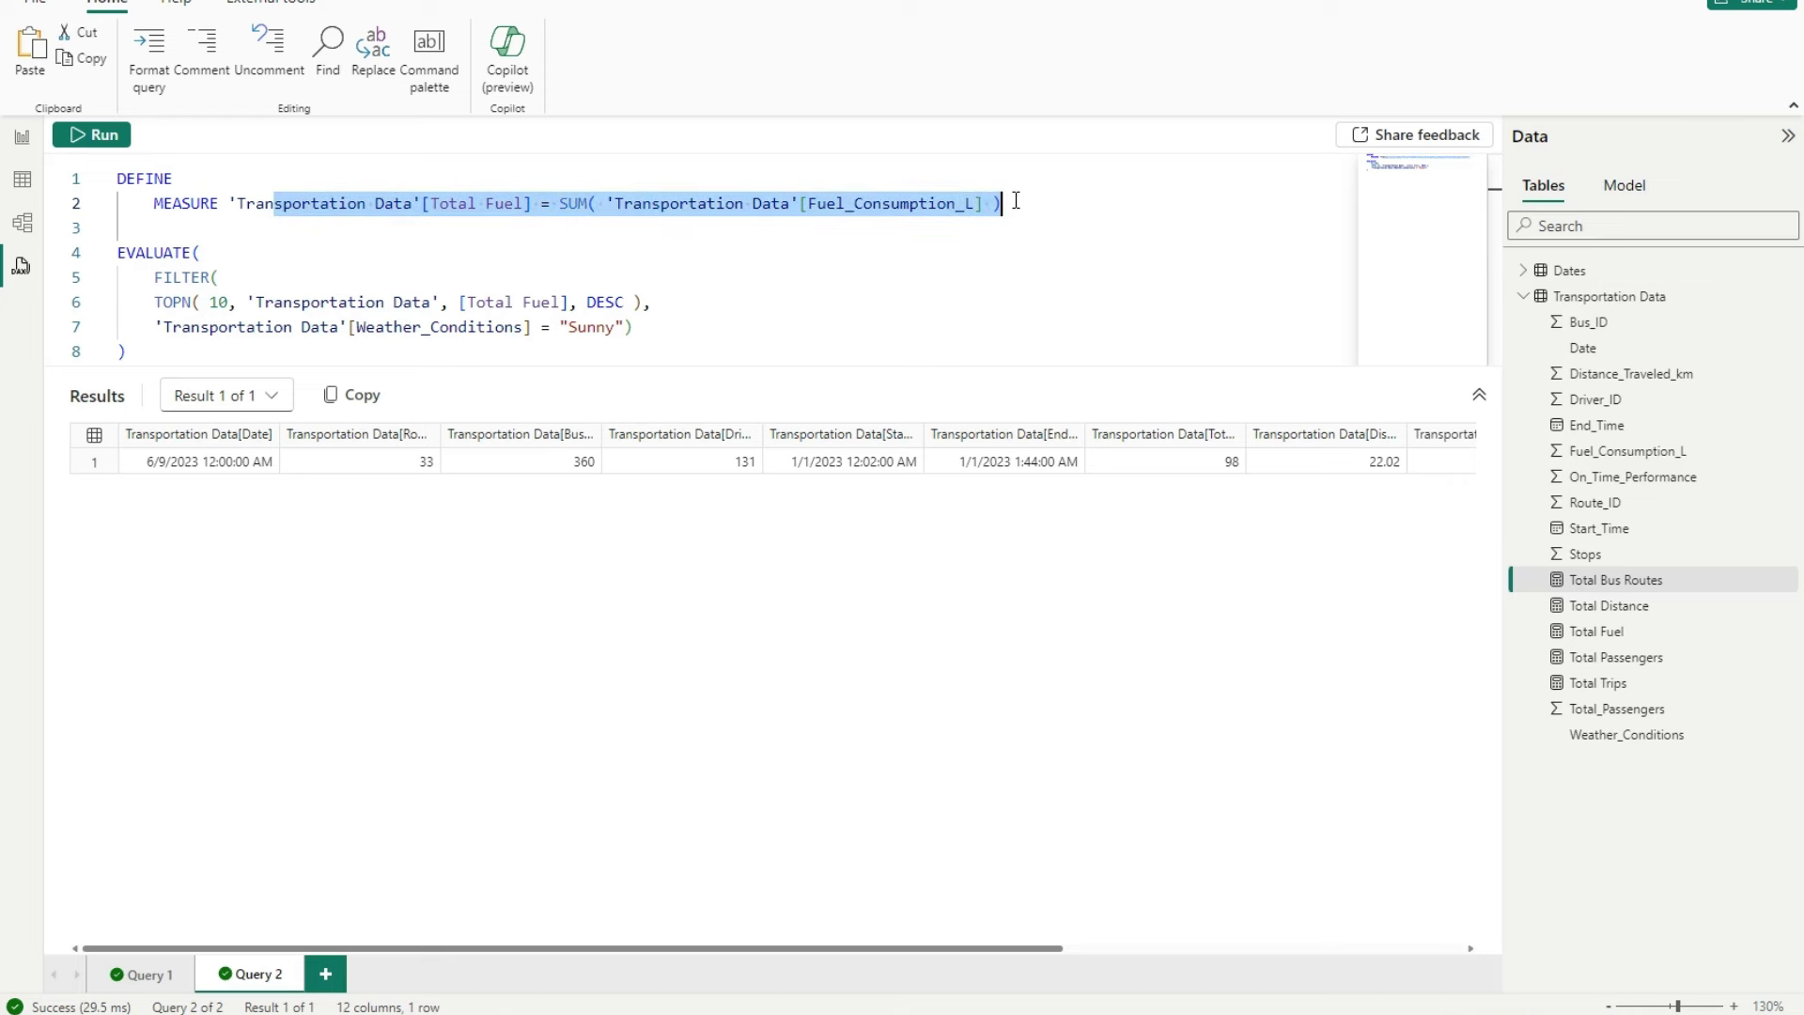
scroll(488, 268, "down", 1)
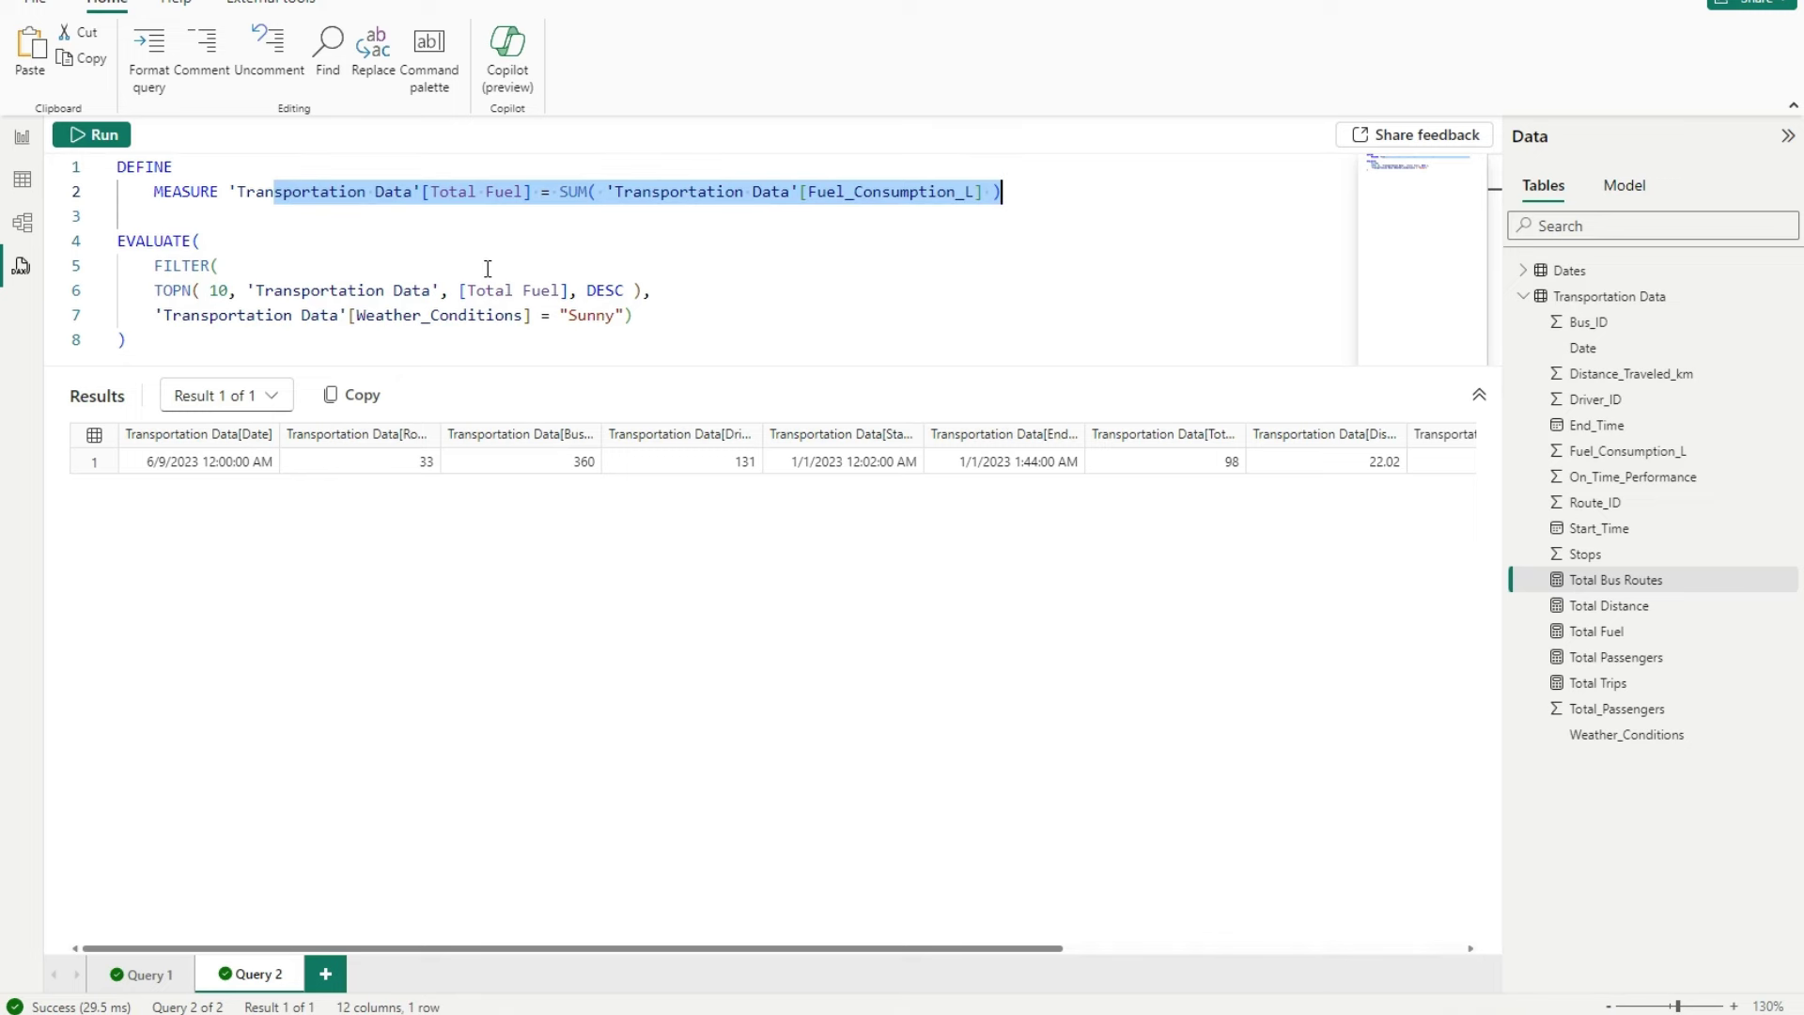
left_click_drag(247, 290, 442, 291)
left_click_drag(638, 325, 154, 316)
key("ctrl+c")
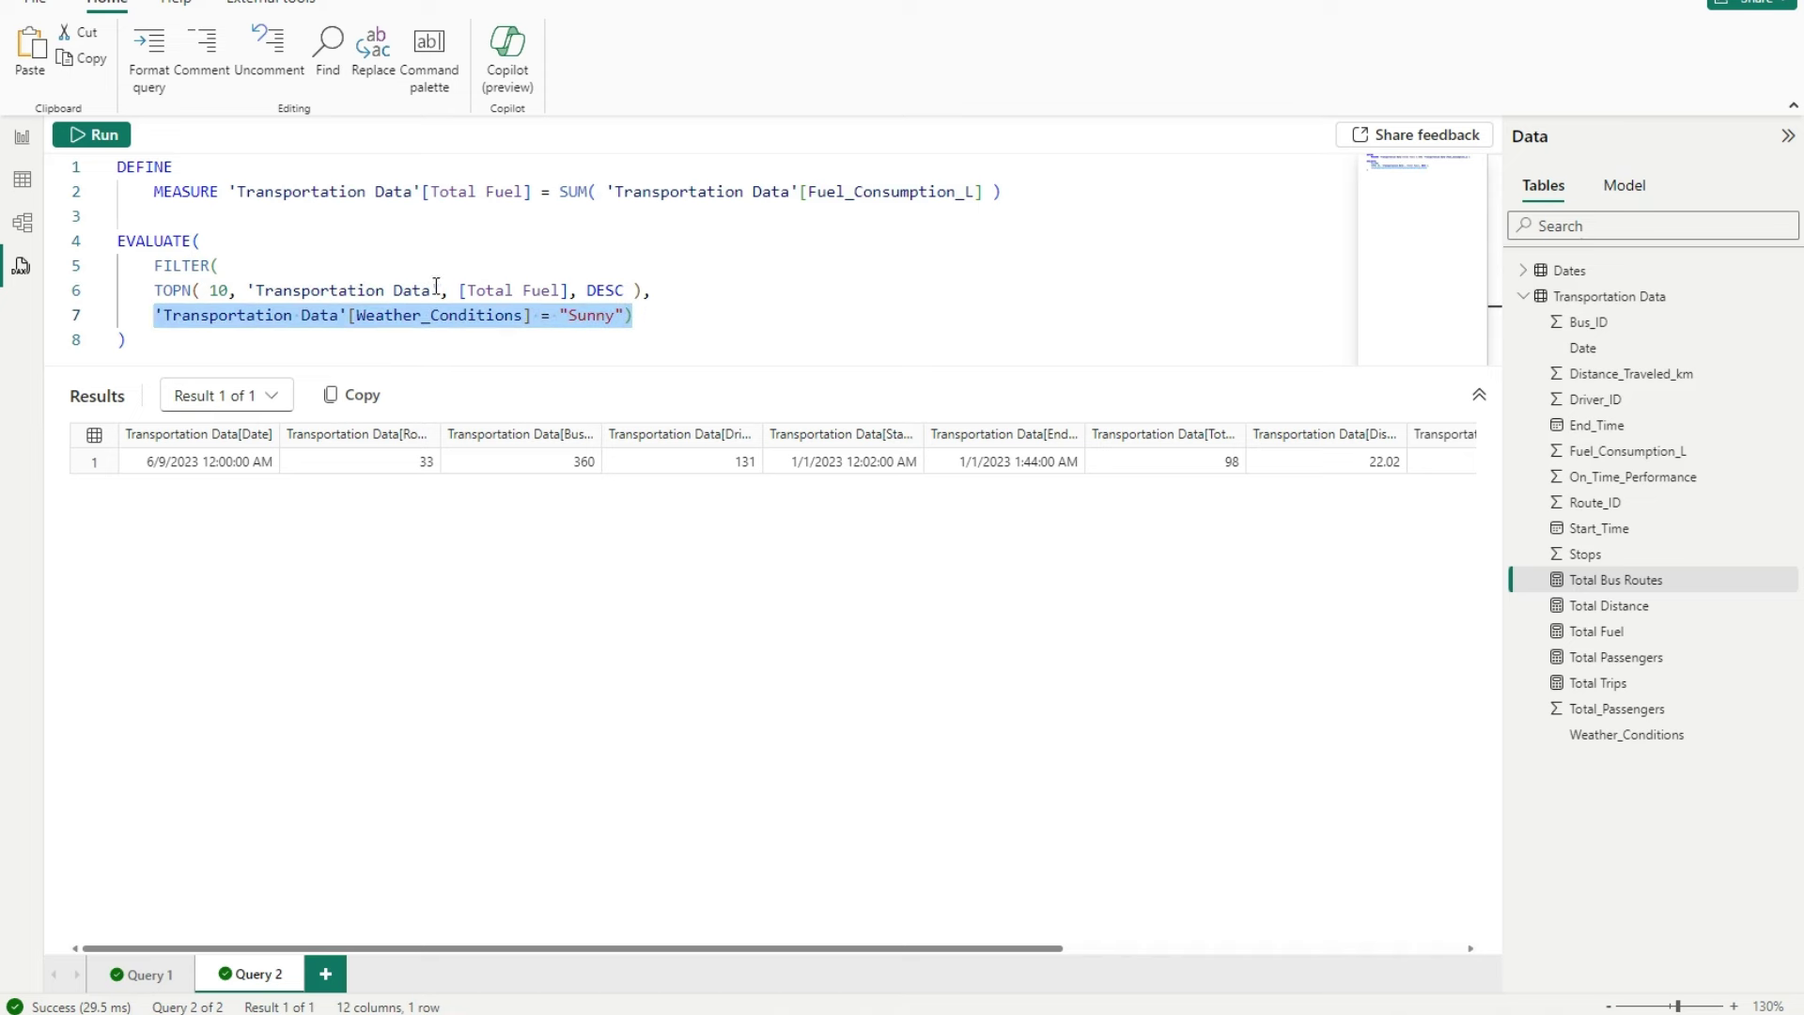
left_click_drag(440, 290, 249, 289)
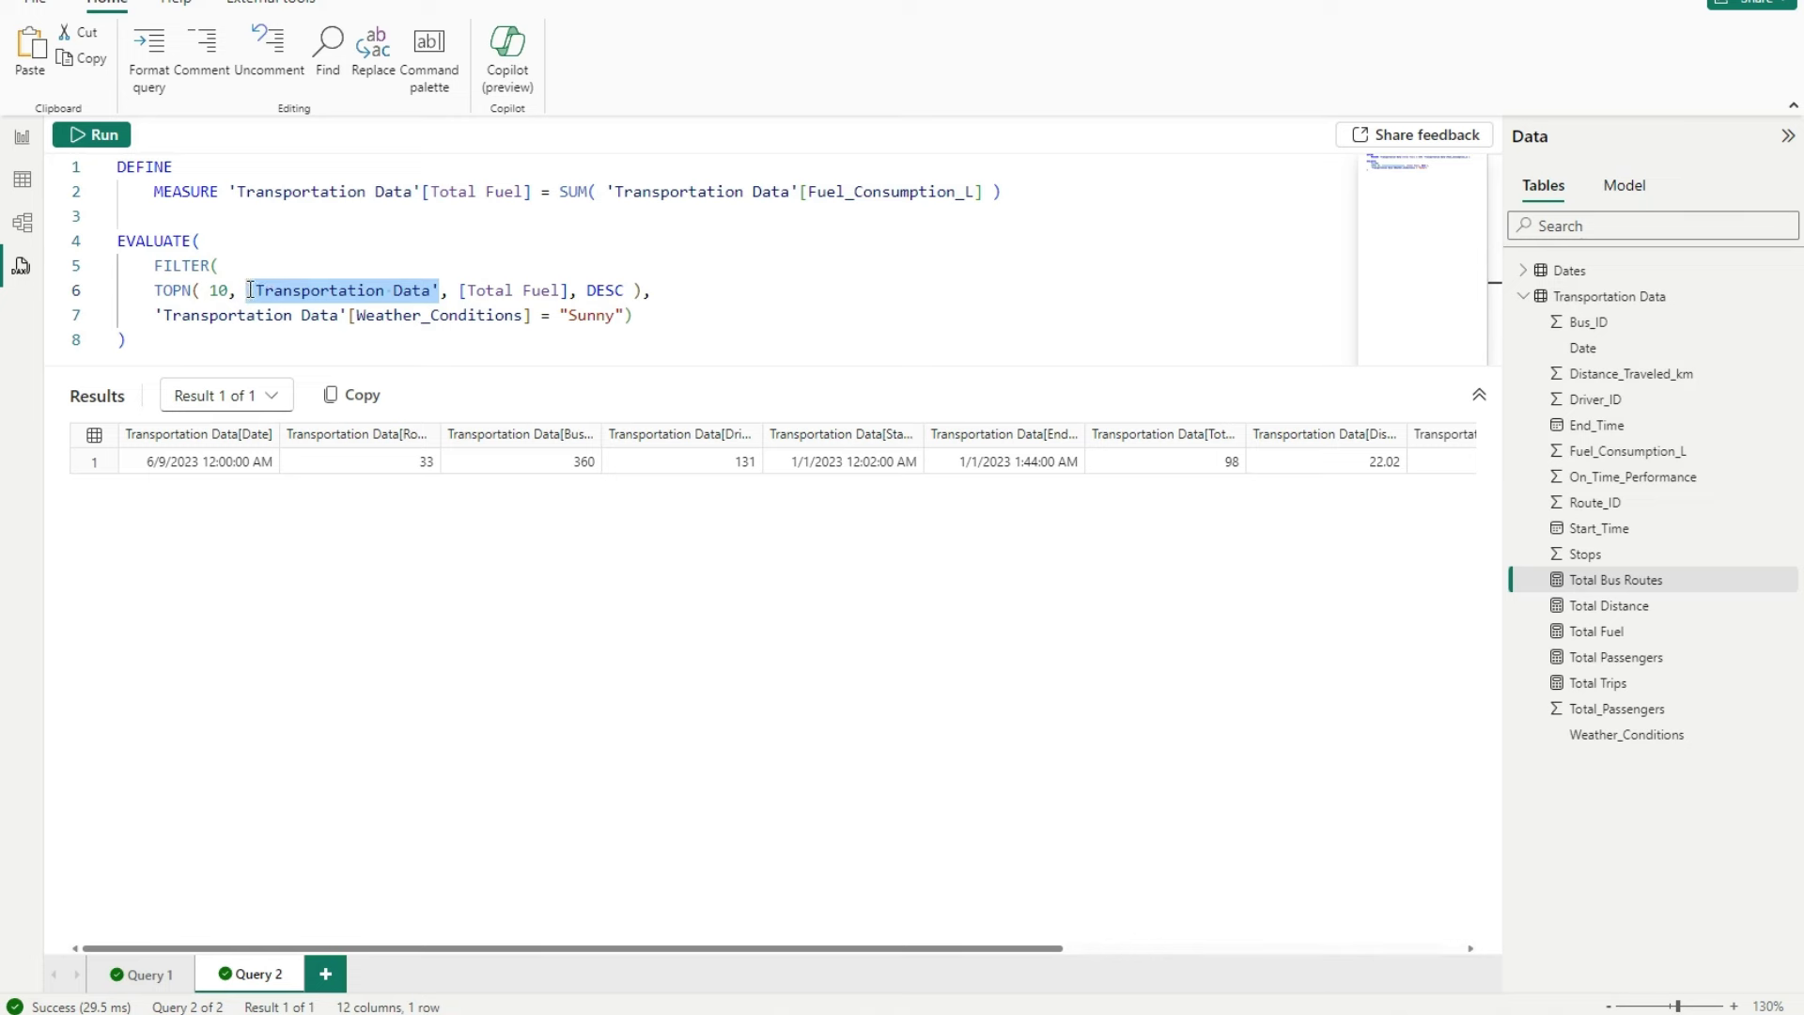
- Wrap the TOPN table in FILTER with the Sunny condition and delete the outer FILTER
left_click(250, 289)
type("FILTER(")
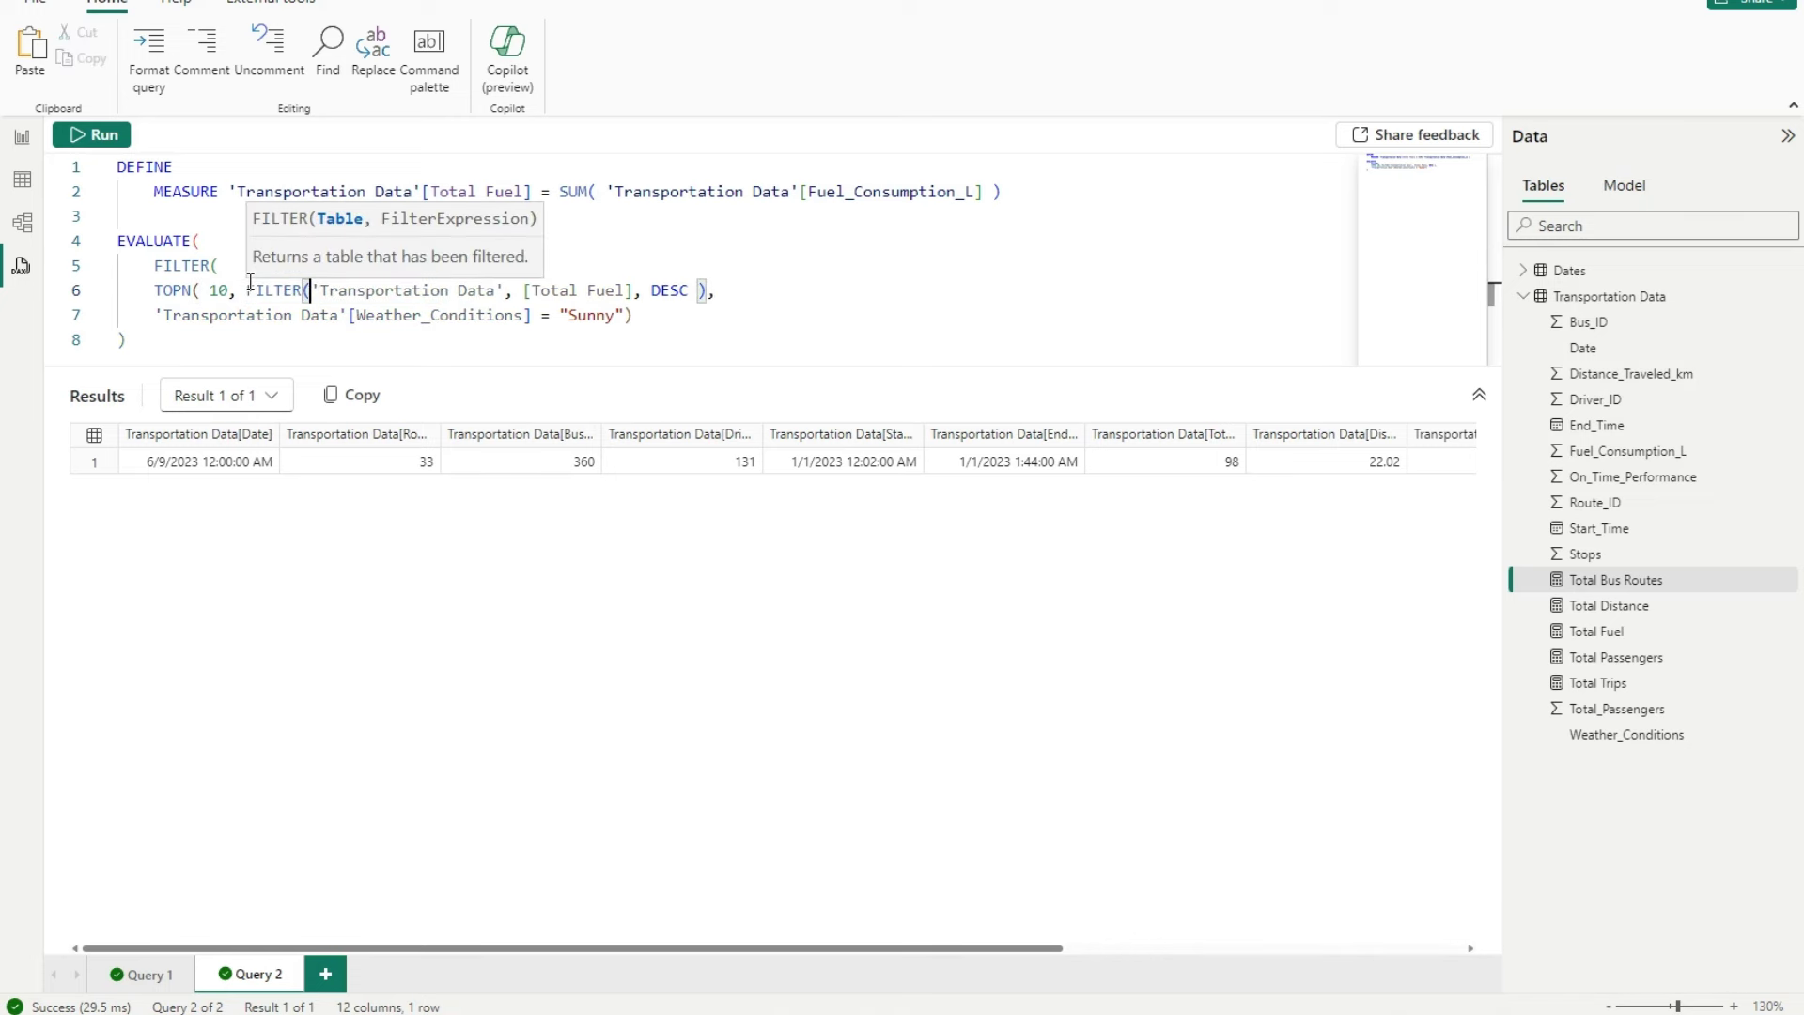
left_click(504, 290)
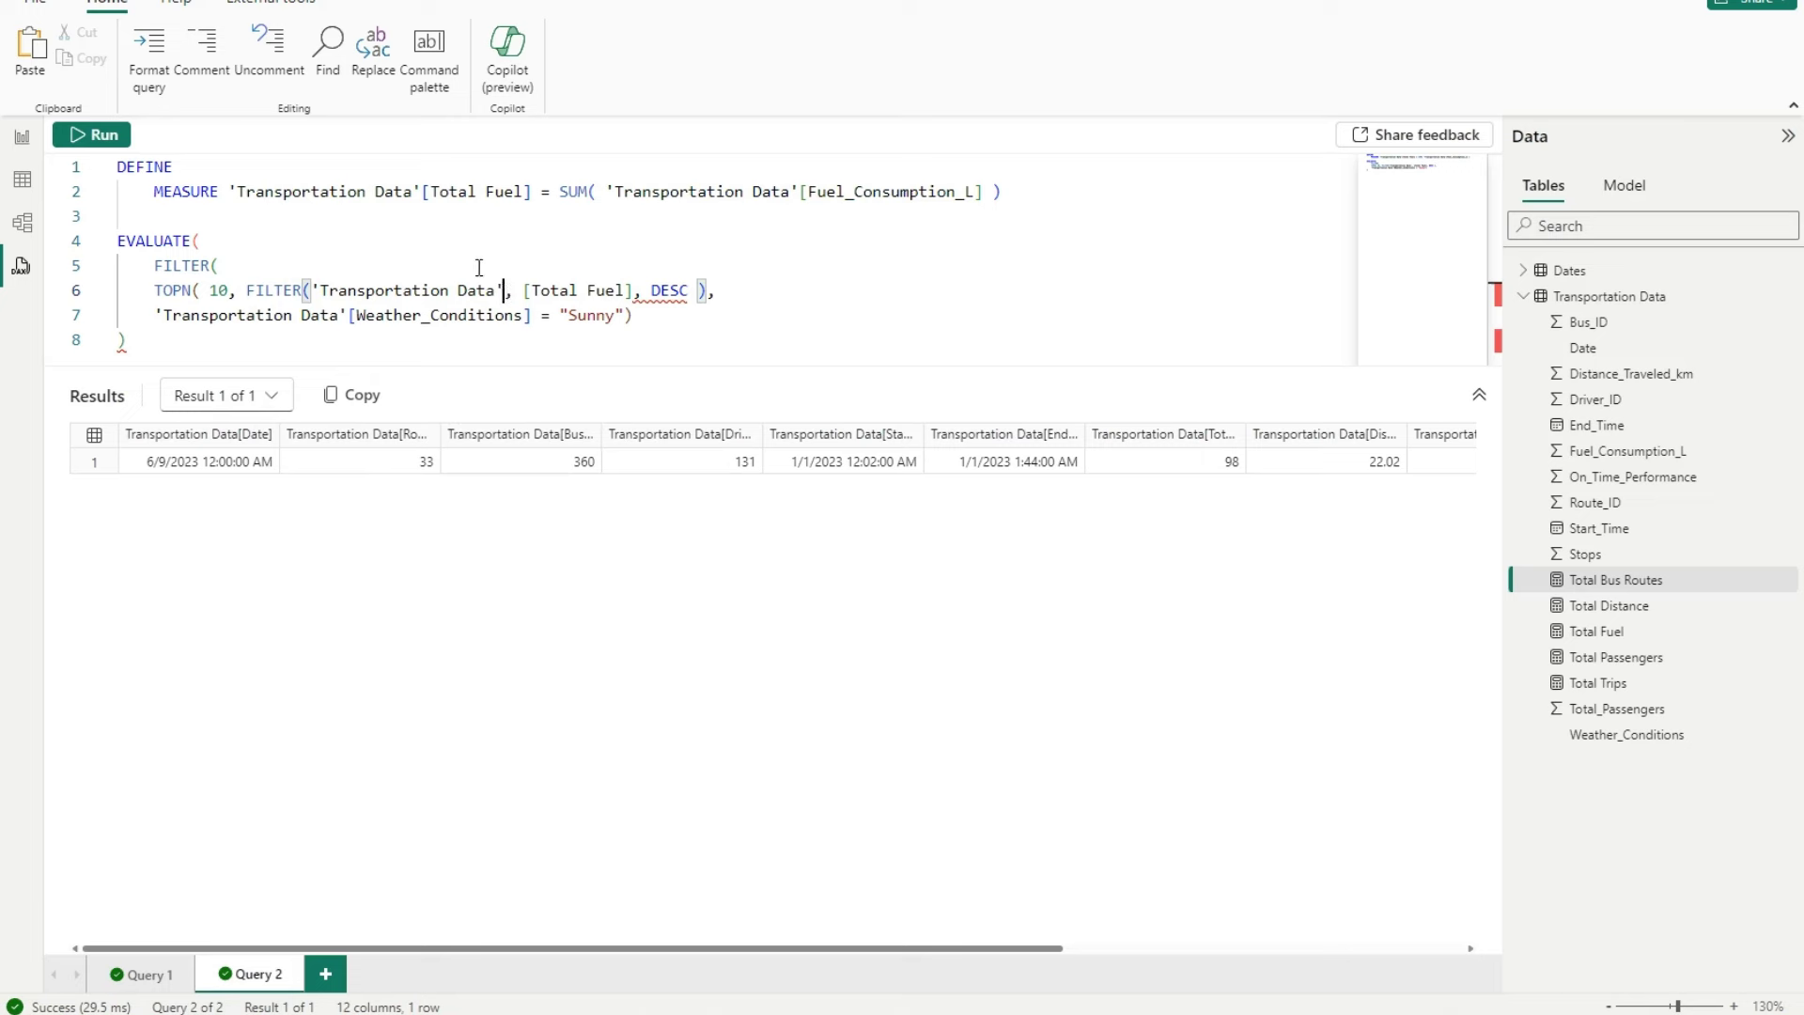
type(",")
key("ctrl+v")
left_click_drag(634, 316, 31, 321)
key("Delete")
left_click(218, 266)
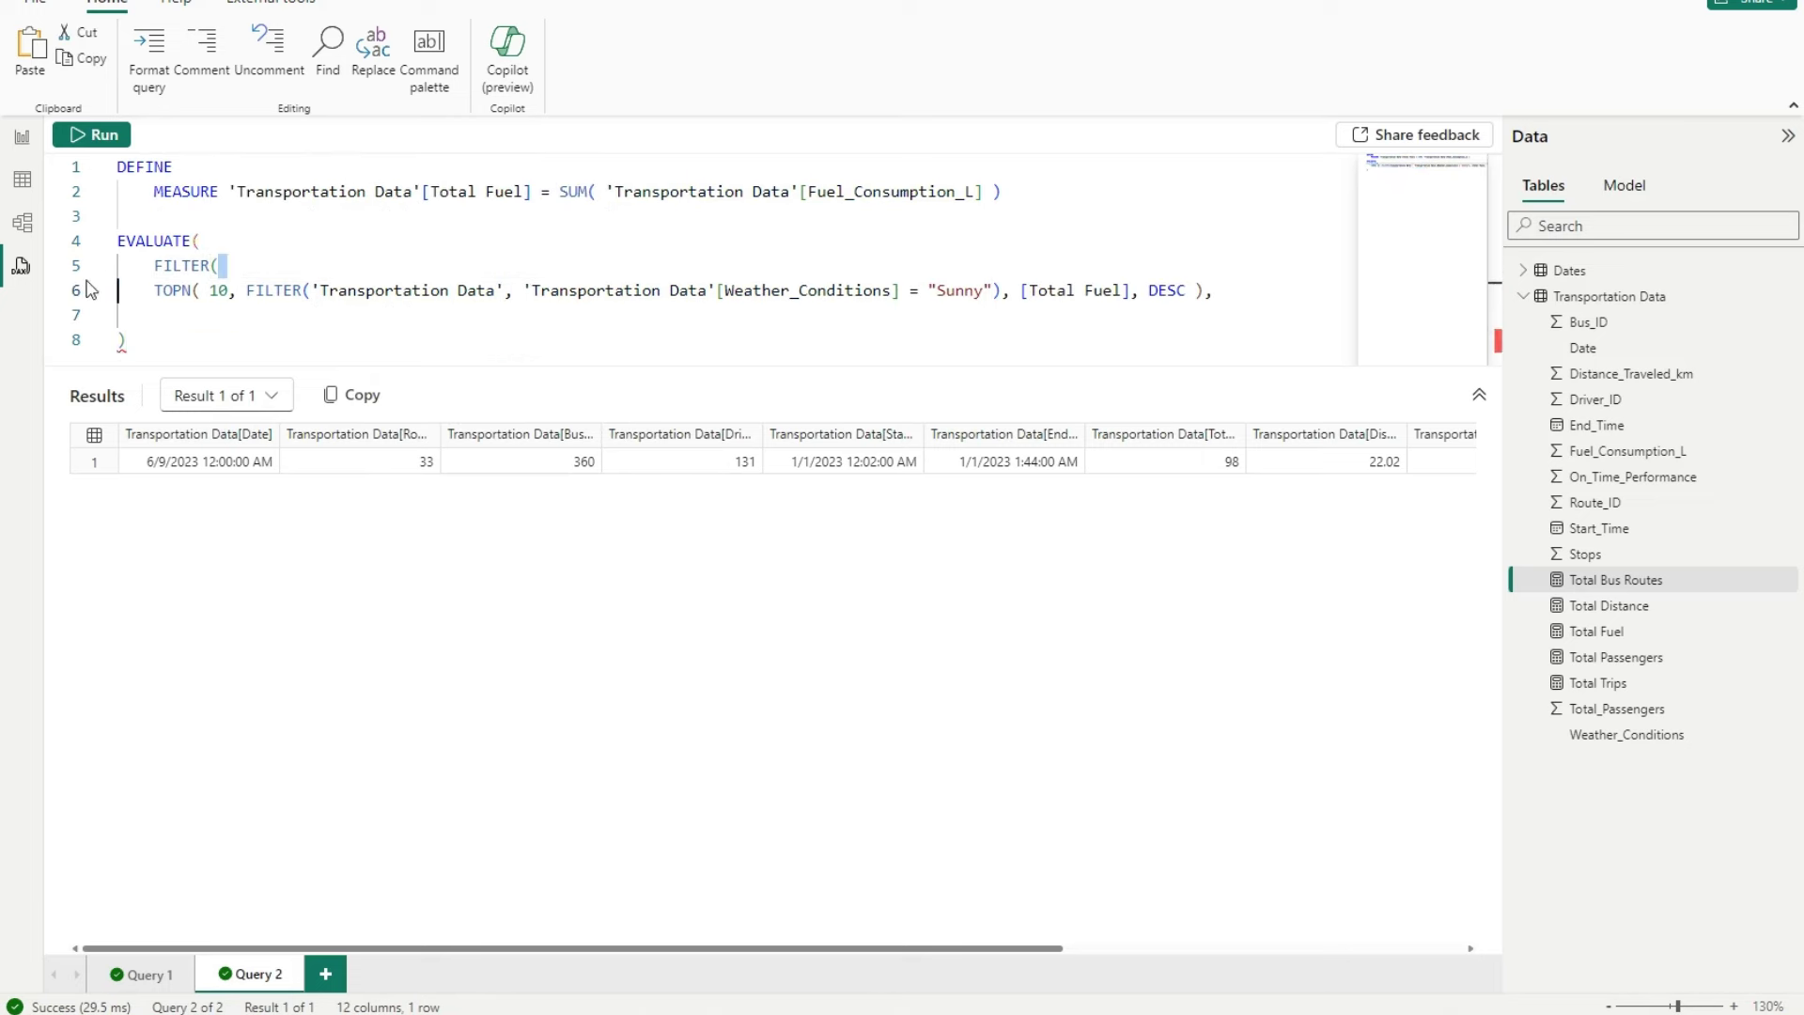
key("Delete")
key("Return")
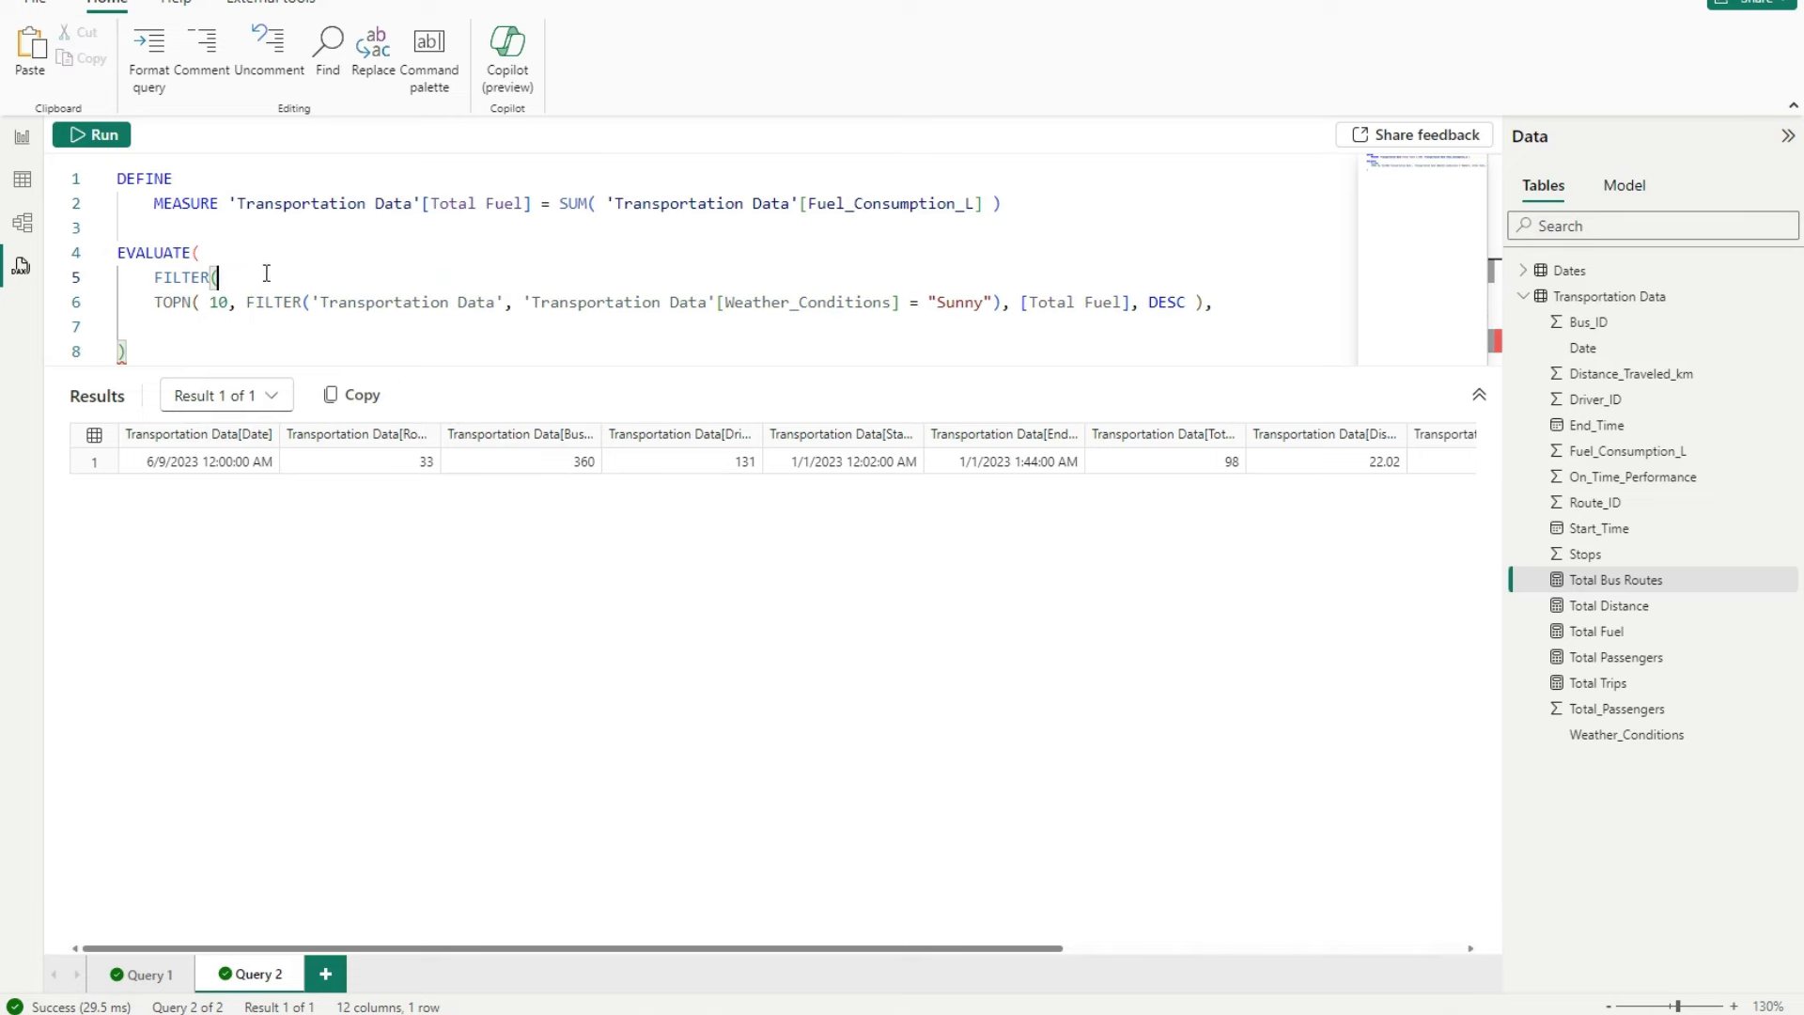
left_click_drag(261, 277, 110, 279)
key("Delete")
key("Delete")
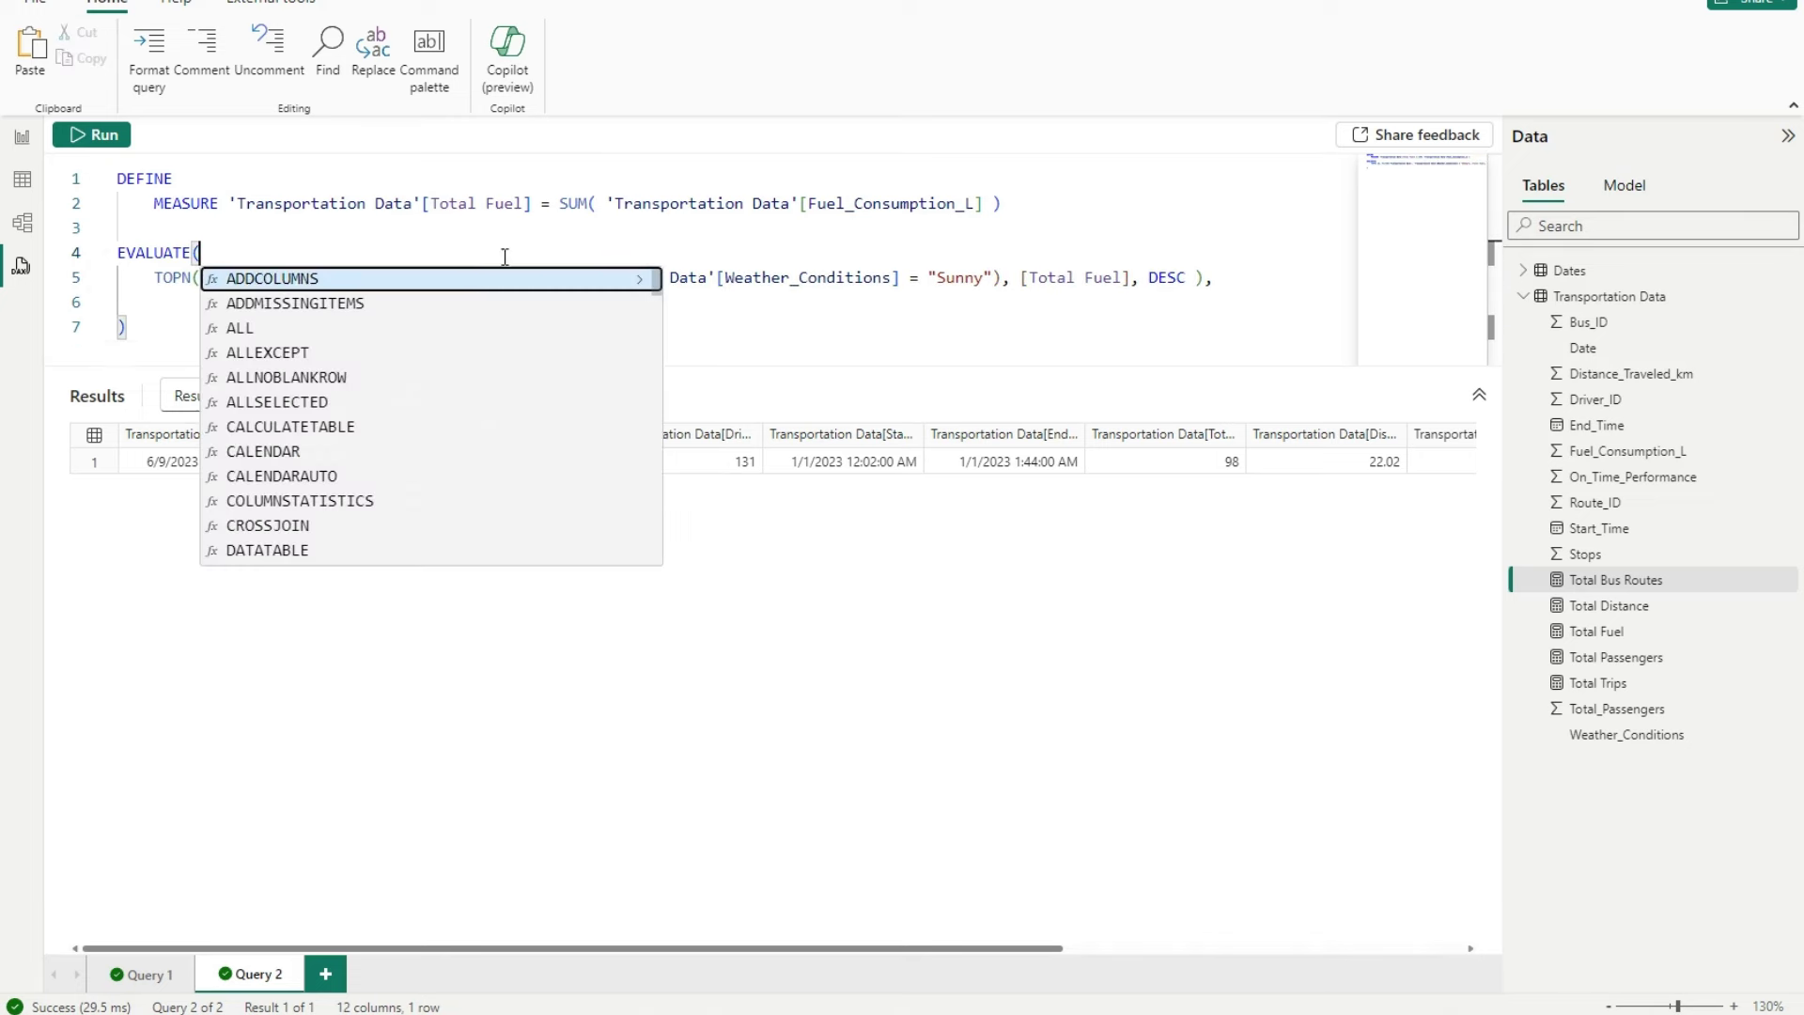
left_click(743, 277)
- Run the query, adjust the commas around the Sunny condition, and delete the DEFINE block
left_click(119, 138)
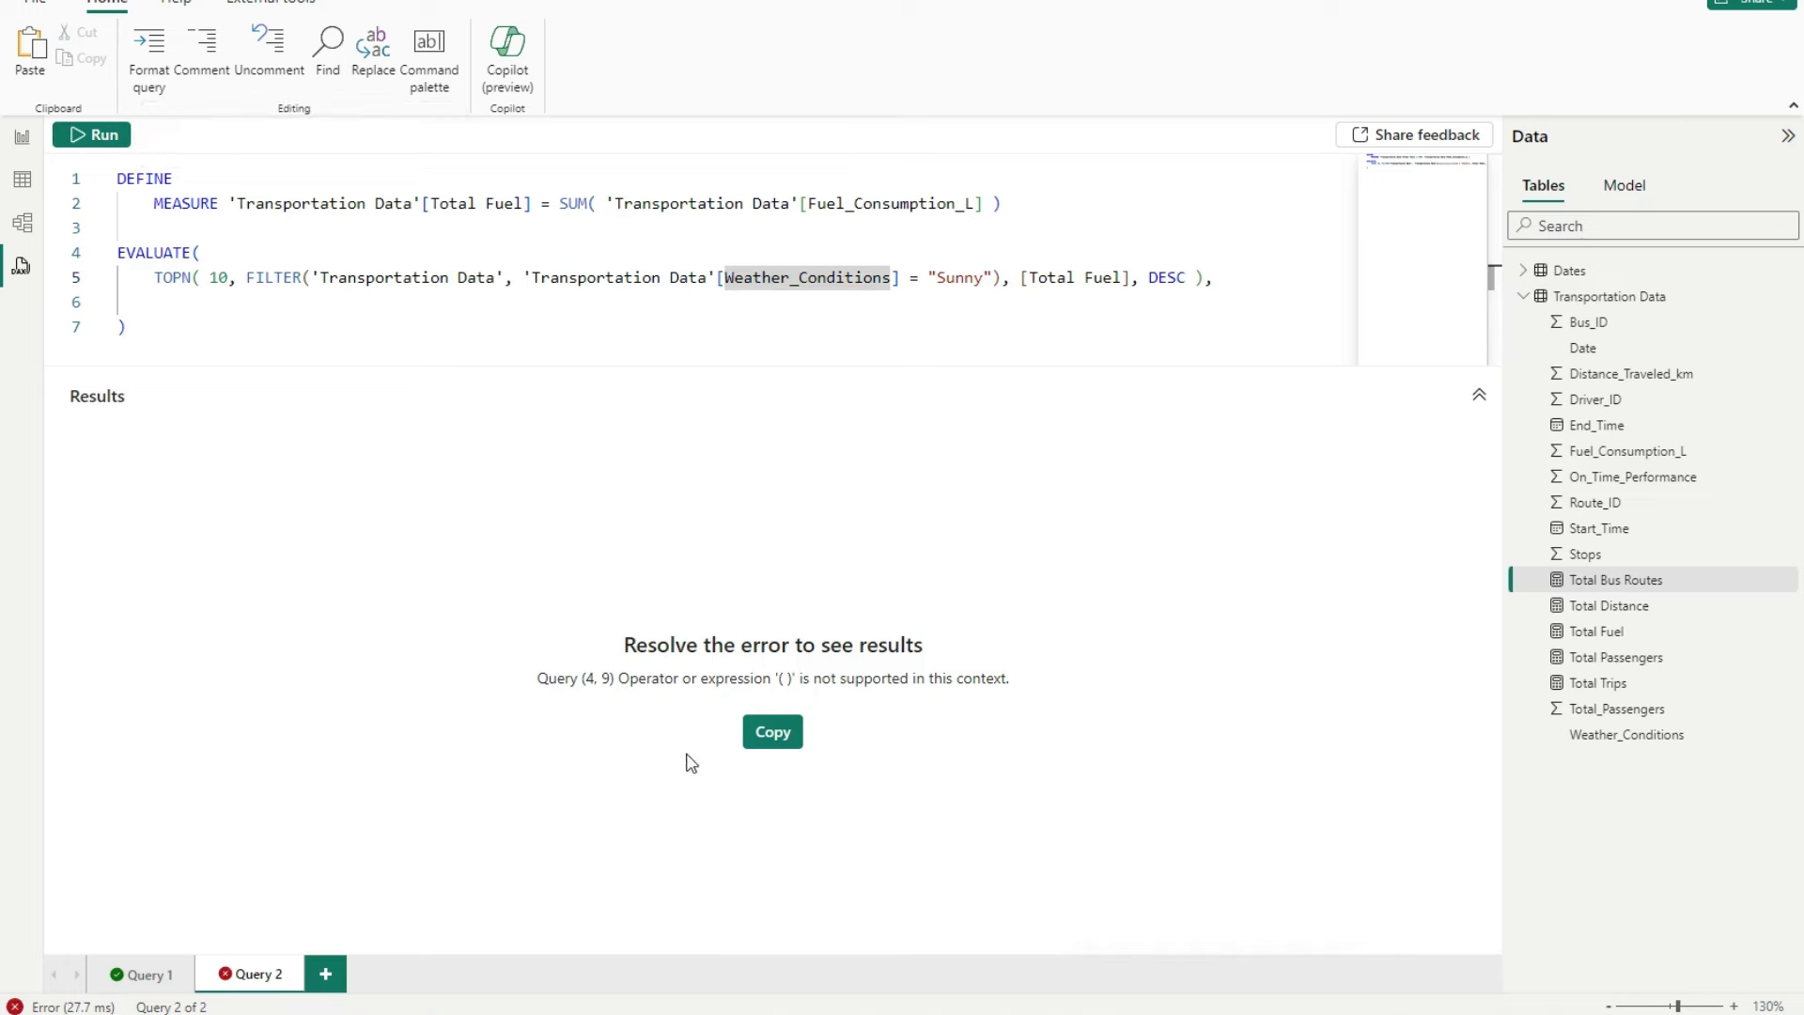
left_click(761, 735)
left_click(820, 299)
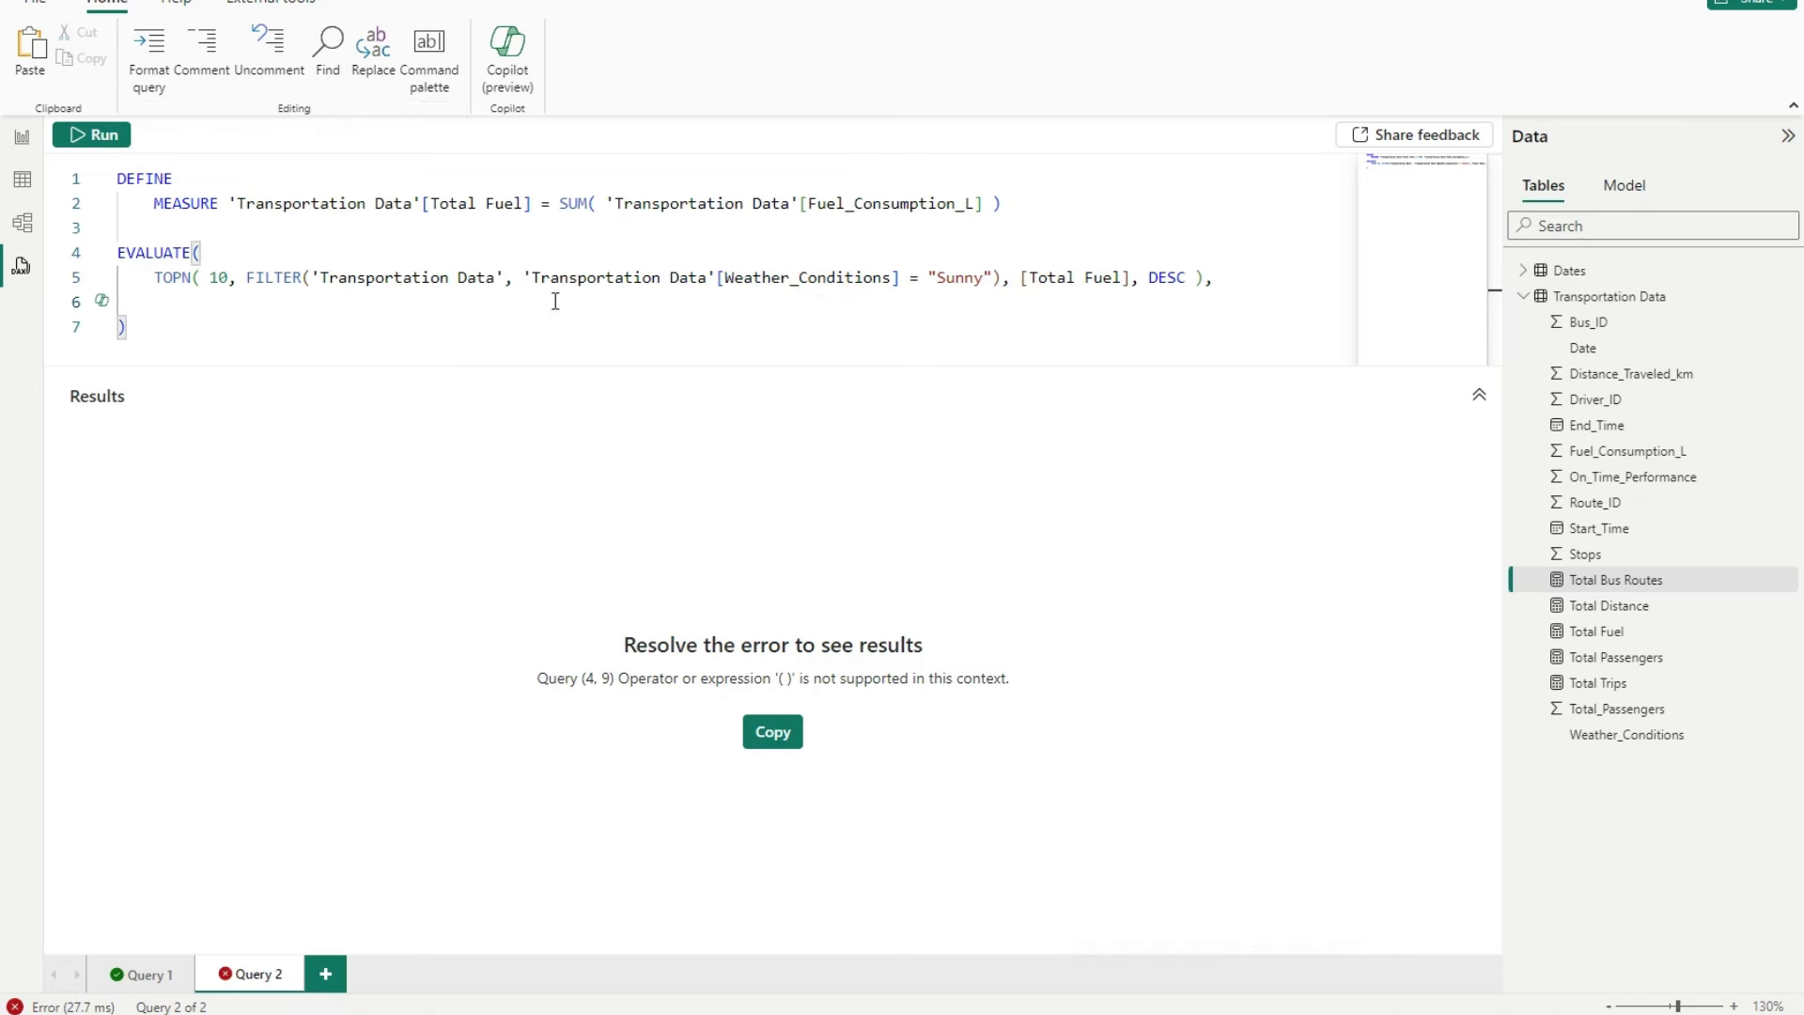
left_click(1205, 277)
key("Delete")
type(",")
left_click(1000, 277)
type(",")
key("Return")
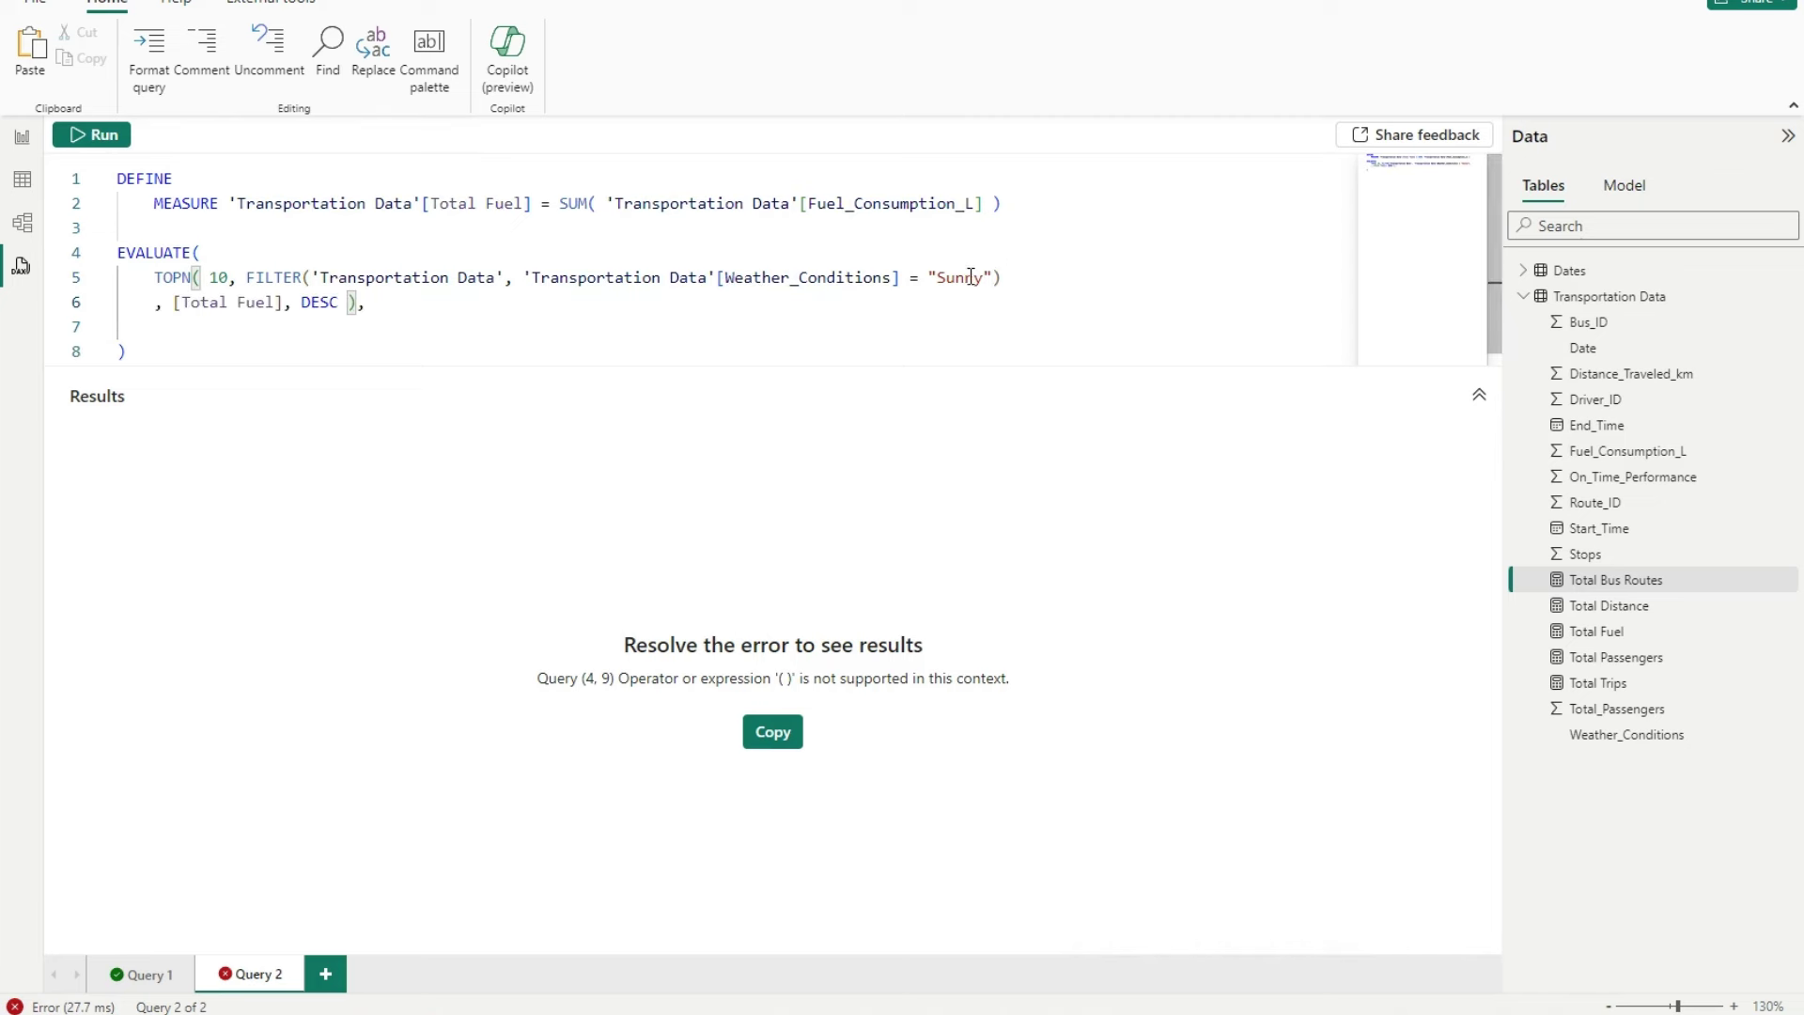
left_click_drag(185, 230, 112, 178)
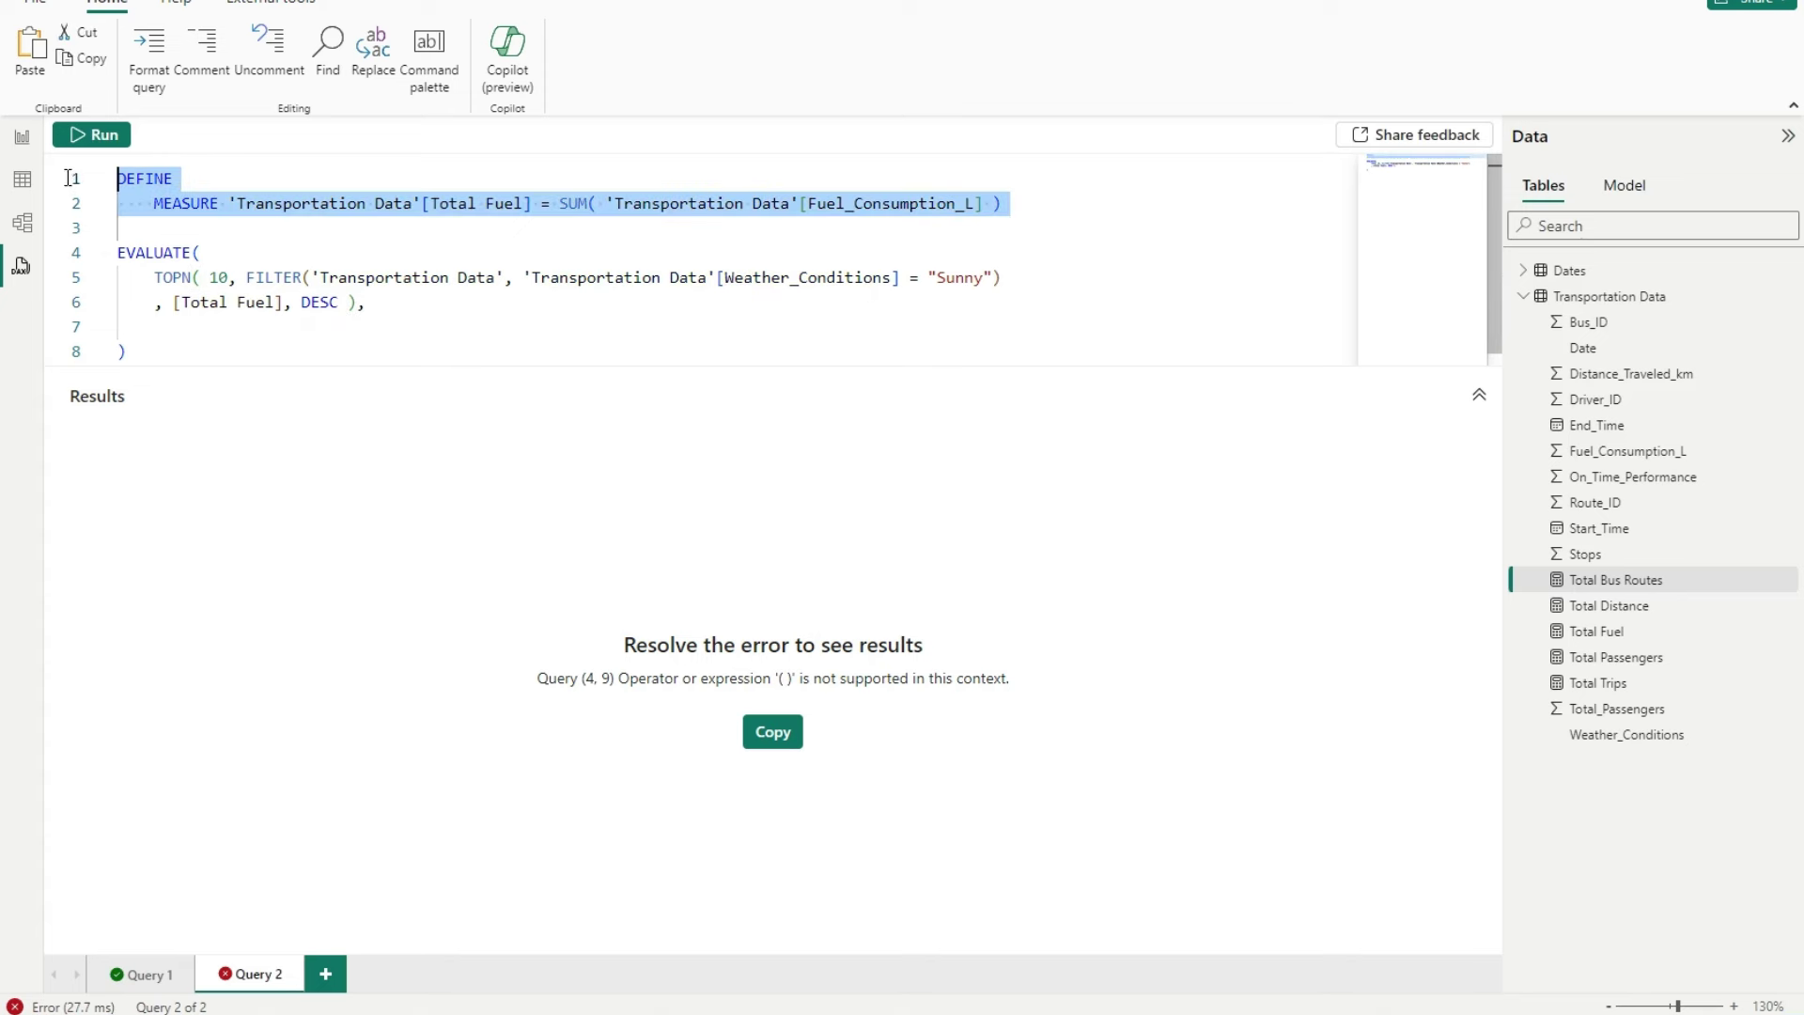
key("Delete")
- Run Query 2 without the measure definition and check the FILTER and TOPN brackets
left_click(101, 134)
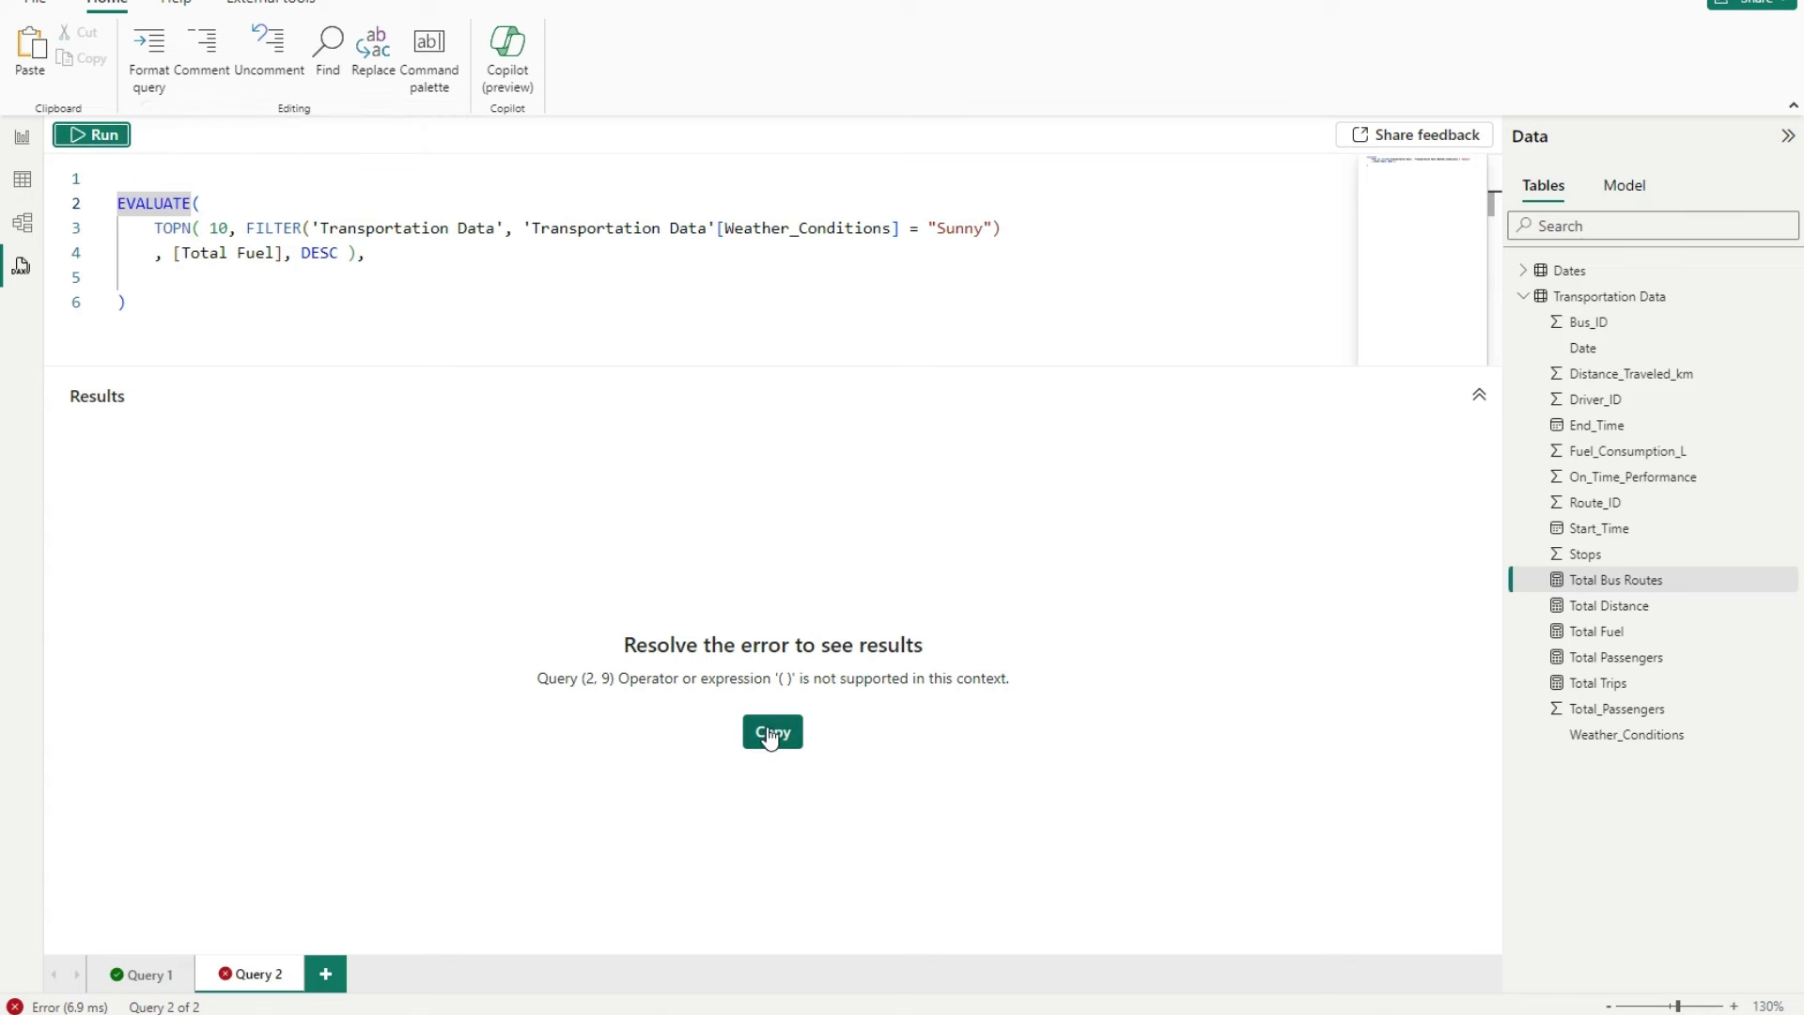
left_click(339, 252)
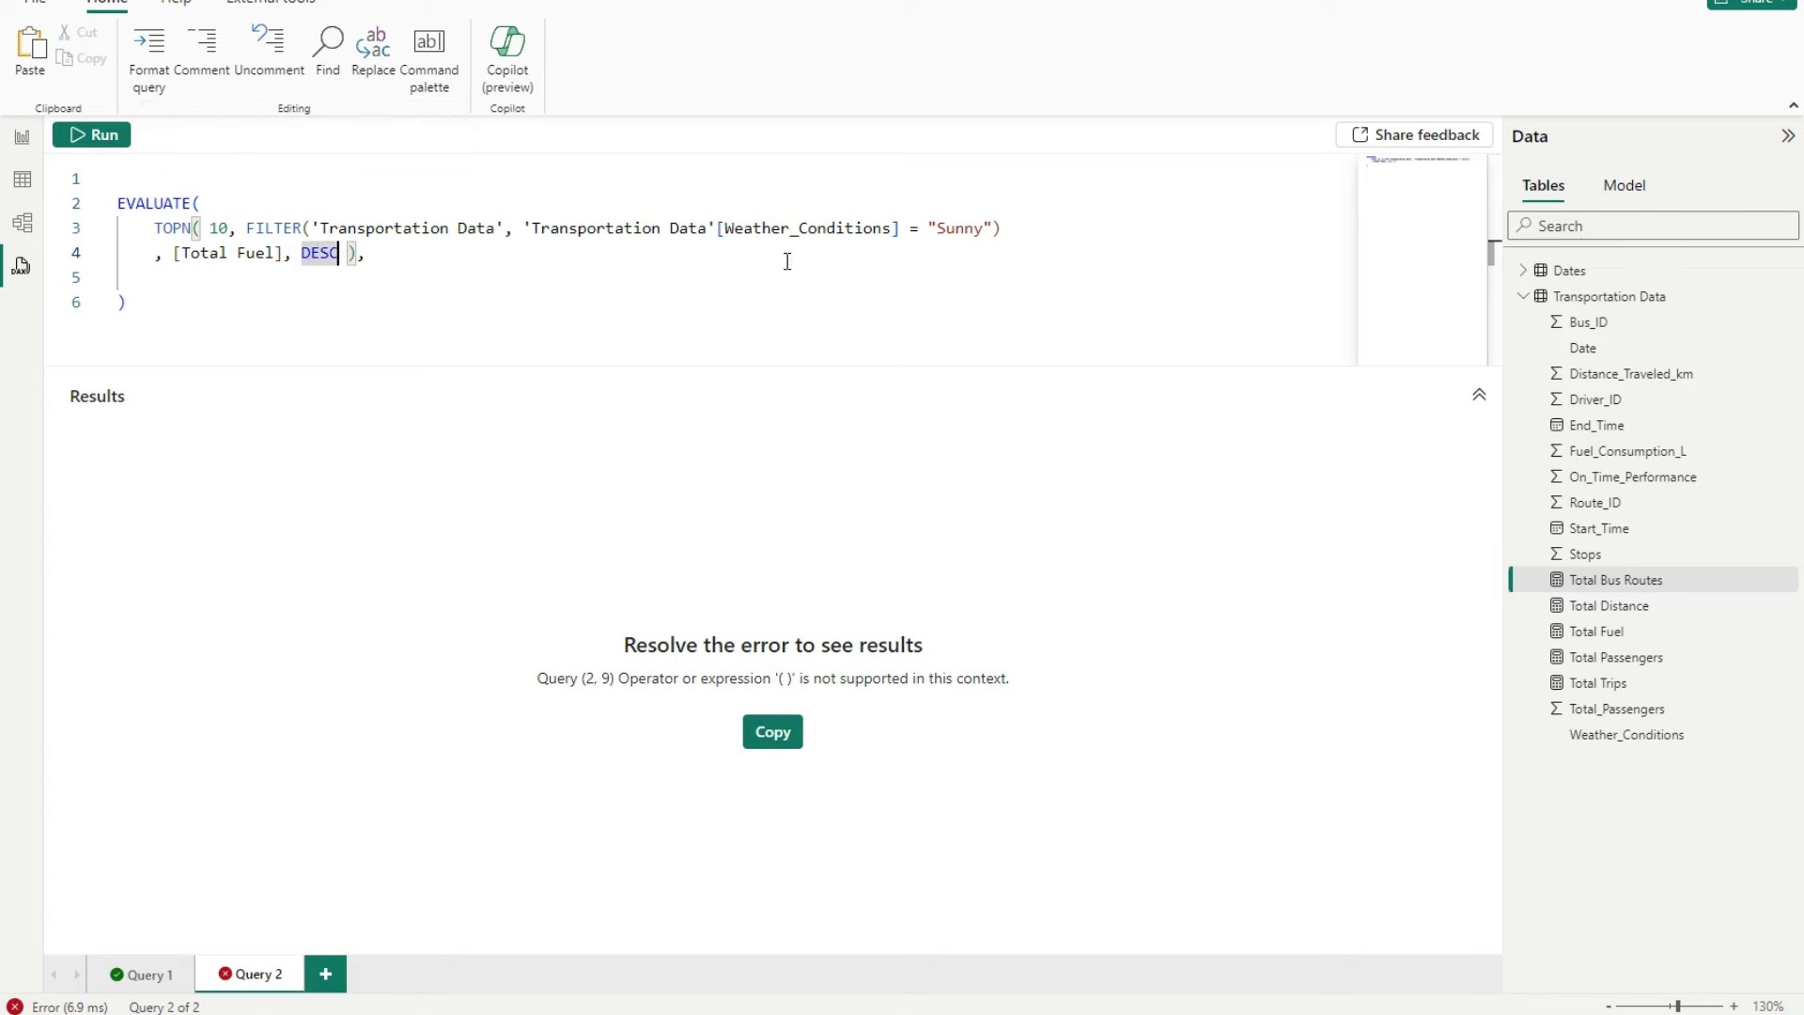
left_click(1032, 227)
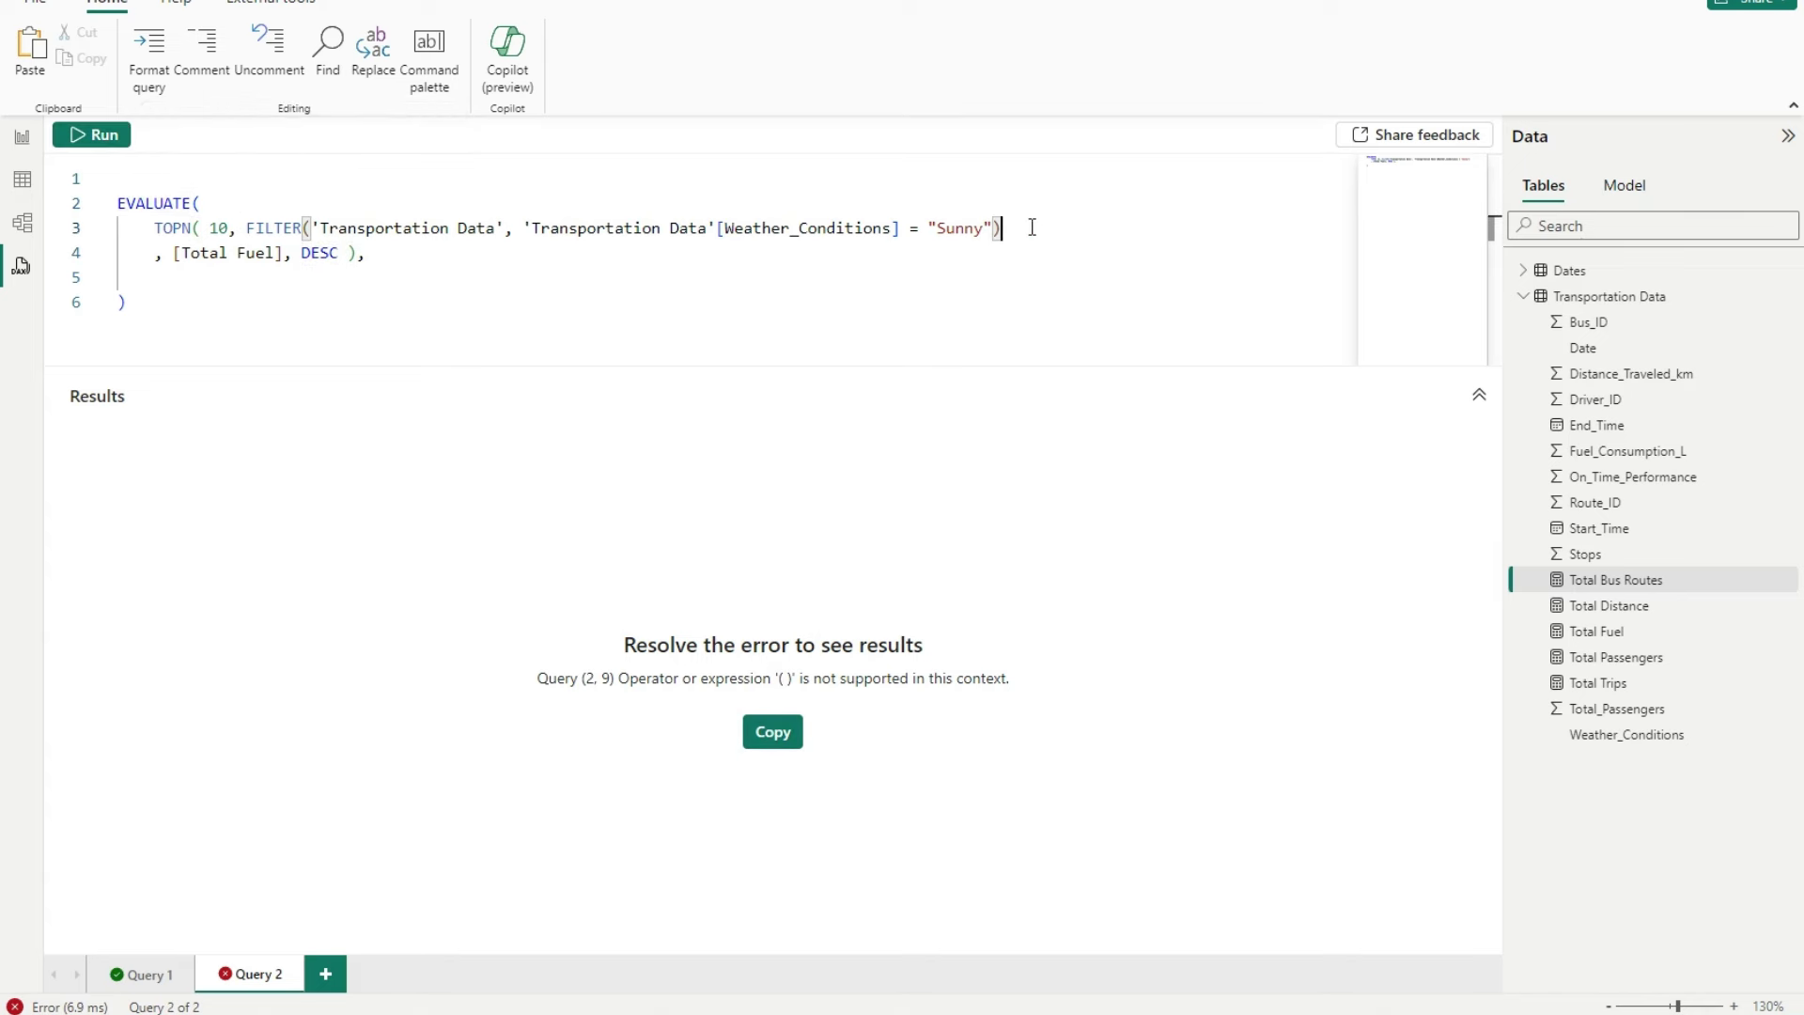
left_click(359, 252)
- Delete the empty line 5, rerun Query 2 for 10 sunny-weather rows, and add Query 3
left_click(272, 285)
key("BackSpace")
left_click(92, 134)
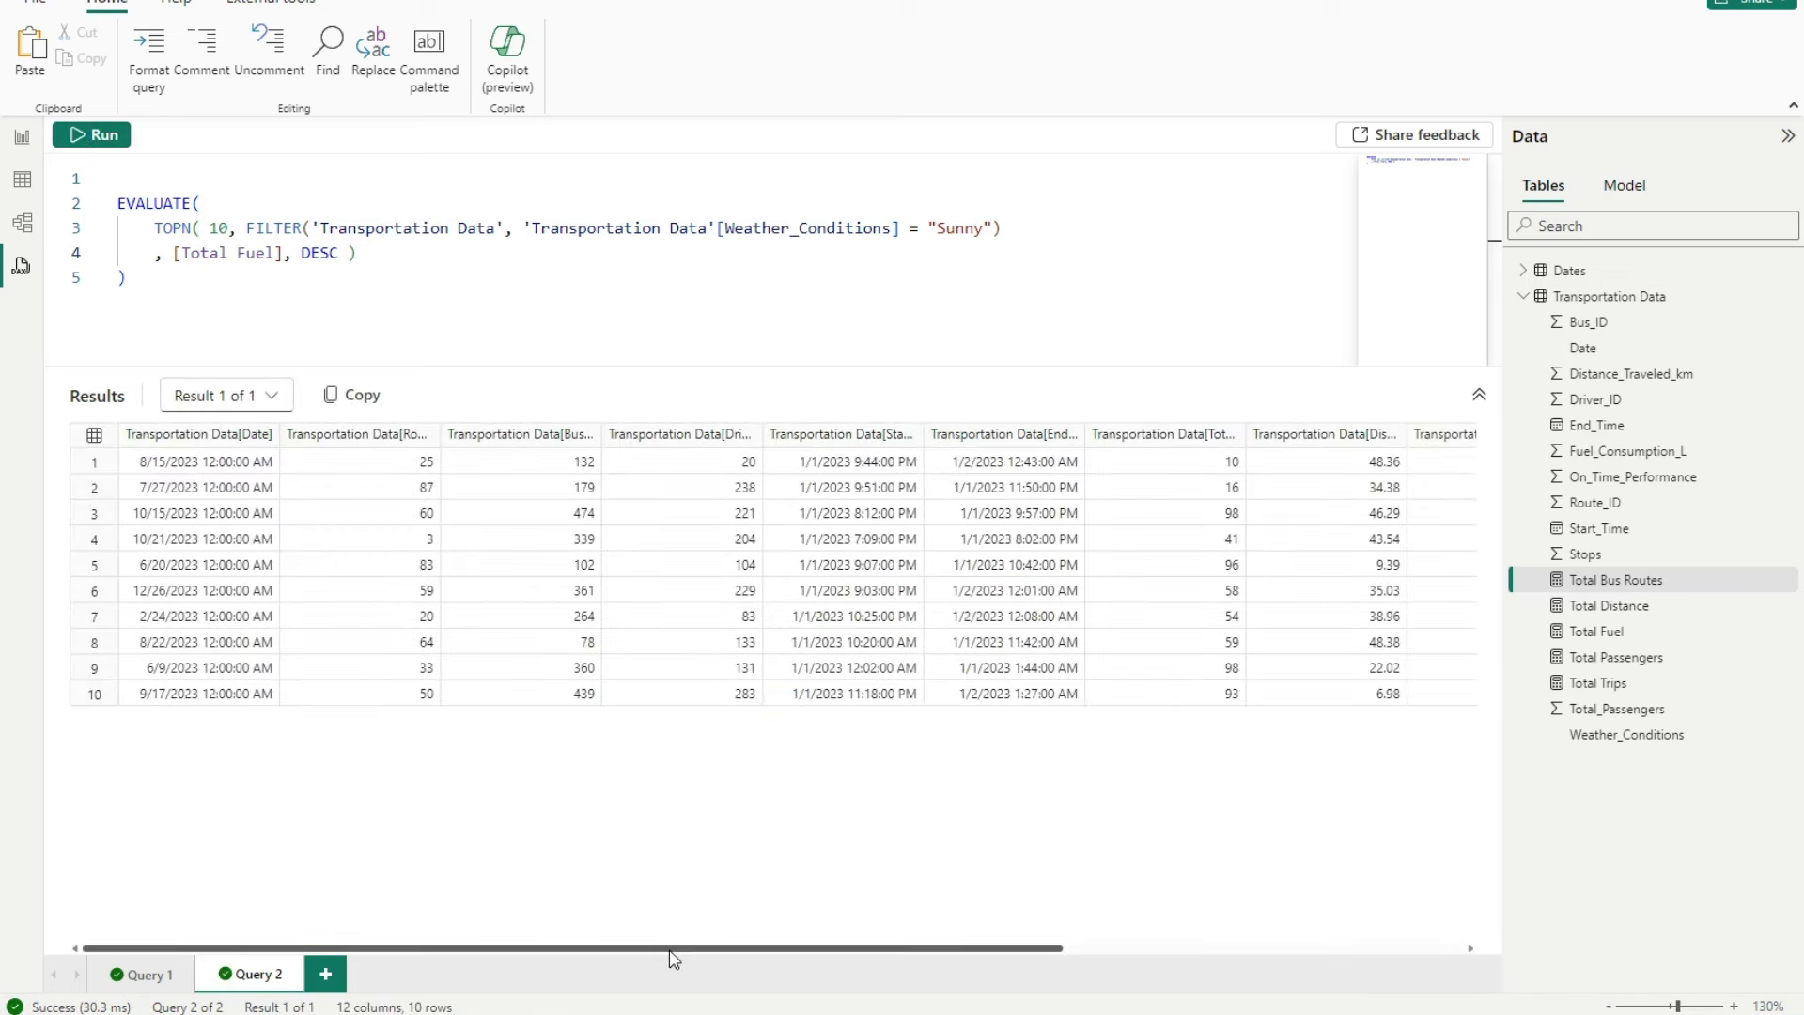
left_click_drag(673, 949, 1109, 954)
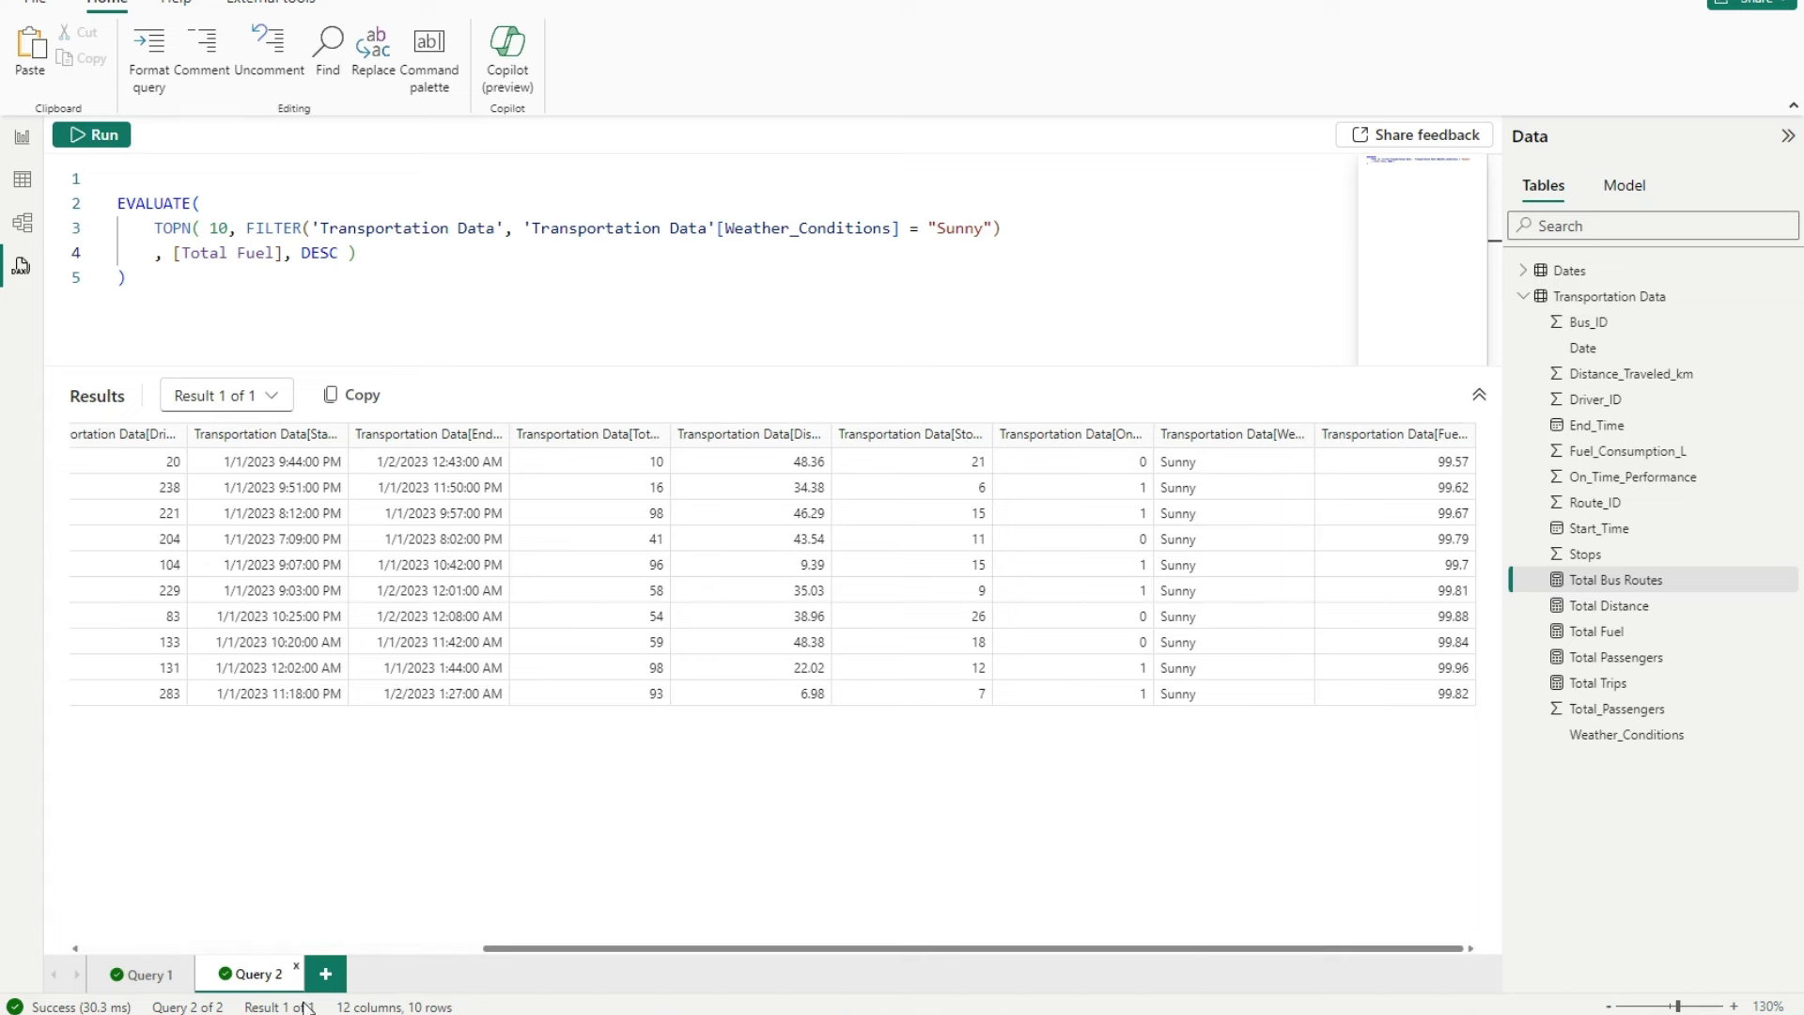
left_click(326, 975)
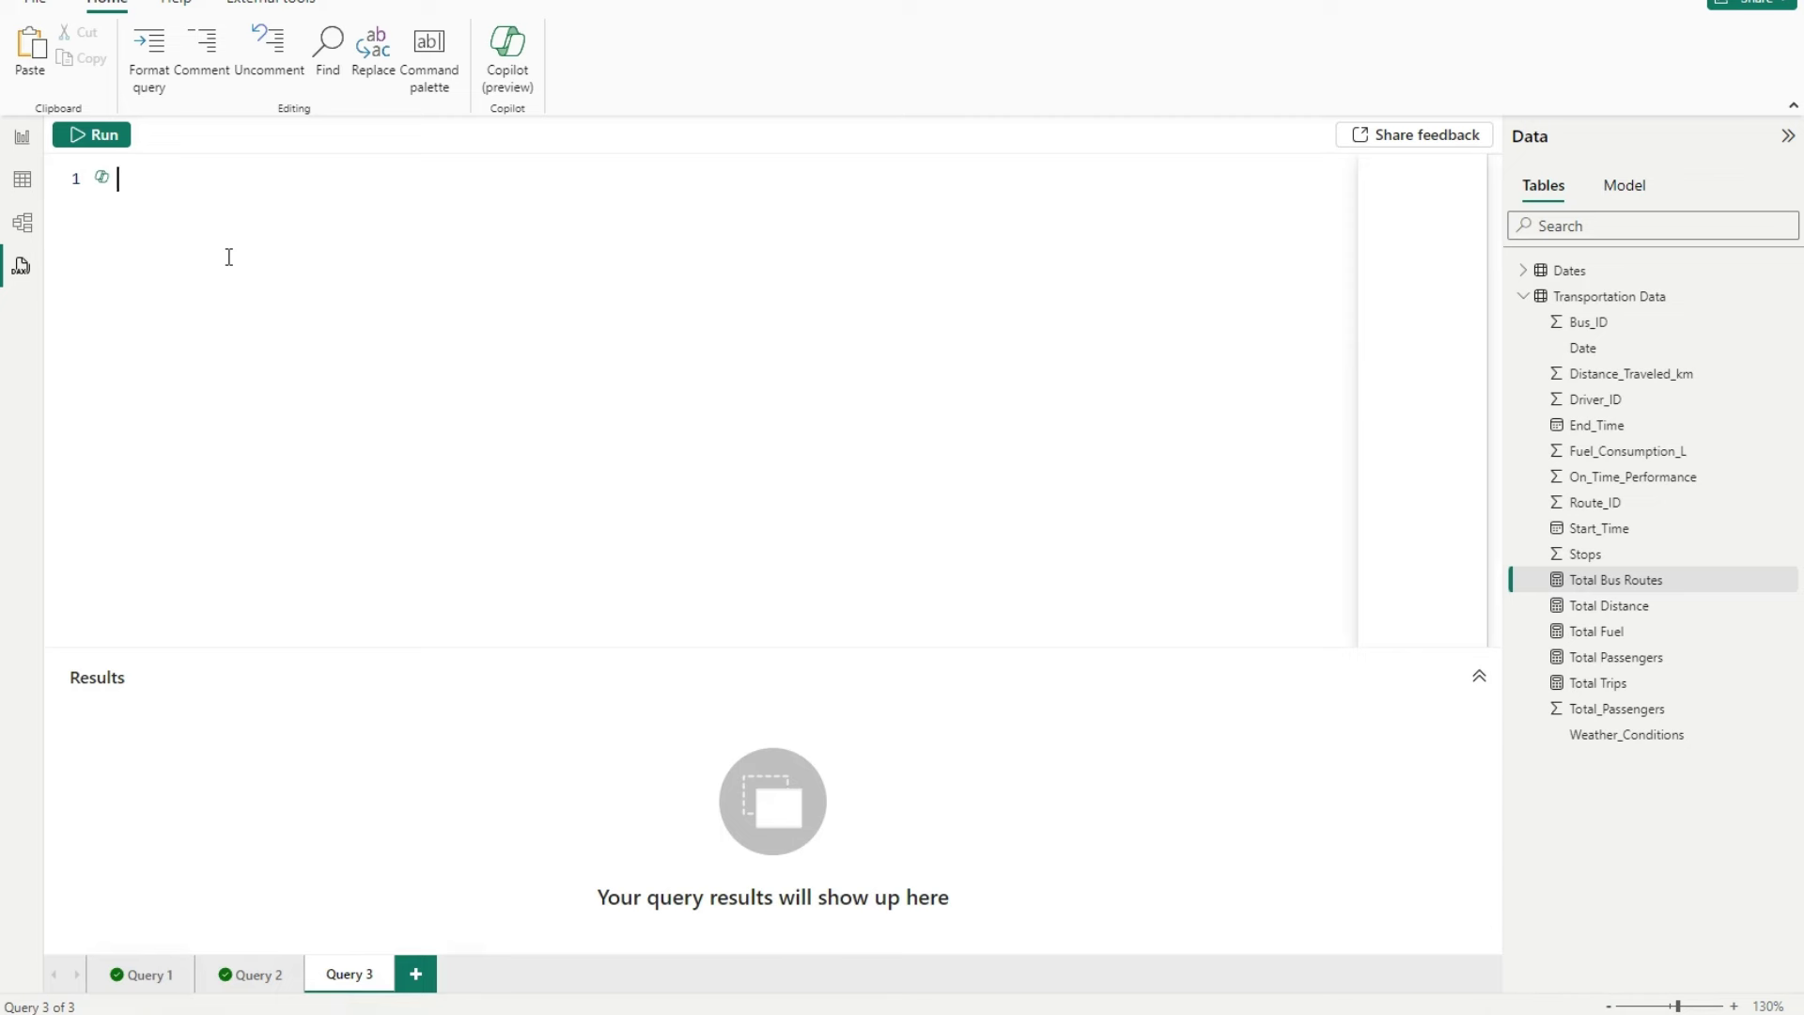
- Start Query 3 with EVALUATE( and CALCULATETABLE( on line 2
type("EVALUA")
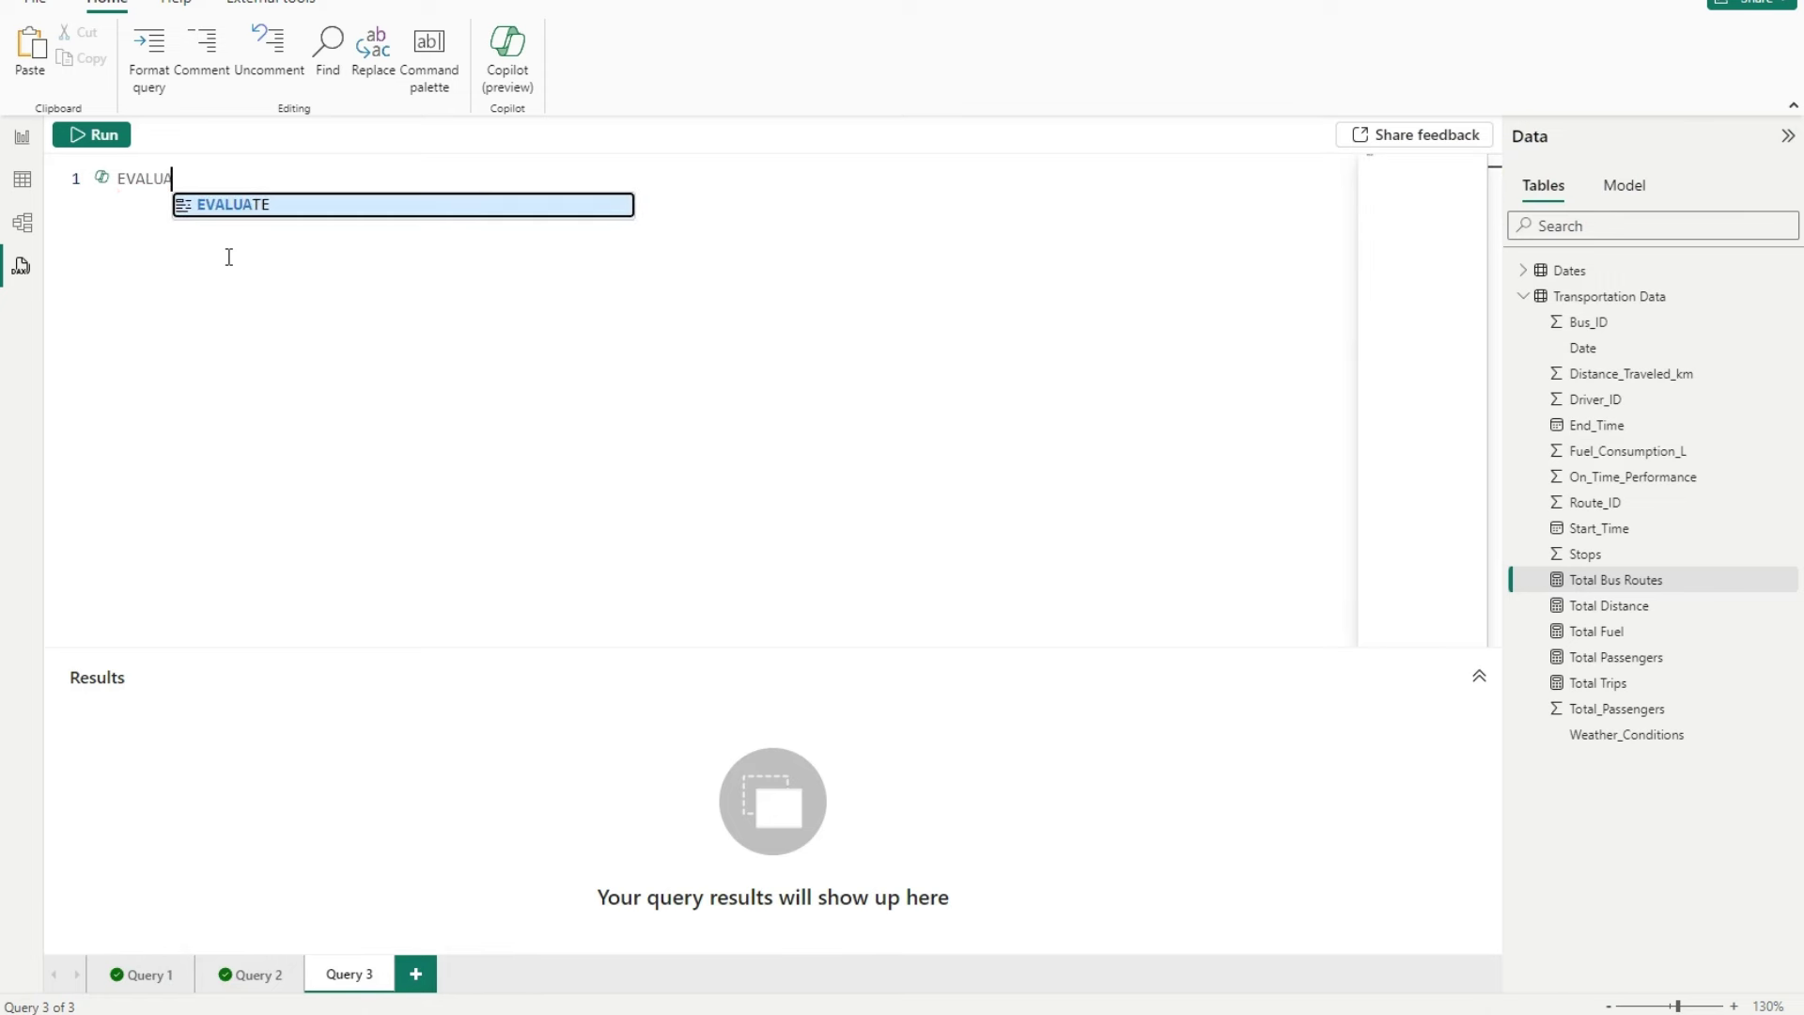
key("Tab")
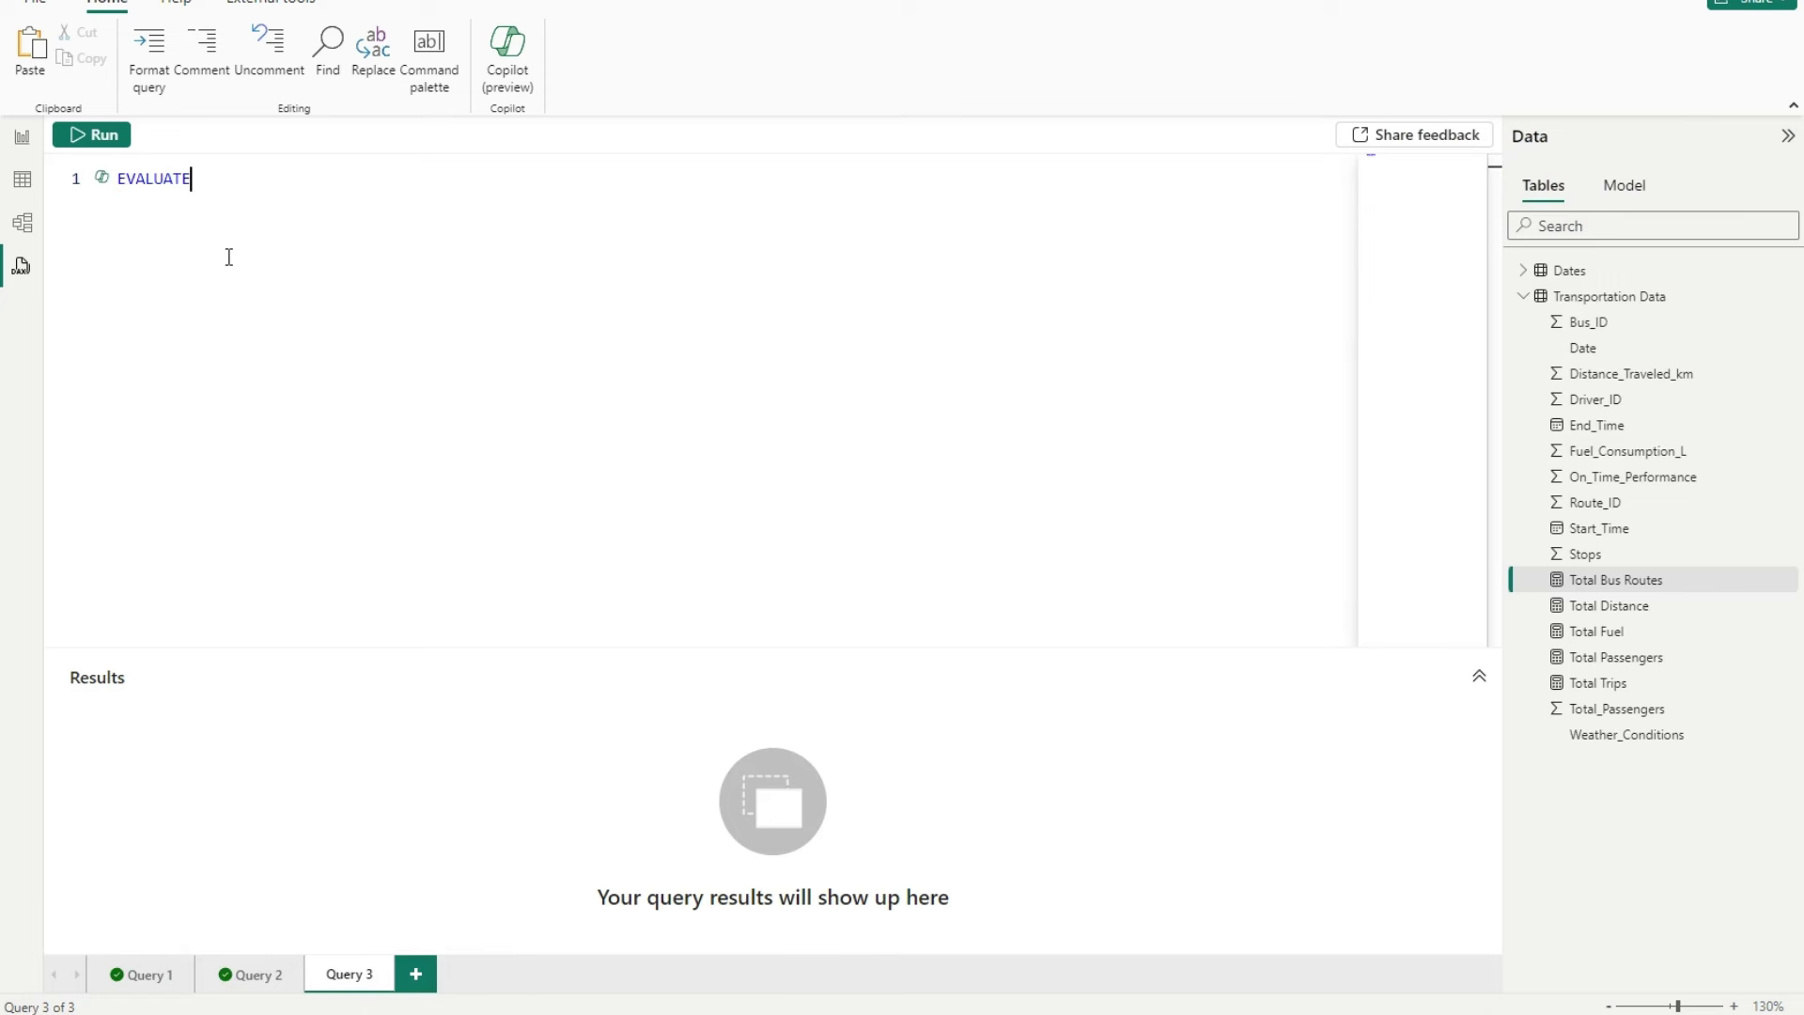
type("(")
key("Return")
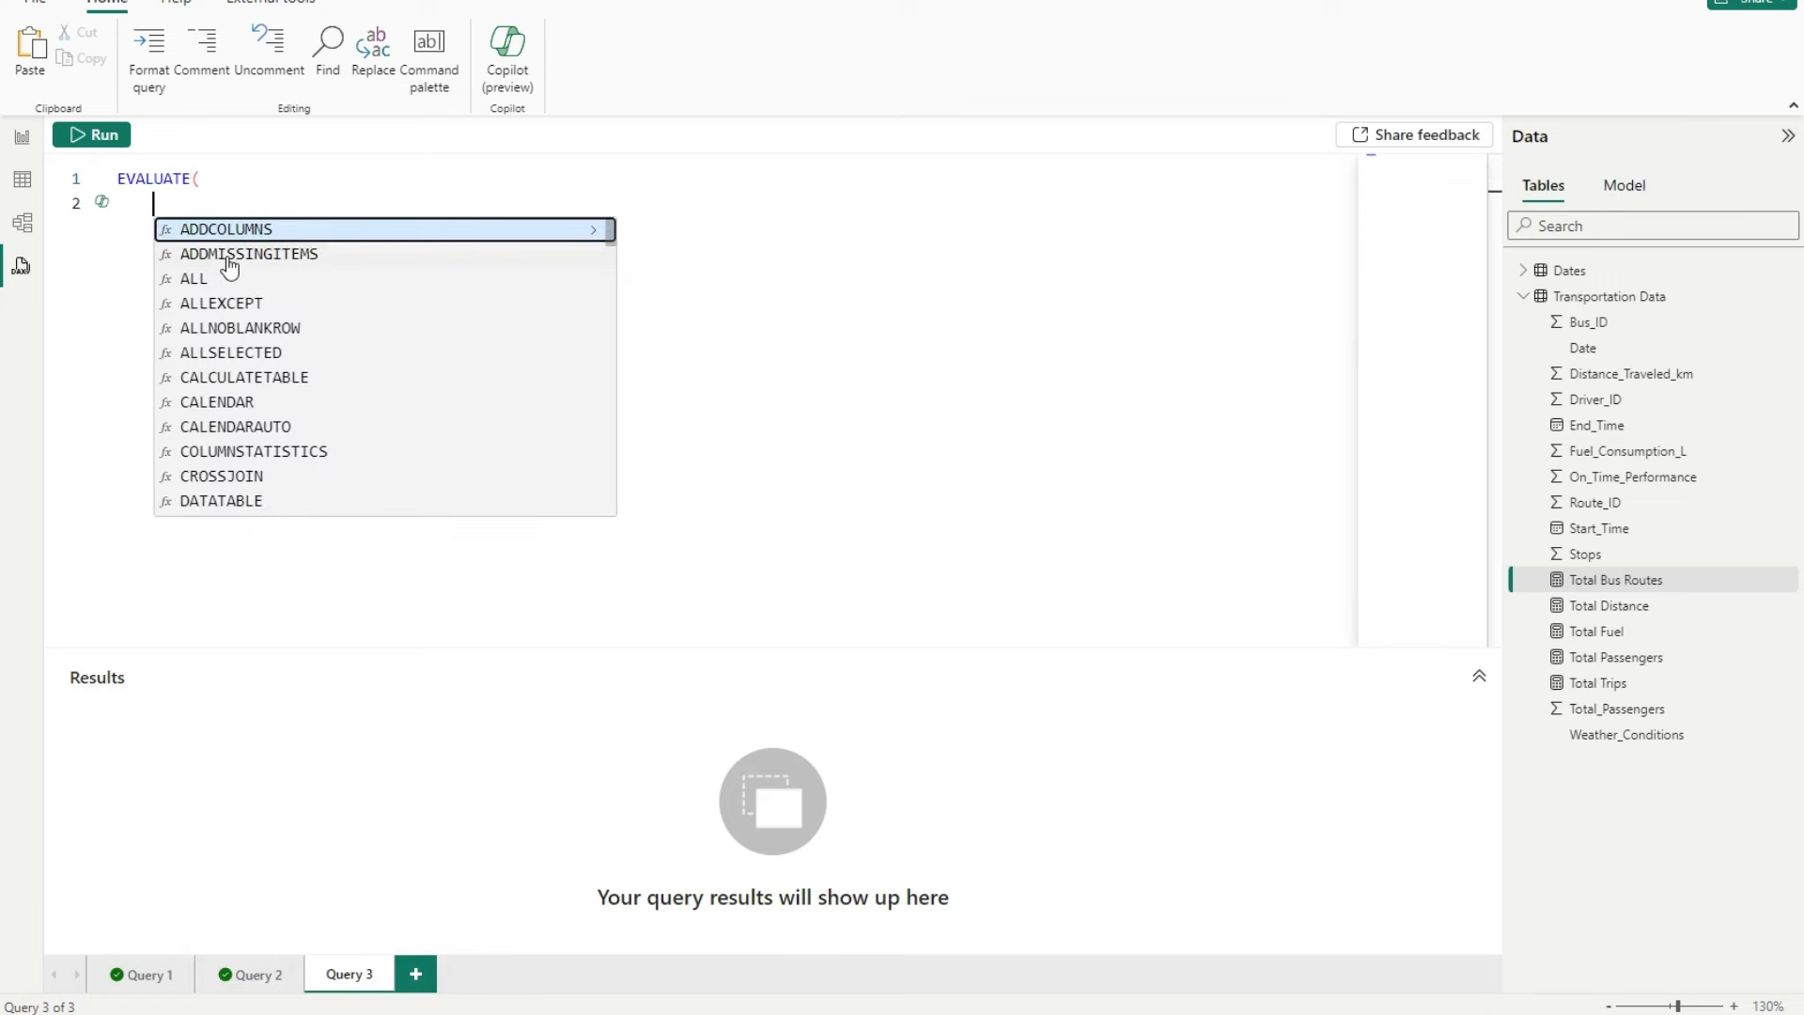
key("Down")
key("Down")
key("Down")
key("Down")
key("Down")
key("Down")
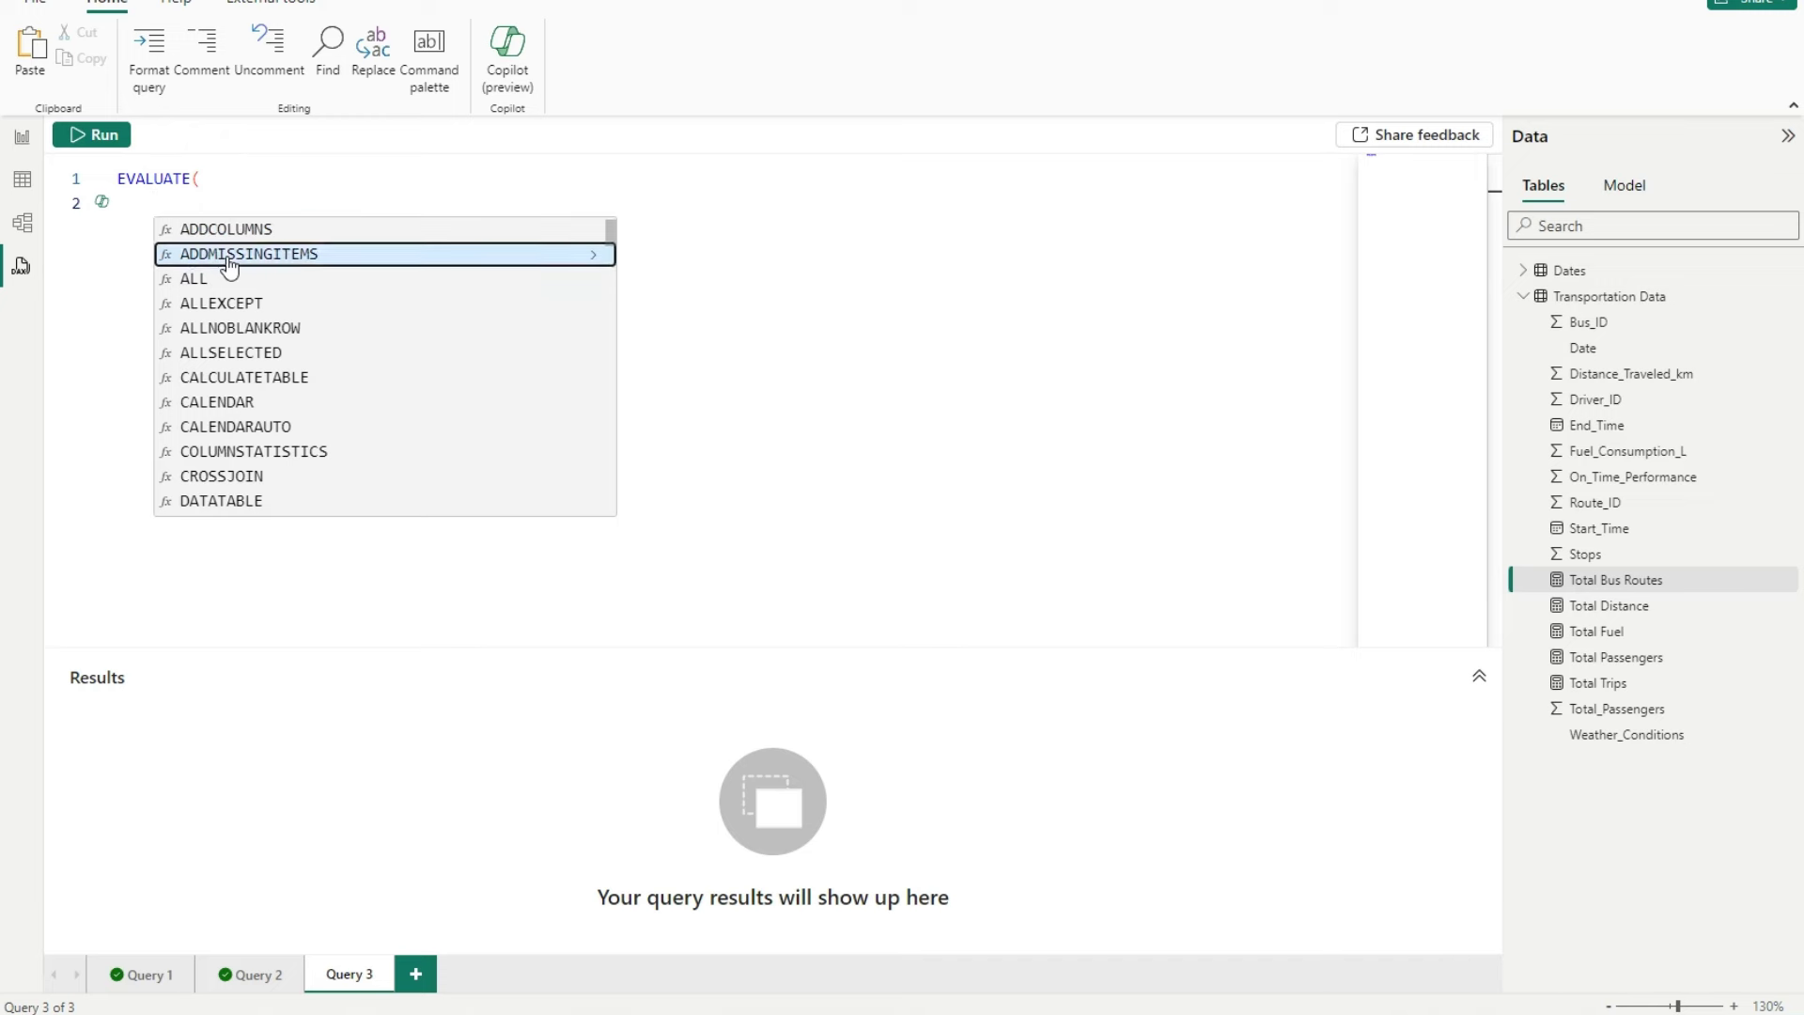
key("Tab")
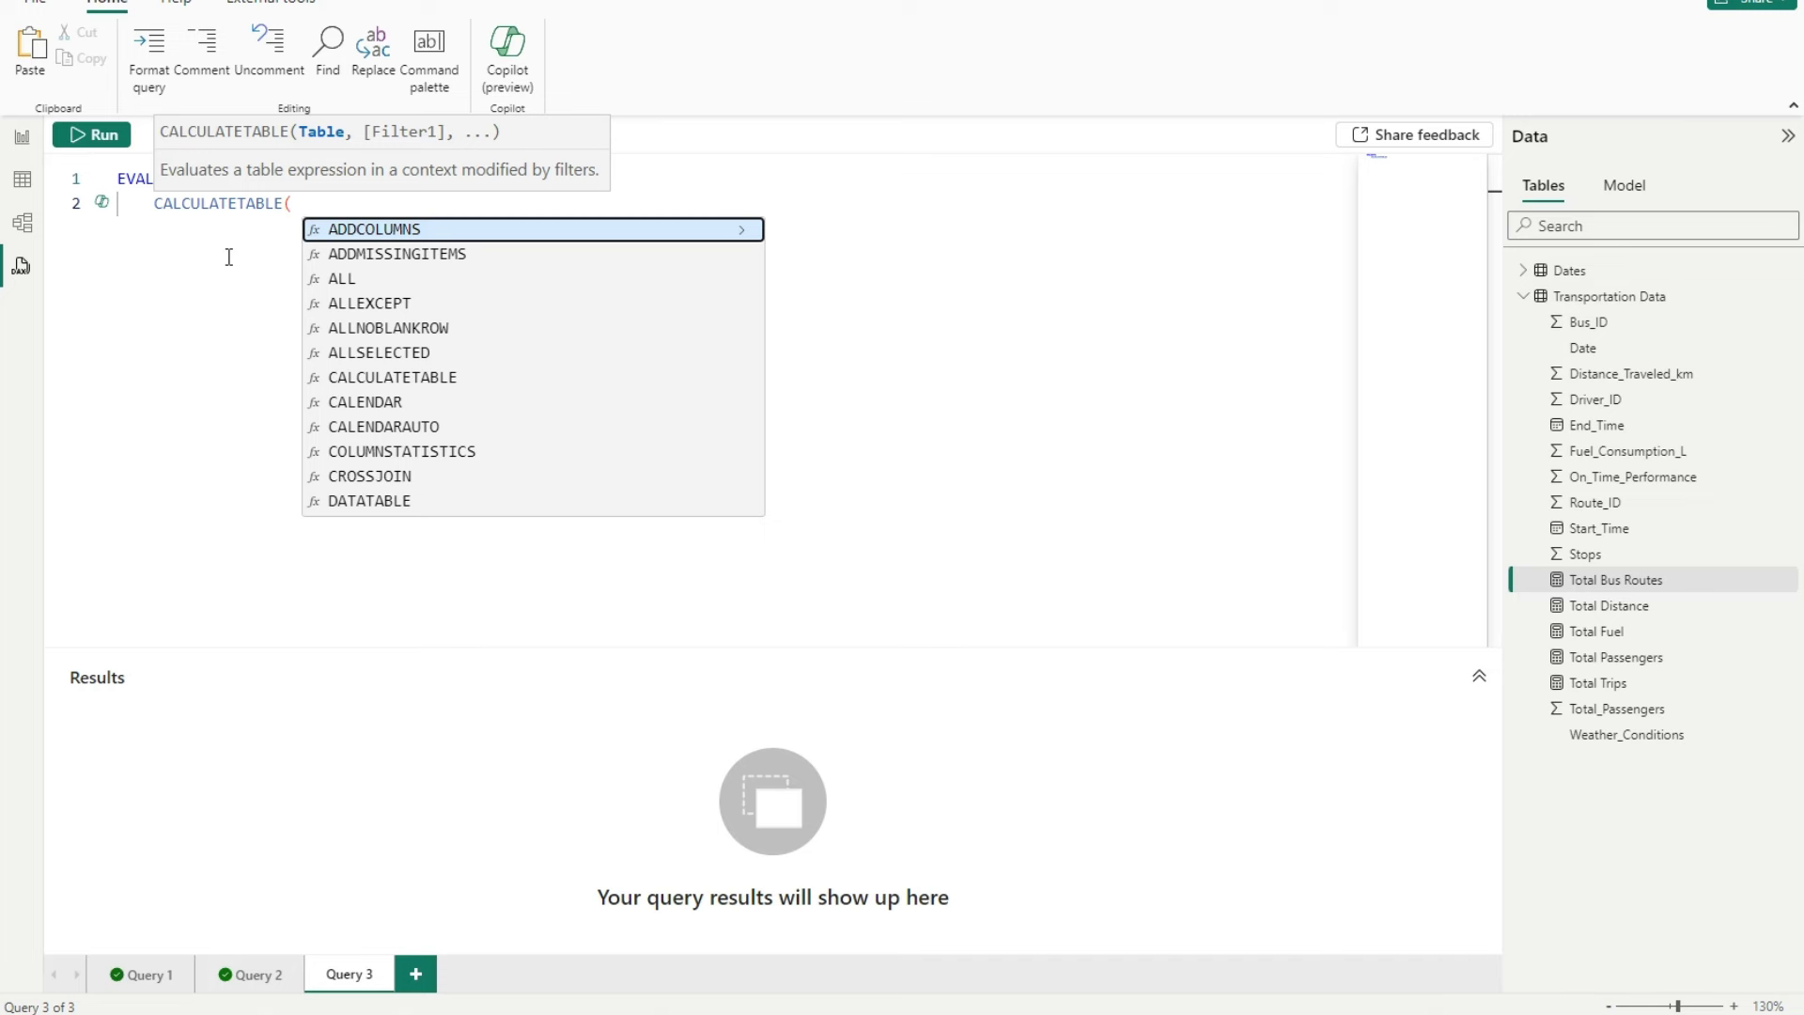
- Add VALUES( Dates[Month & Year] ), as the first CALCULATETABLE argument
type("V")
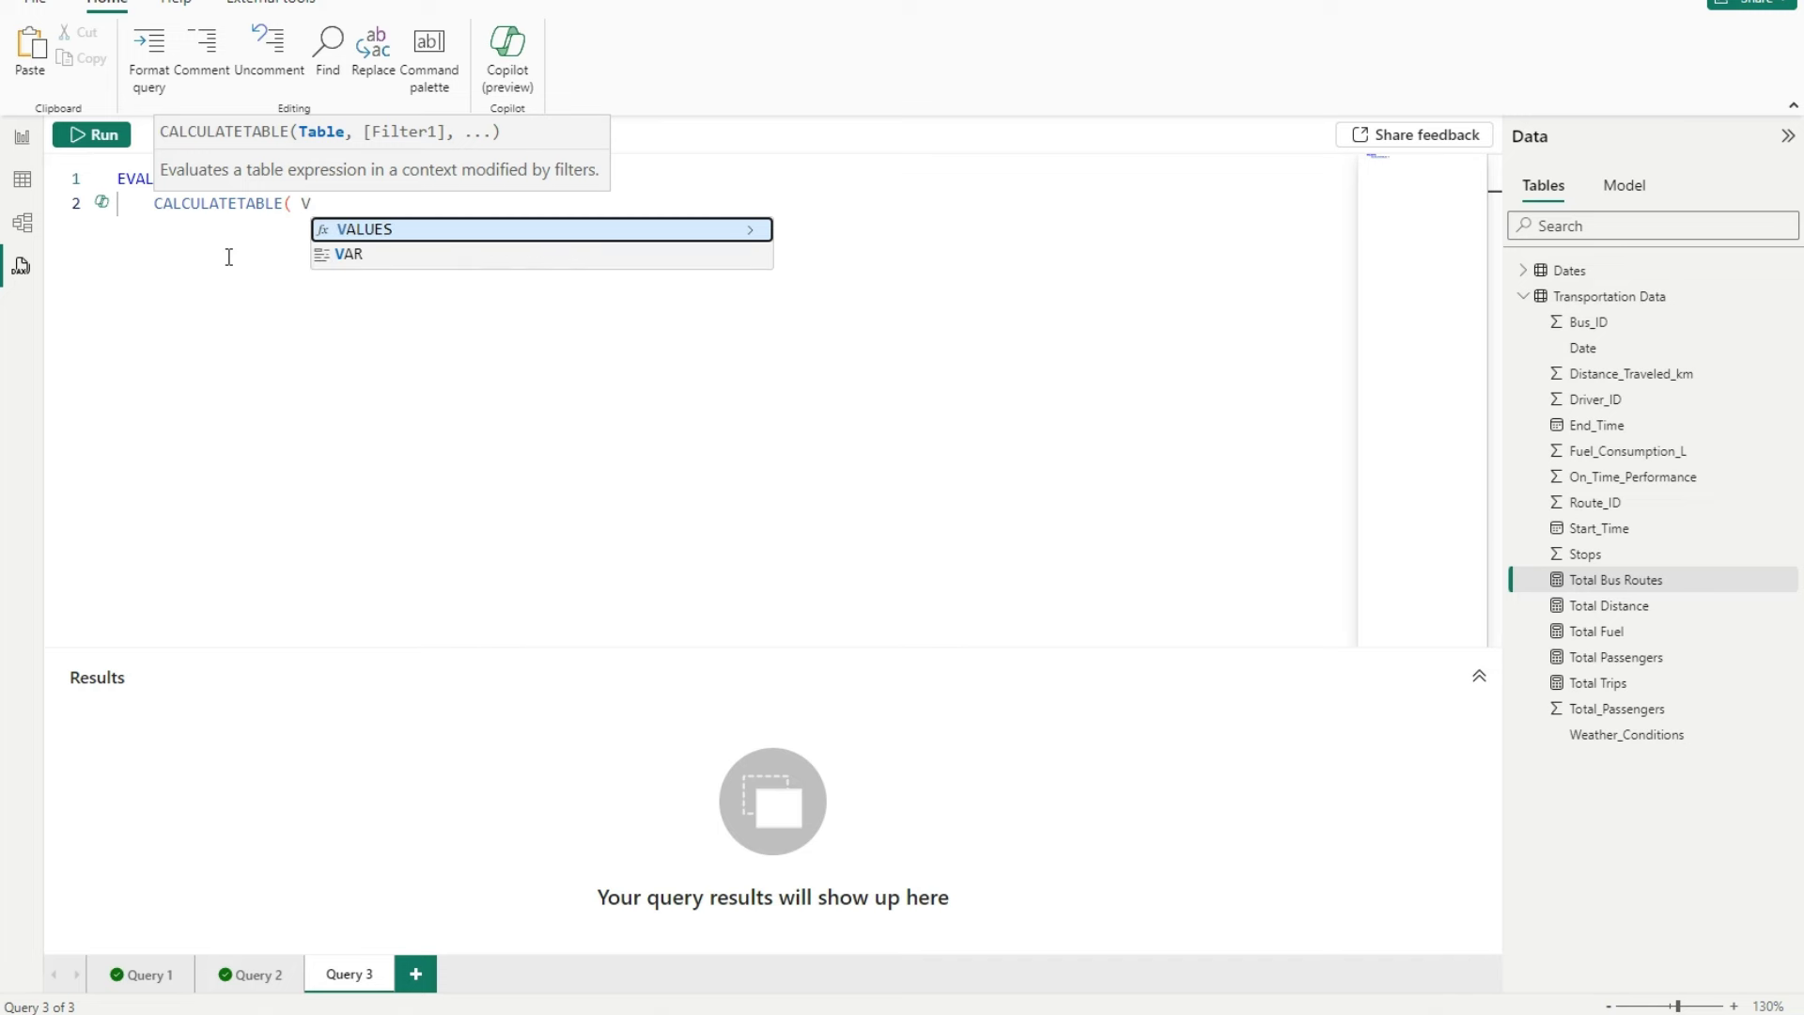
type("ALU")
key("Tab")
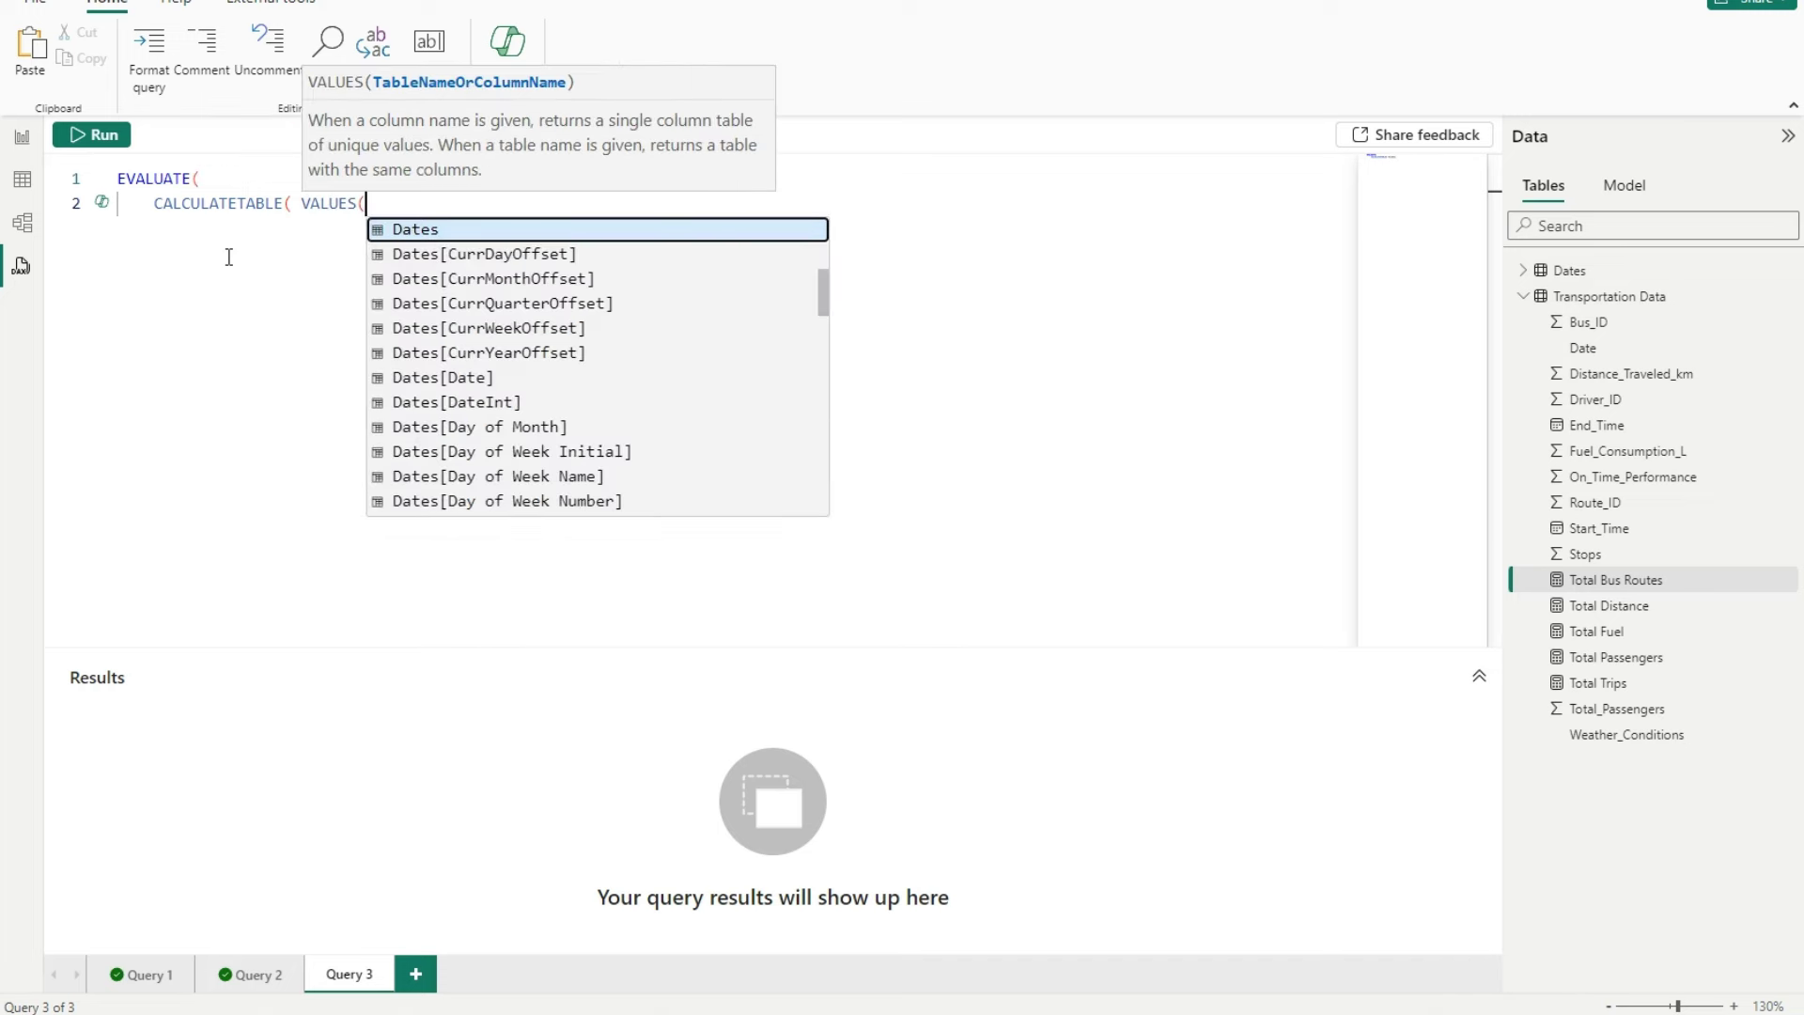
type("Month")
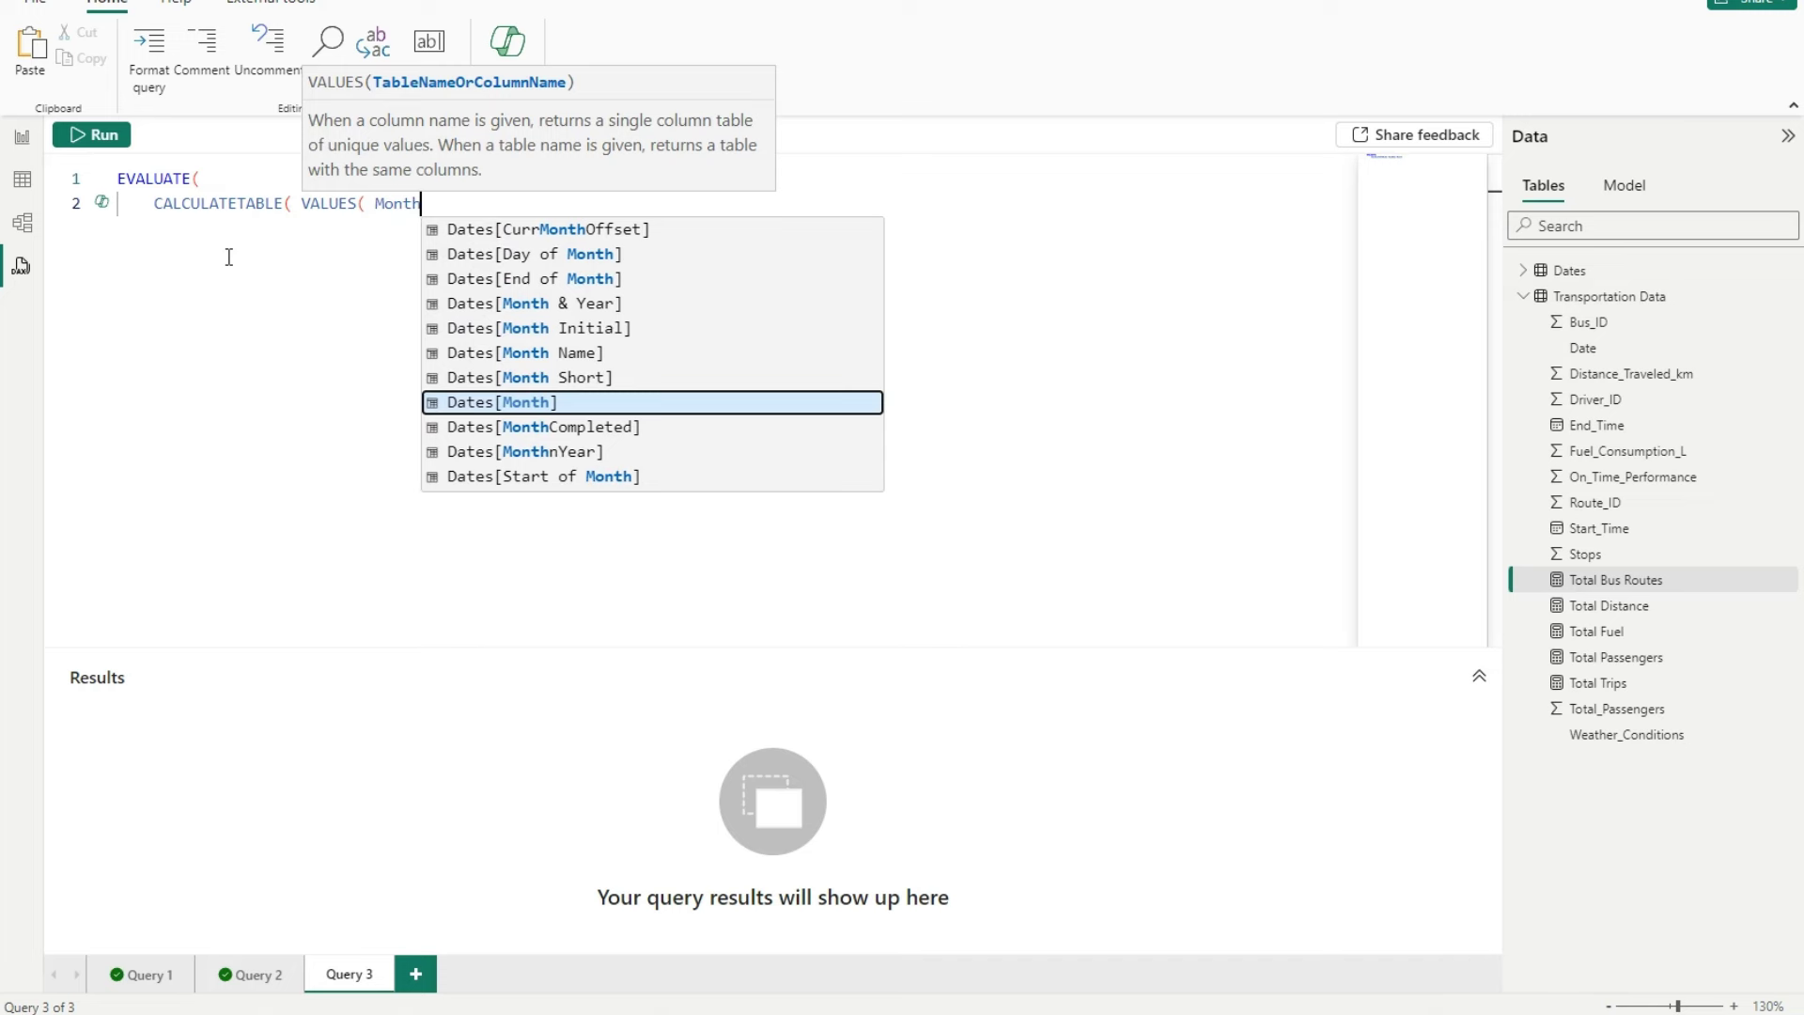
key("Up")
key("Up")
key("Up")
key("Up")
key("Tab")
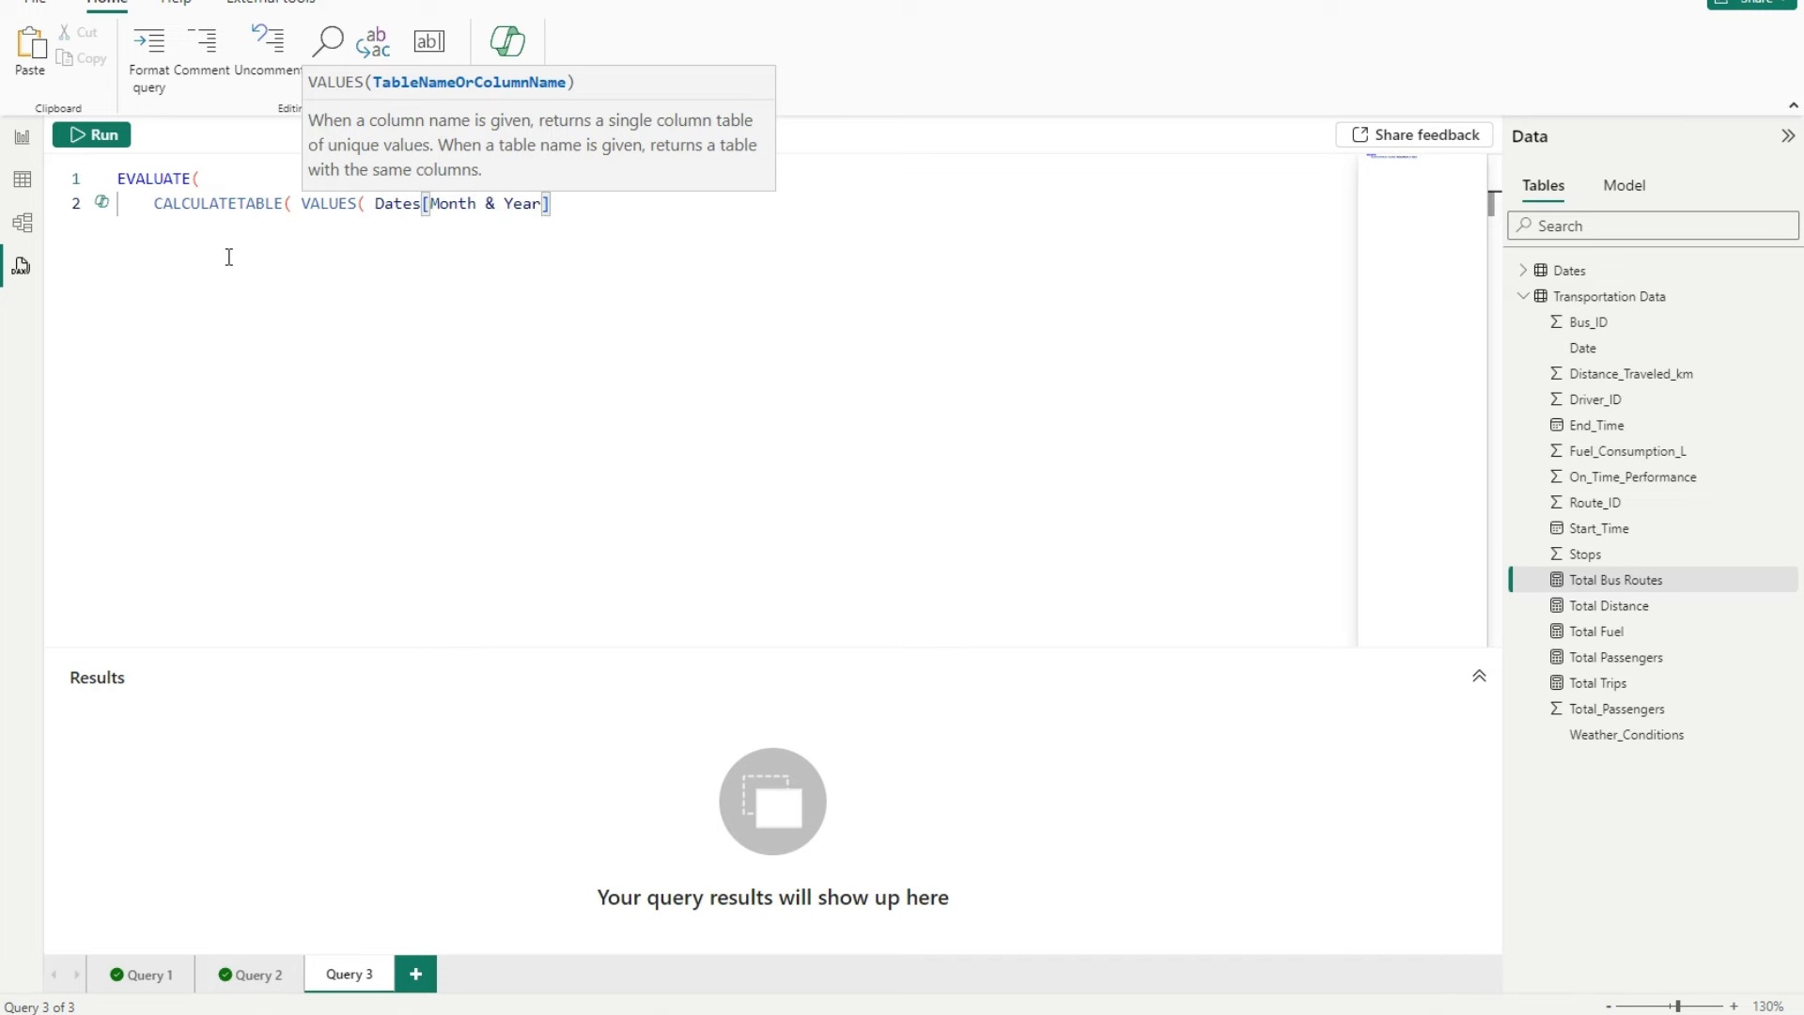
type("),")
key("Return")
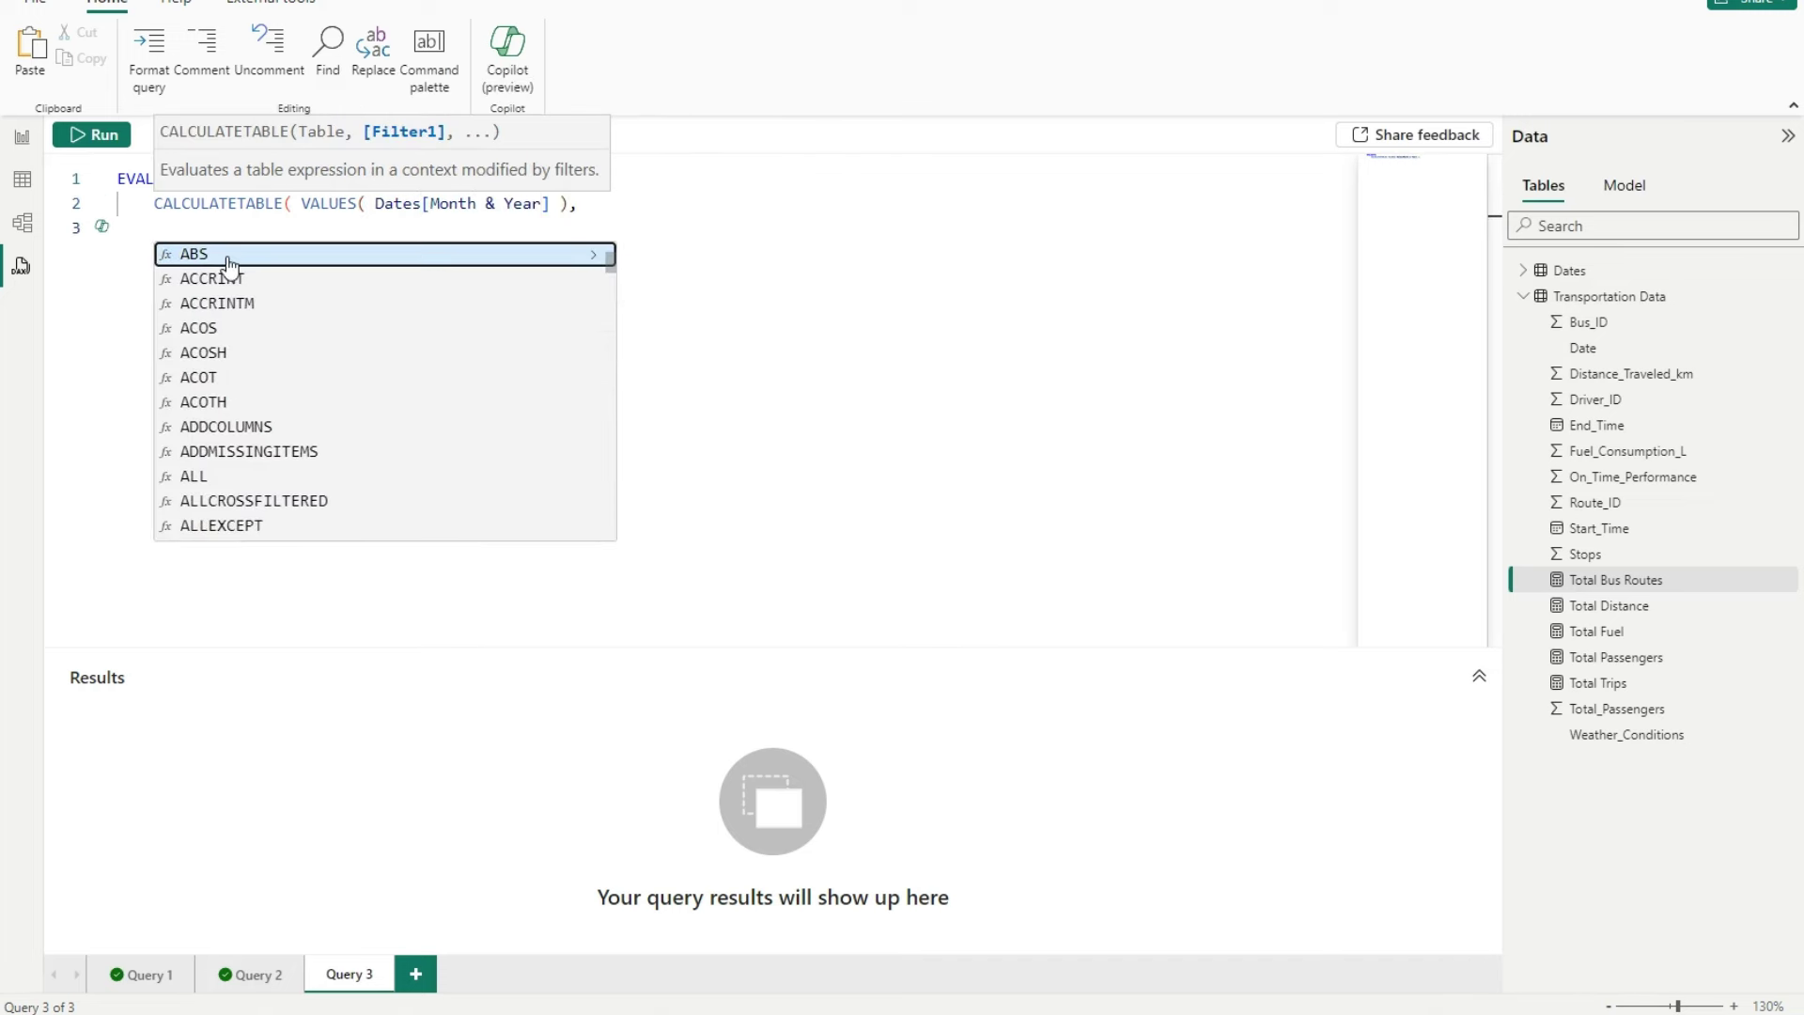
key("Escape")
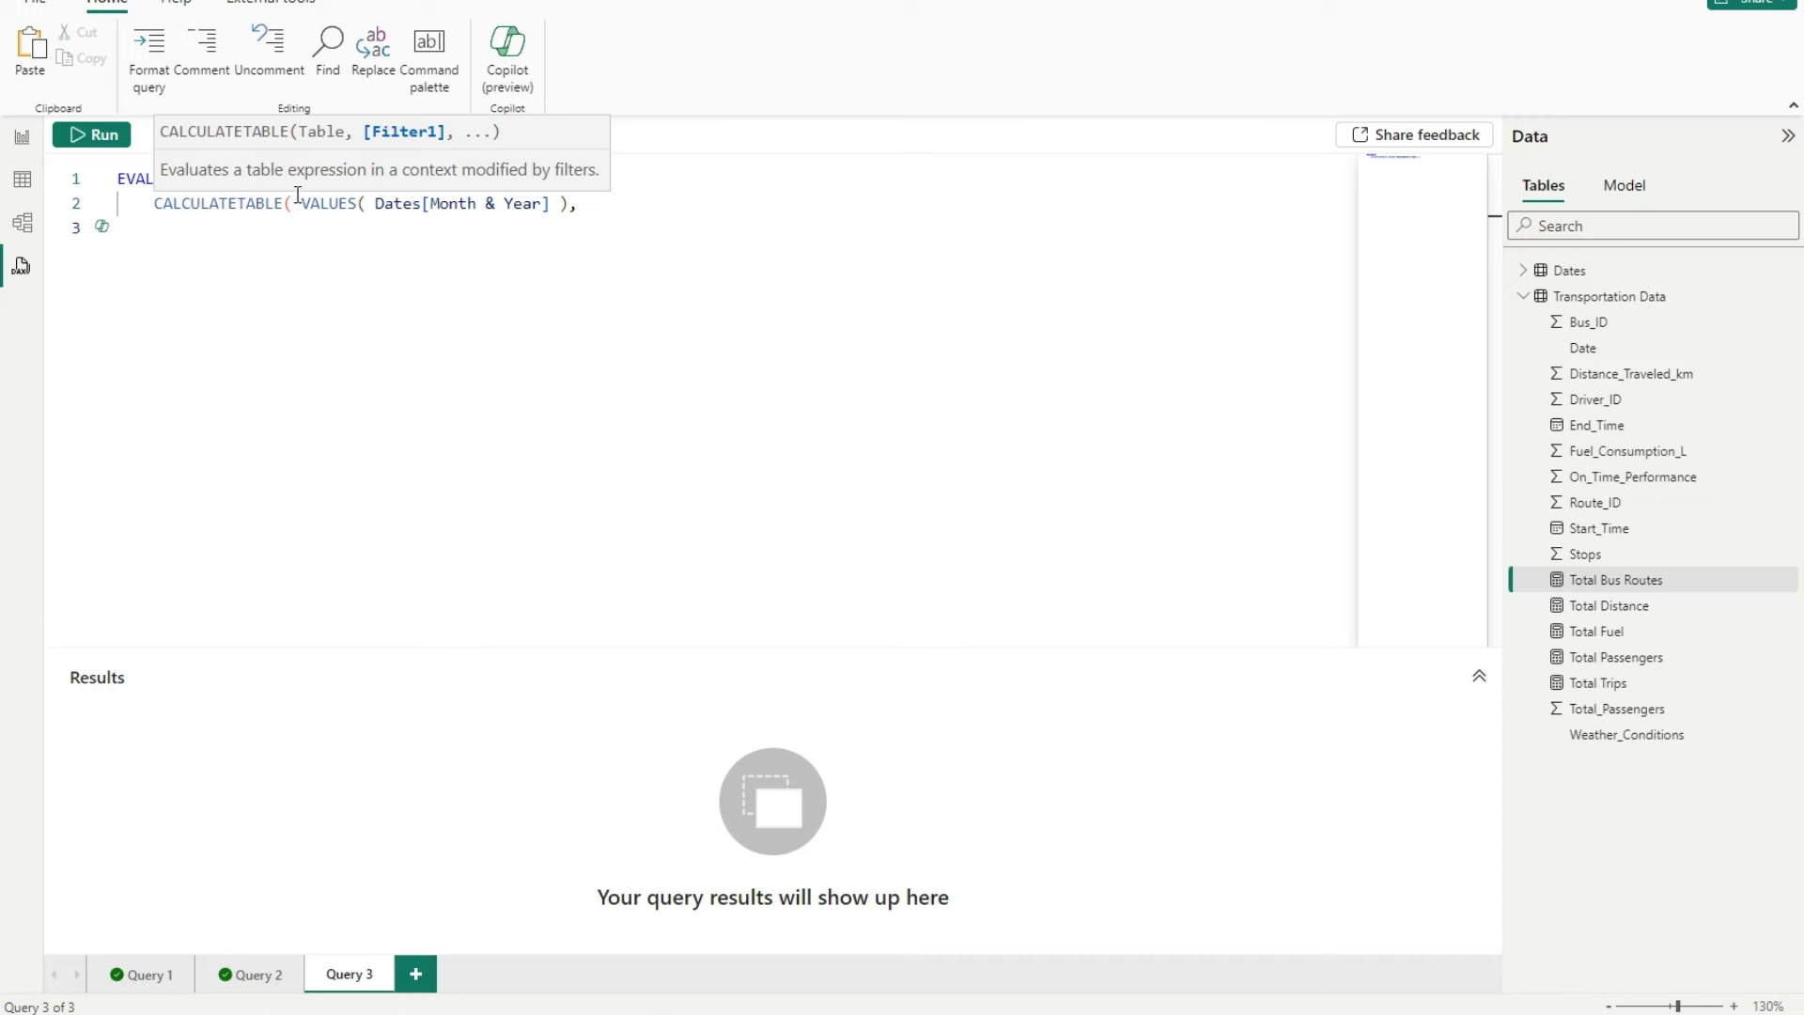
- Replace CALCULATETABLE with ADDCOLUMNS( Dates, on line 2
left_click_drag(282, 203, 154, 209)
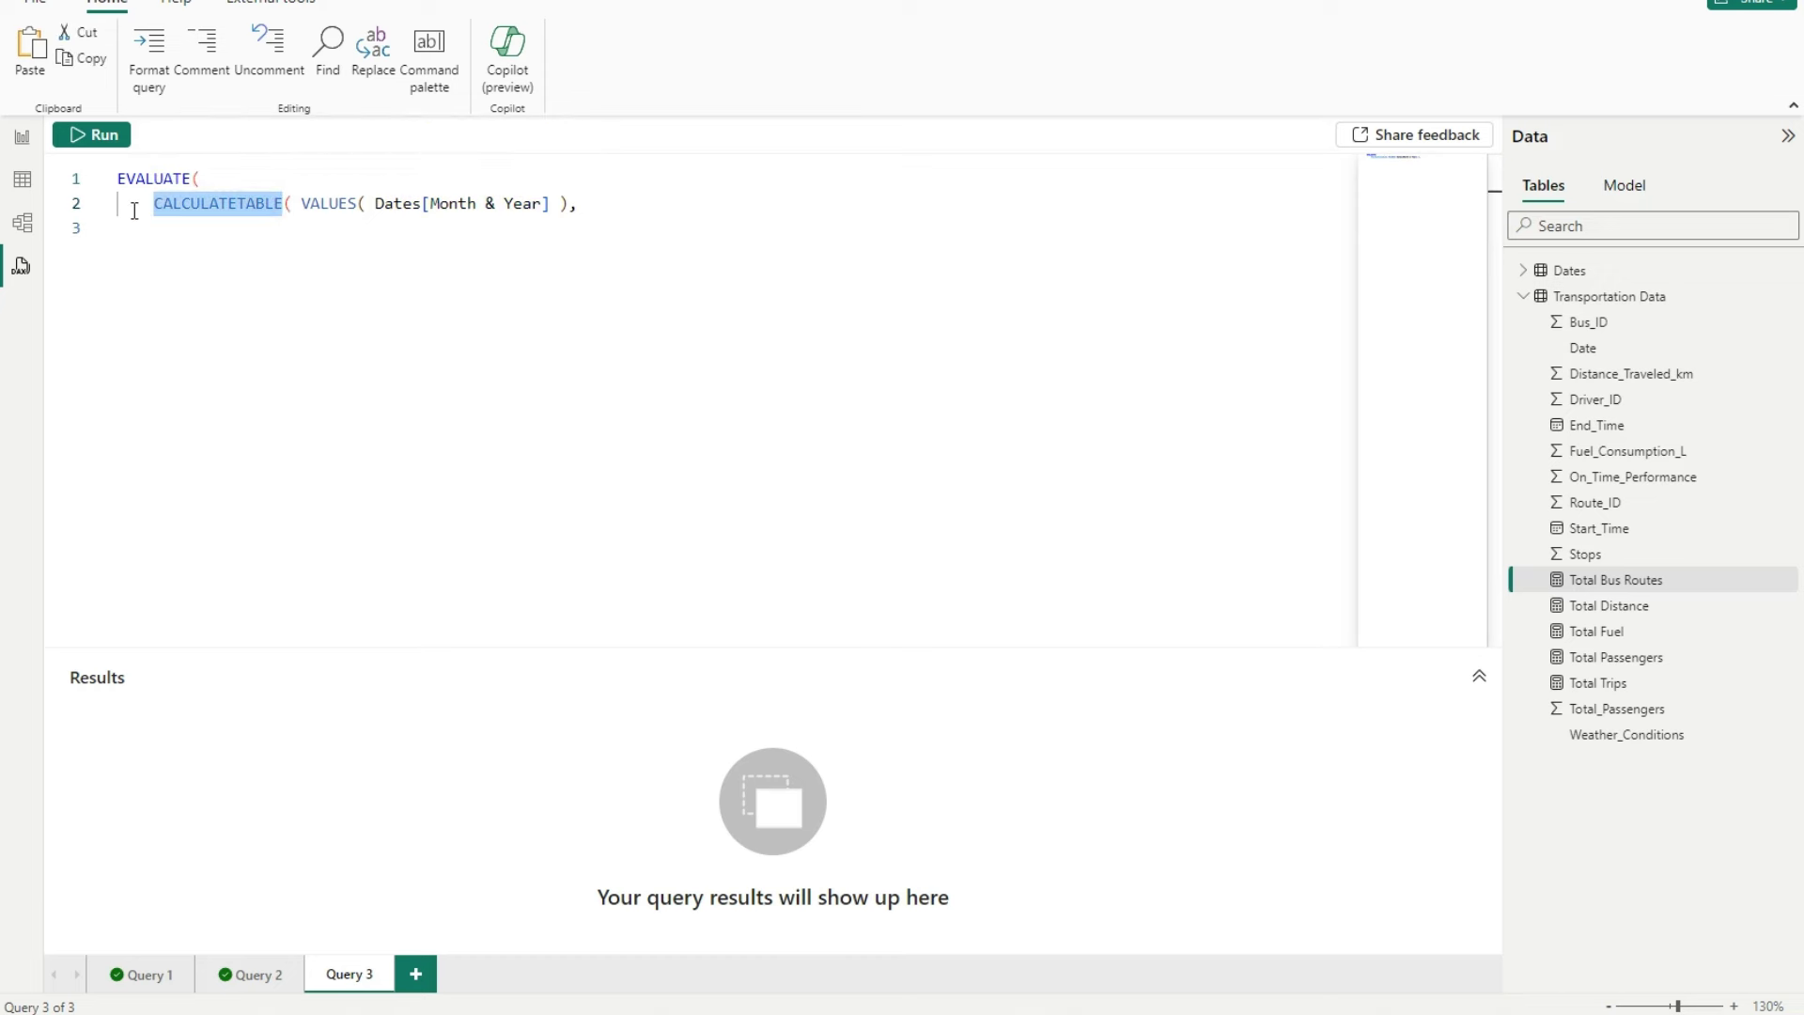
type("ADD")
key("Tab")
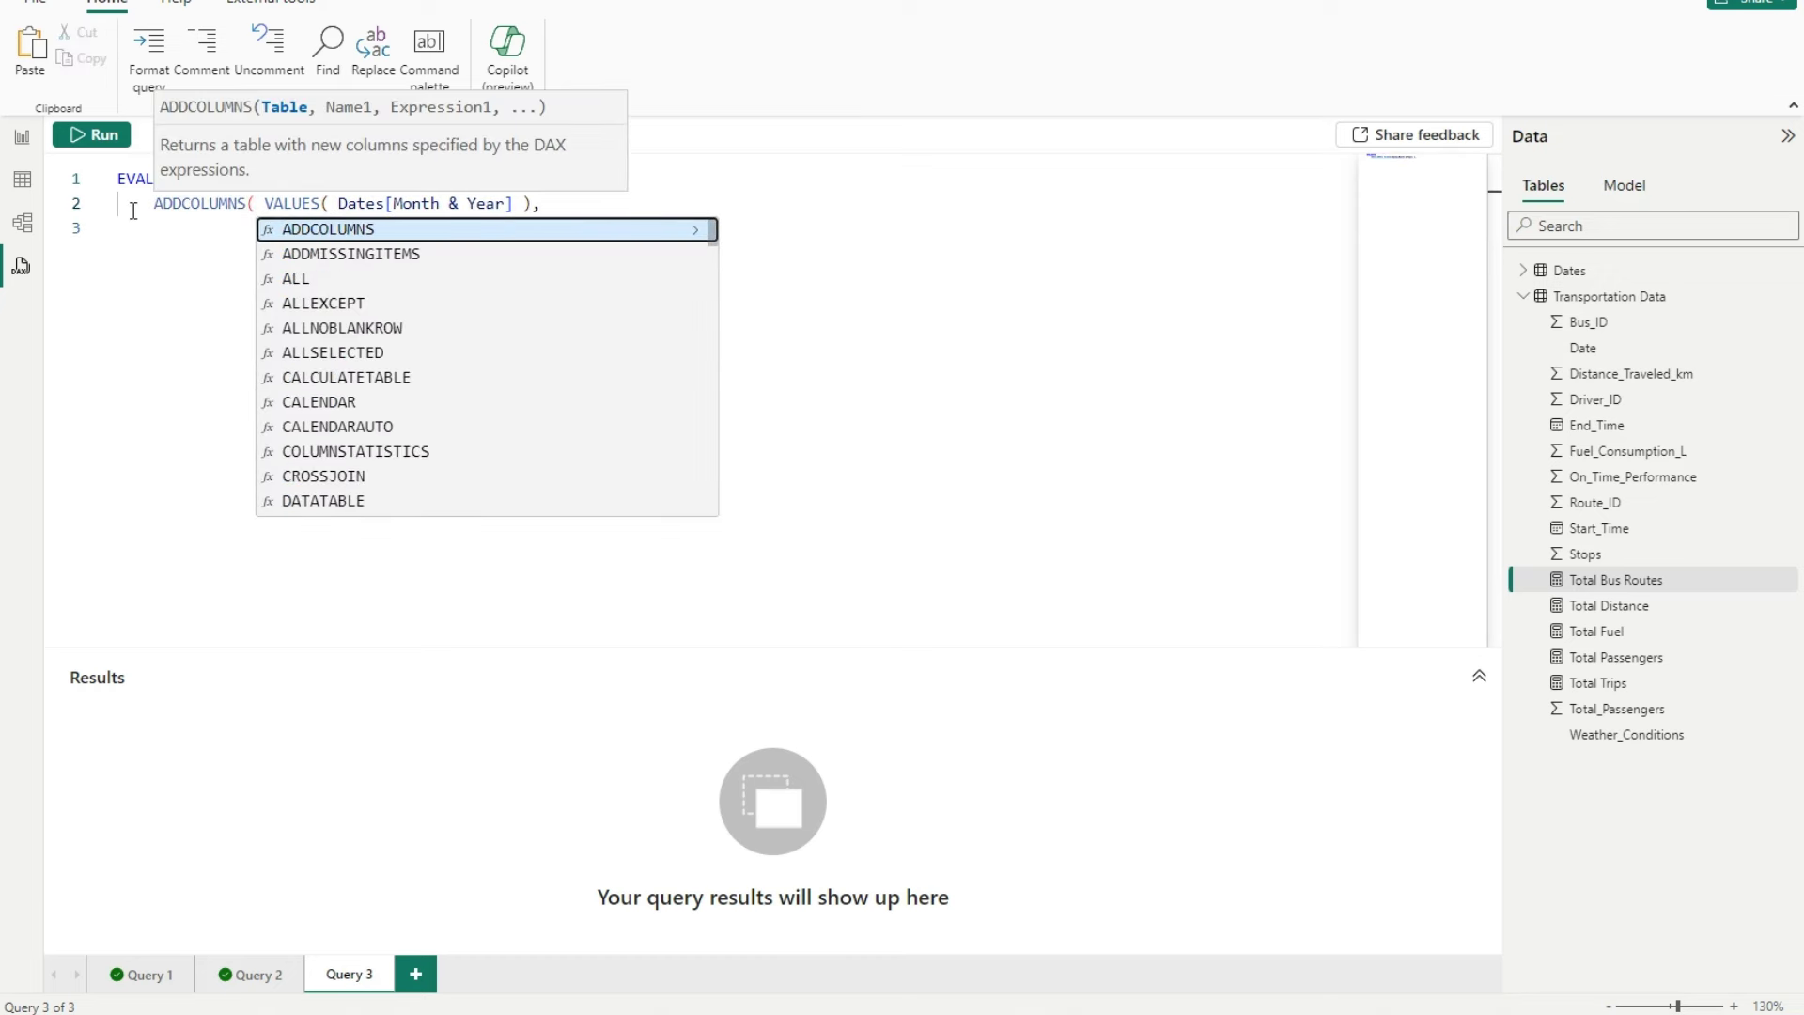
left_click_drag(532, 203, 264, 205)
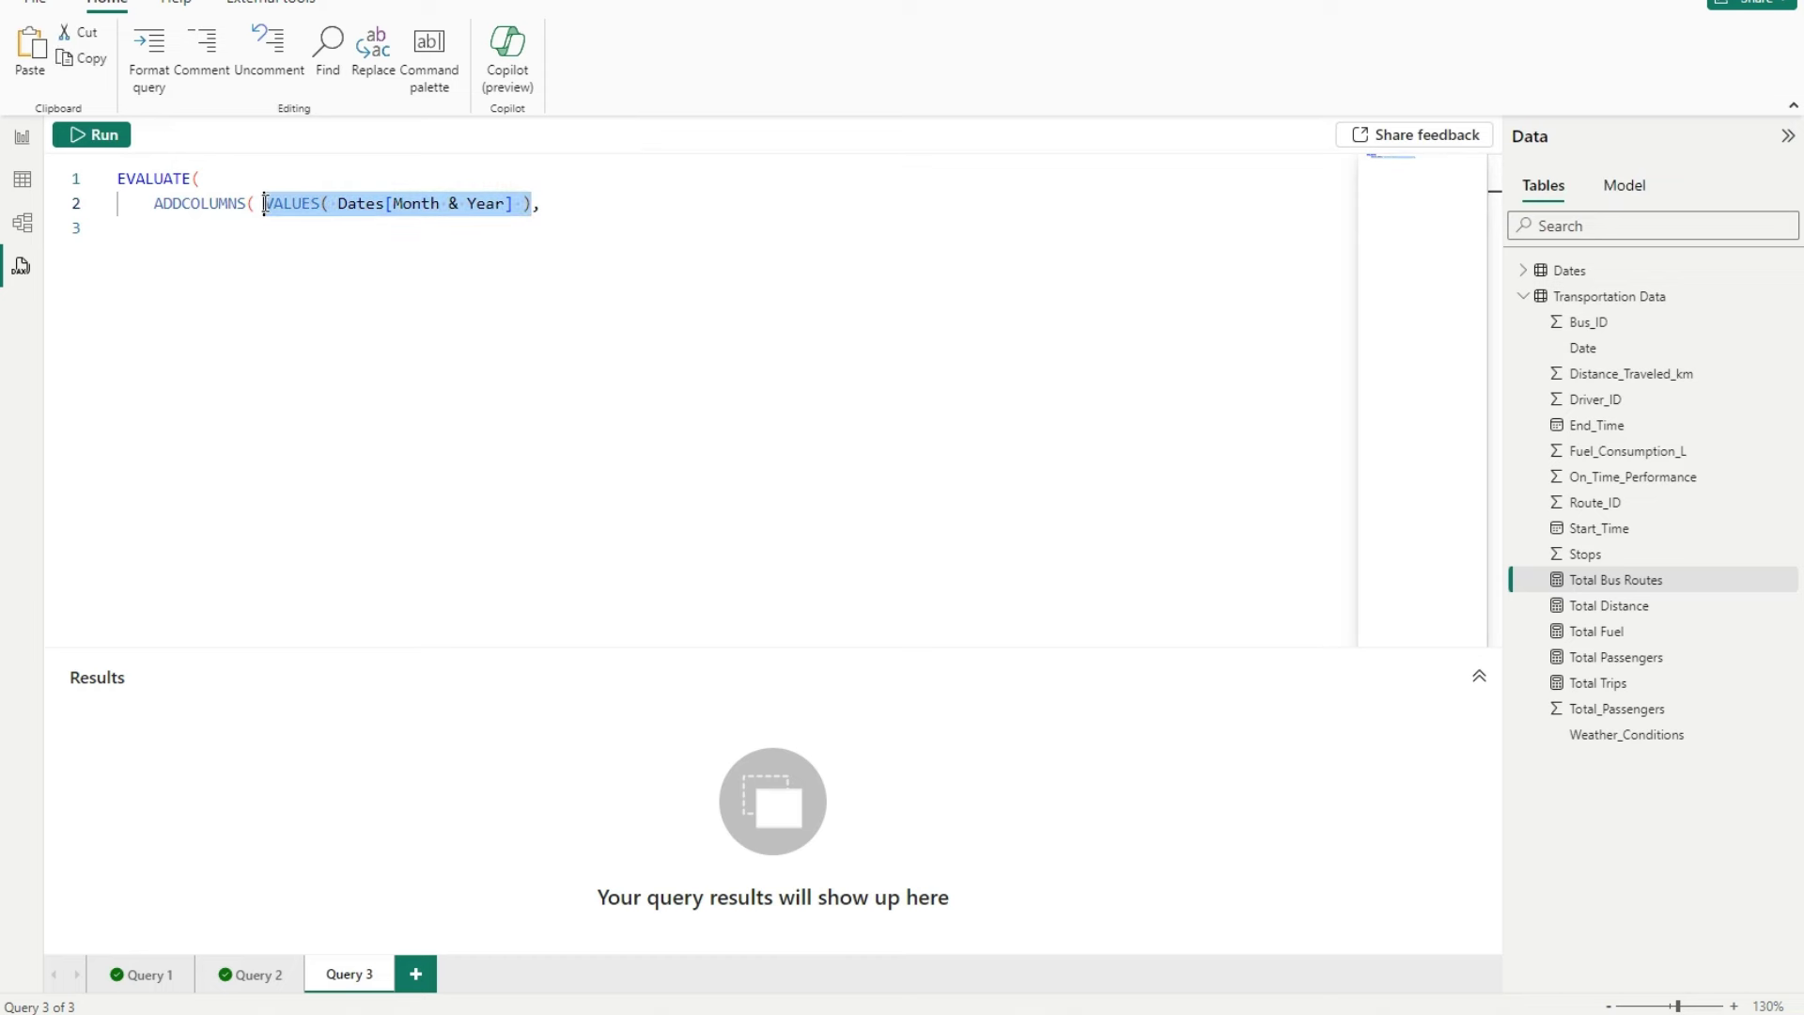
type("Dates")
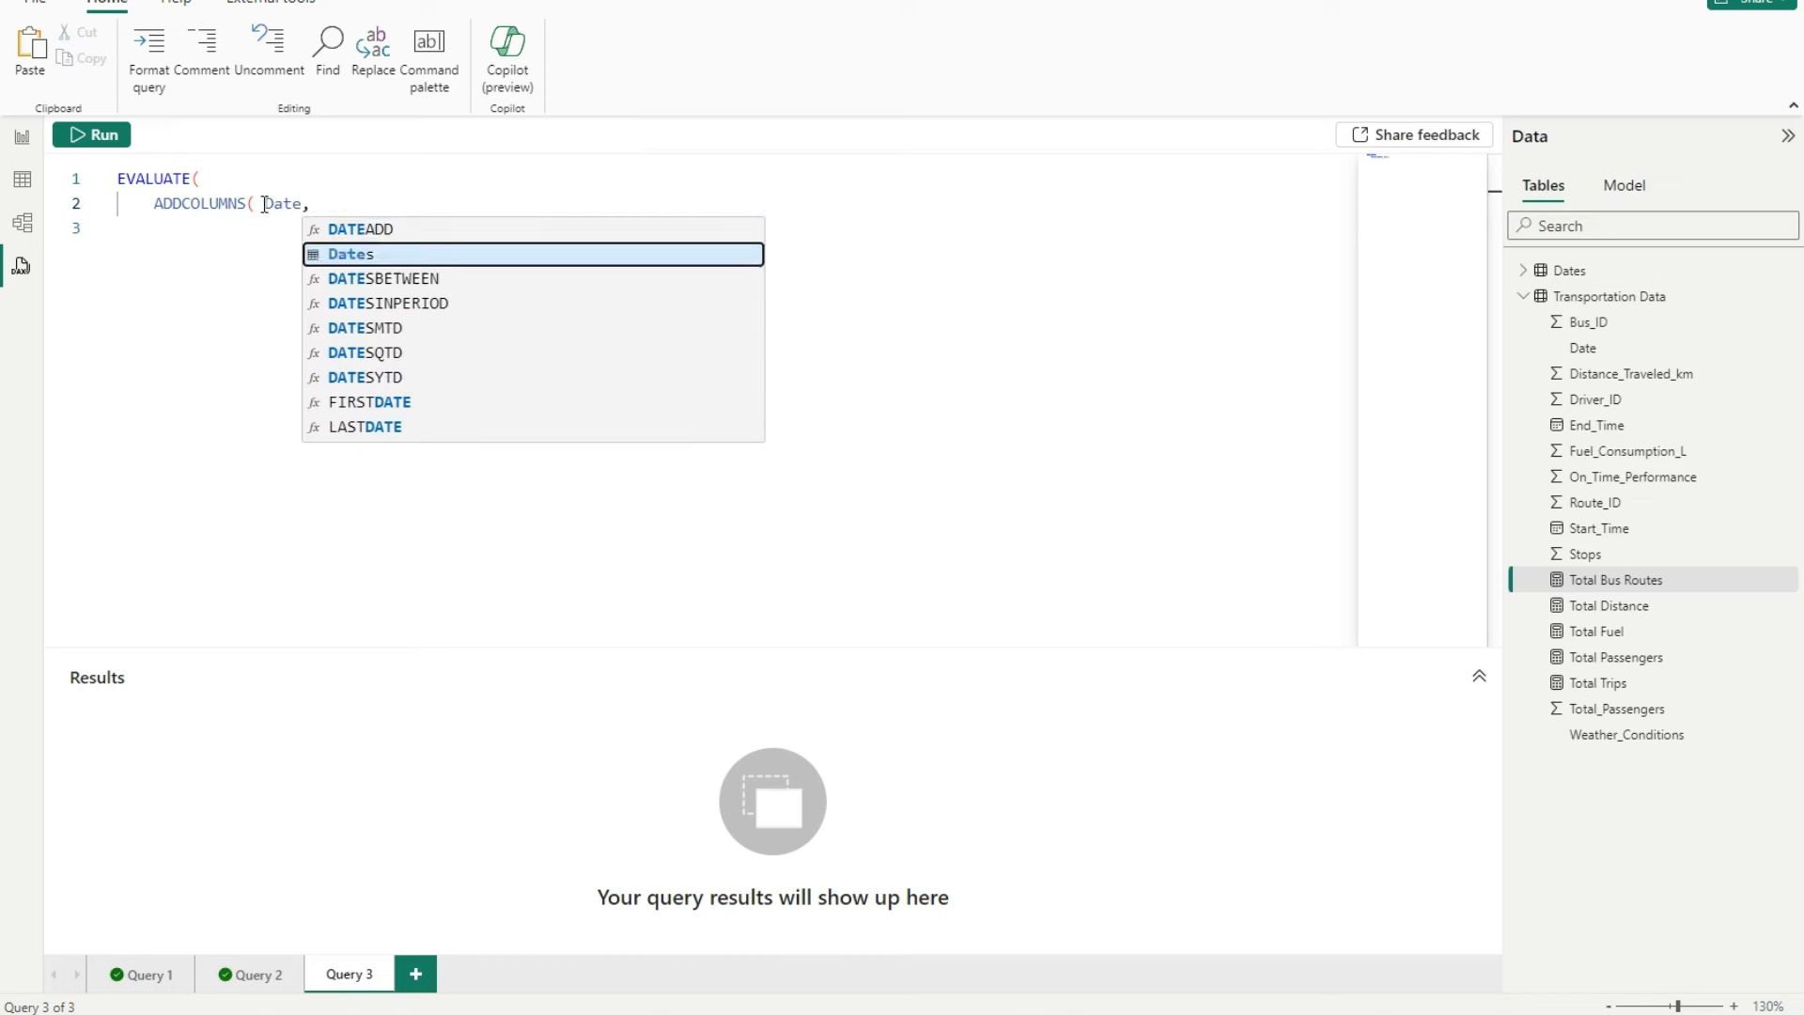
key("Tab")
type(",")
key("Return")
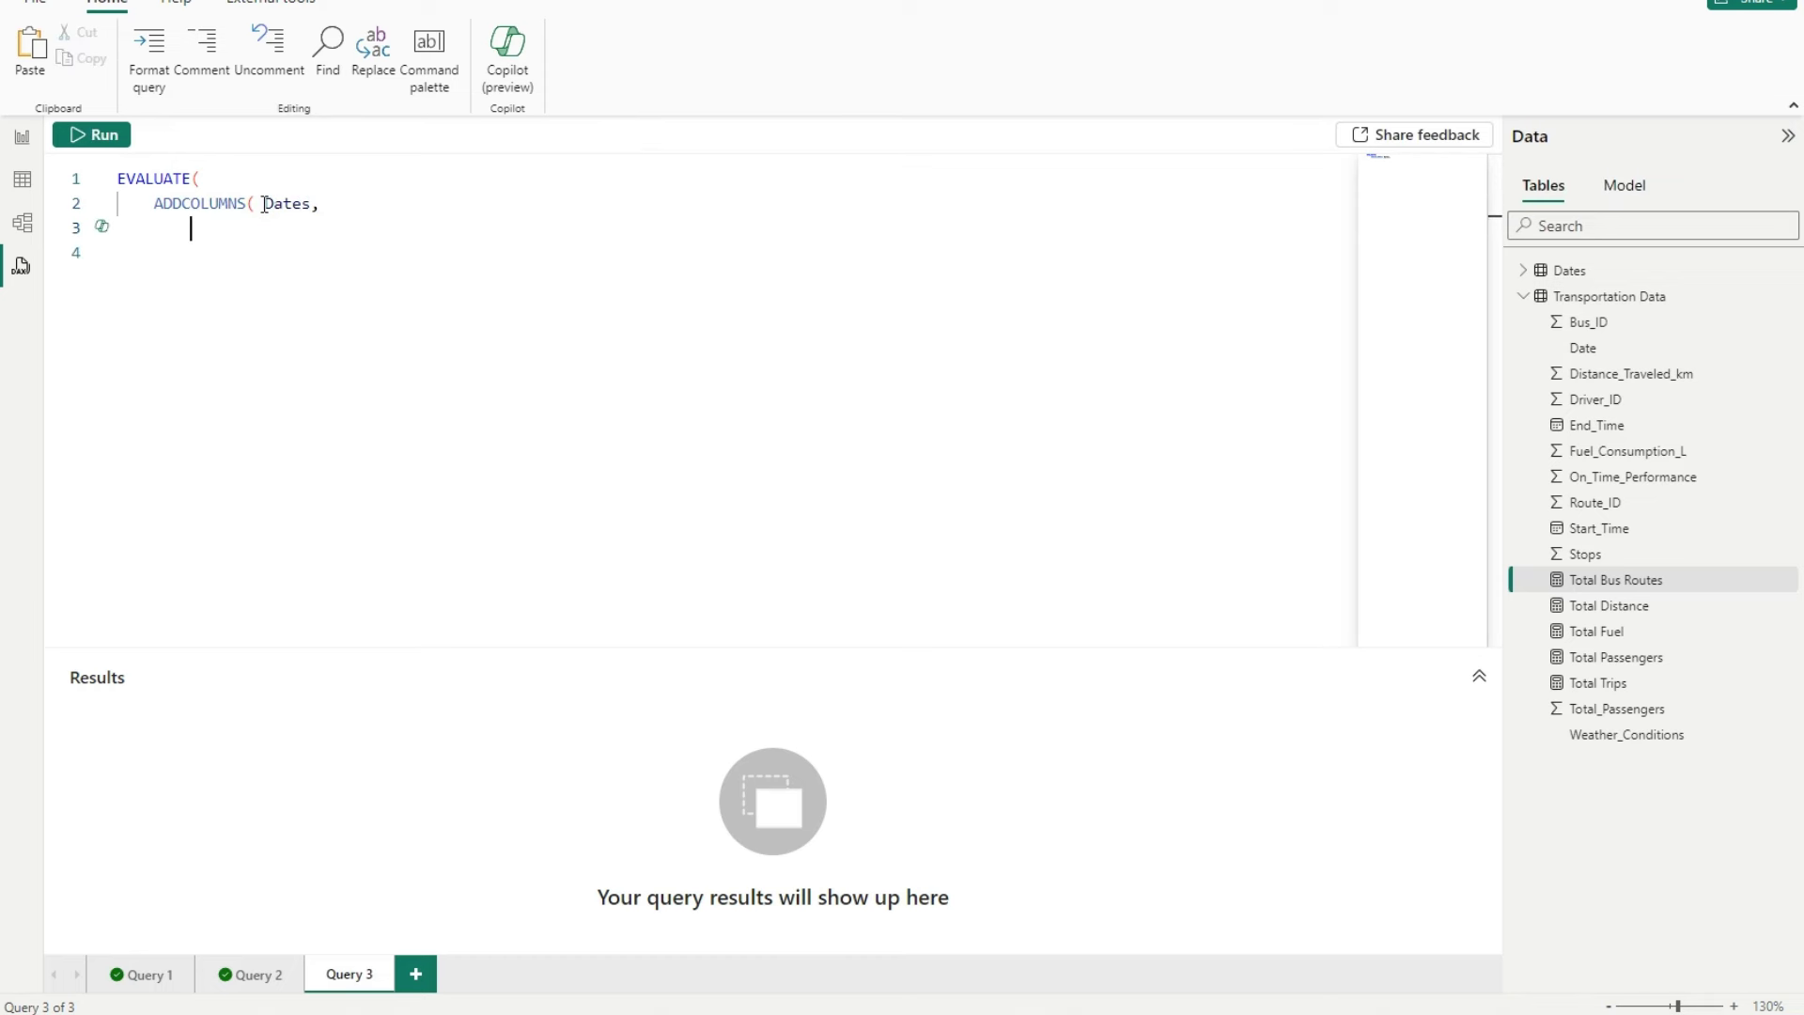
- Rework the arguments so ADDCOLUMNS takes Dates and VALUES( Dates[Month & Year] )
type("VALUES(")
left_click(757, 199)
left_click(259, 230)
left_click_drag(260, 231, 191, 231)
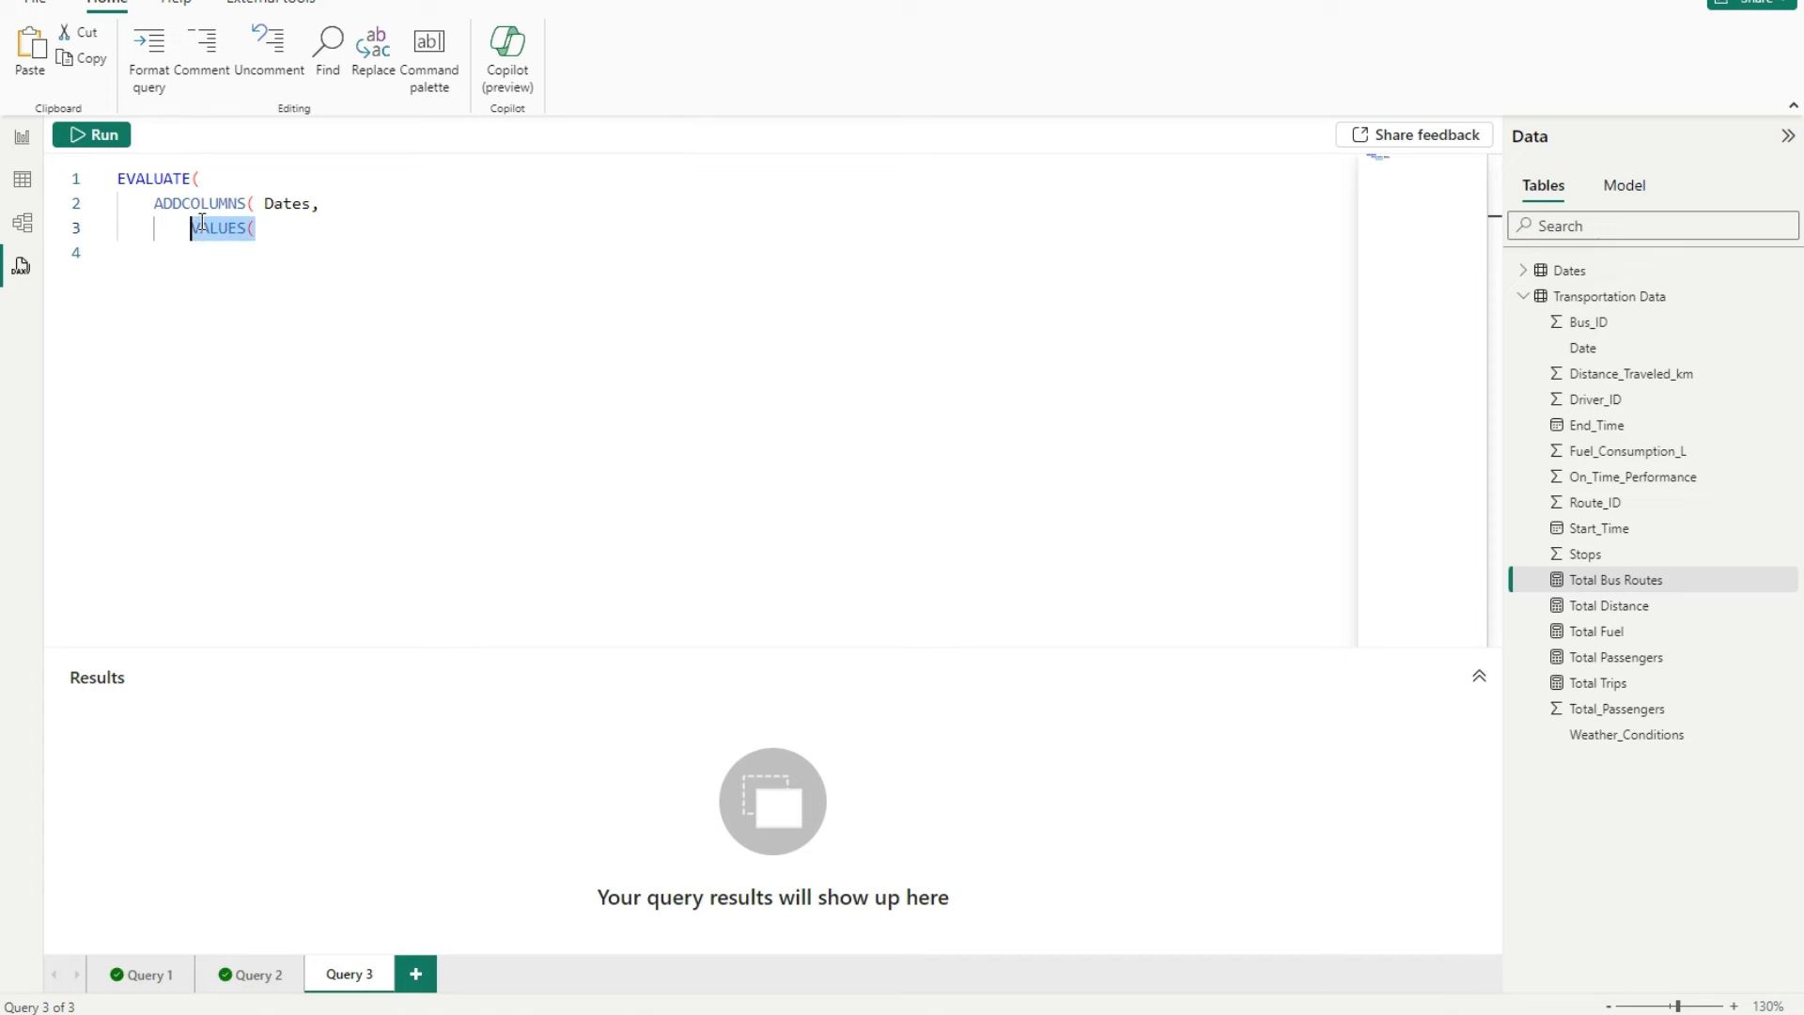
key("BackSpace")
key("BackSpace")
key("BackSpace")
key("BackSpace")
key("BackSpace")
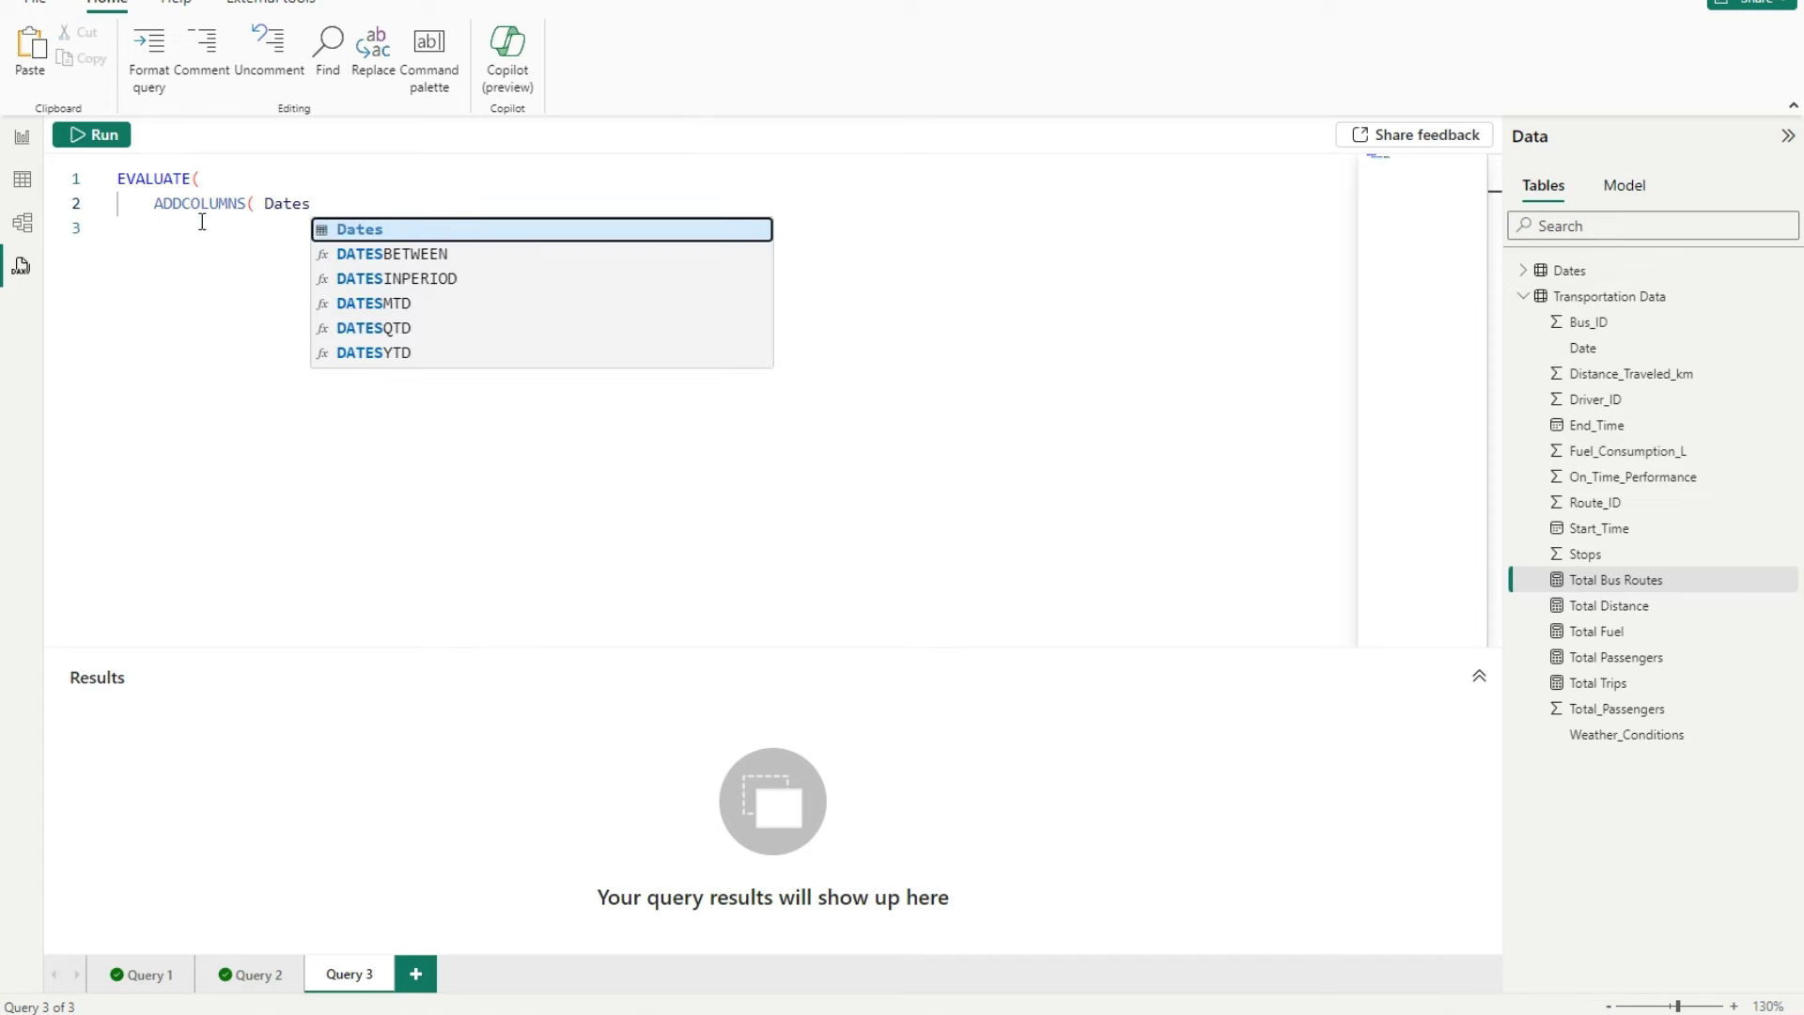
key("BackSpace")
key("BackSpace")
key("BackSpace")
key("BackSpace")
key("BackSpace")
key("BackSpace")
key("BackSpace")
type("(")
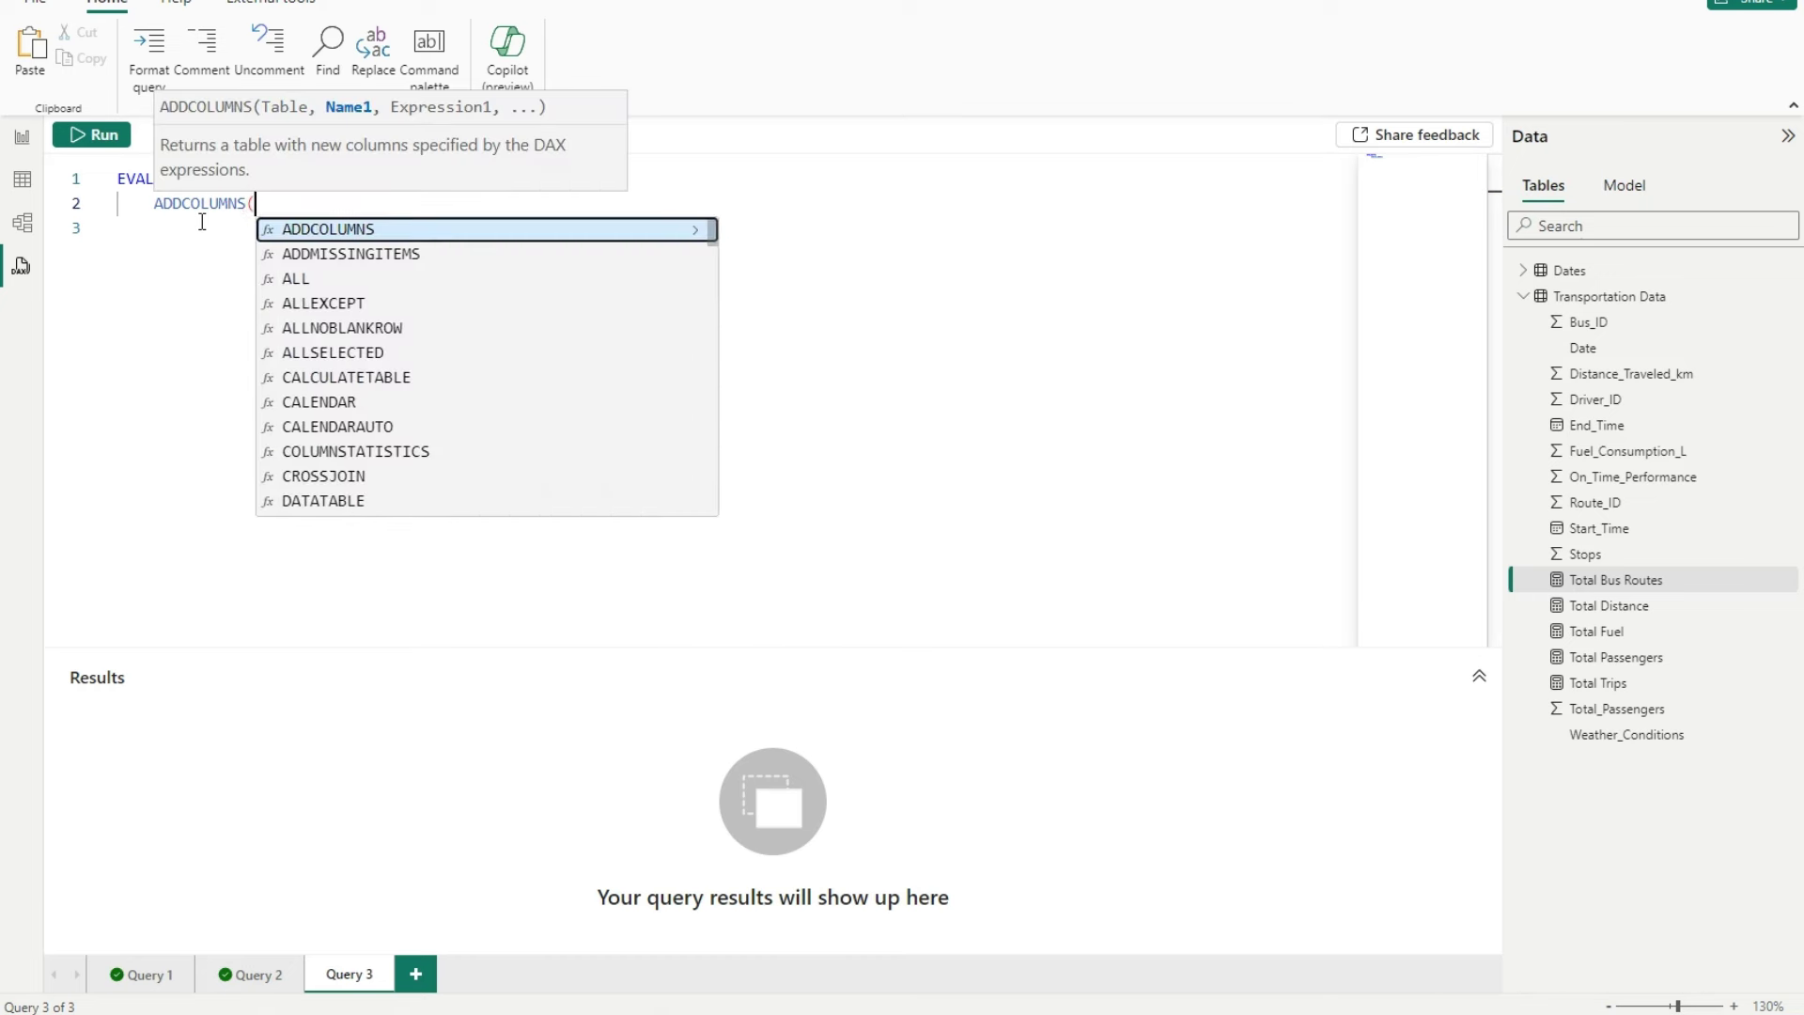
type(" Date")
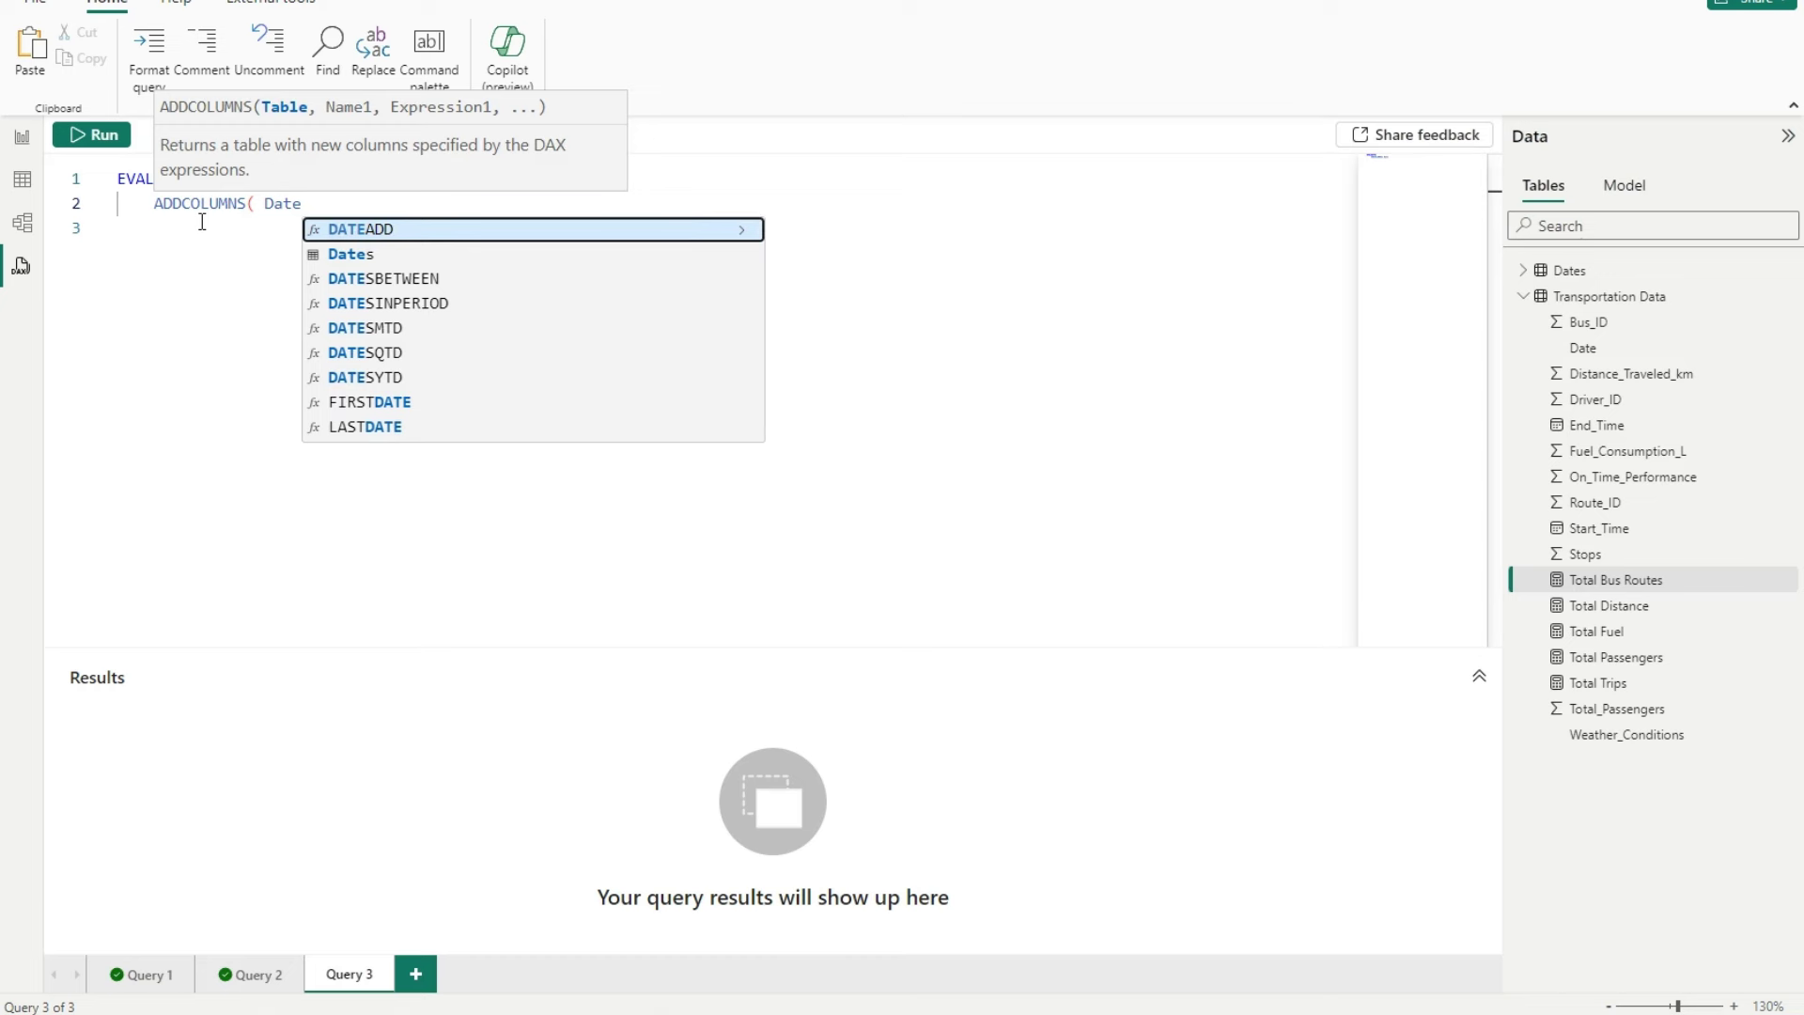
type("s, ")
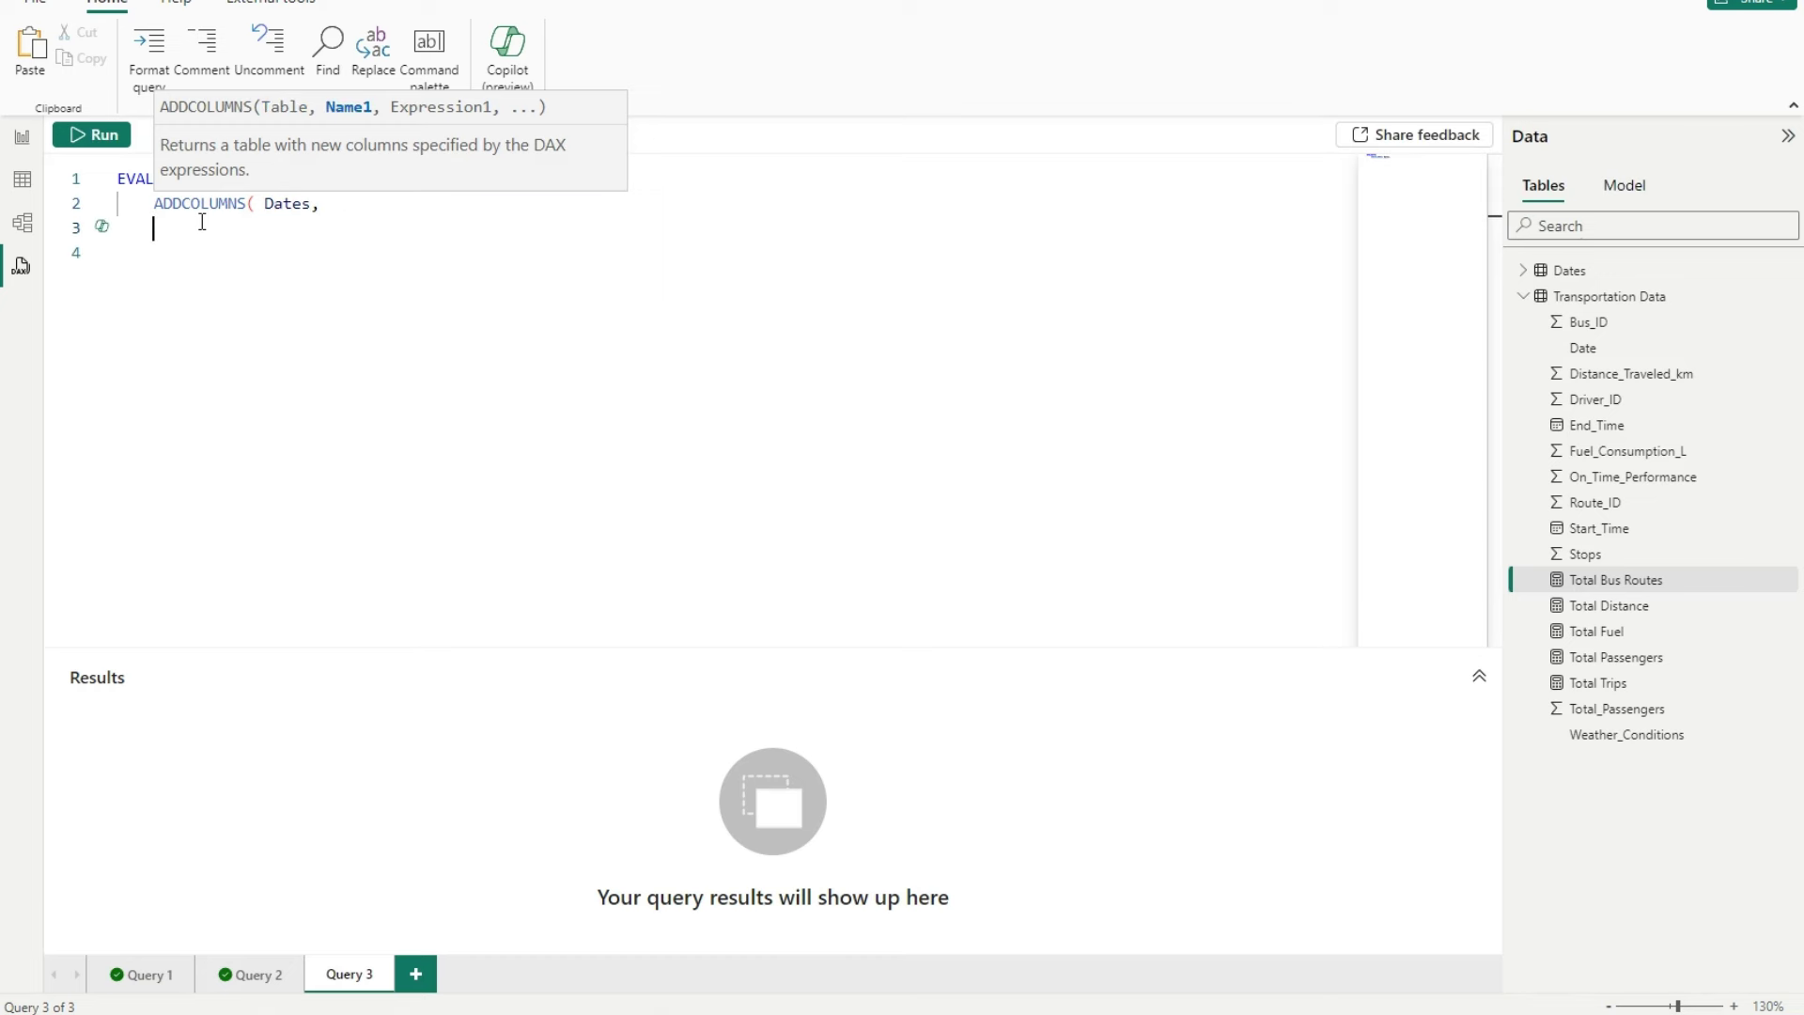
type("DayNam")
key("BackSpace")
key("BackSpace")
key("BackSpace")
key("BackSpace")
key("BackSpace")
key("BackSpace")
key("BackSpace")
key("BackSpace")
key("BackSpace")
type("VALUES( Month")
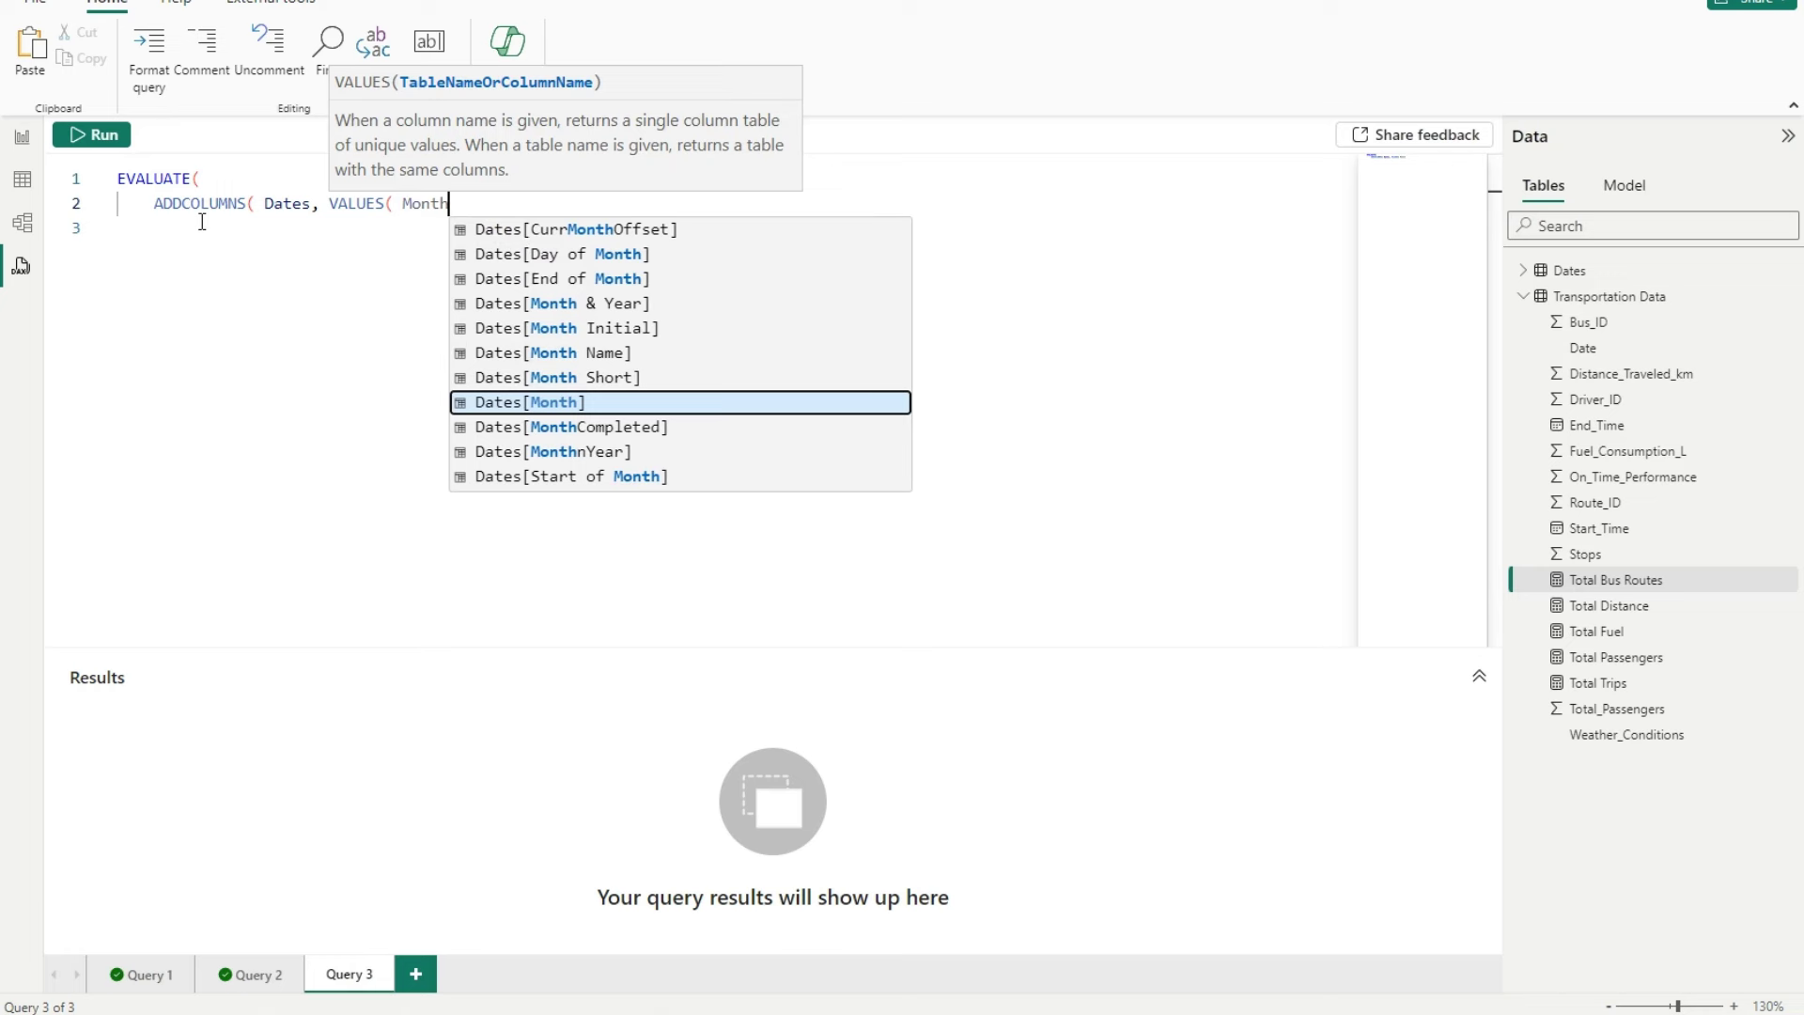
key("Up")
key("Up")
key("Up")
key("Up")
key("Tab")
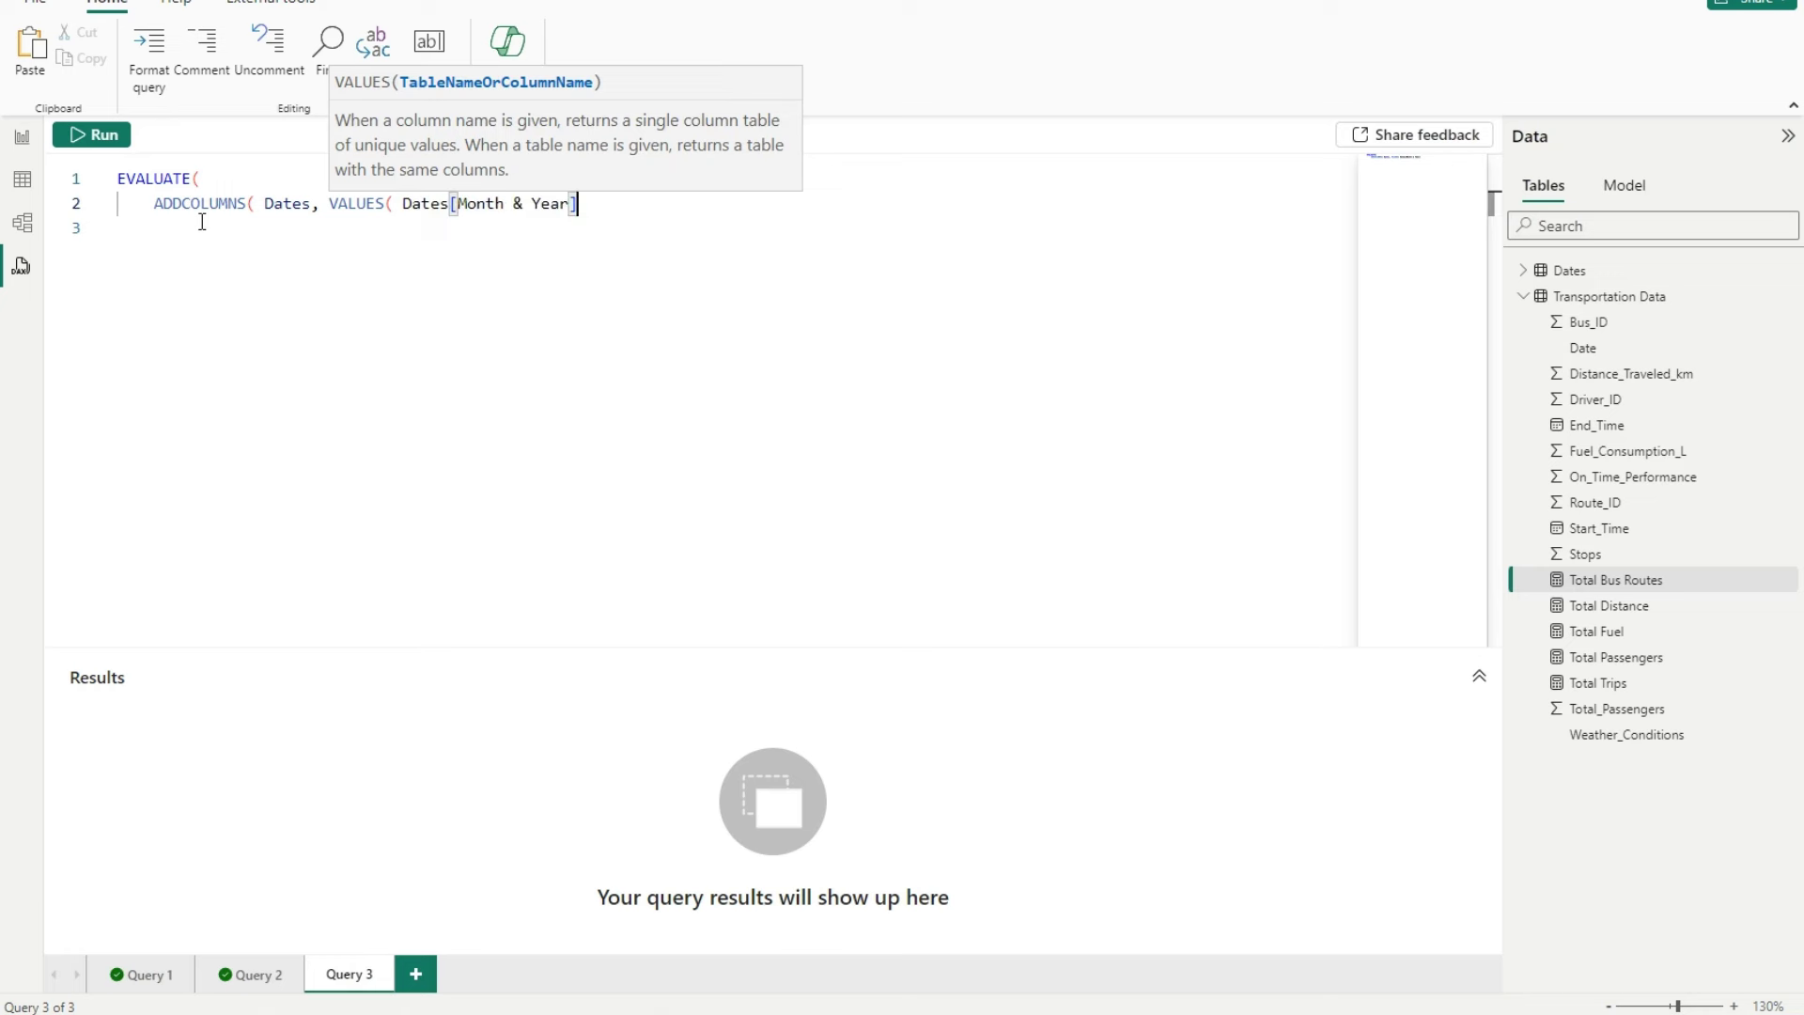
type("),")
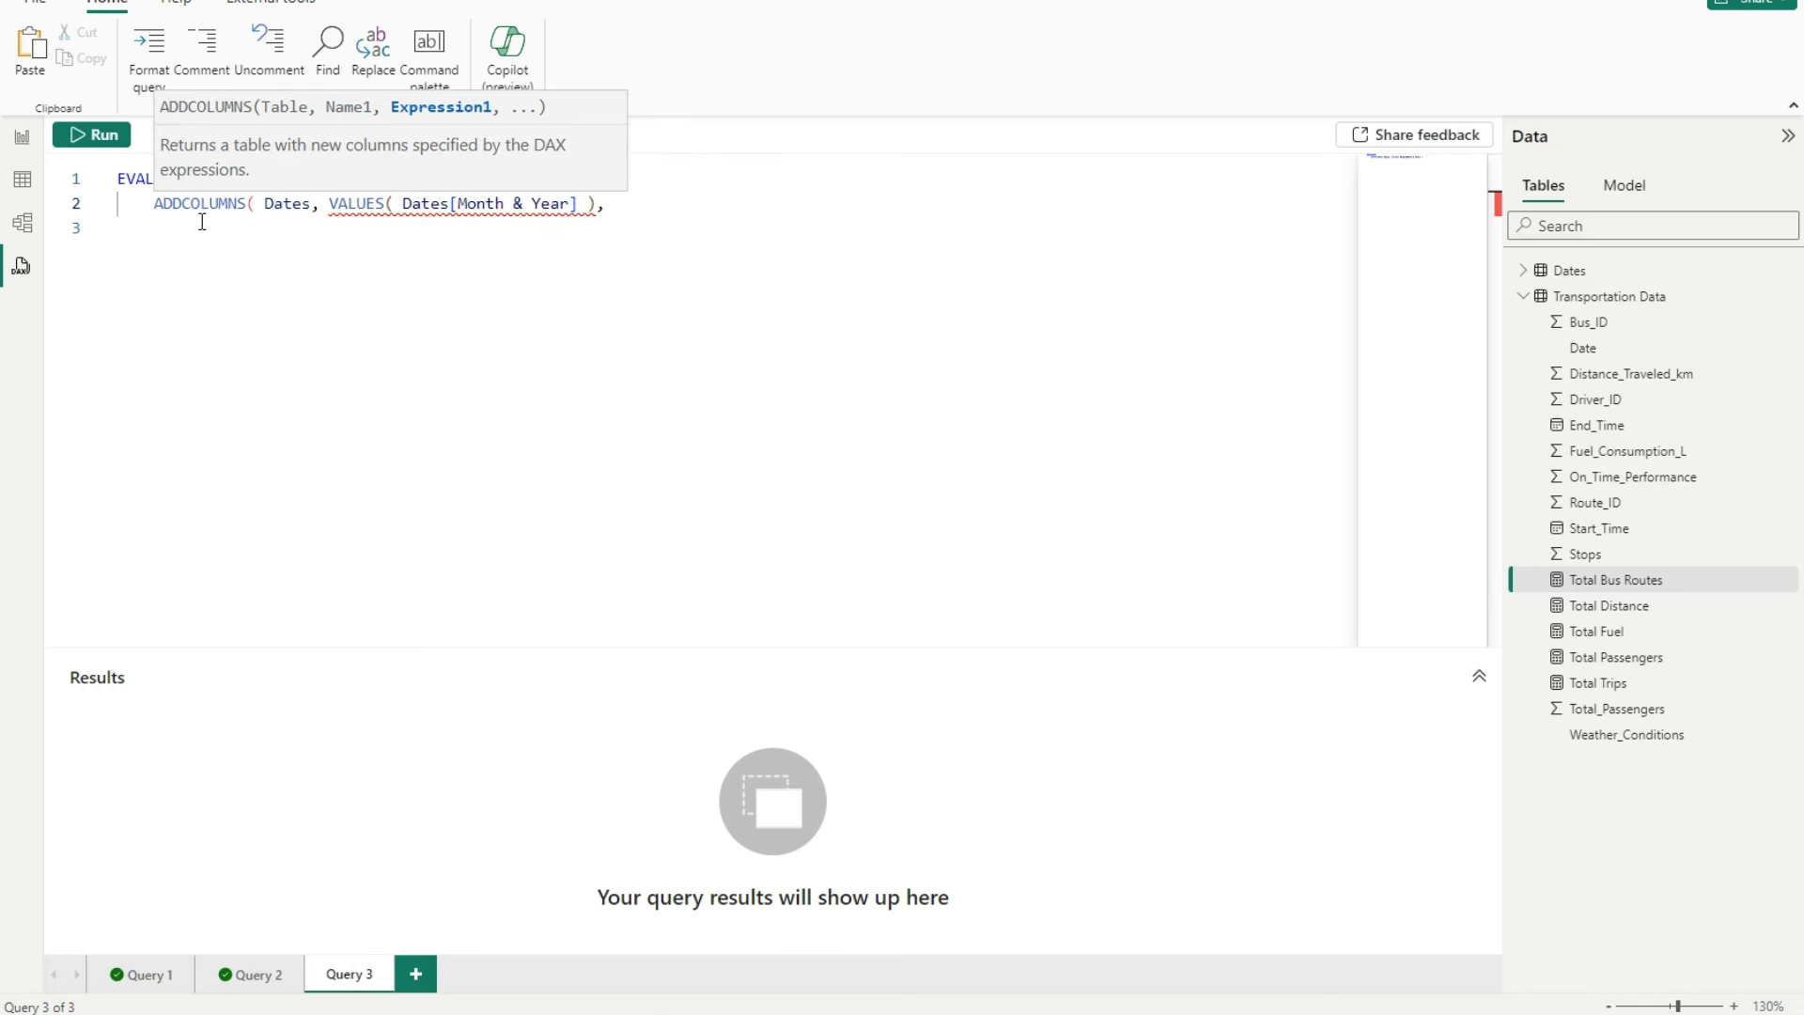
key("BackSpace")
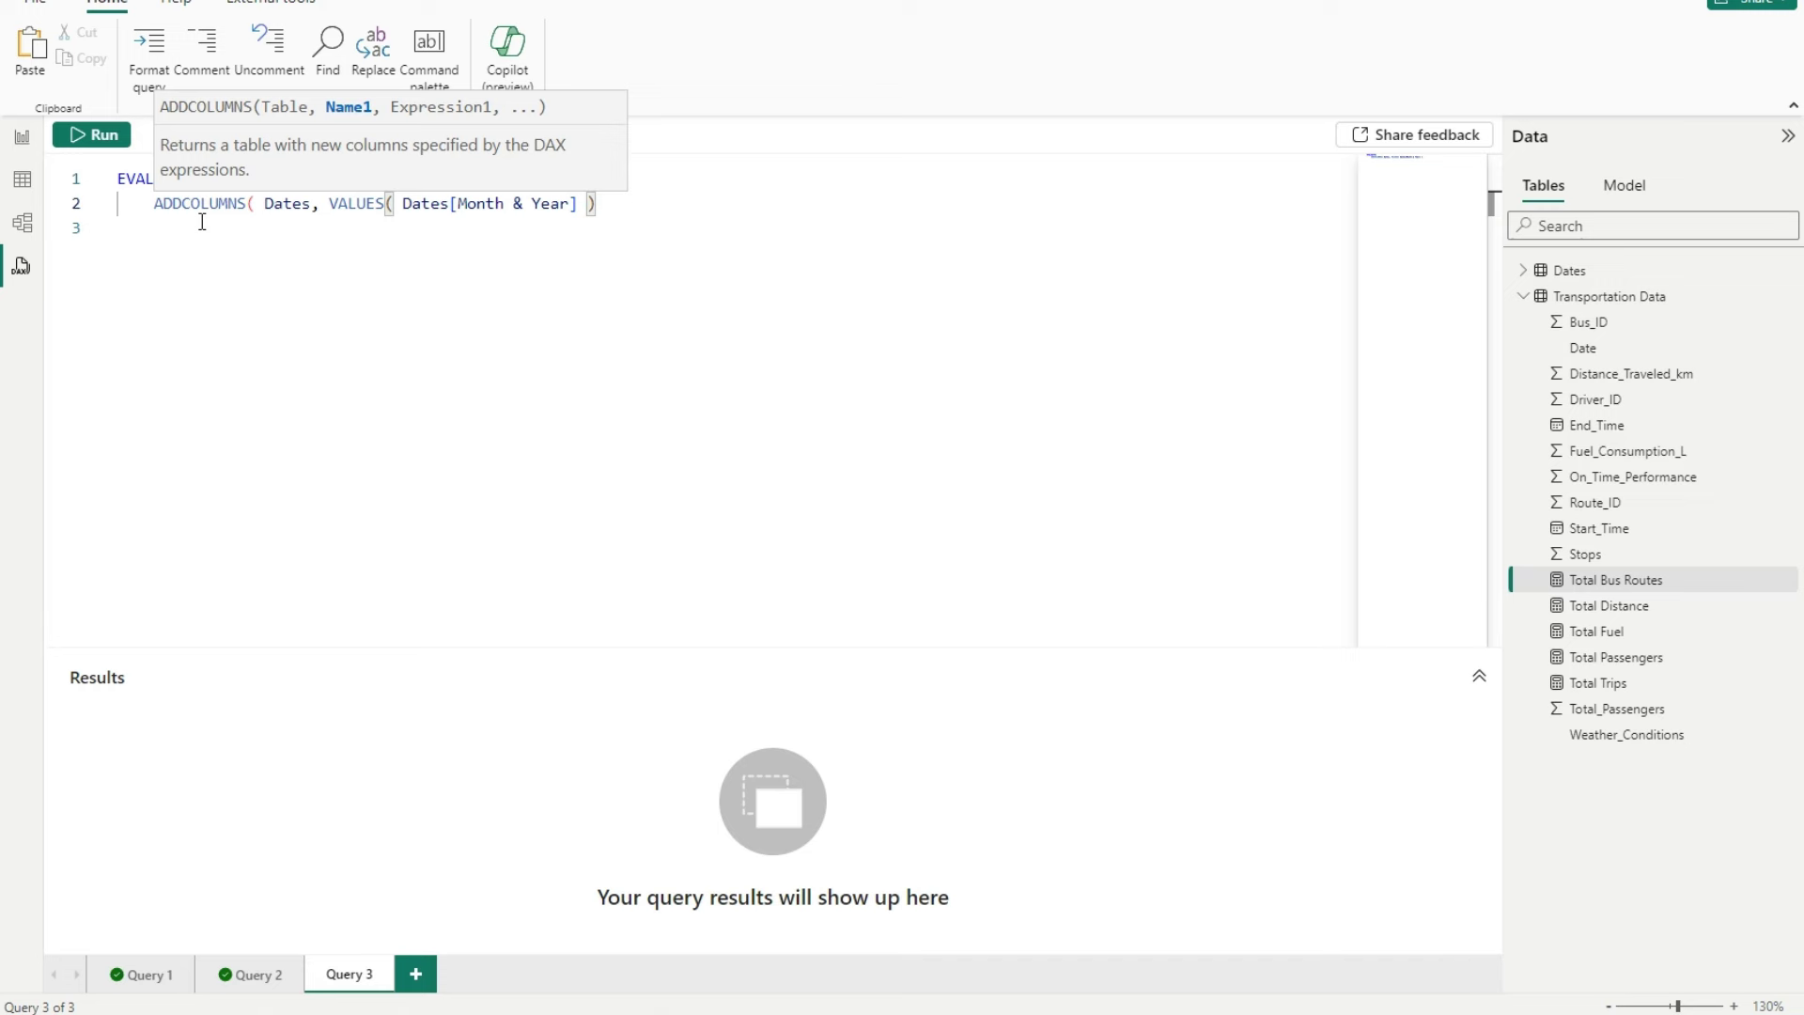
- Insert the "Months", column name before VALUES
left_click(245, 203)
left_click(335, 203)
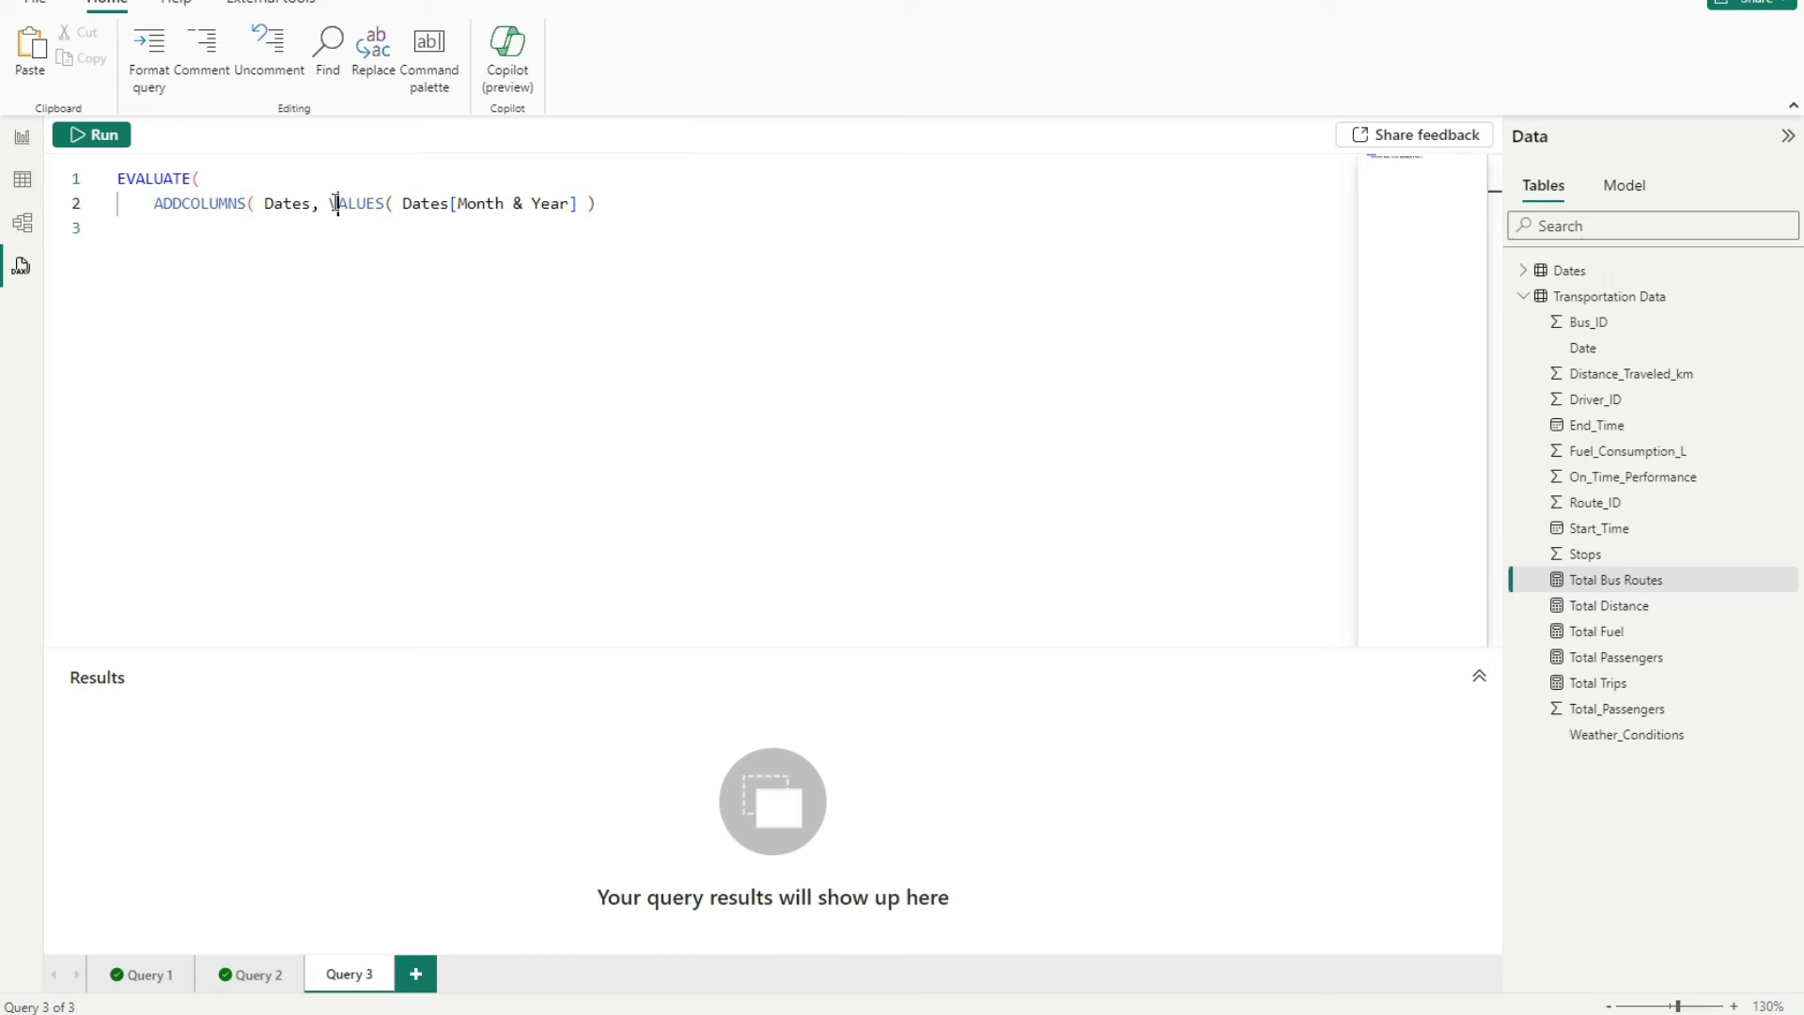
double_click(334, 203)
mouse_move(330, 203)
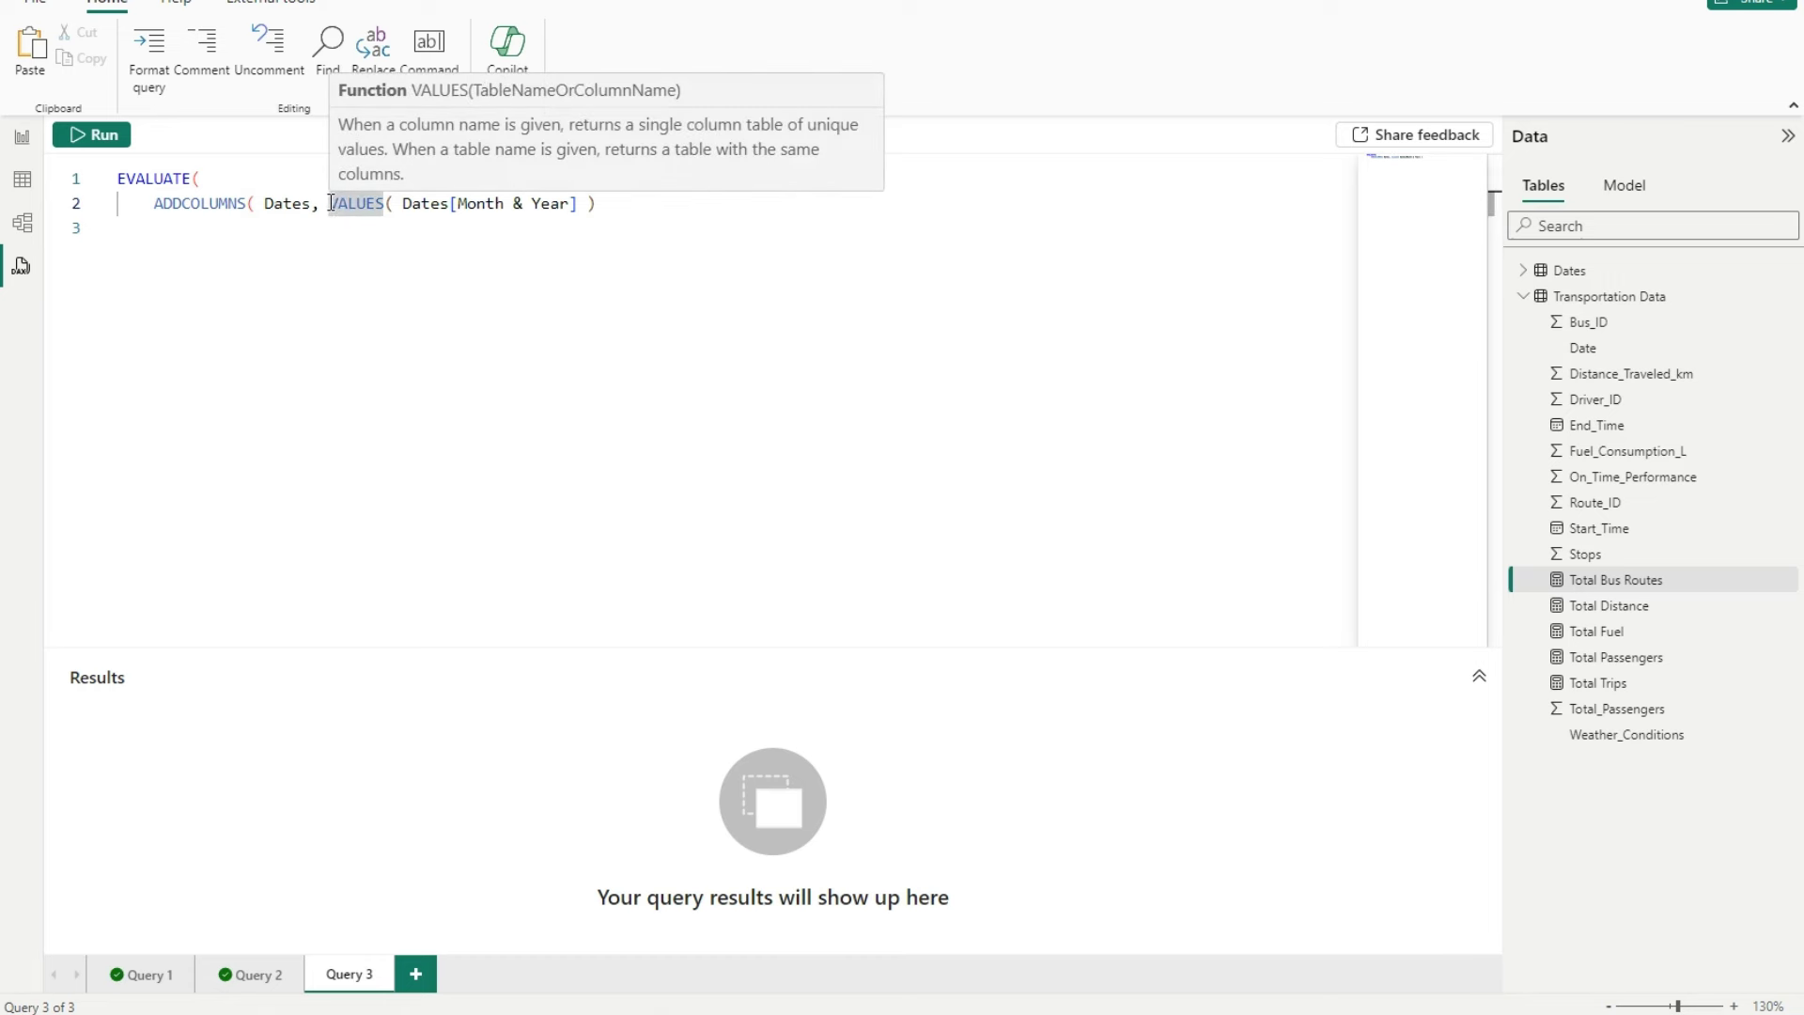
type("\"Months\"")
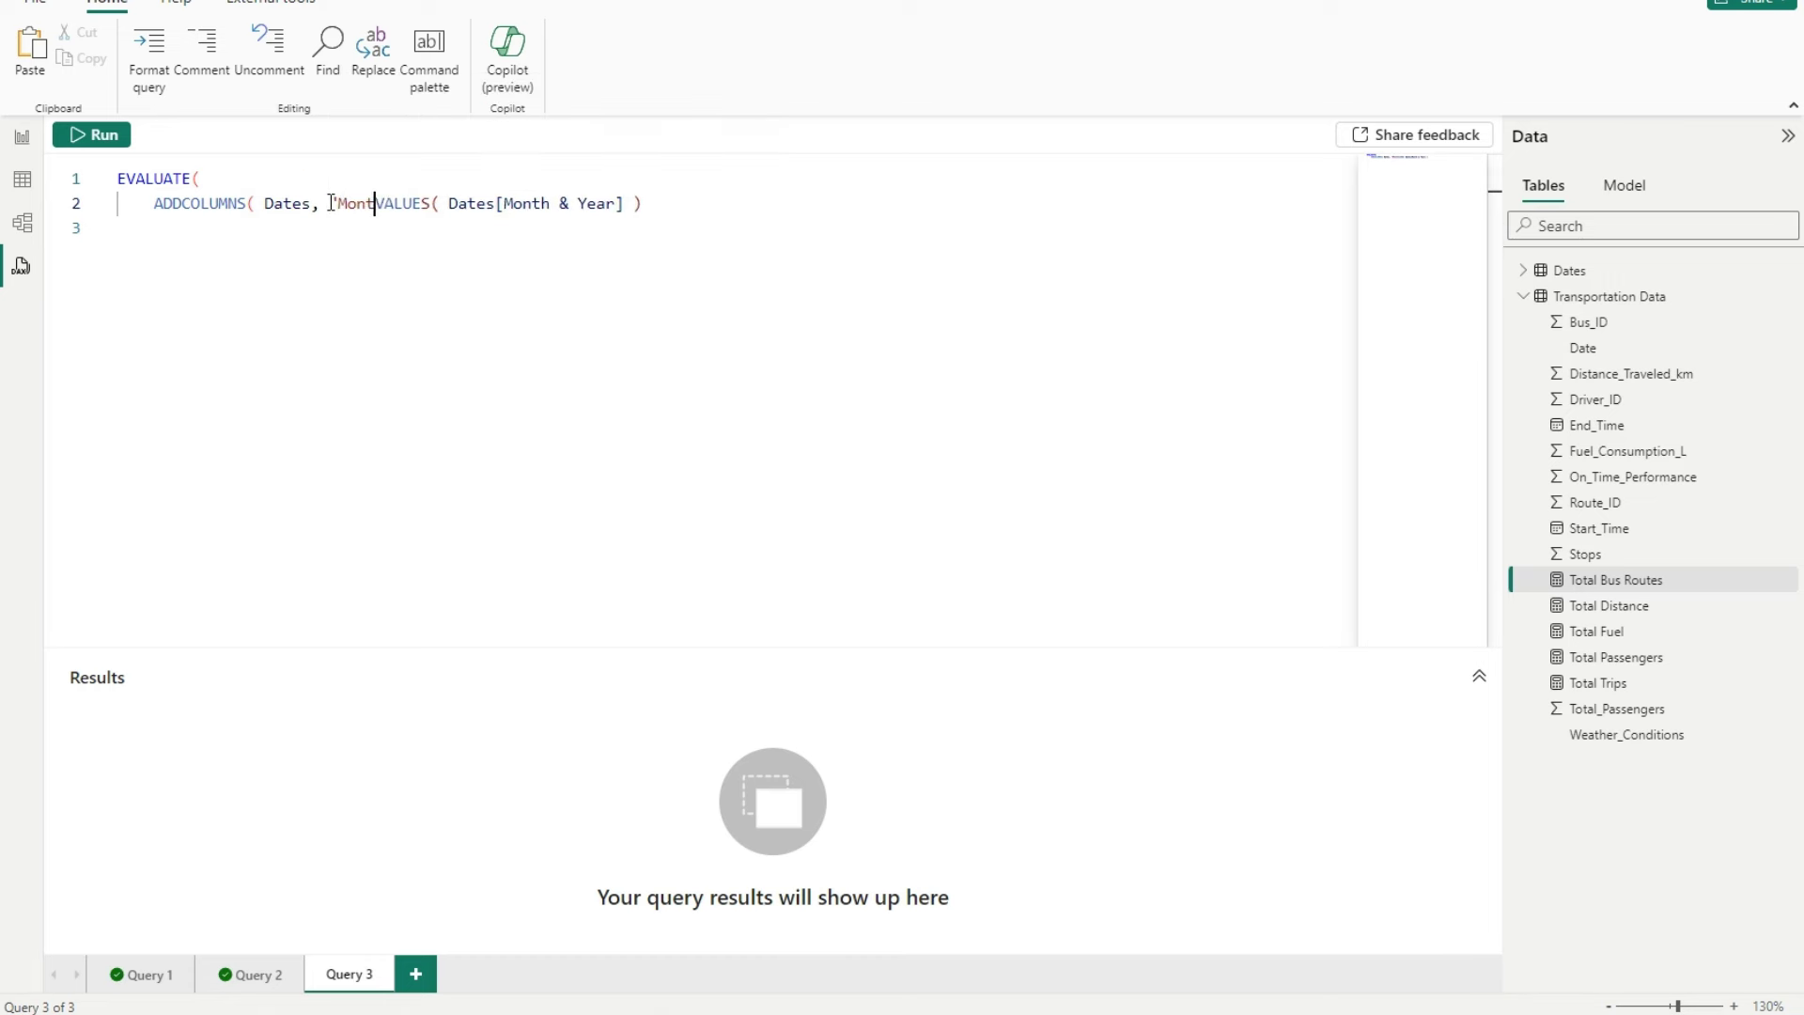
type(",")
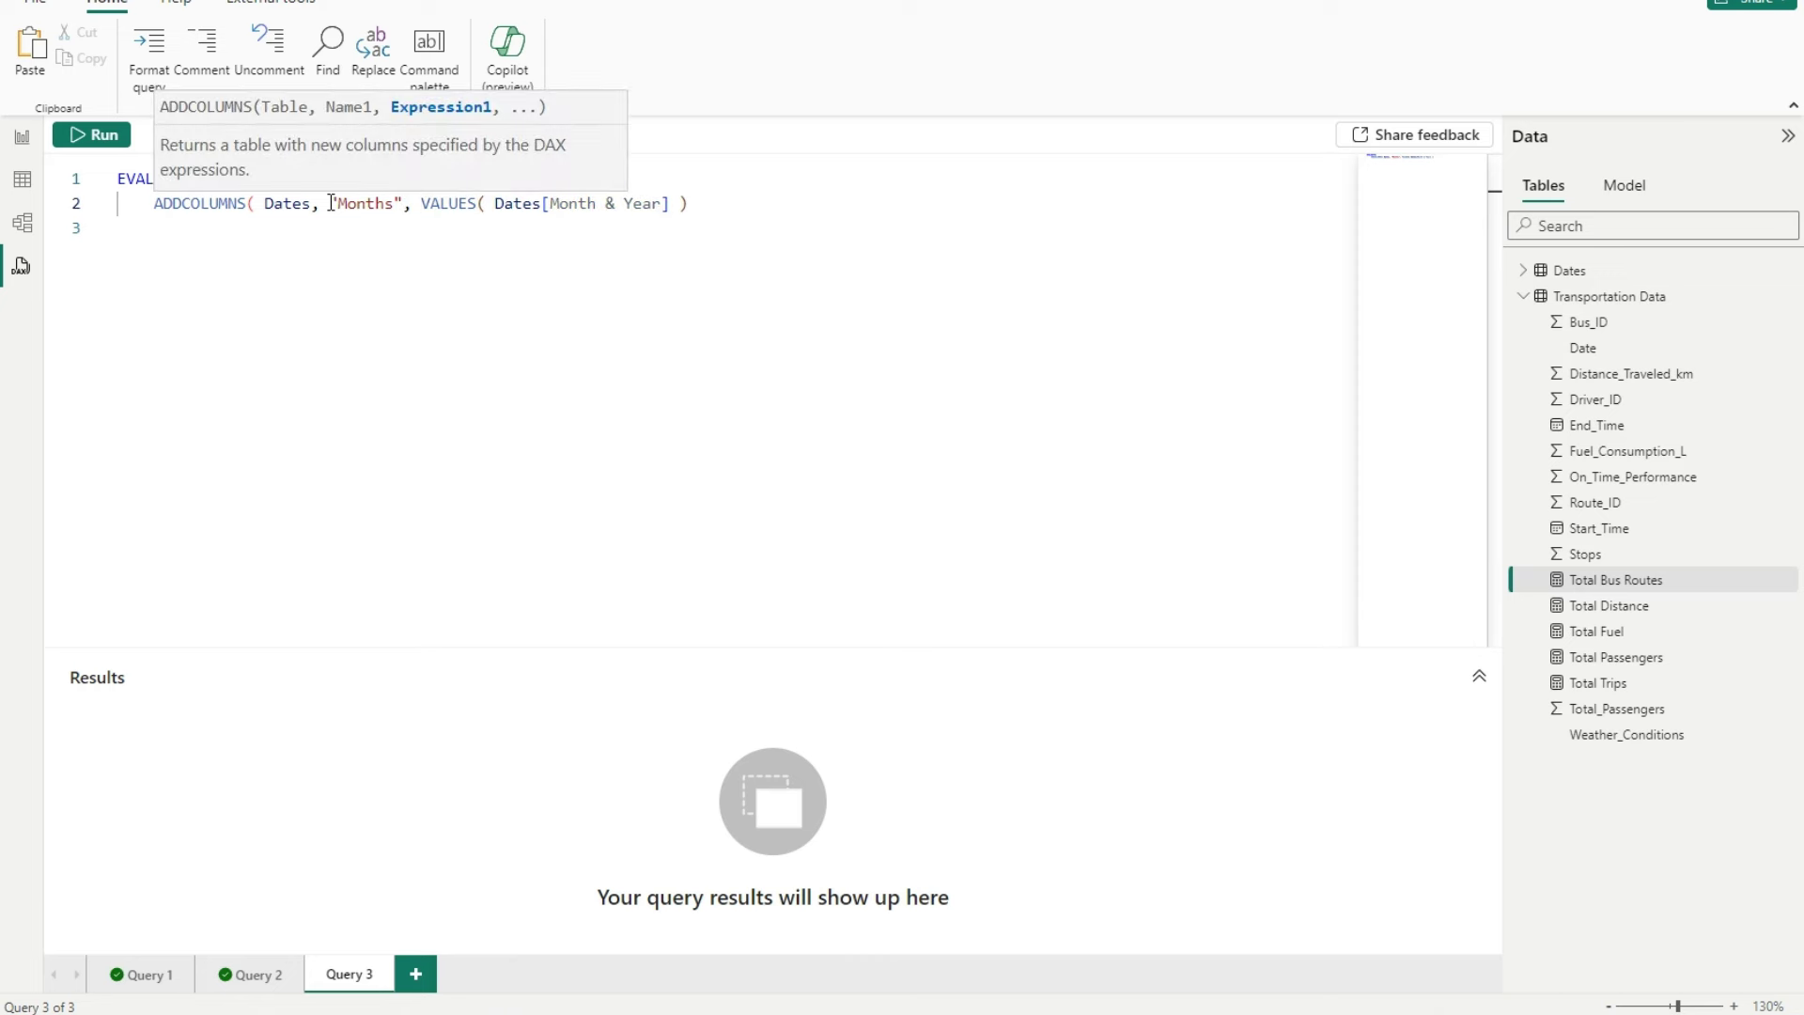
- Append "Passengers", [Total Passengers] and close the ADDCOLUMNS and EVALUATE parentheses
left_click(701, 202)
type(",")
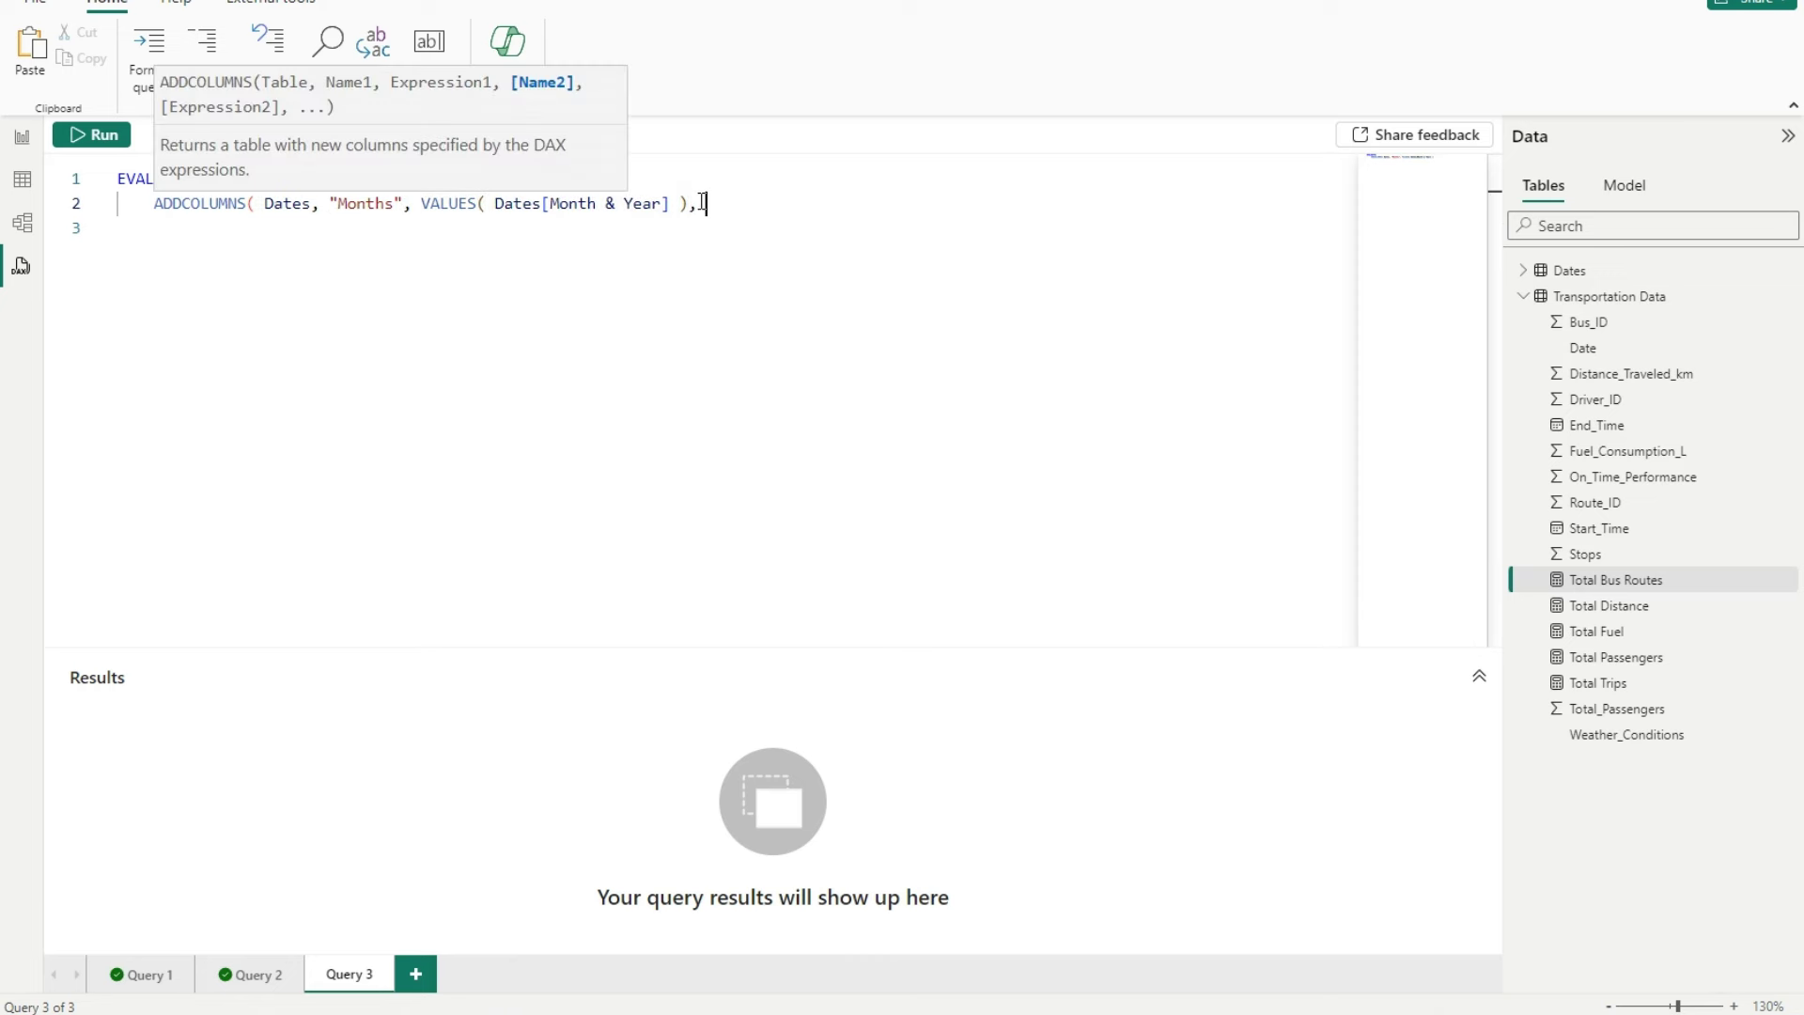
type("\"Passengers\", Pas")
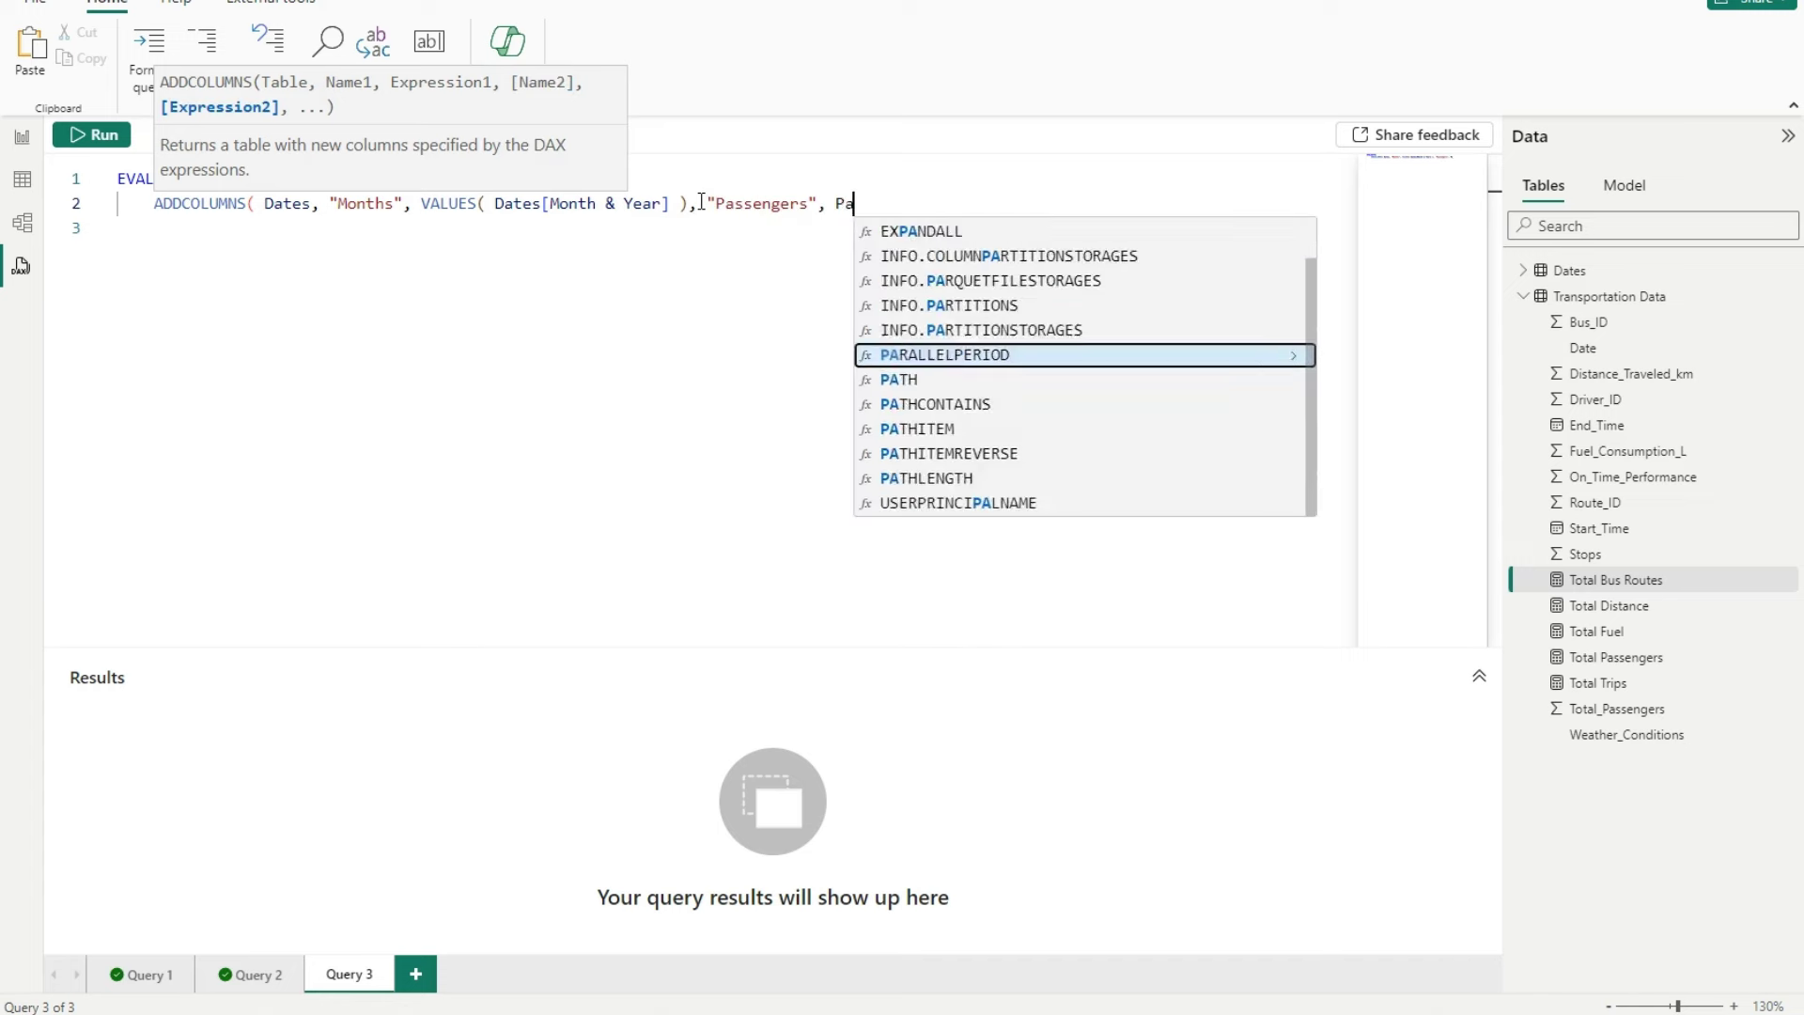
key("Tab")
type(")")
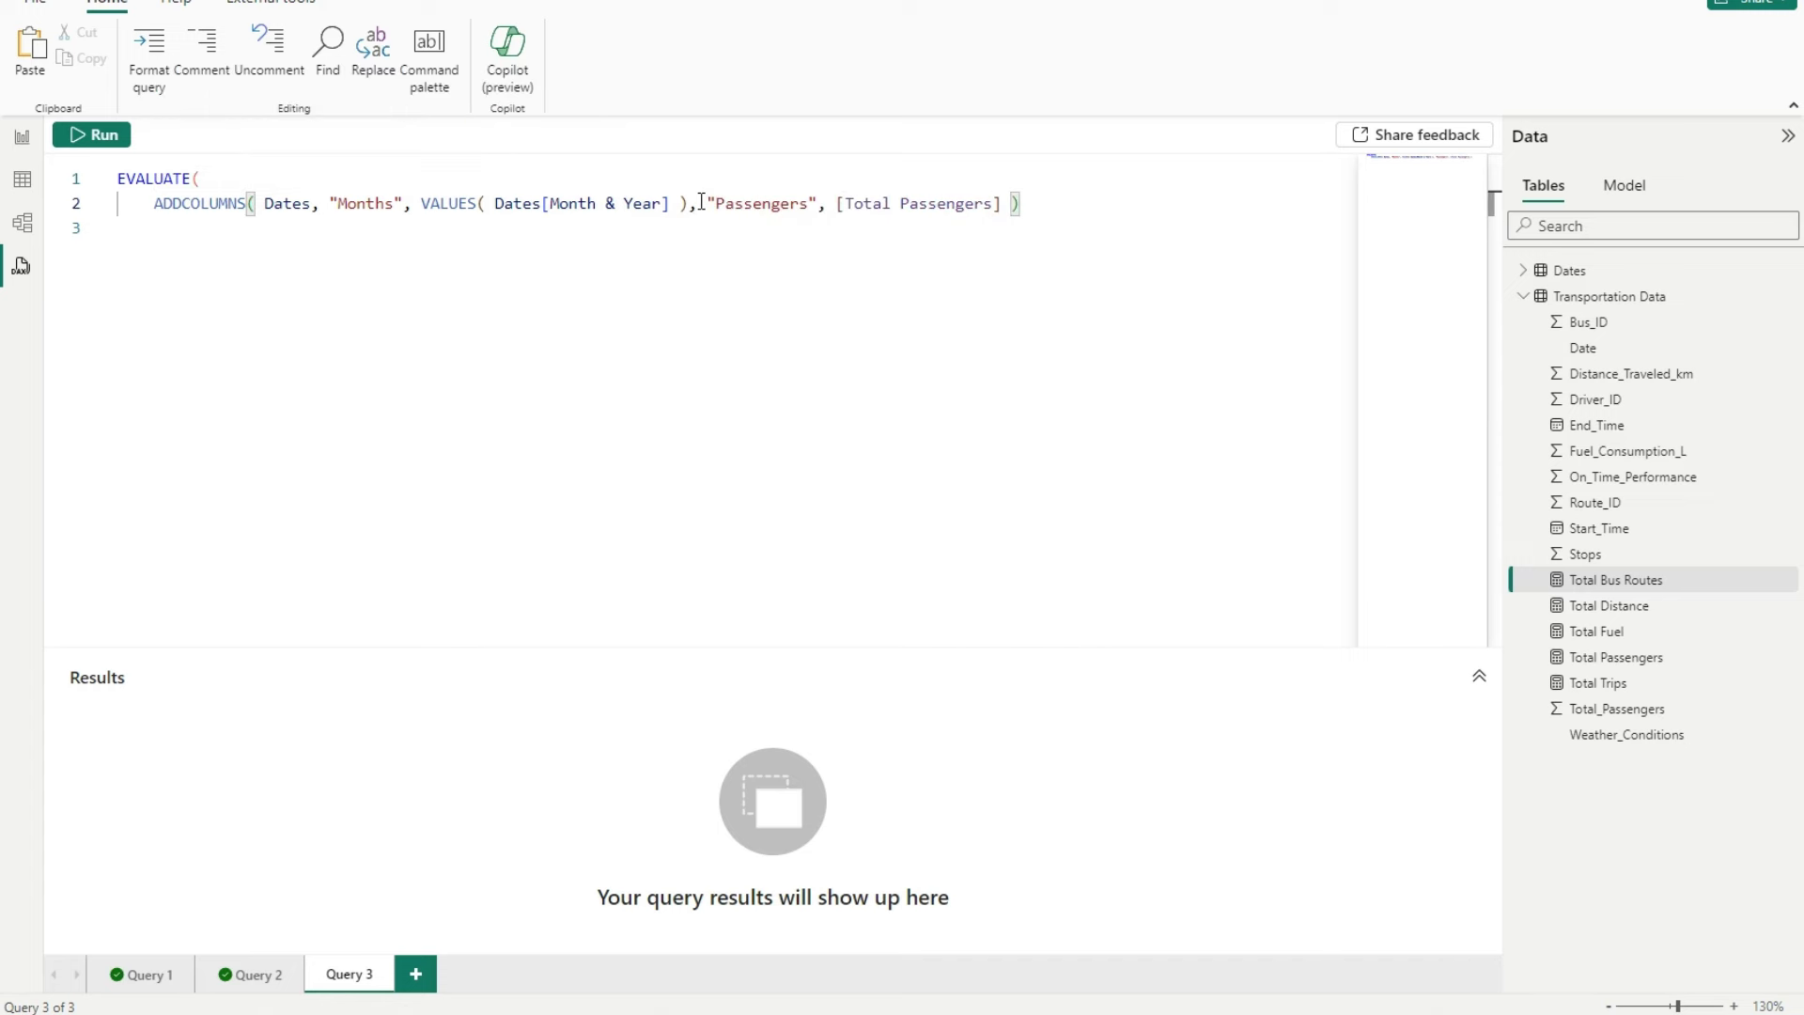
type(" )")
- Run Query 3 and move the "Months", VALUES(...) arguments onto their own line
left_click(89, 137)
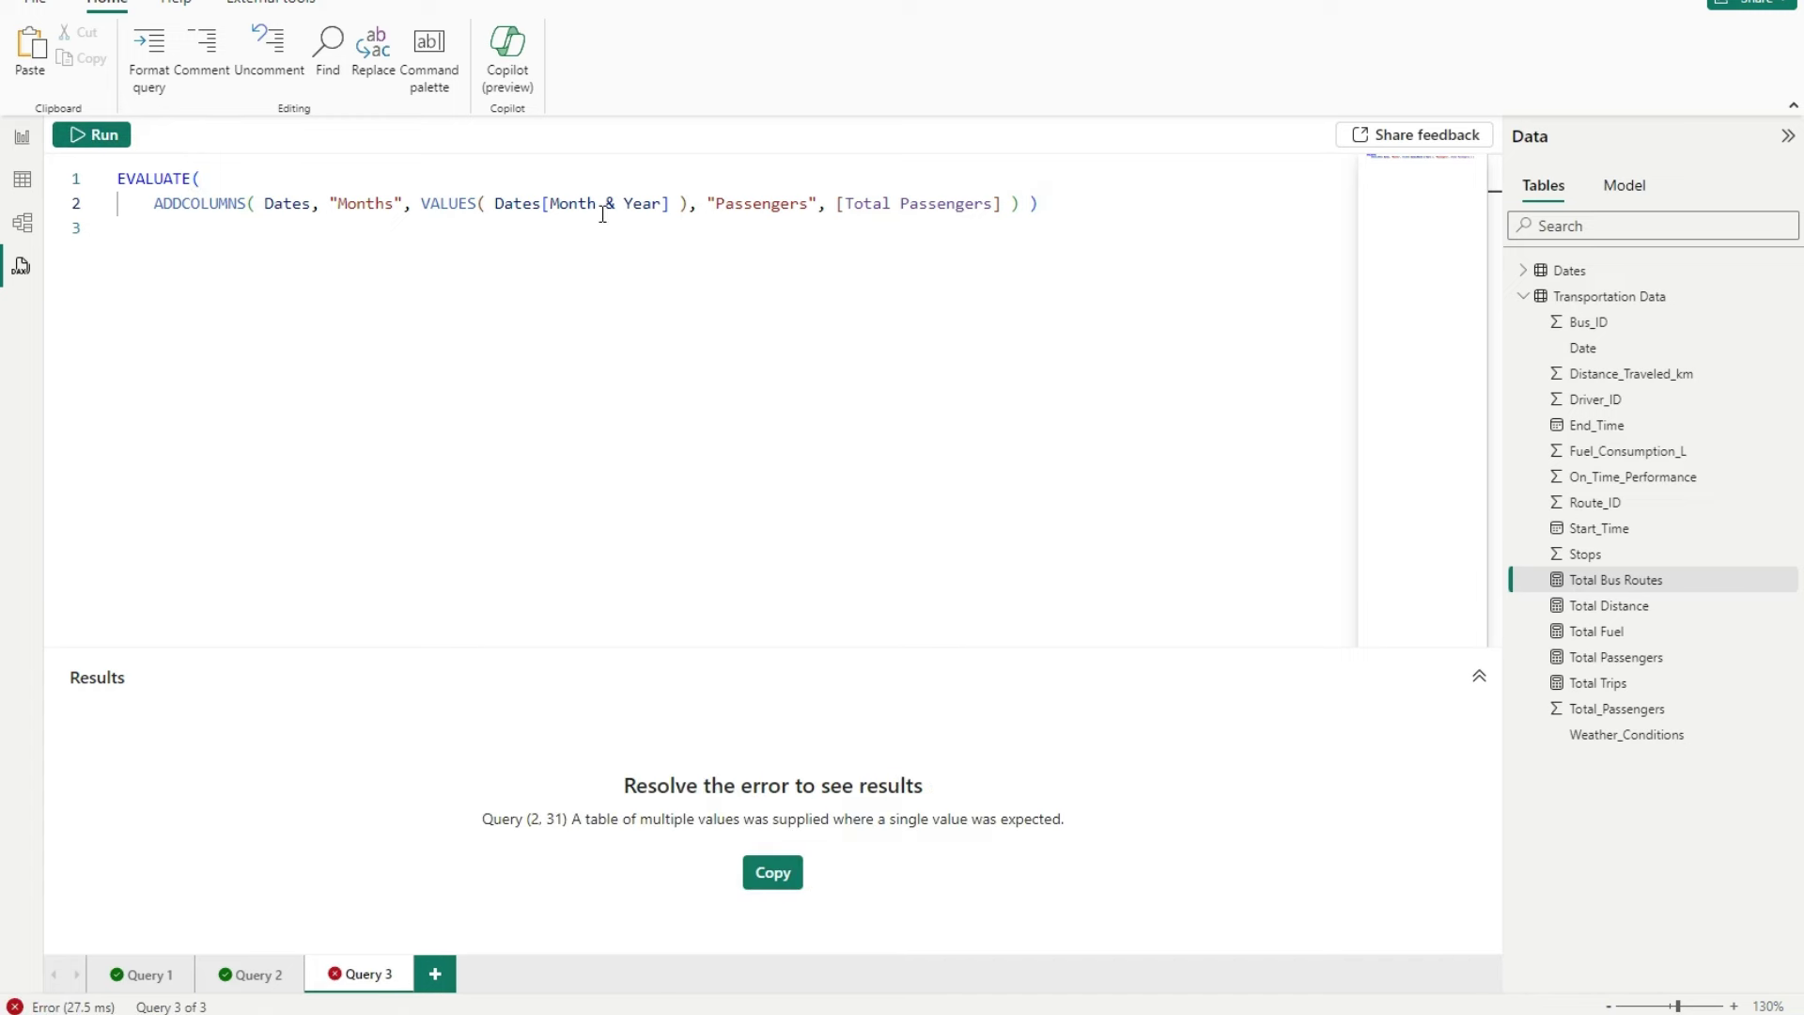
left_click(550, 203)
left_click(333, 203)
double_click(398, 203)
left_click(329, 203)
key("Return")
left_click(904, 240)
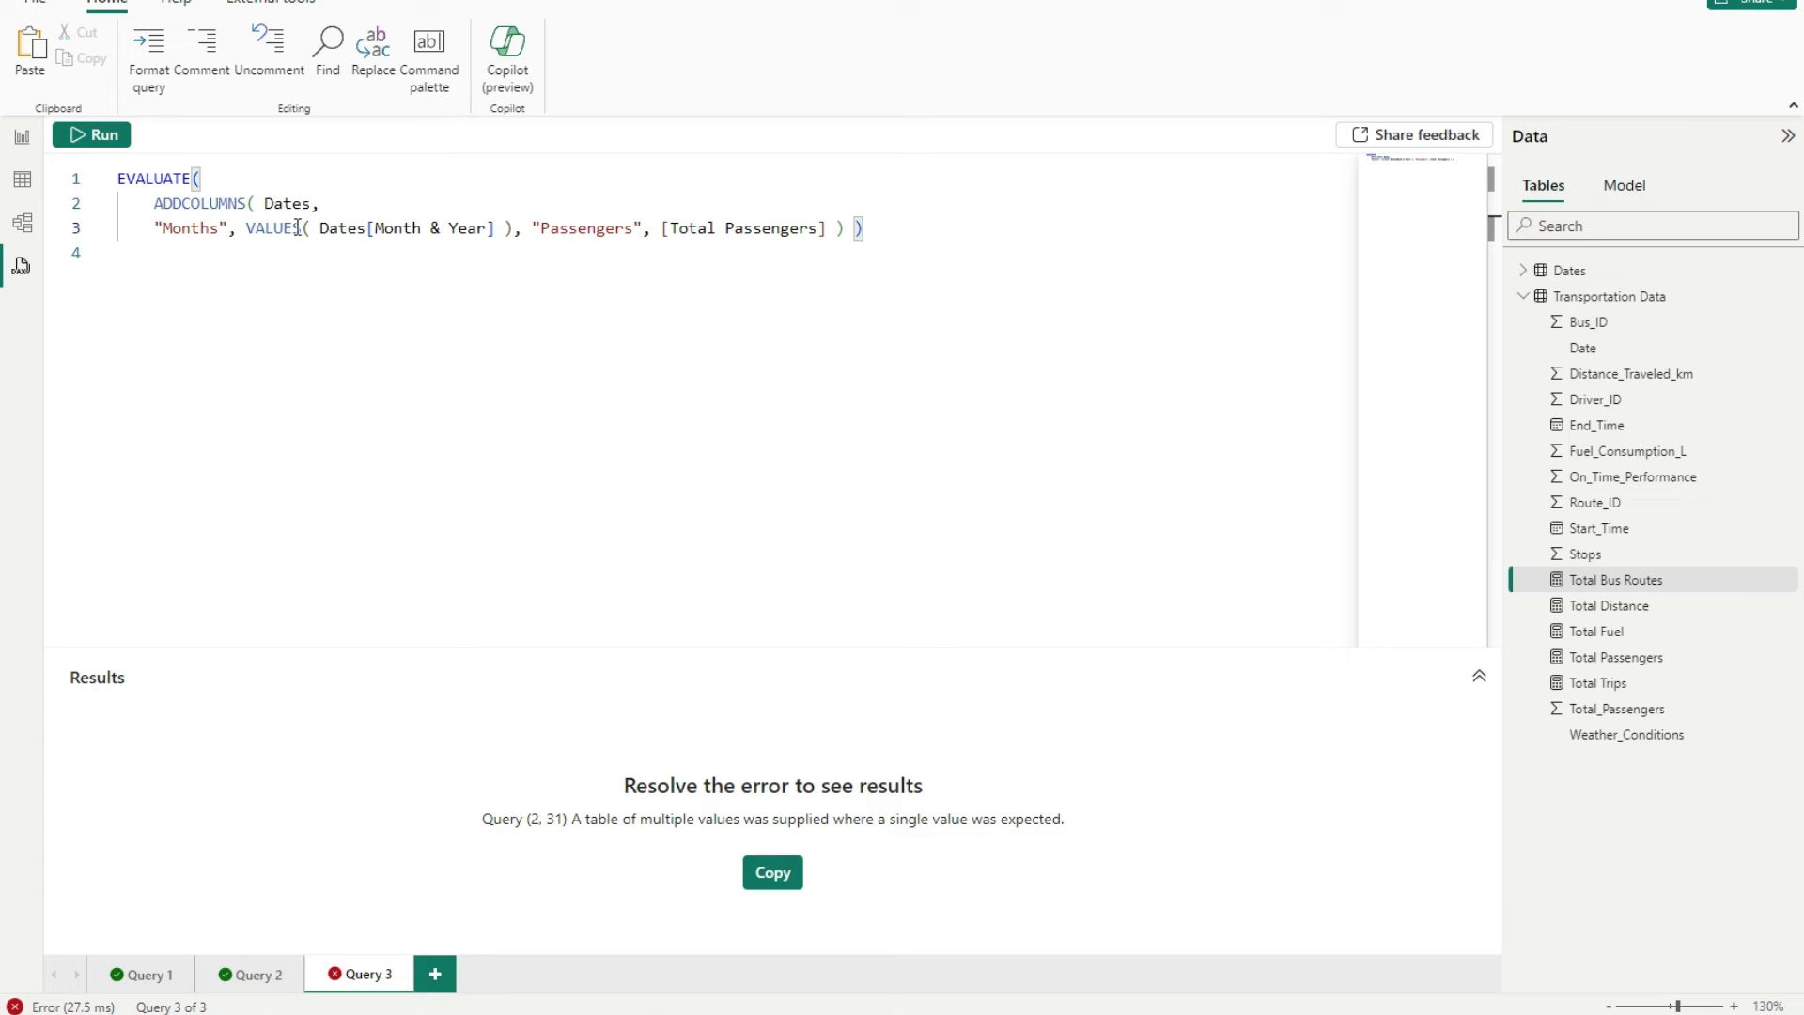
left_click(245, 227)
- Swap ADDCOLUMNS for SELECTCOLUMNS and run that version of the query
left_click_drag(246, 203, 155, 204)
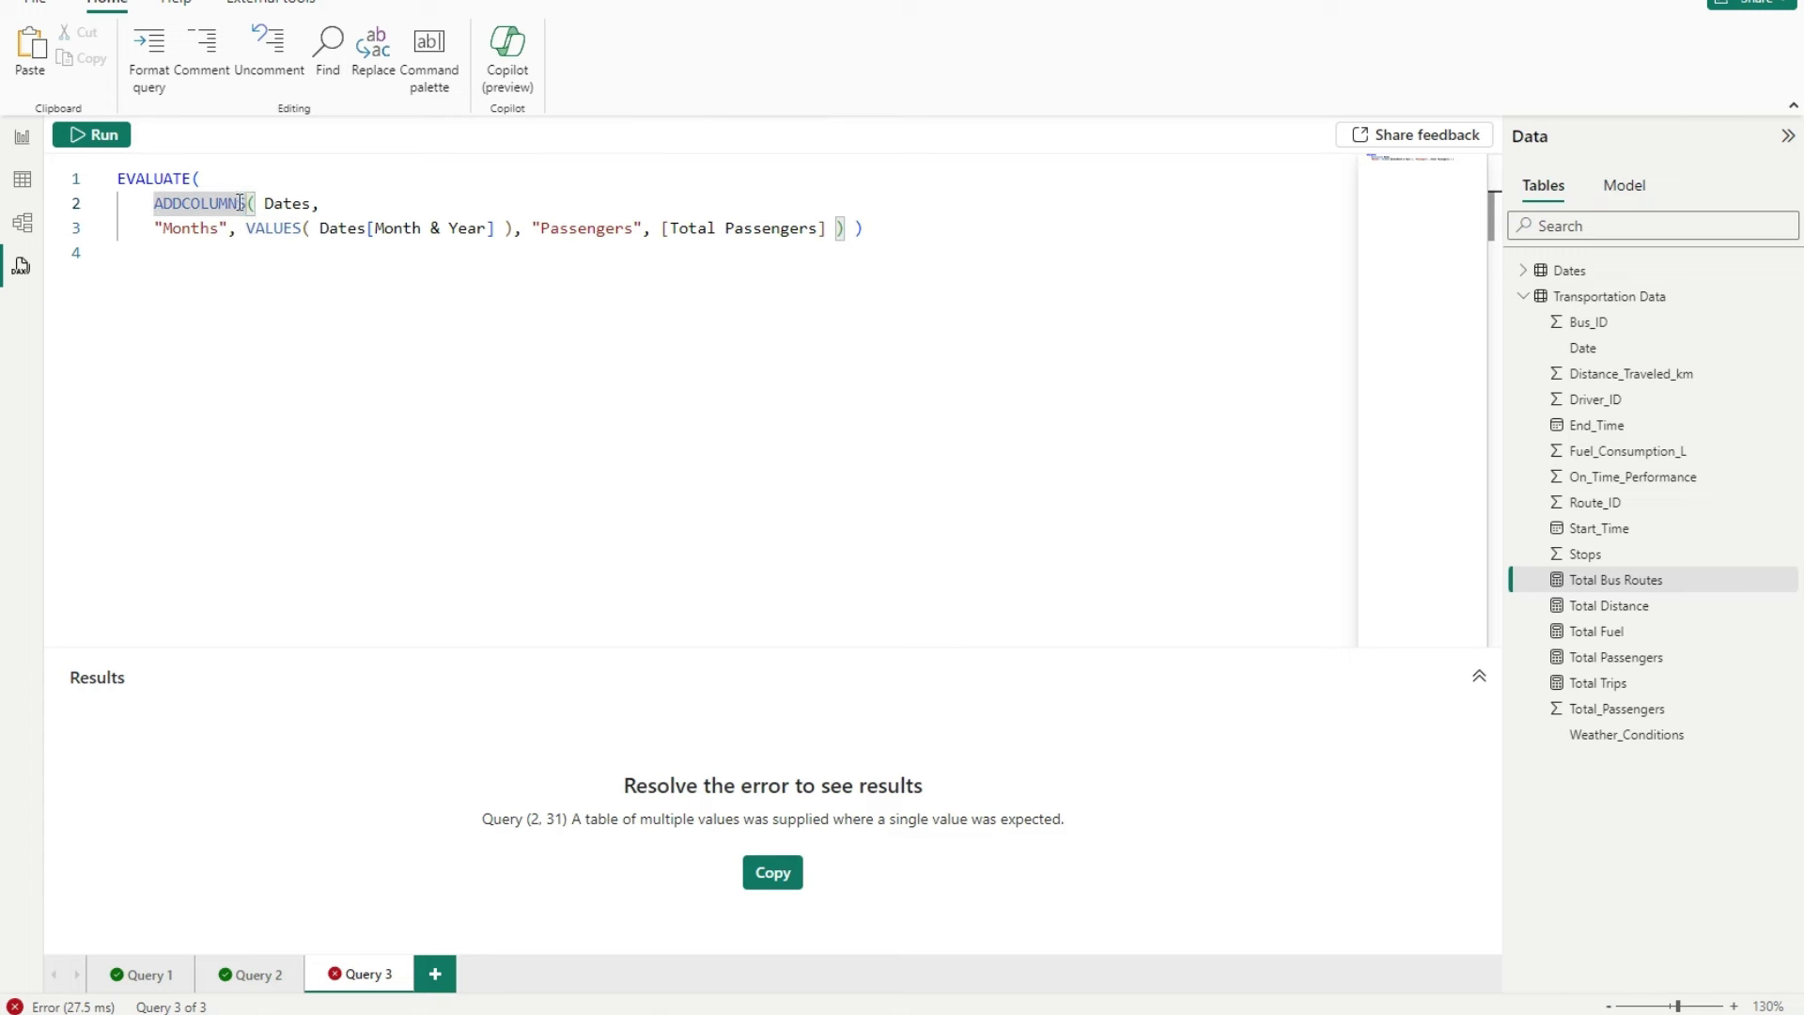
key("BackSpace")
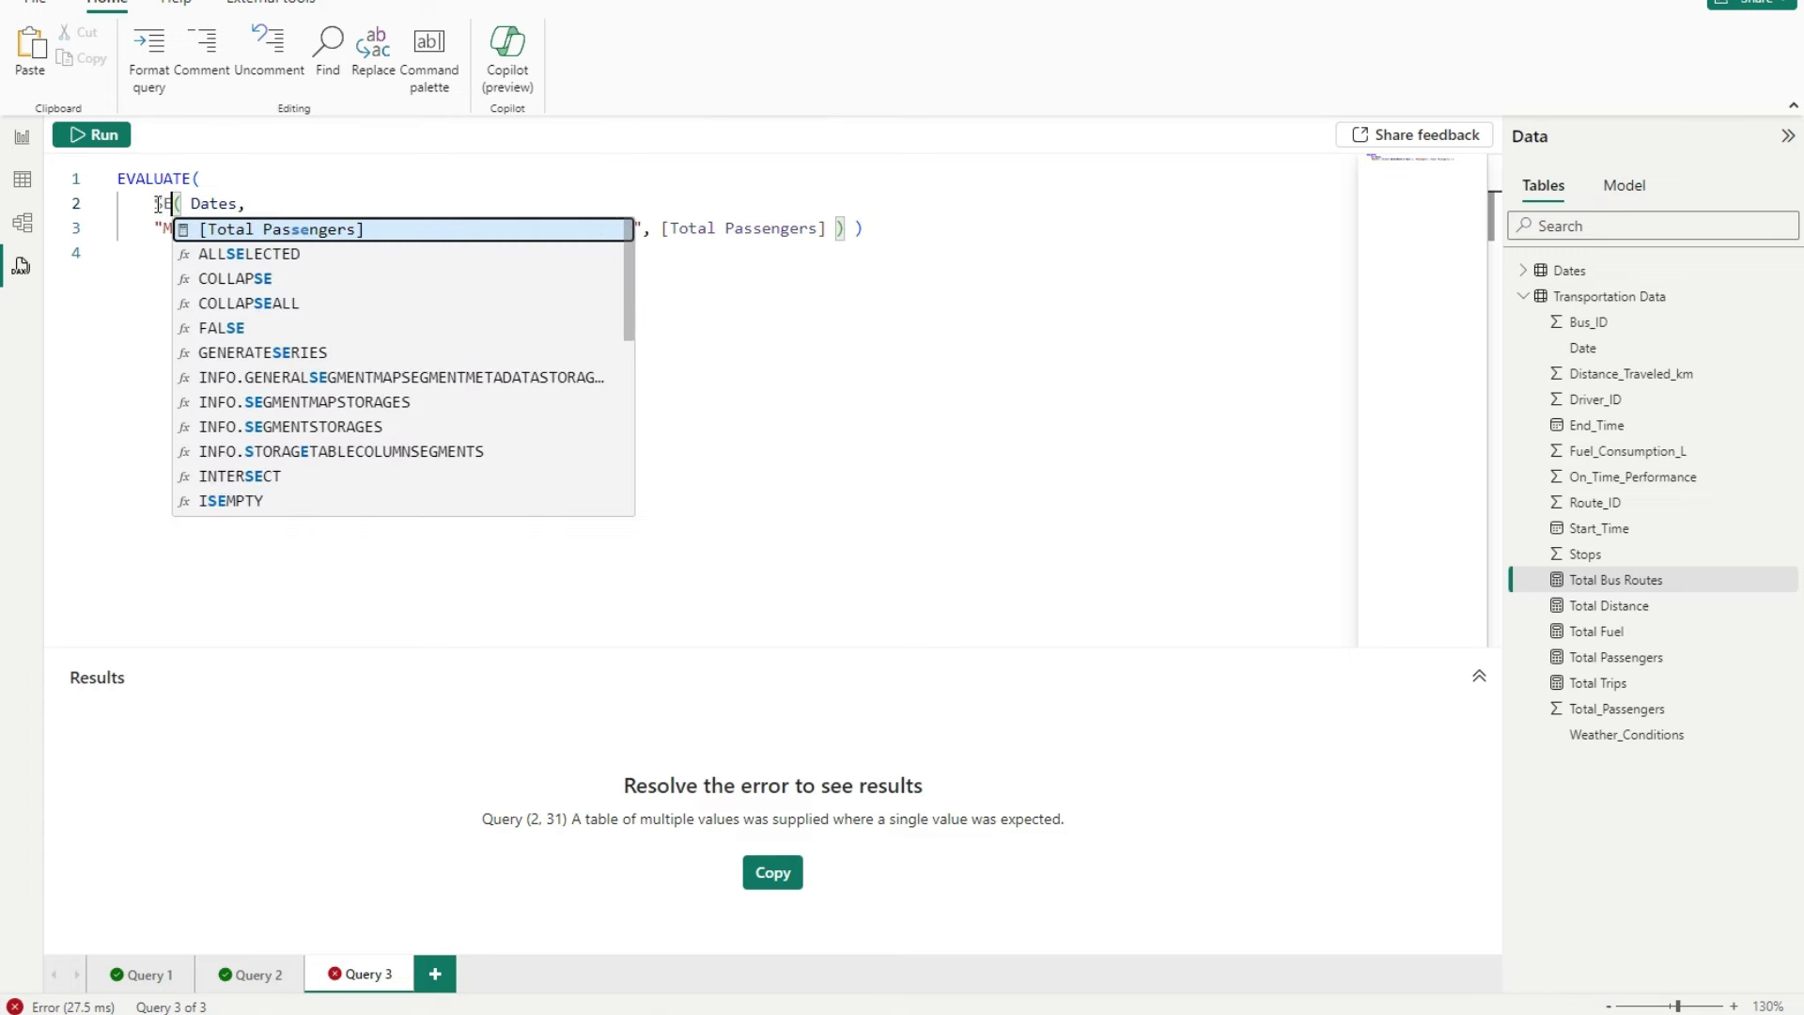
key("BackSpace")
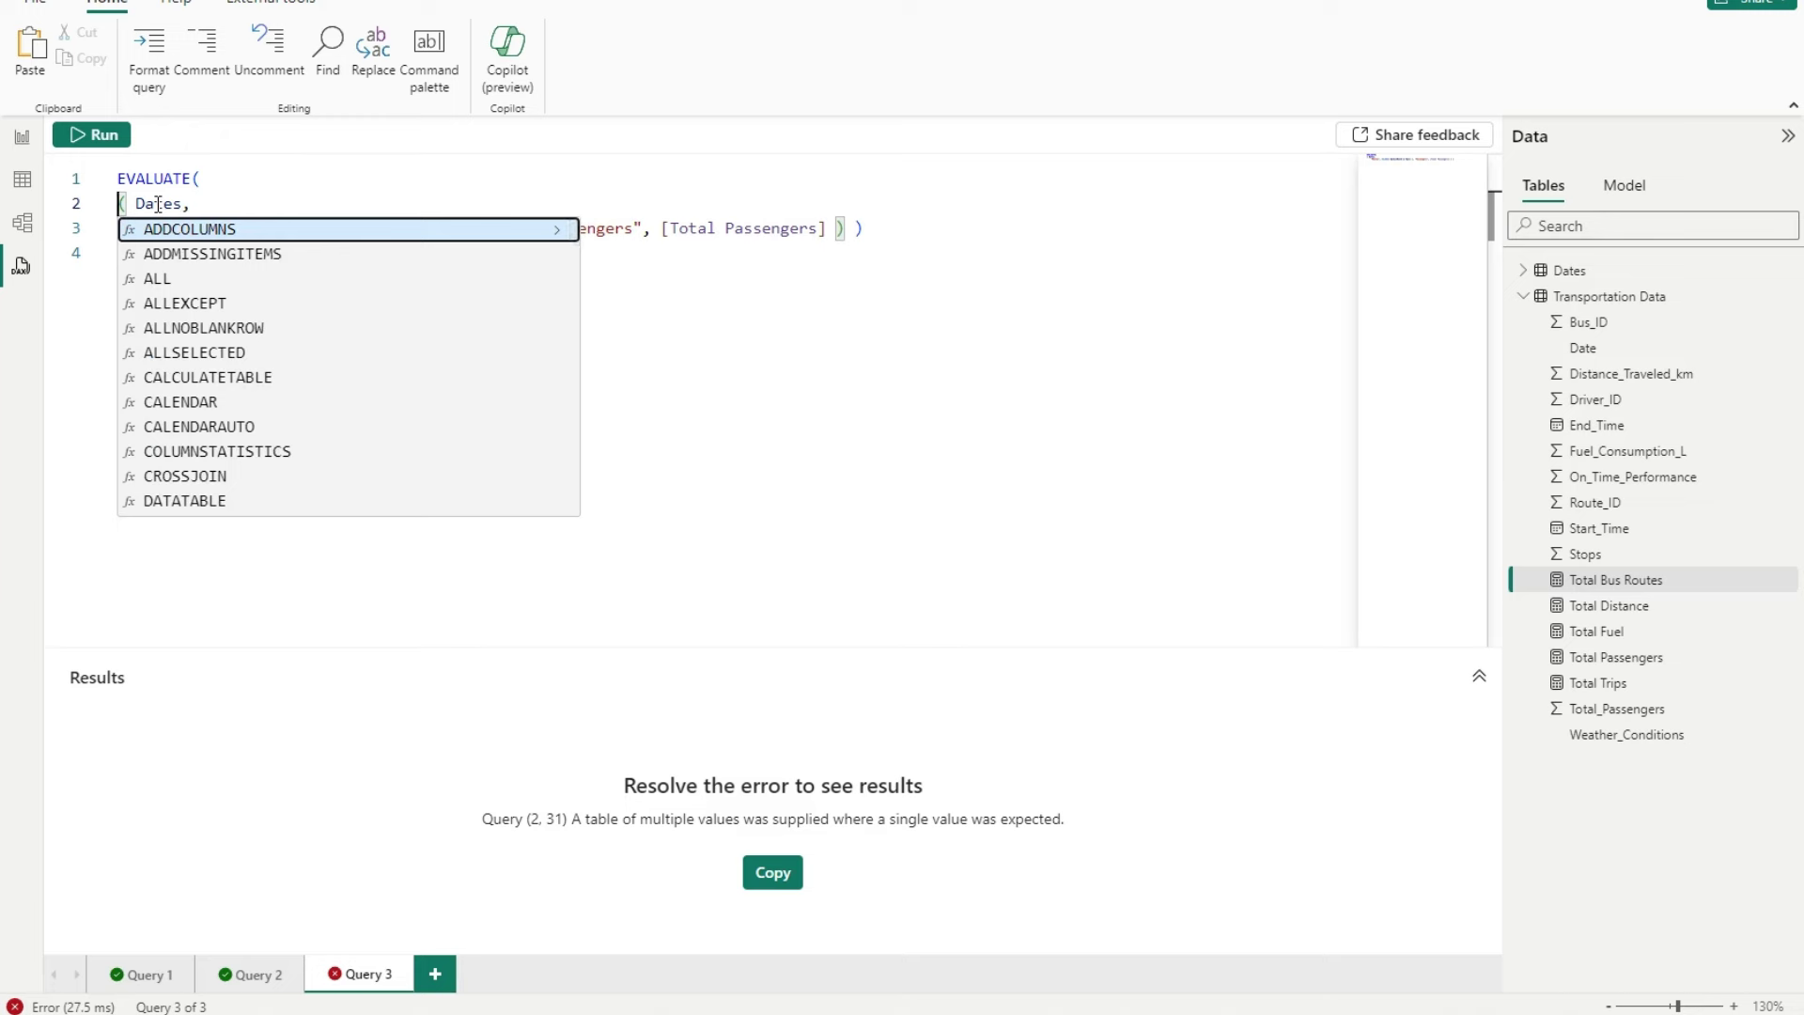
type("C")
key("BackSpace")
type("SEL")
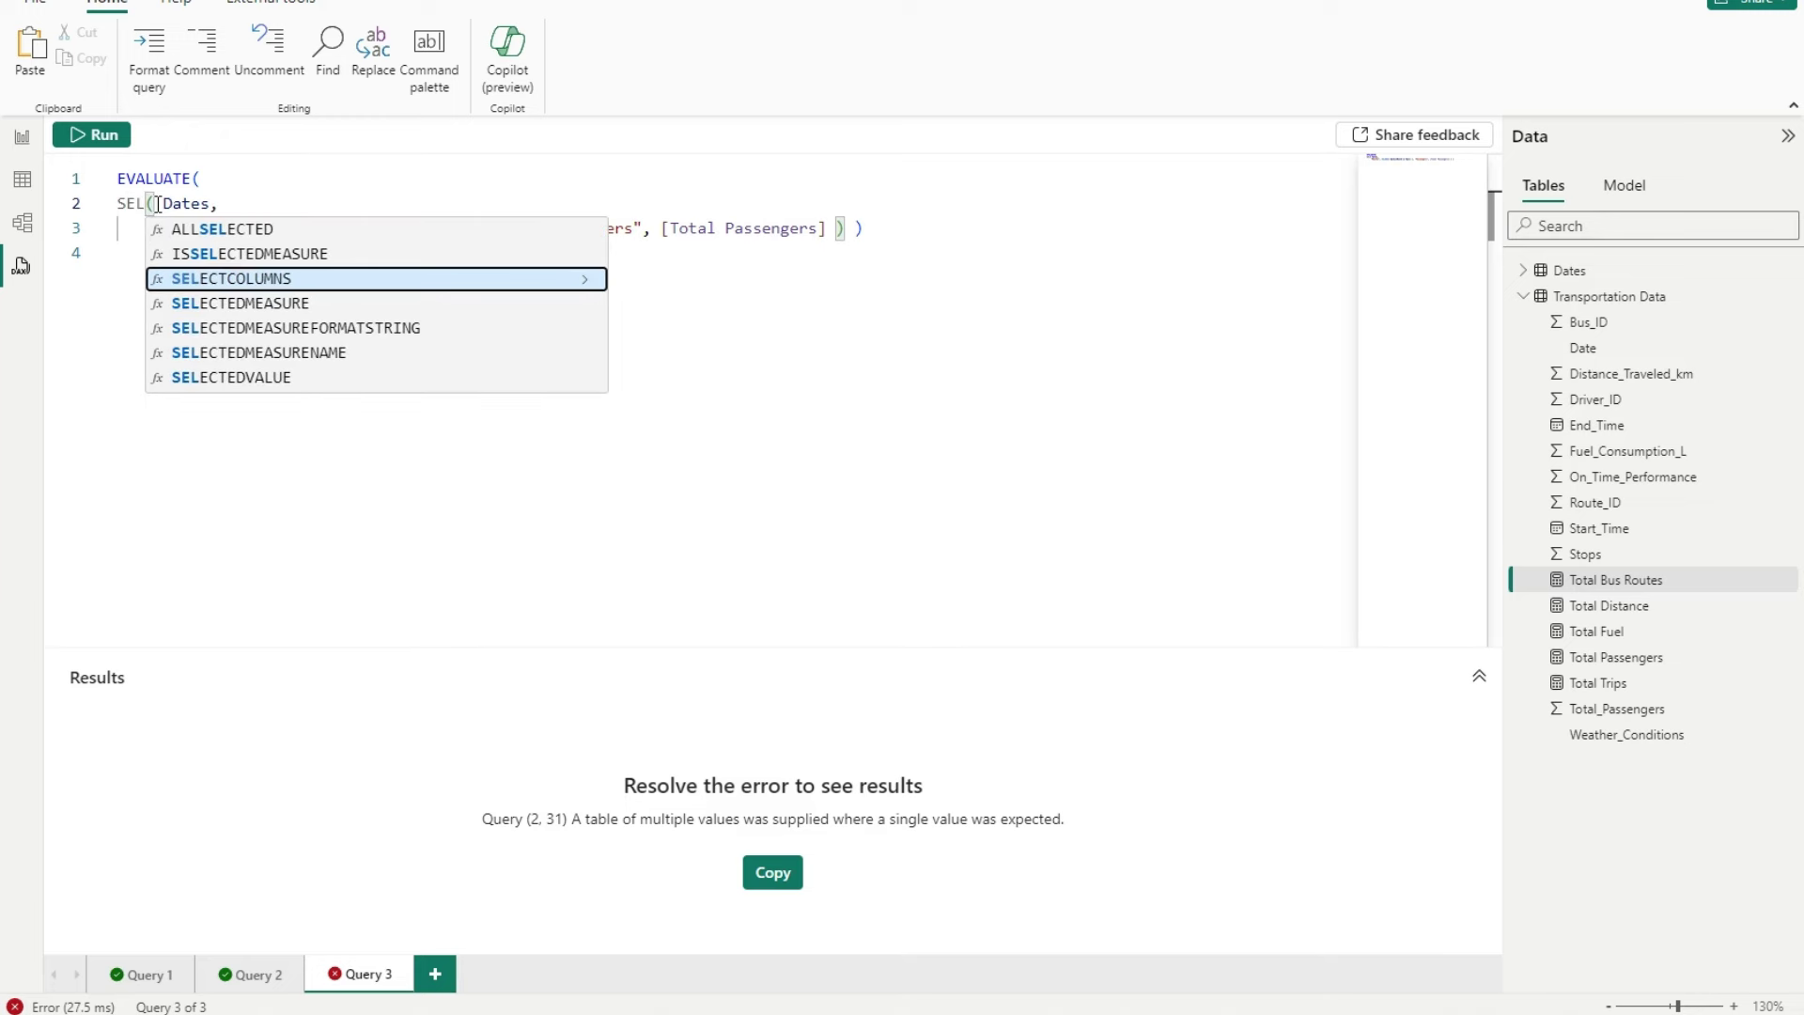
key("Tab")
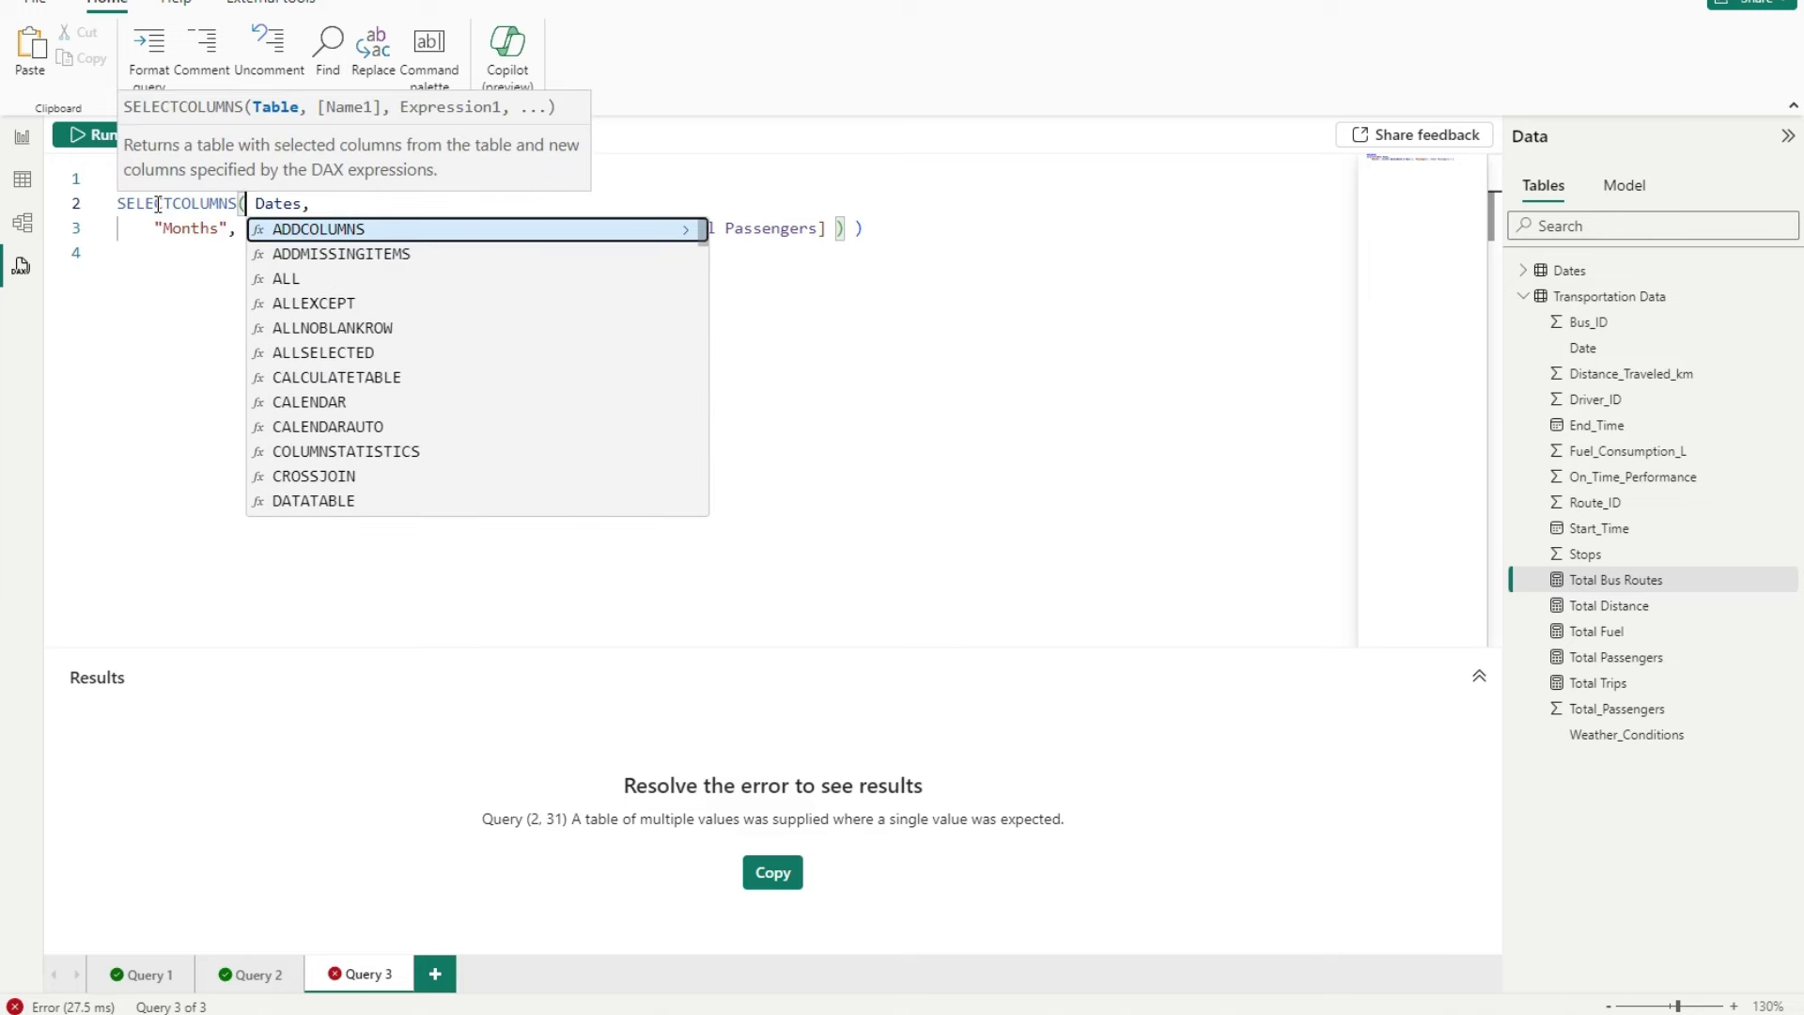
left_click(443, 197)
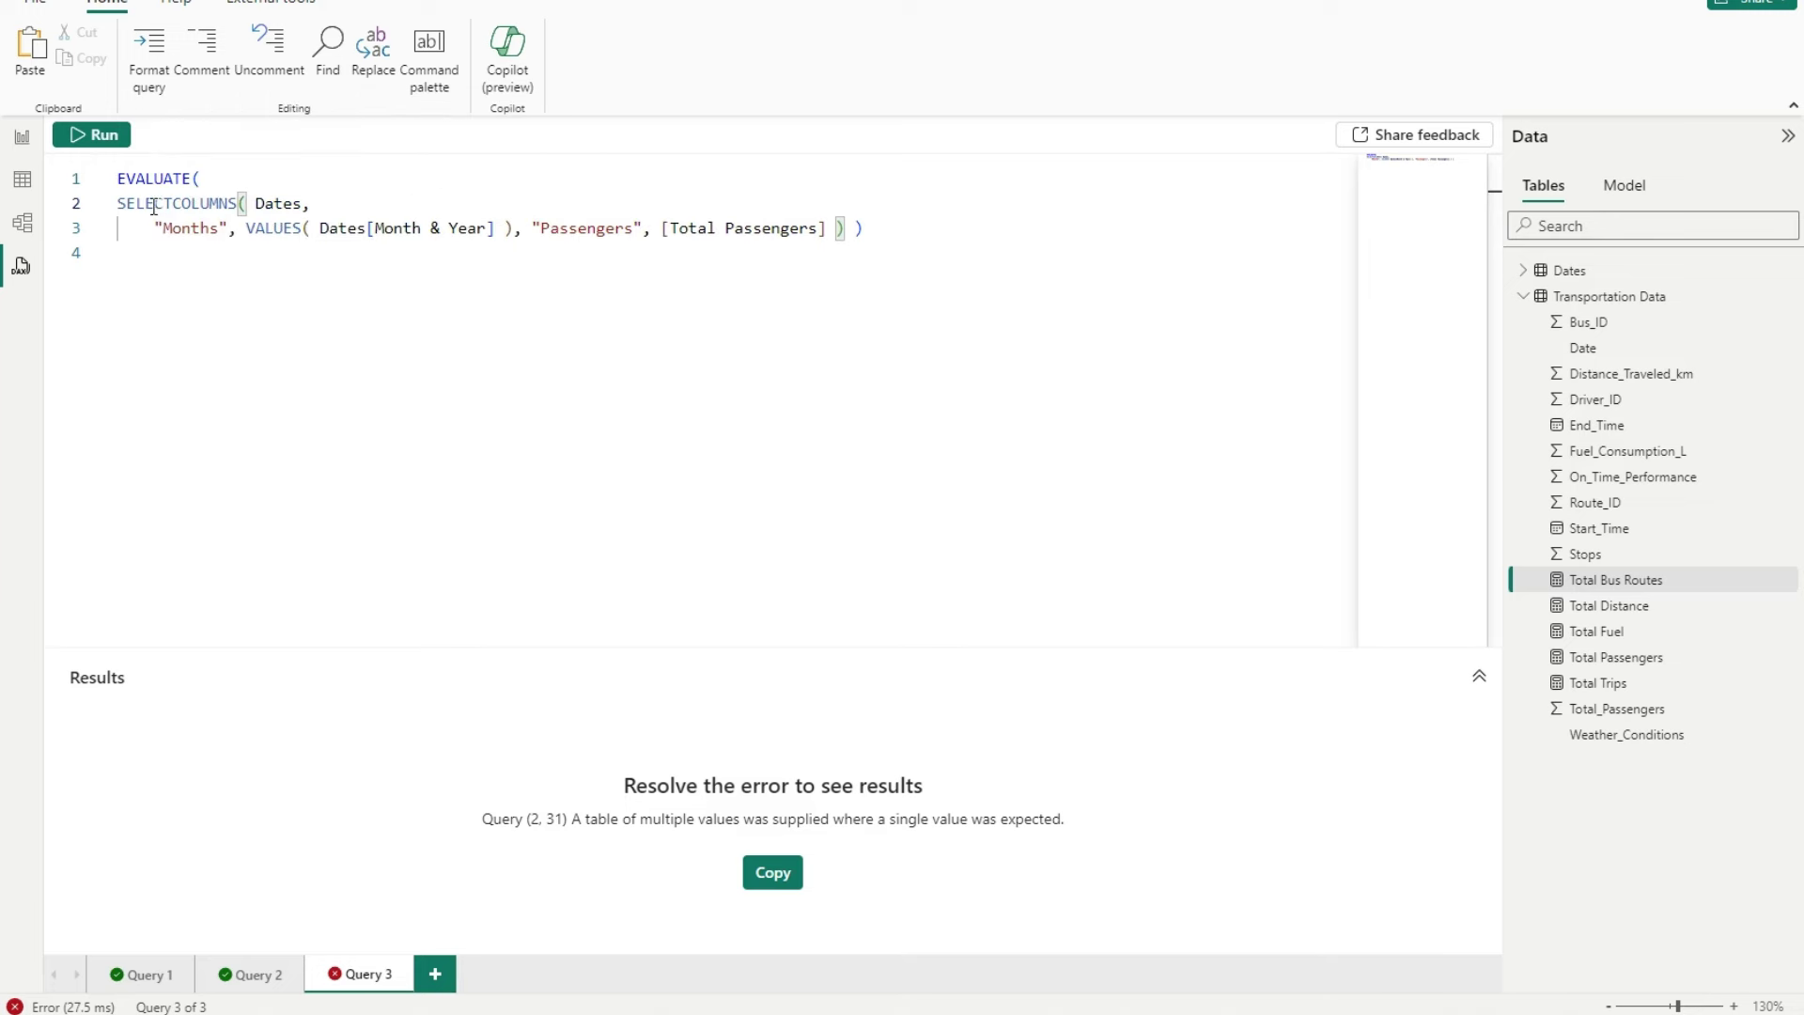
left_click(90, 139)
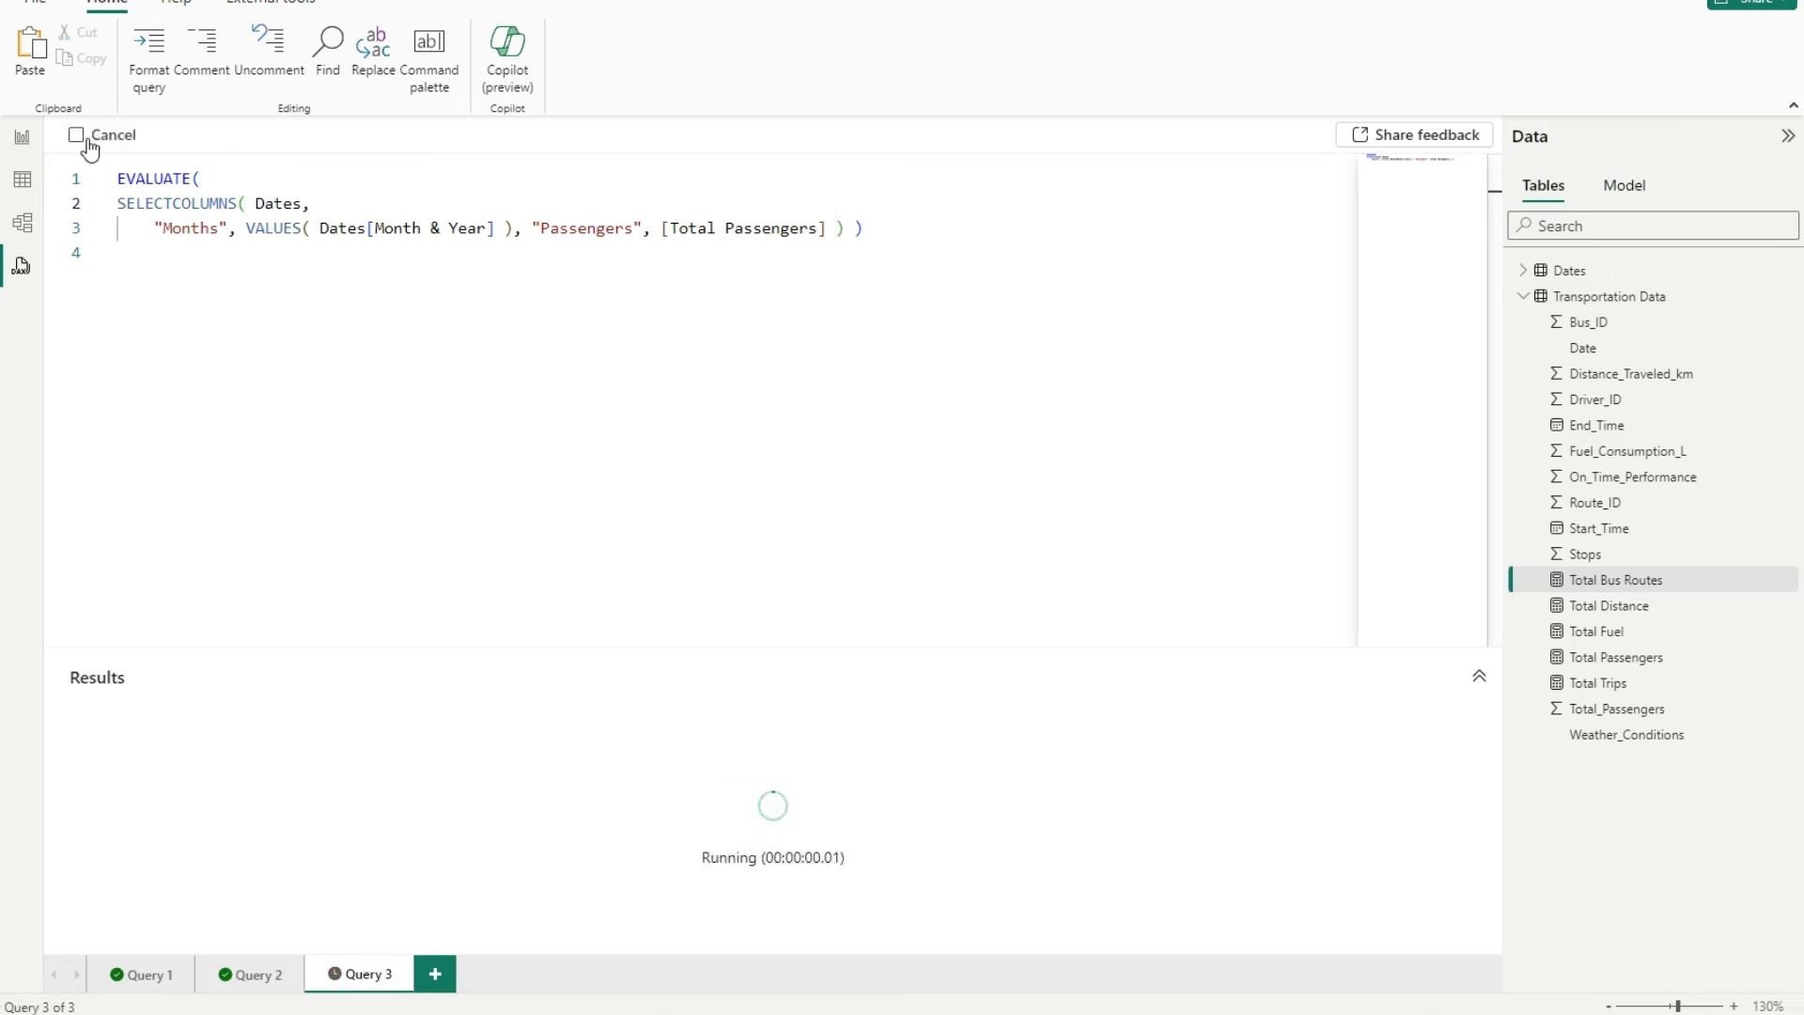
- Revert to ADDCOLUMNS and delete the "Months", VALUES( Dates[Month & Year] ) arguments
double_click(240, 202)
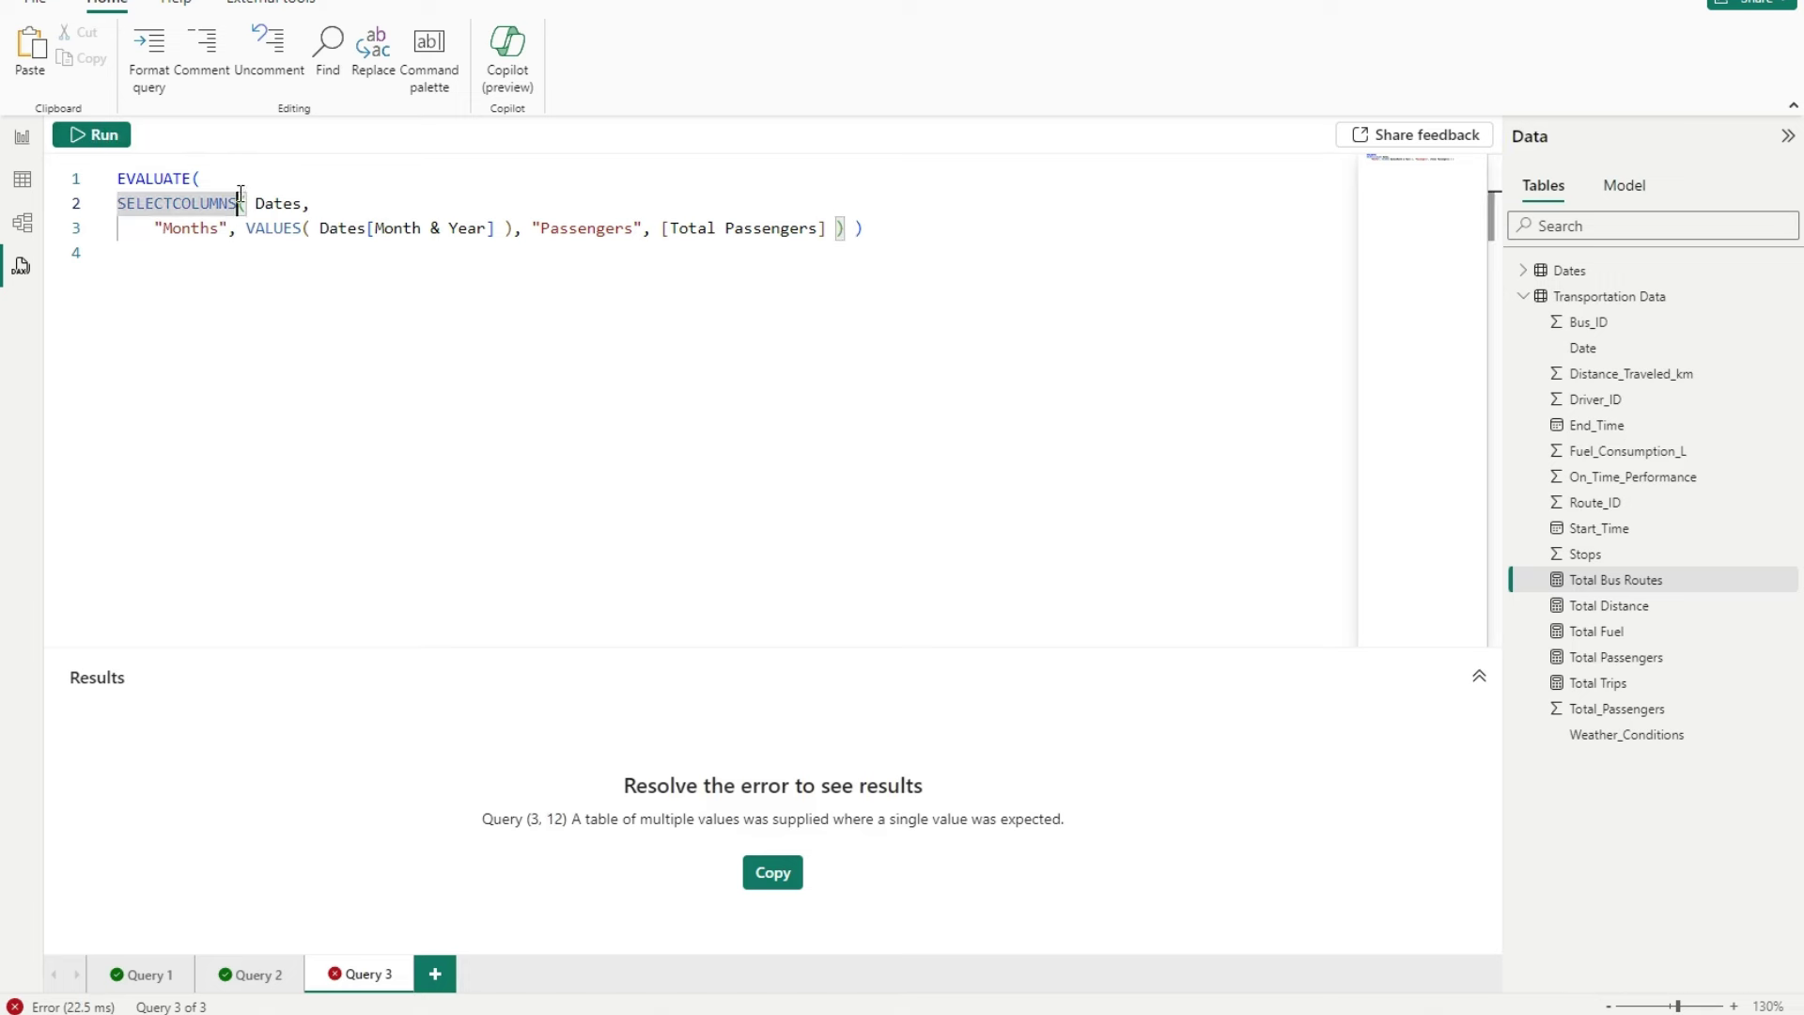
key("ctrl+shift+Left")
key("shift+Up")
key("shift+Down")
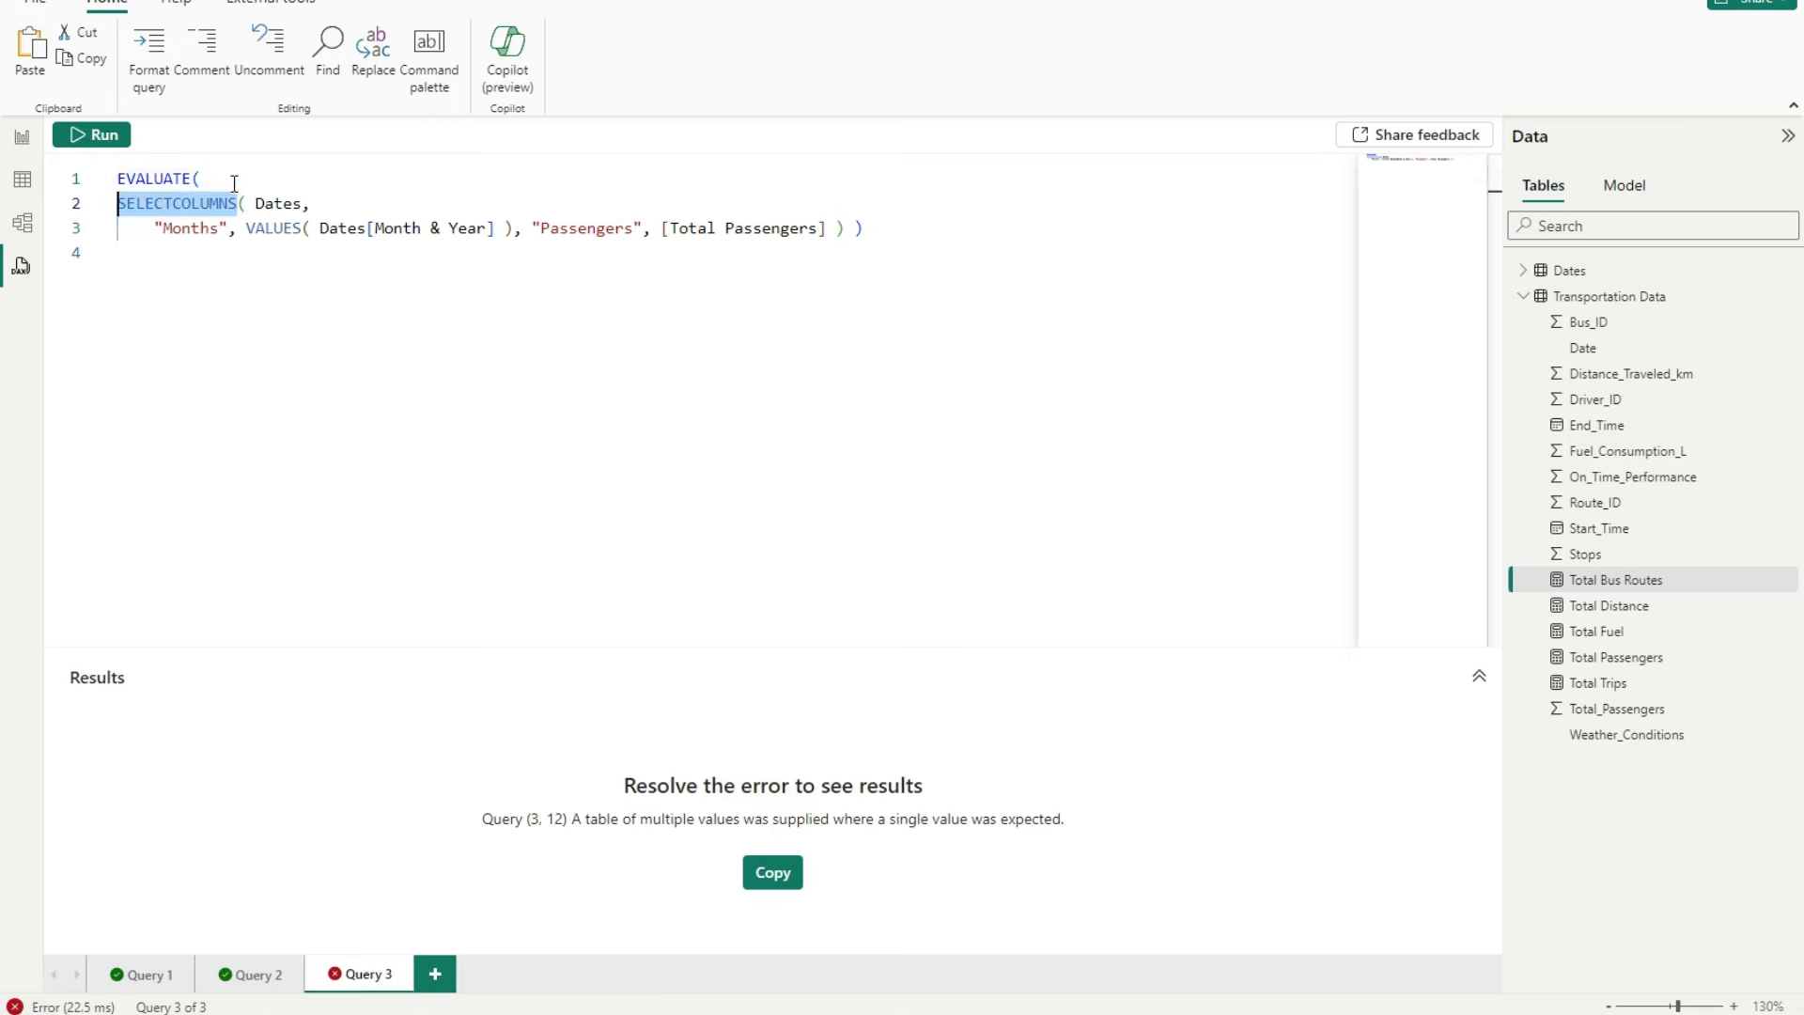
type("ADDCO")
key("Tab")
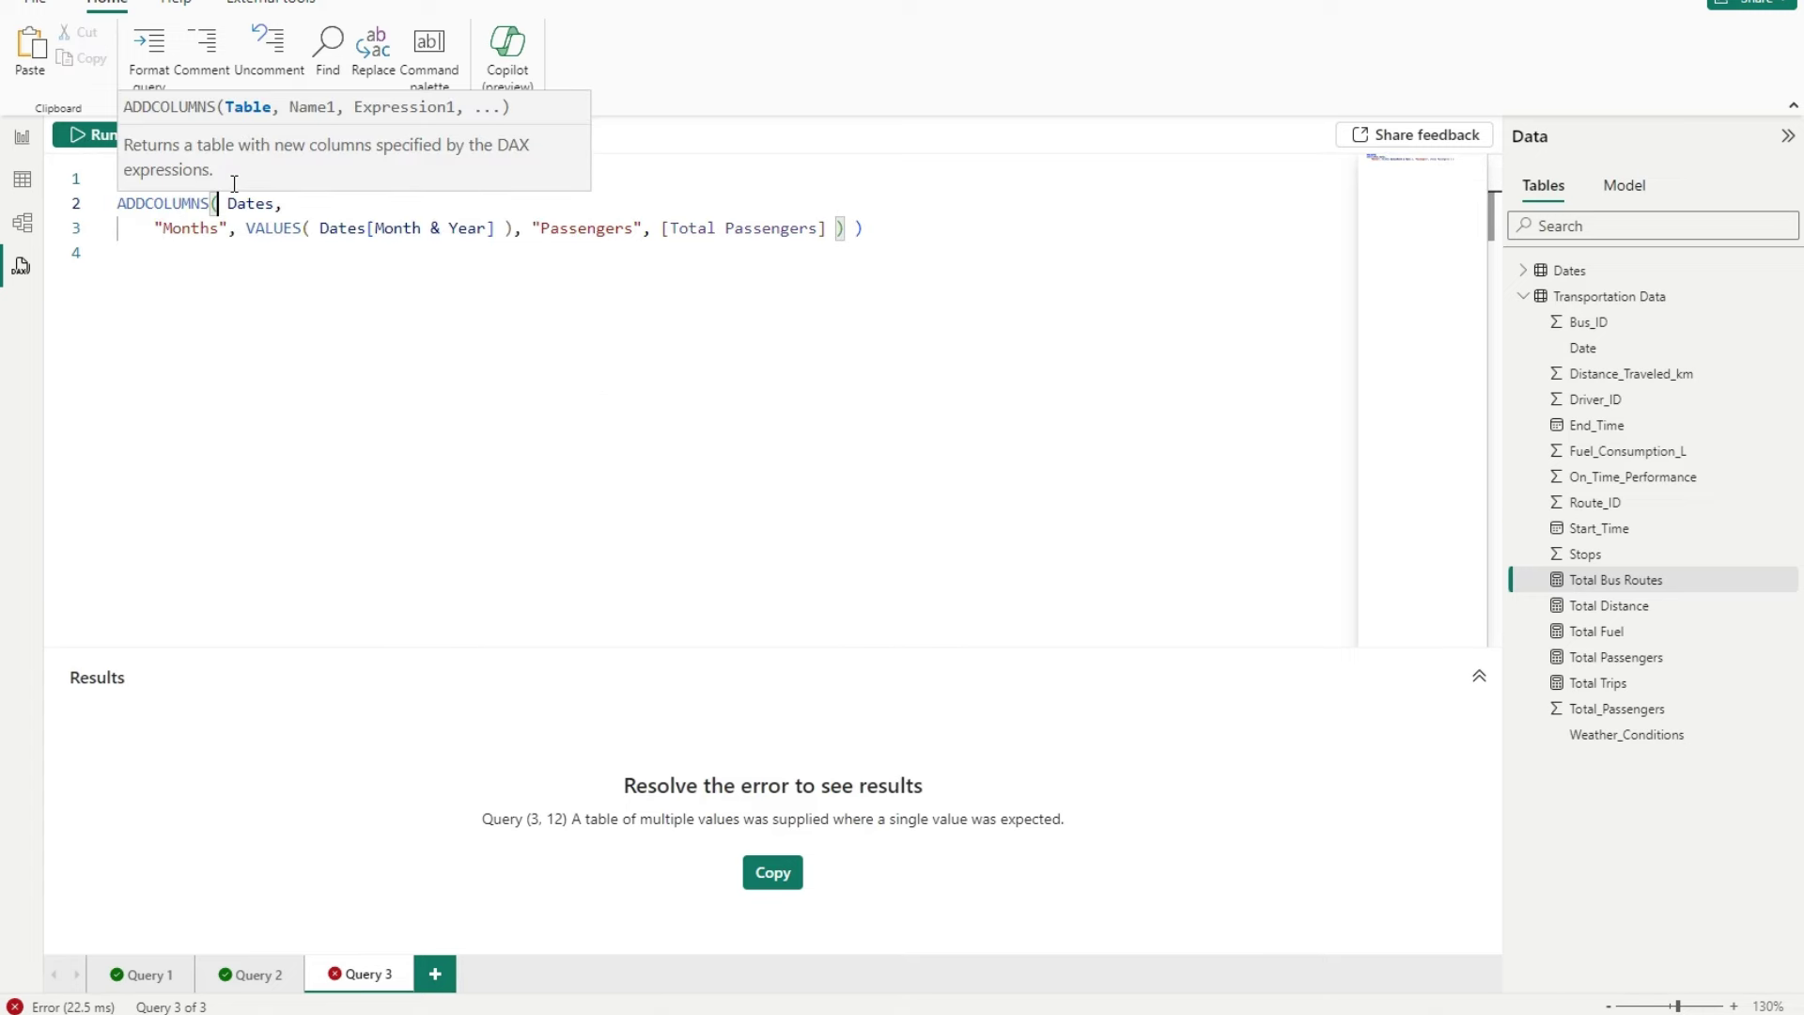
left_click_drag(522, 227, 164, 226)
key("BackSpace")
key("BackSpace")
key("BackSpace")
key("BackSpace")
key("BackSpace")
key("BackSpace")
key("BackSpace")
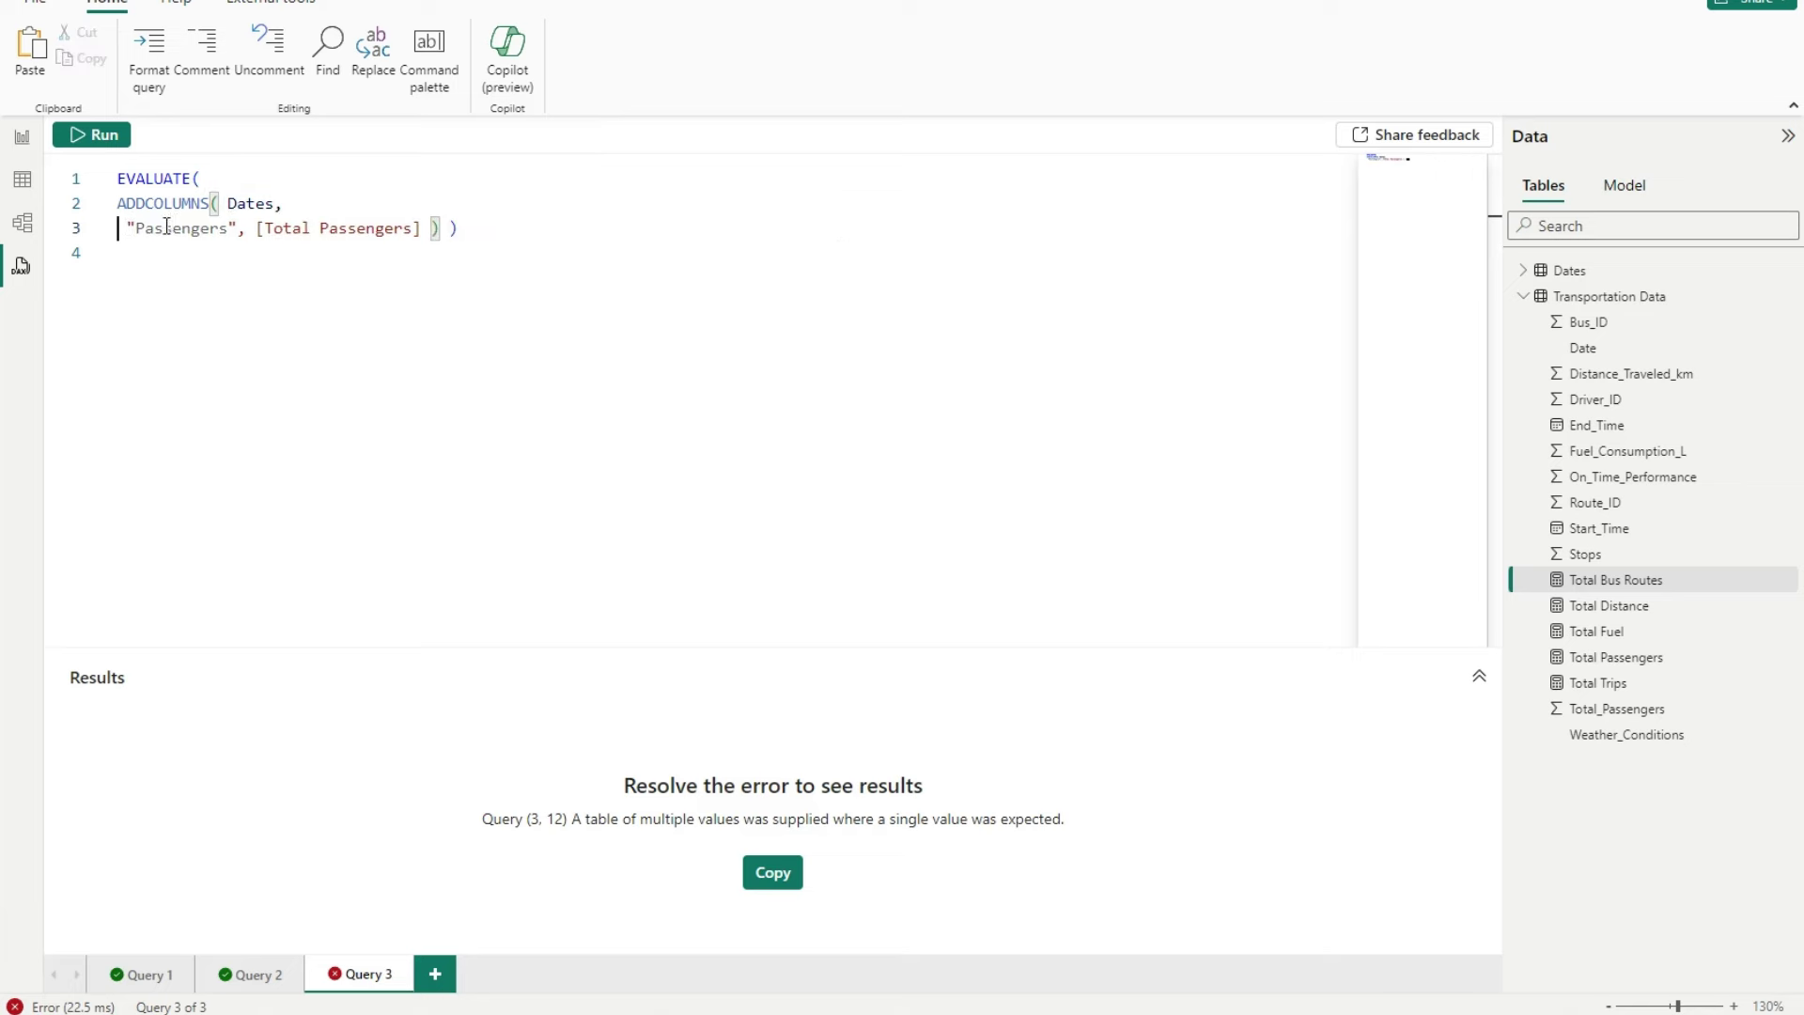
- Run the query, remove the stray space before "Passengers", and review the 1,096-row result
key("F5")
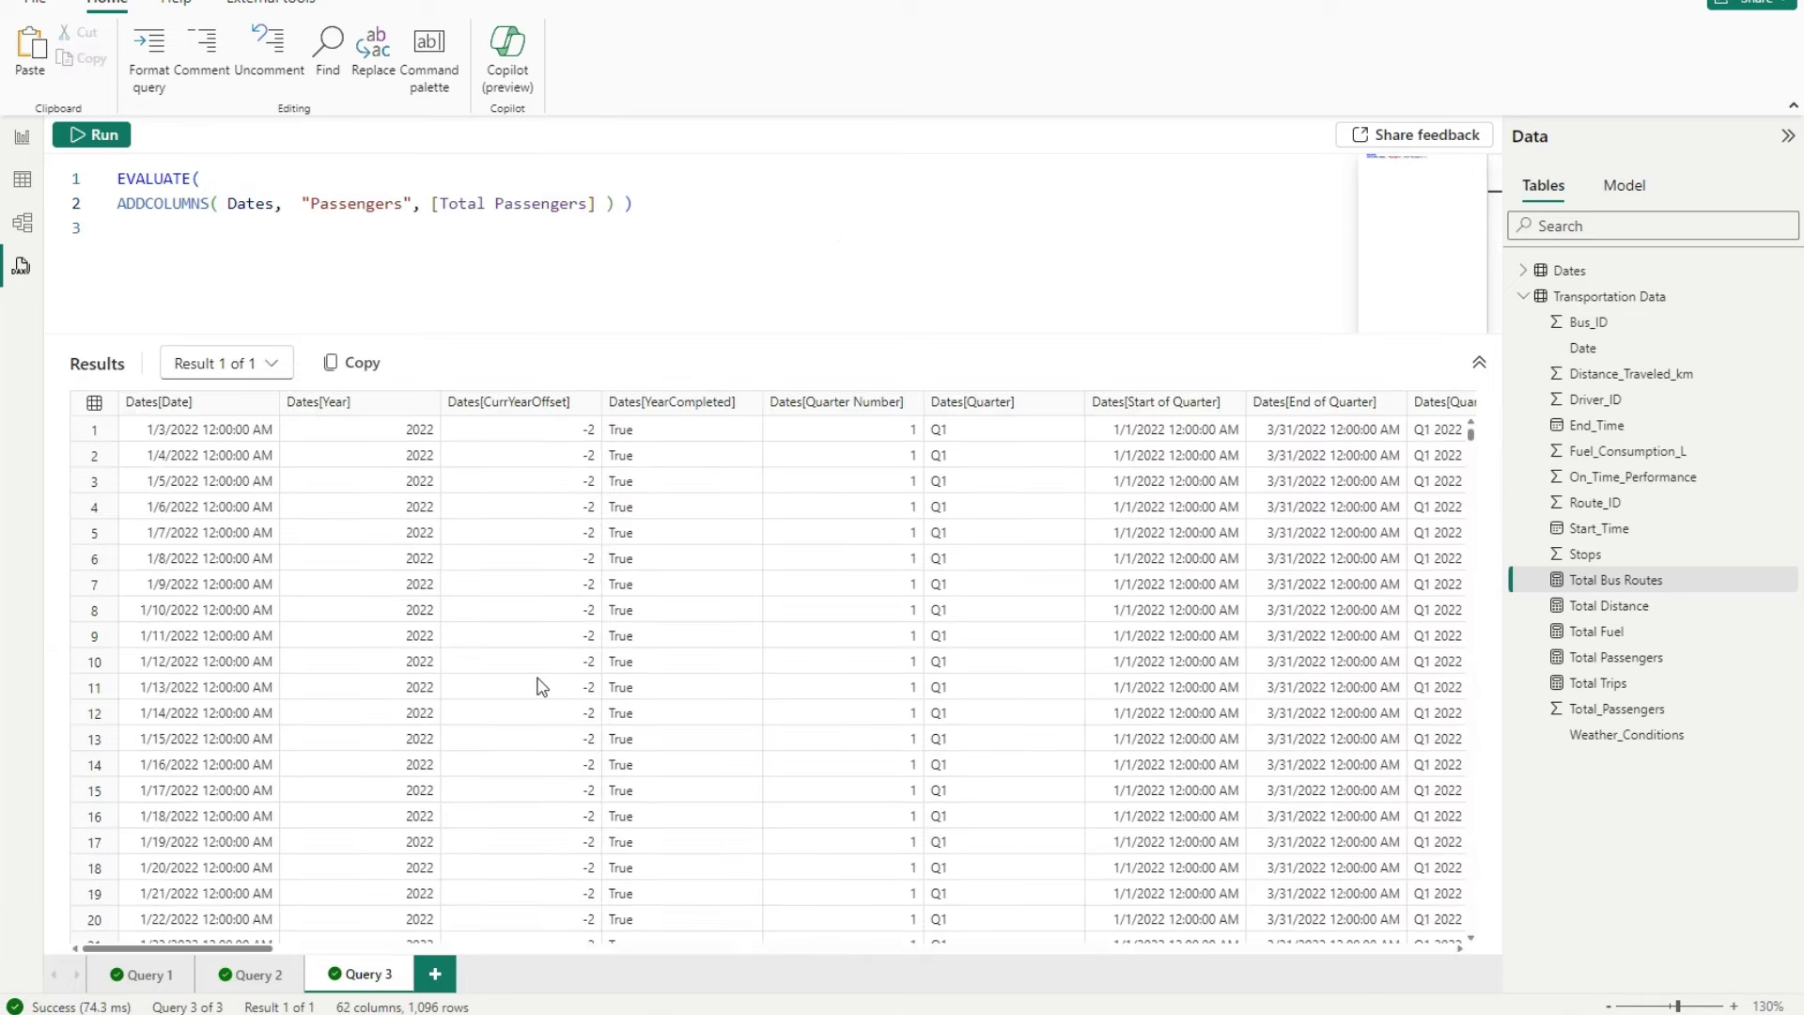
left_click(301, 204)
key("BackSpace")
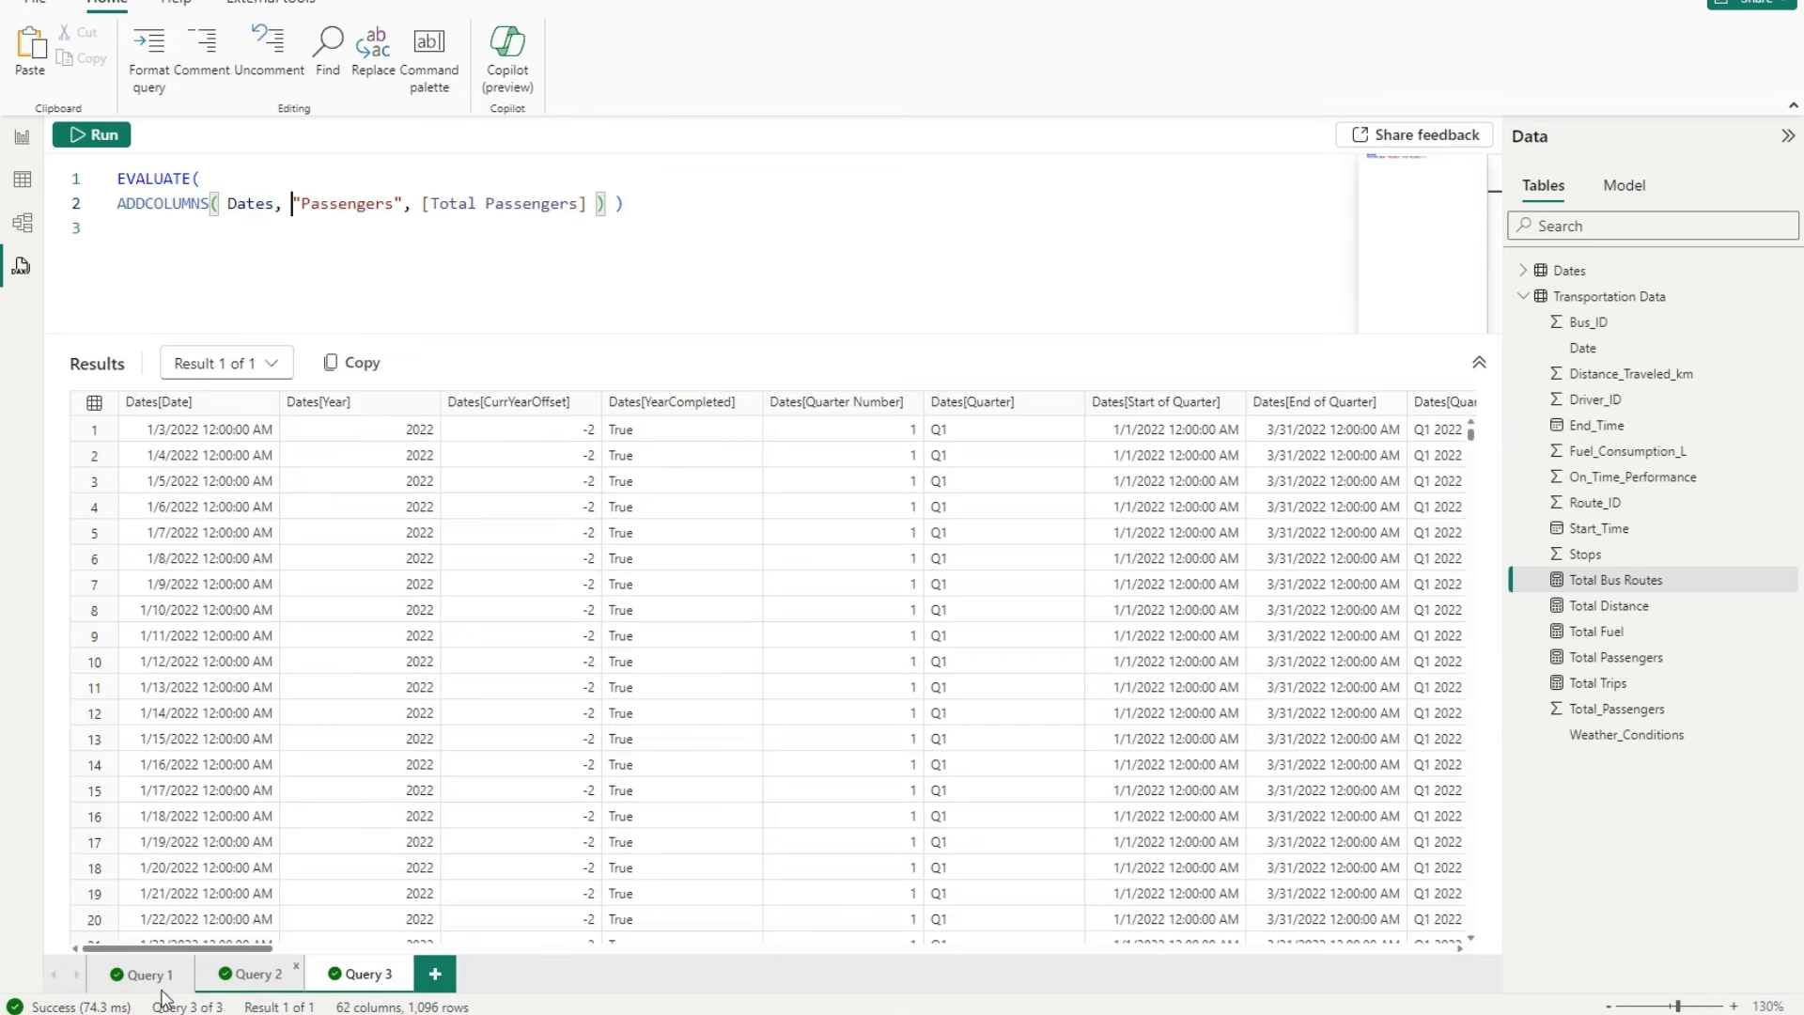
left_click_drag(192, 956, 480, 953)
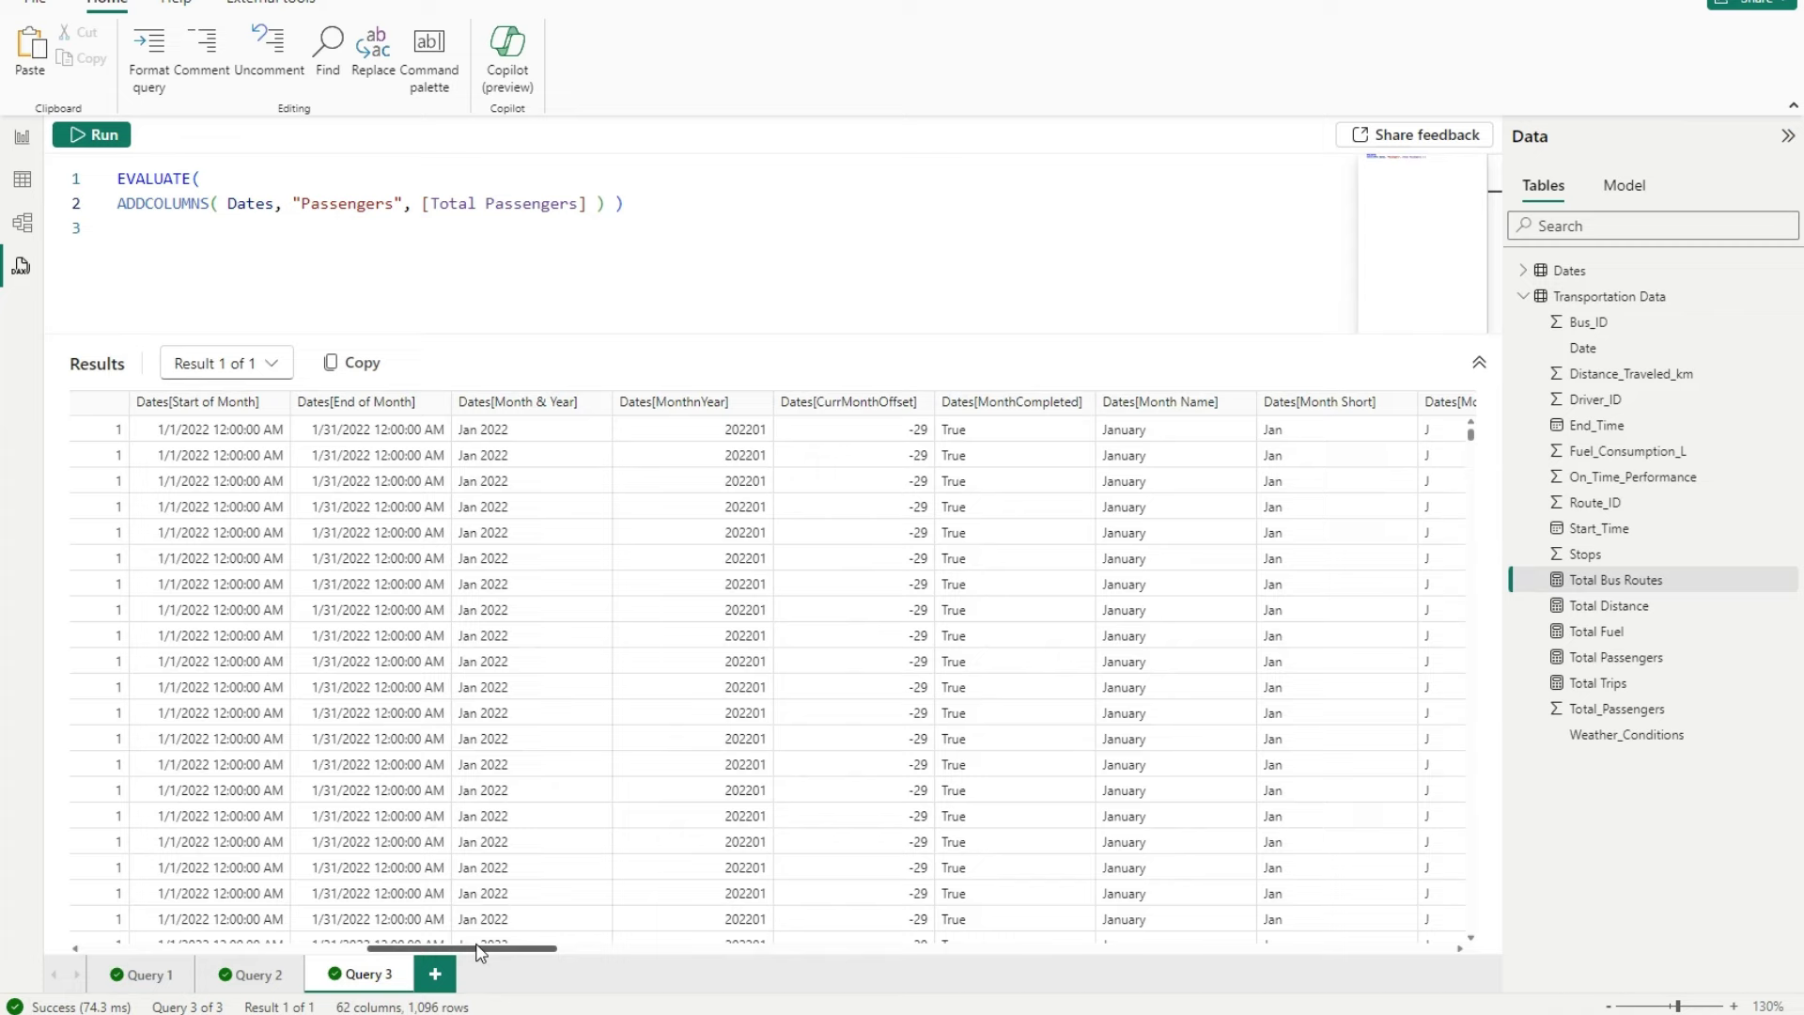
left_click_drag(480, 951, 145, 953)
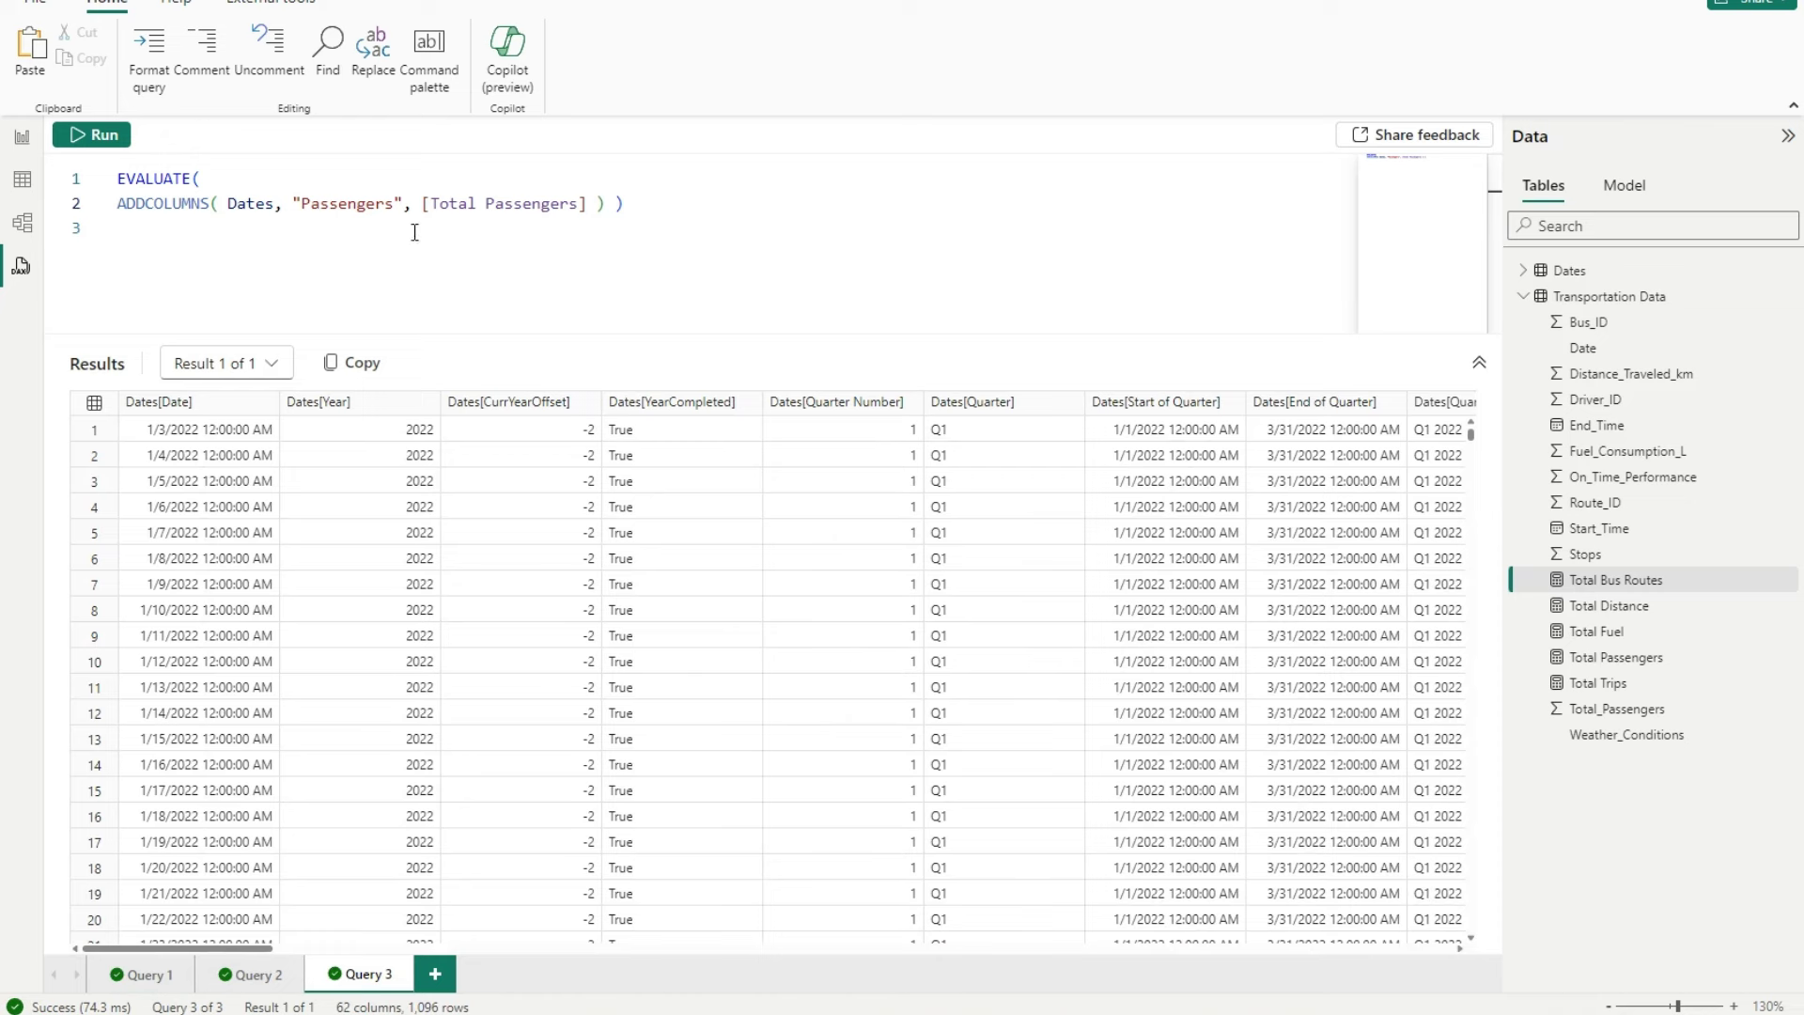
left_click_drag(647, 203, 110, 162)
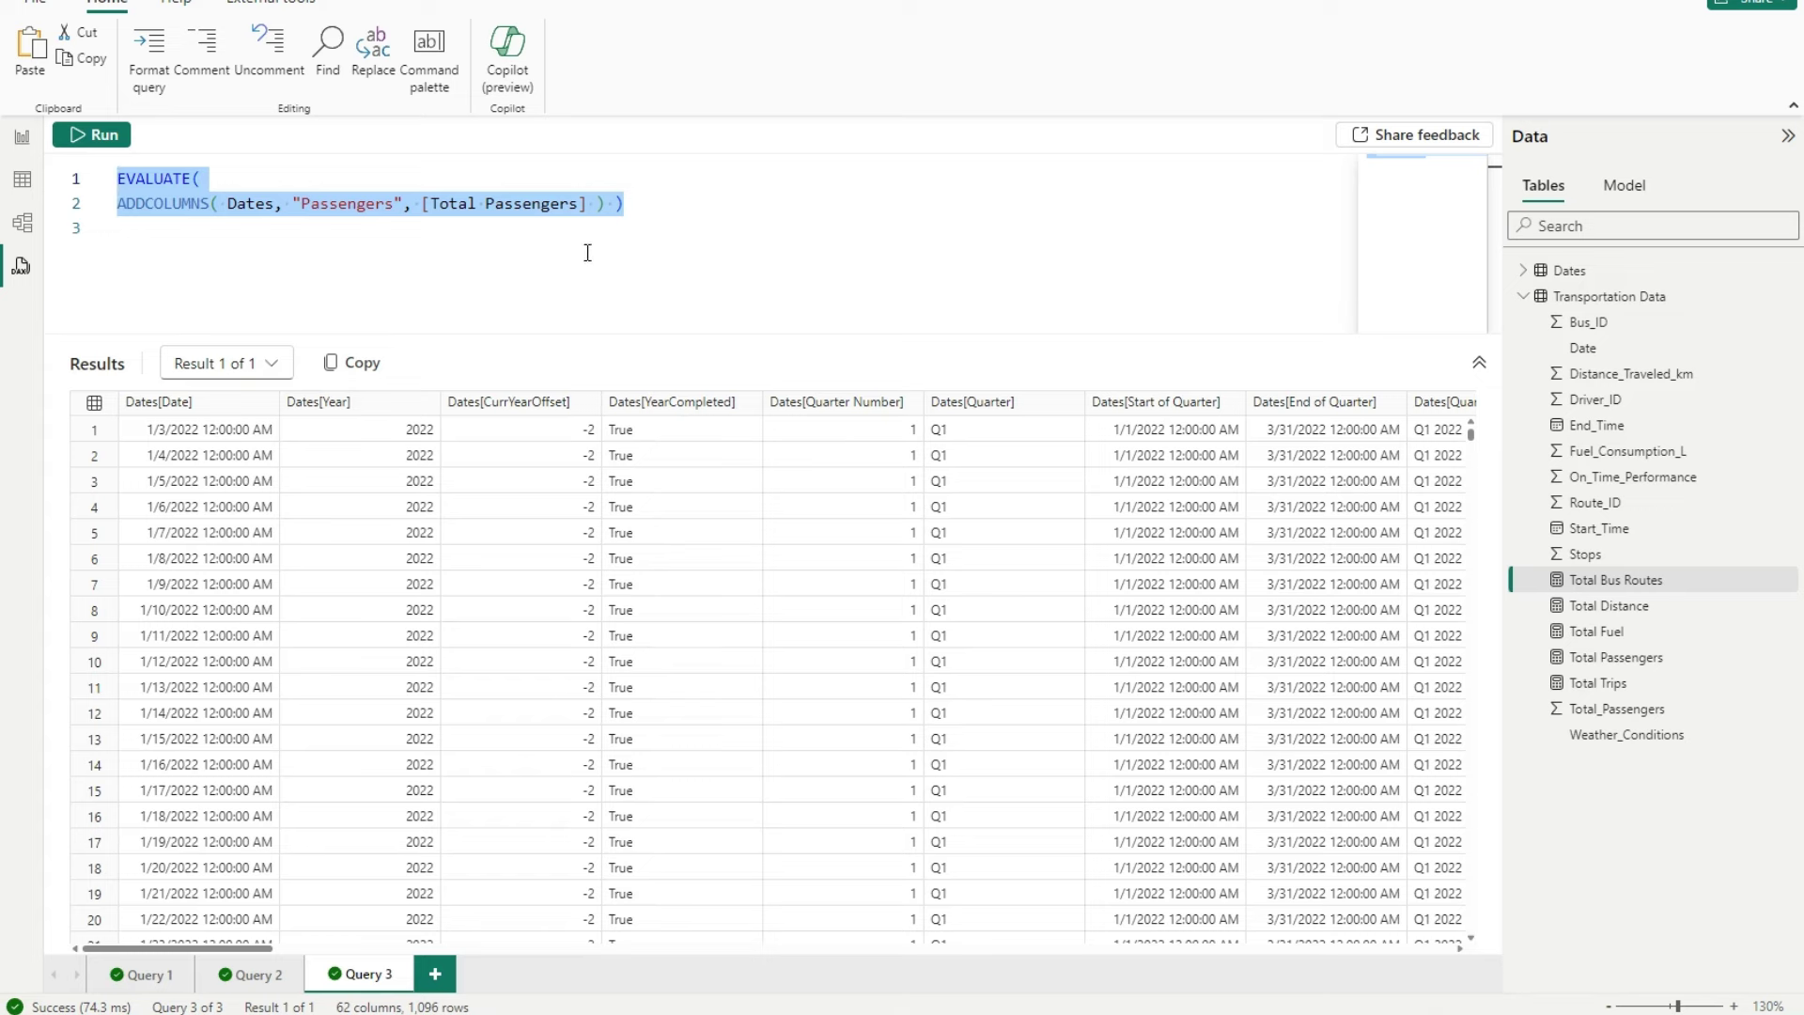
- Enlarge the query editor, shrinking the results grid to a strip, and clear the text selection
left_click_drag(738, 335, 765, 600)
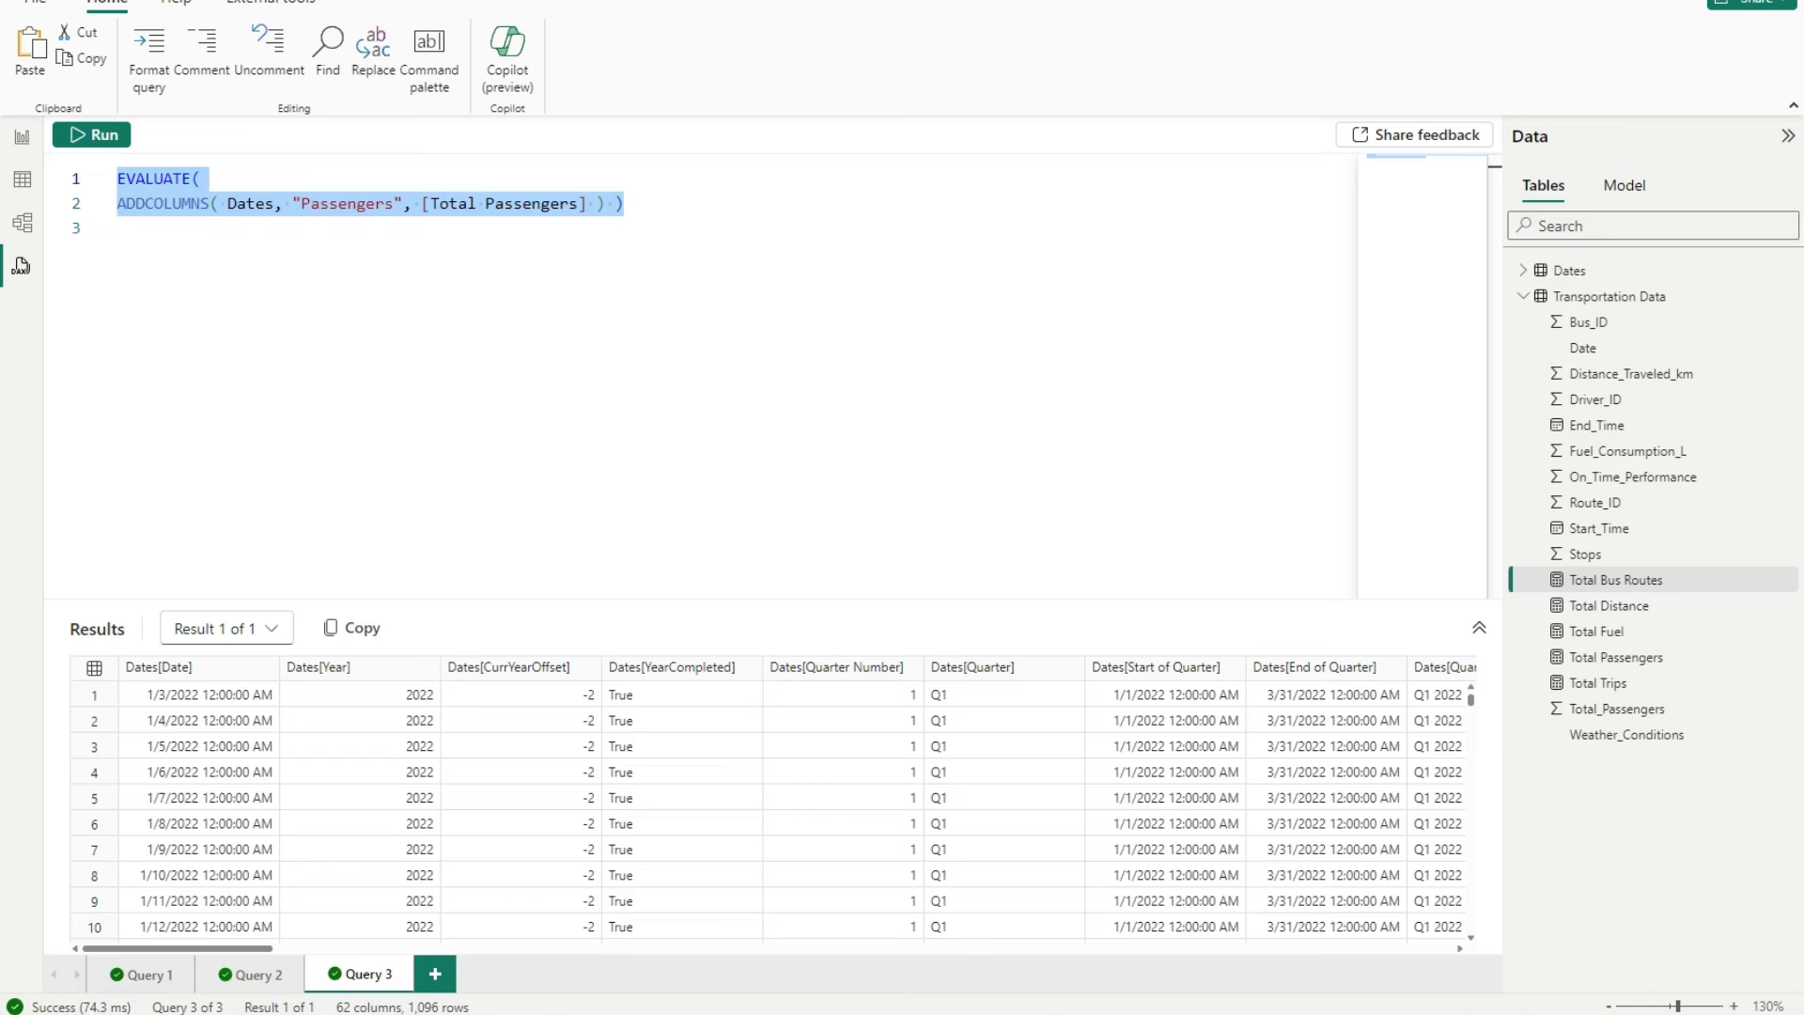
mouse_move(1045, 1014)
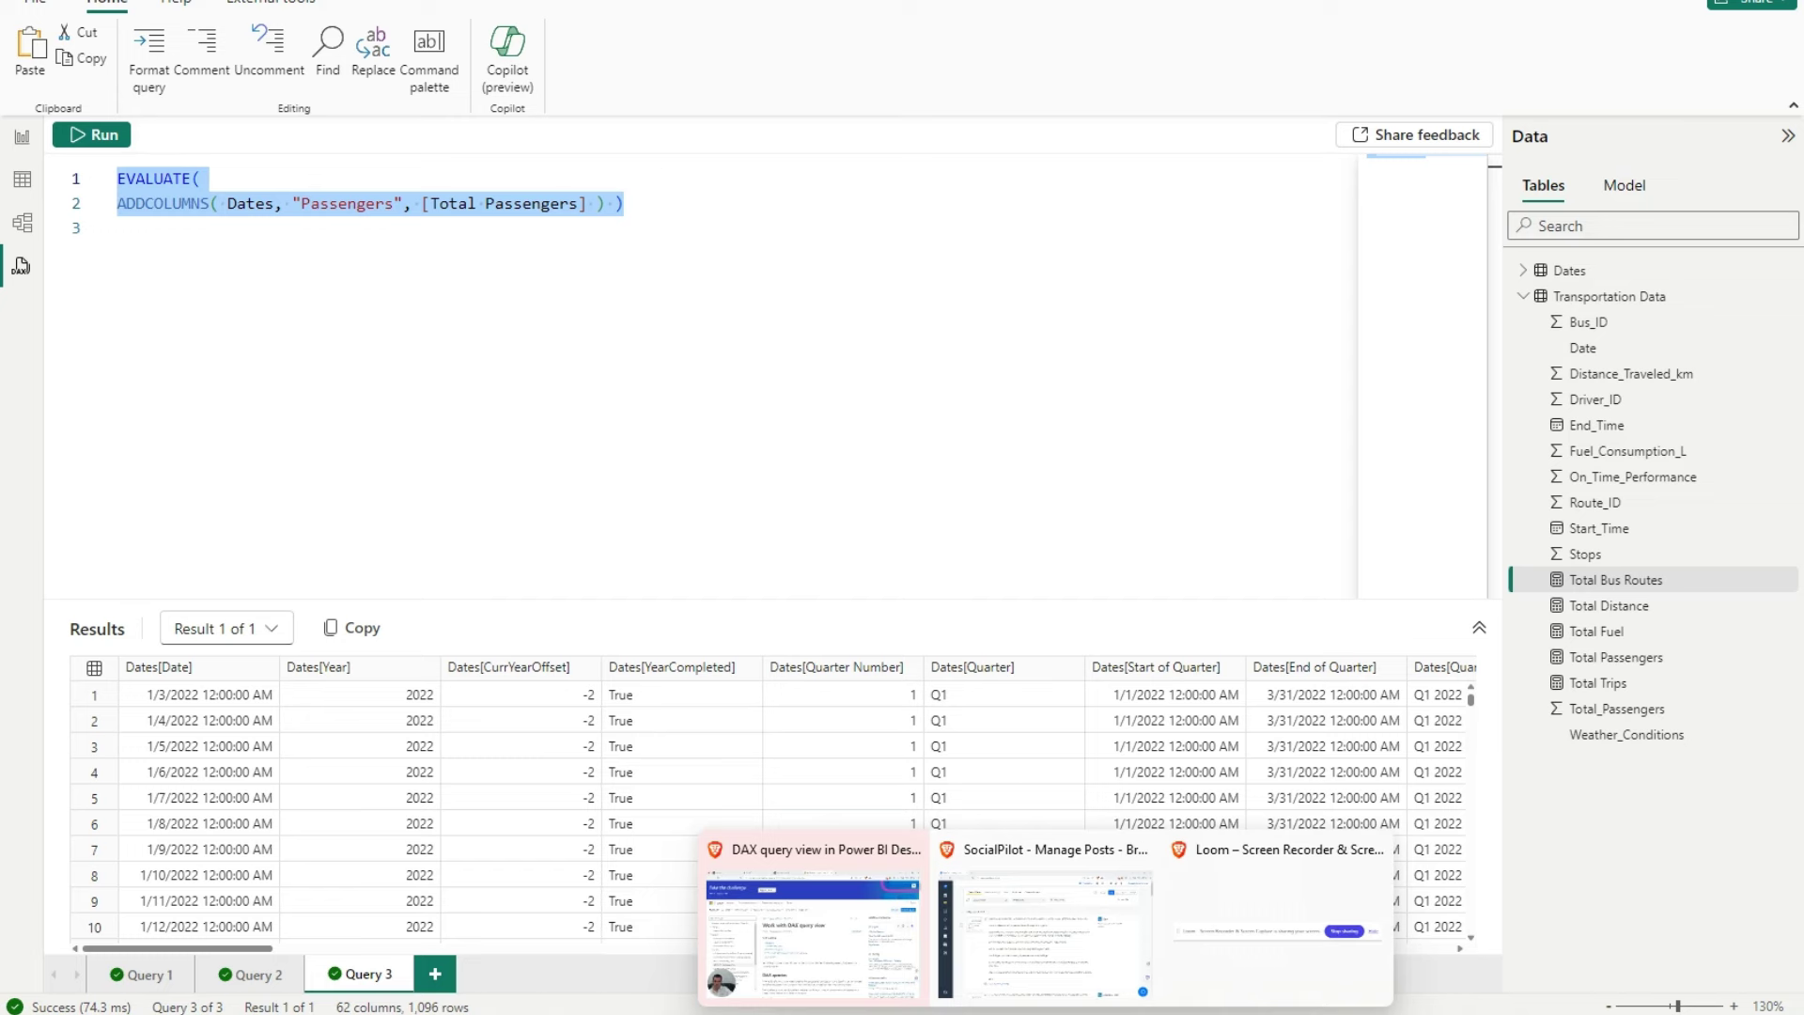
left_click(814, 326)
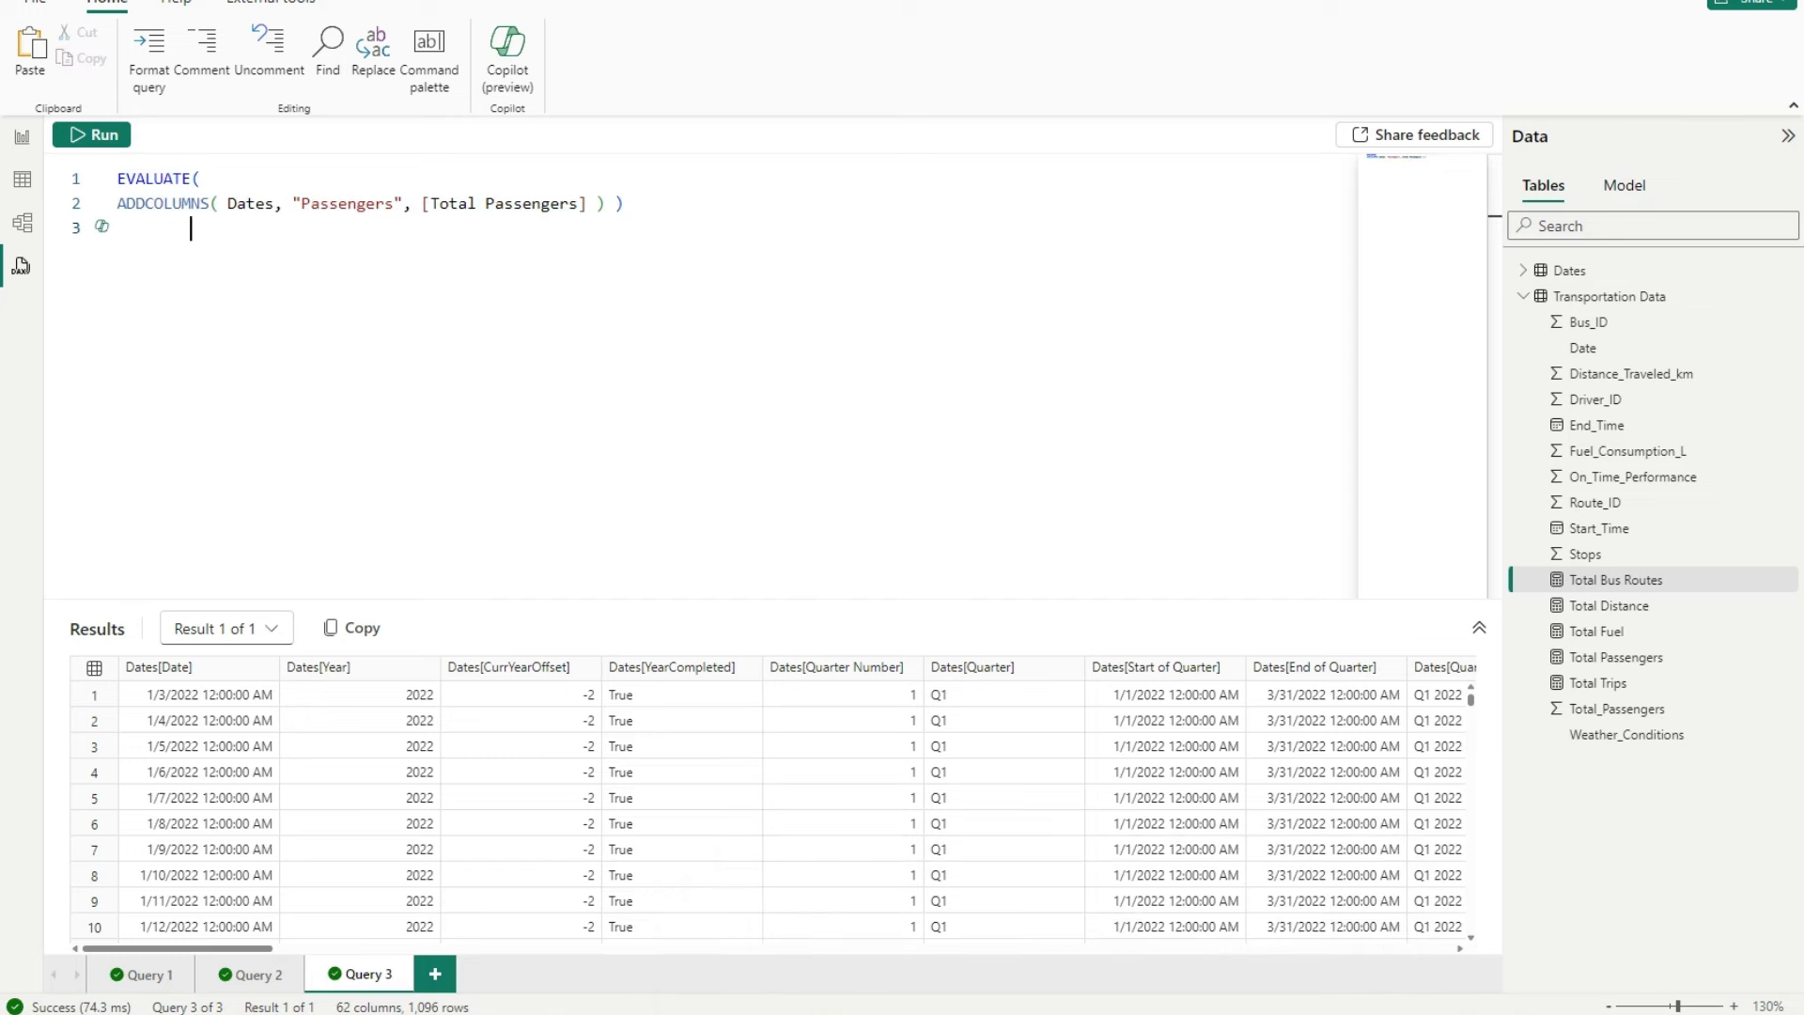